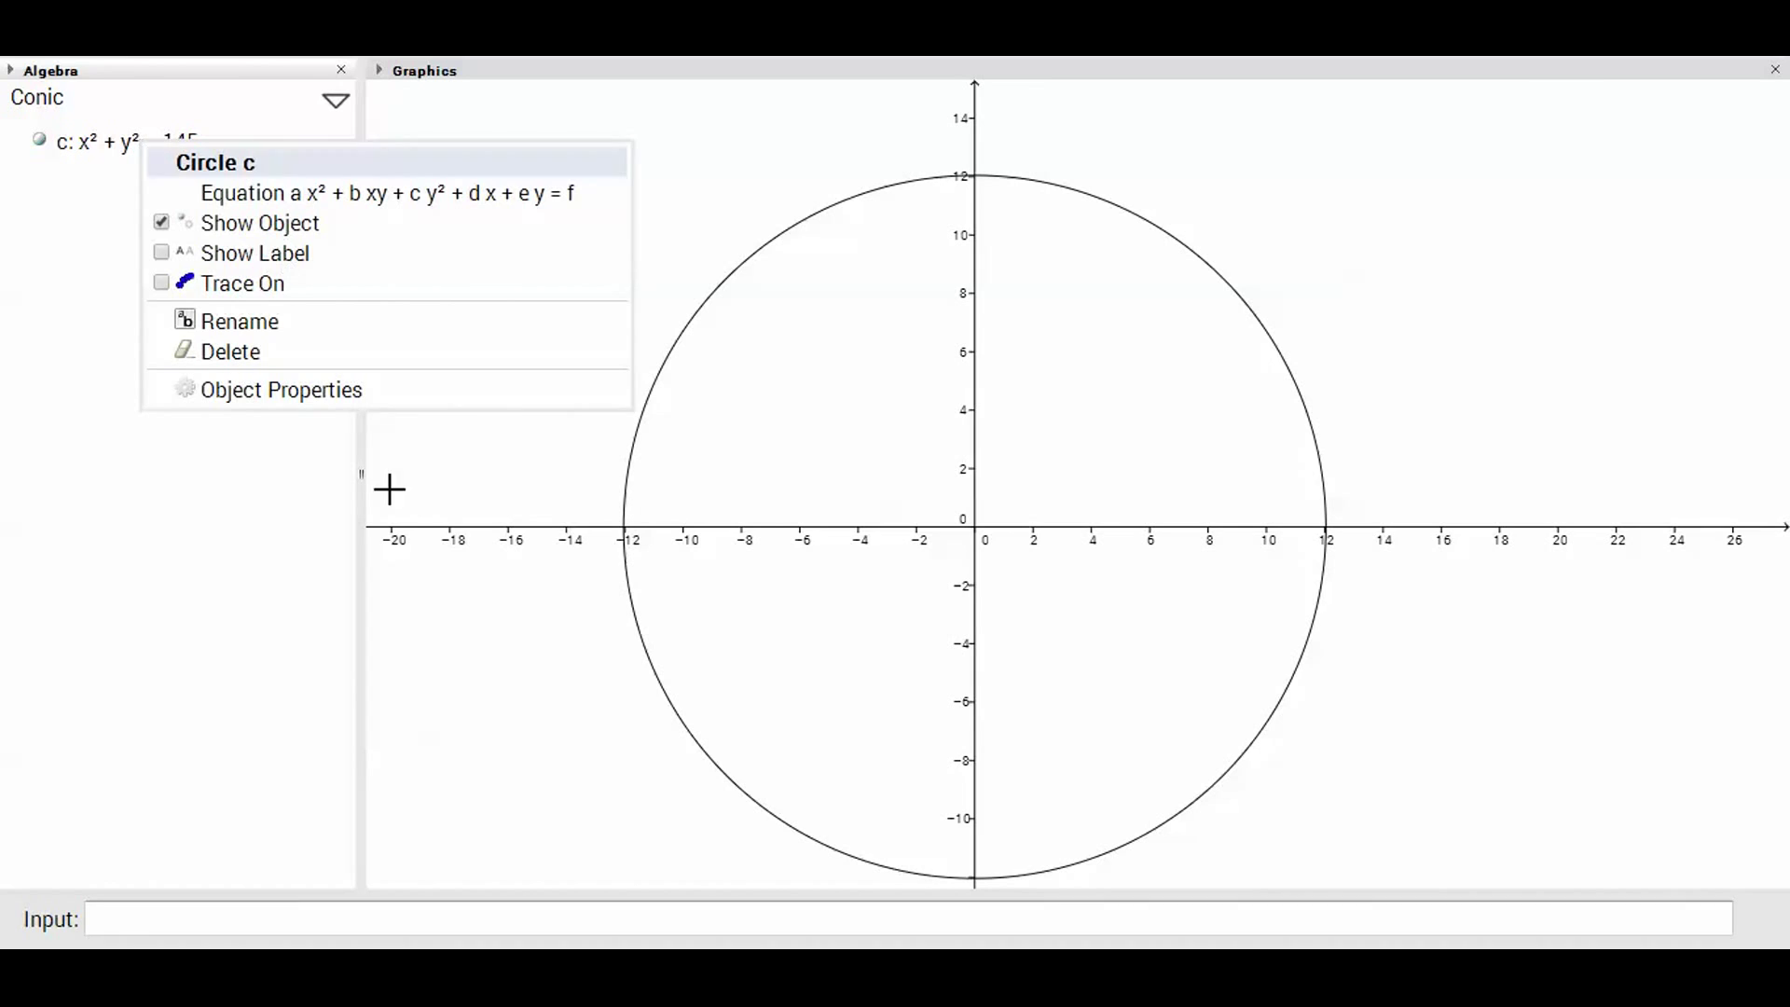
Colour the circle x² + y² = 145 red and thicken its outline to about the middle of the thickness range
{"action": "left_click", "coordinate": [328, 401]}
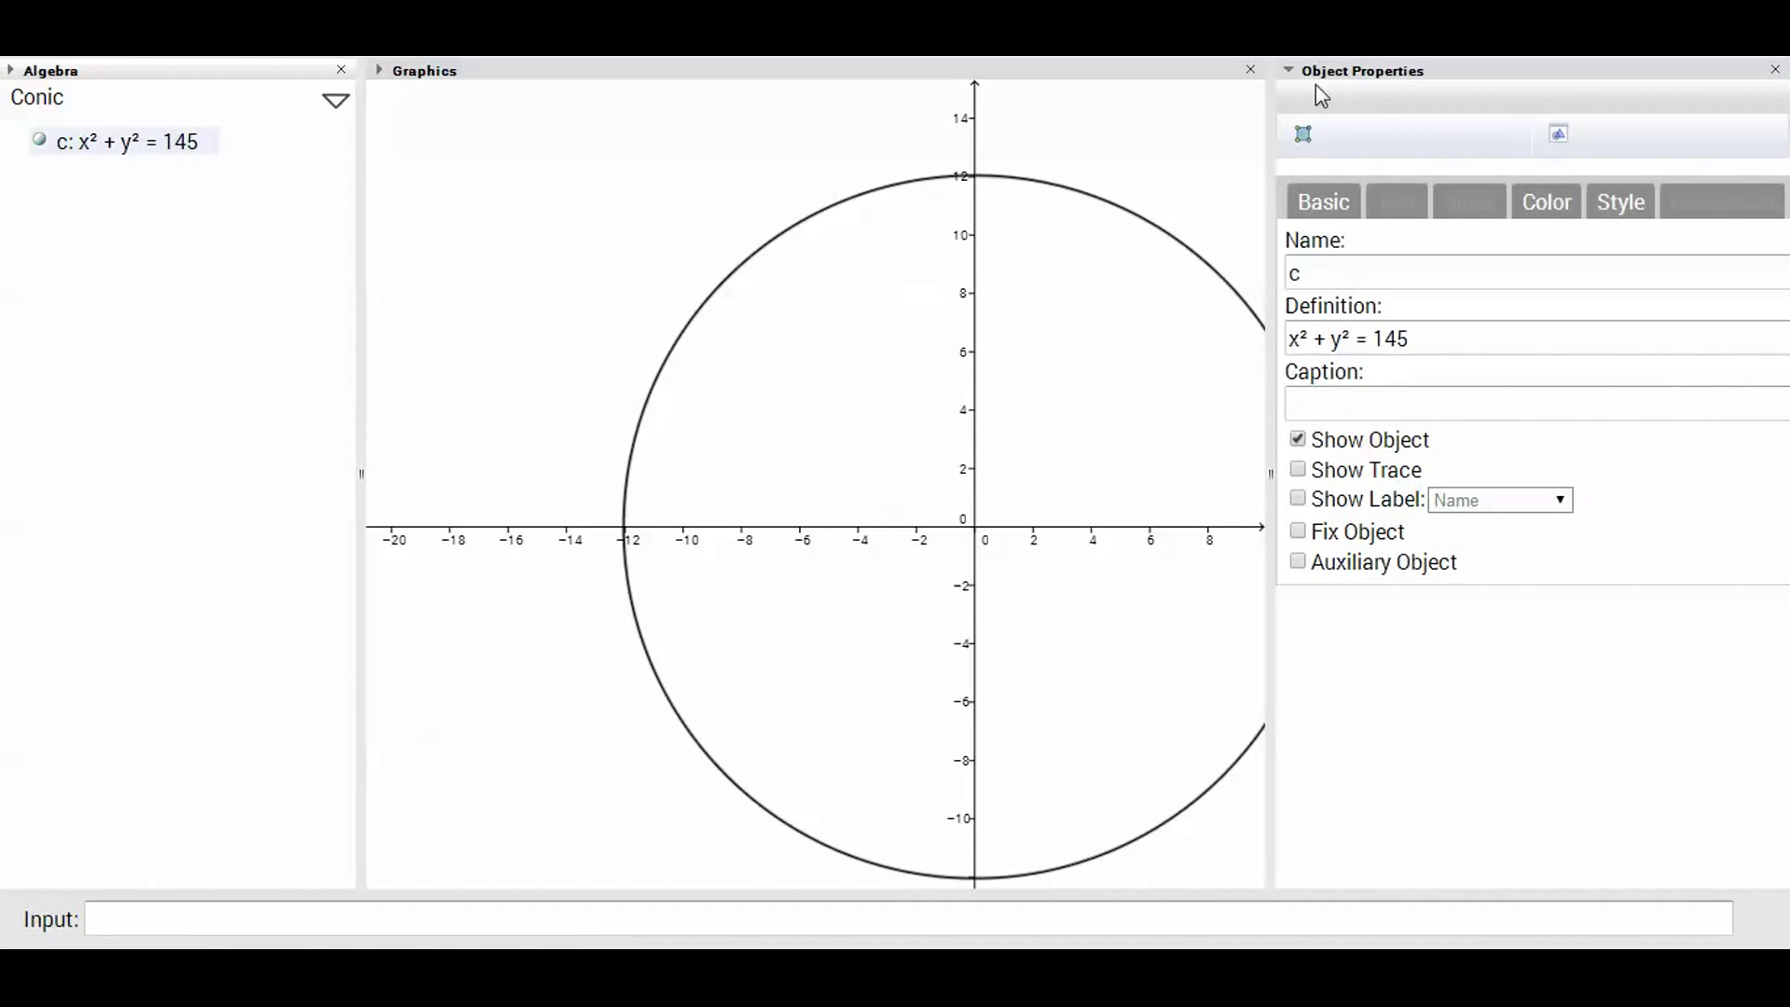
{"action": "left_click", "coordinate": [1550, 214]}
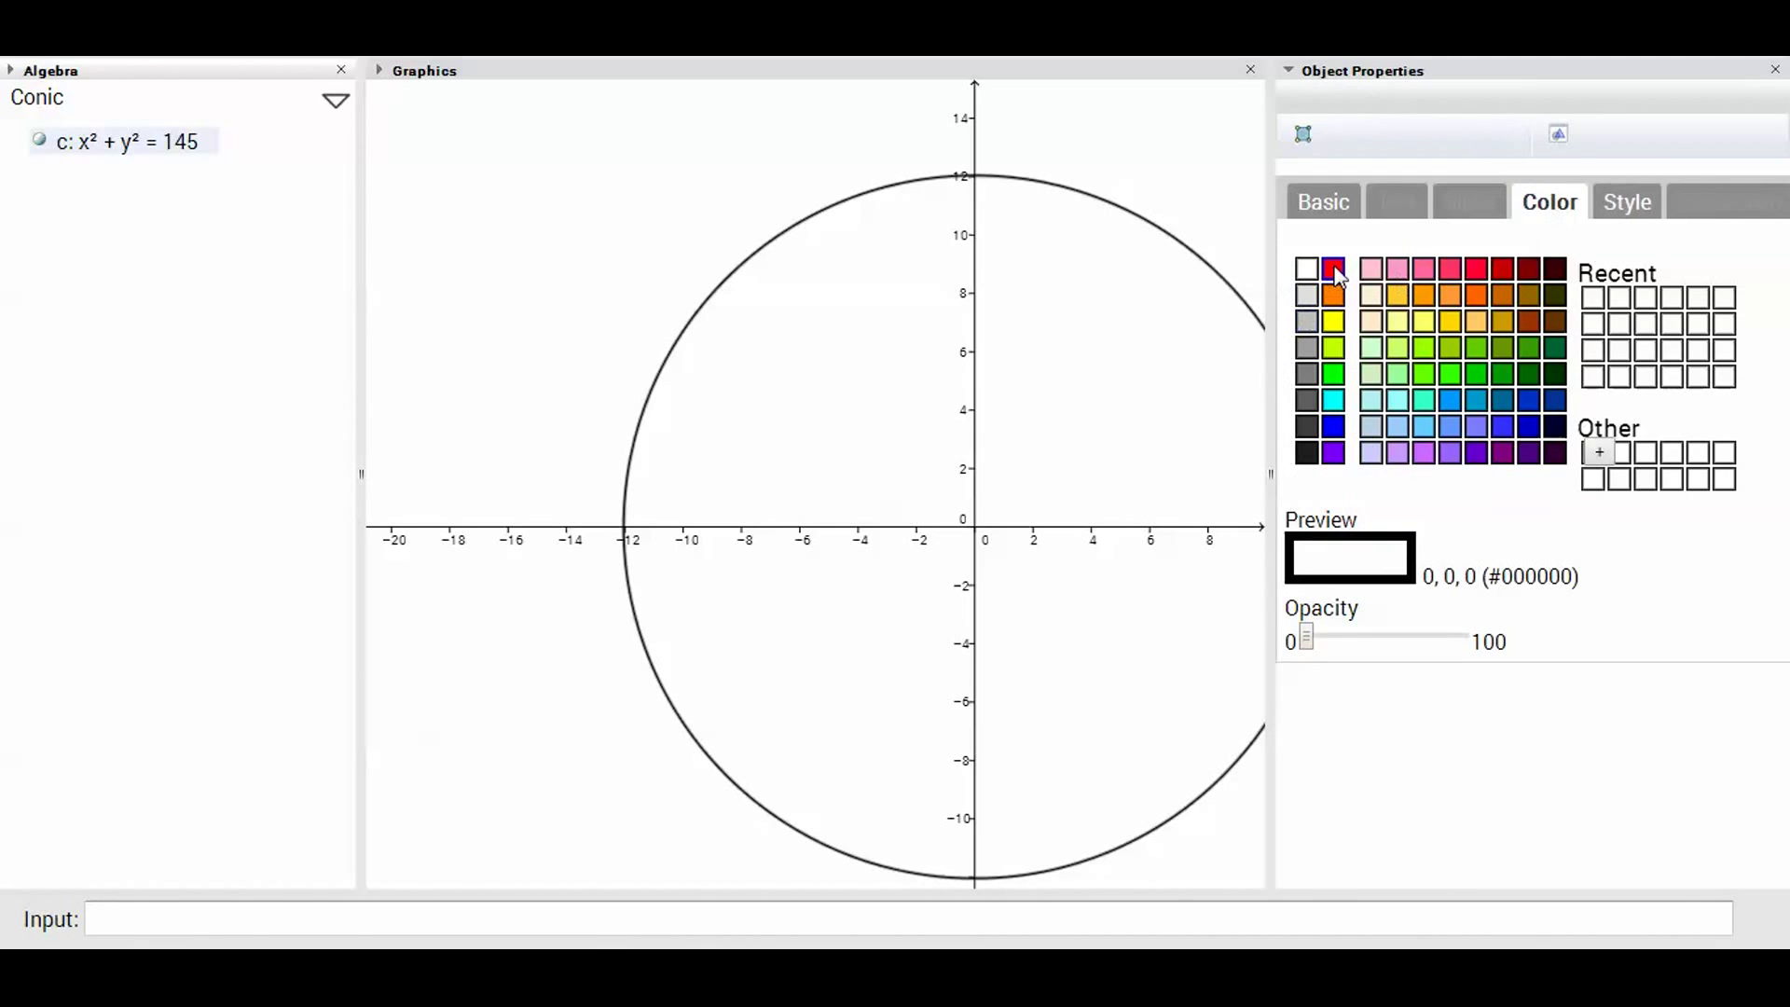
{"action": "left_click", "coordinate": [1333, 269]}
{"action": "left_click", "coordinate": [1623, 209]}
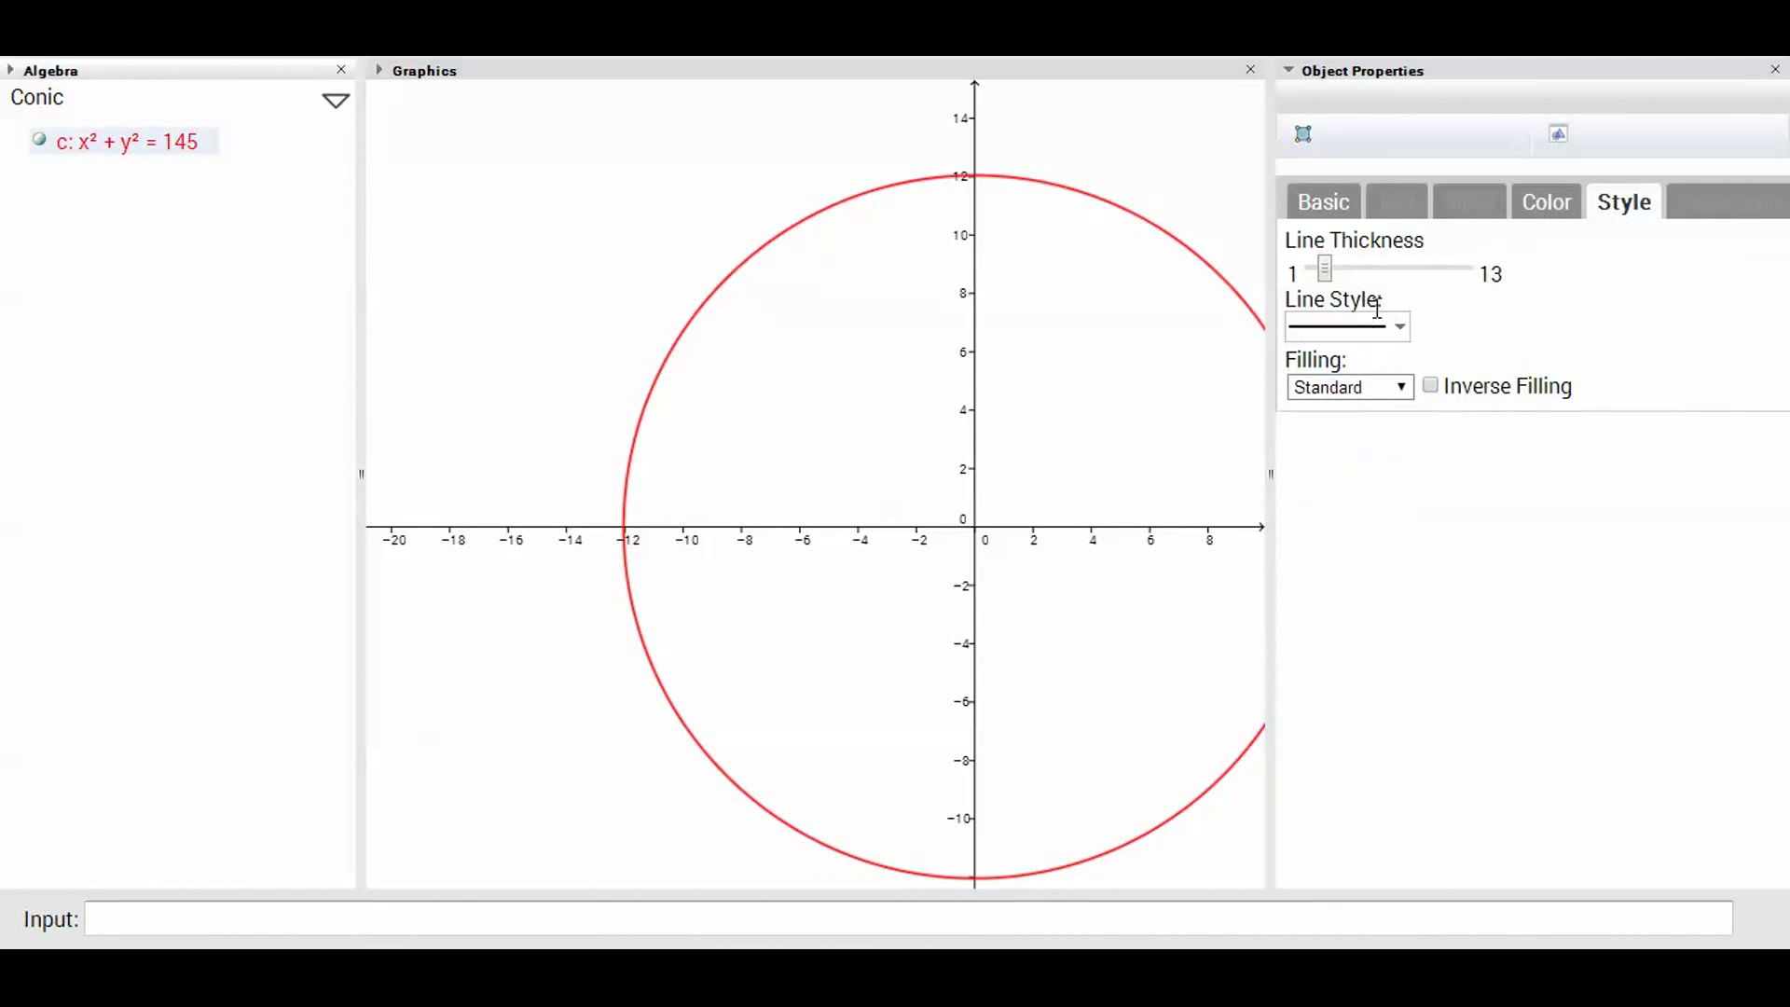
{"action": "left_click", "coordinate": [1384, 277]}
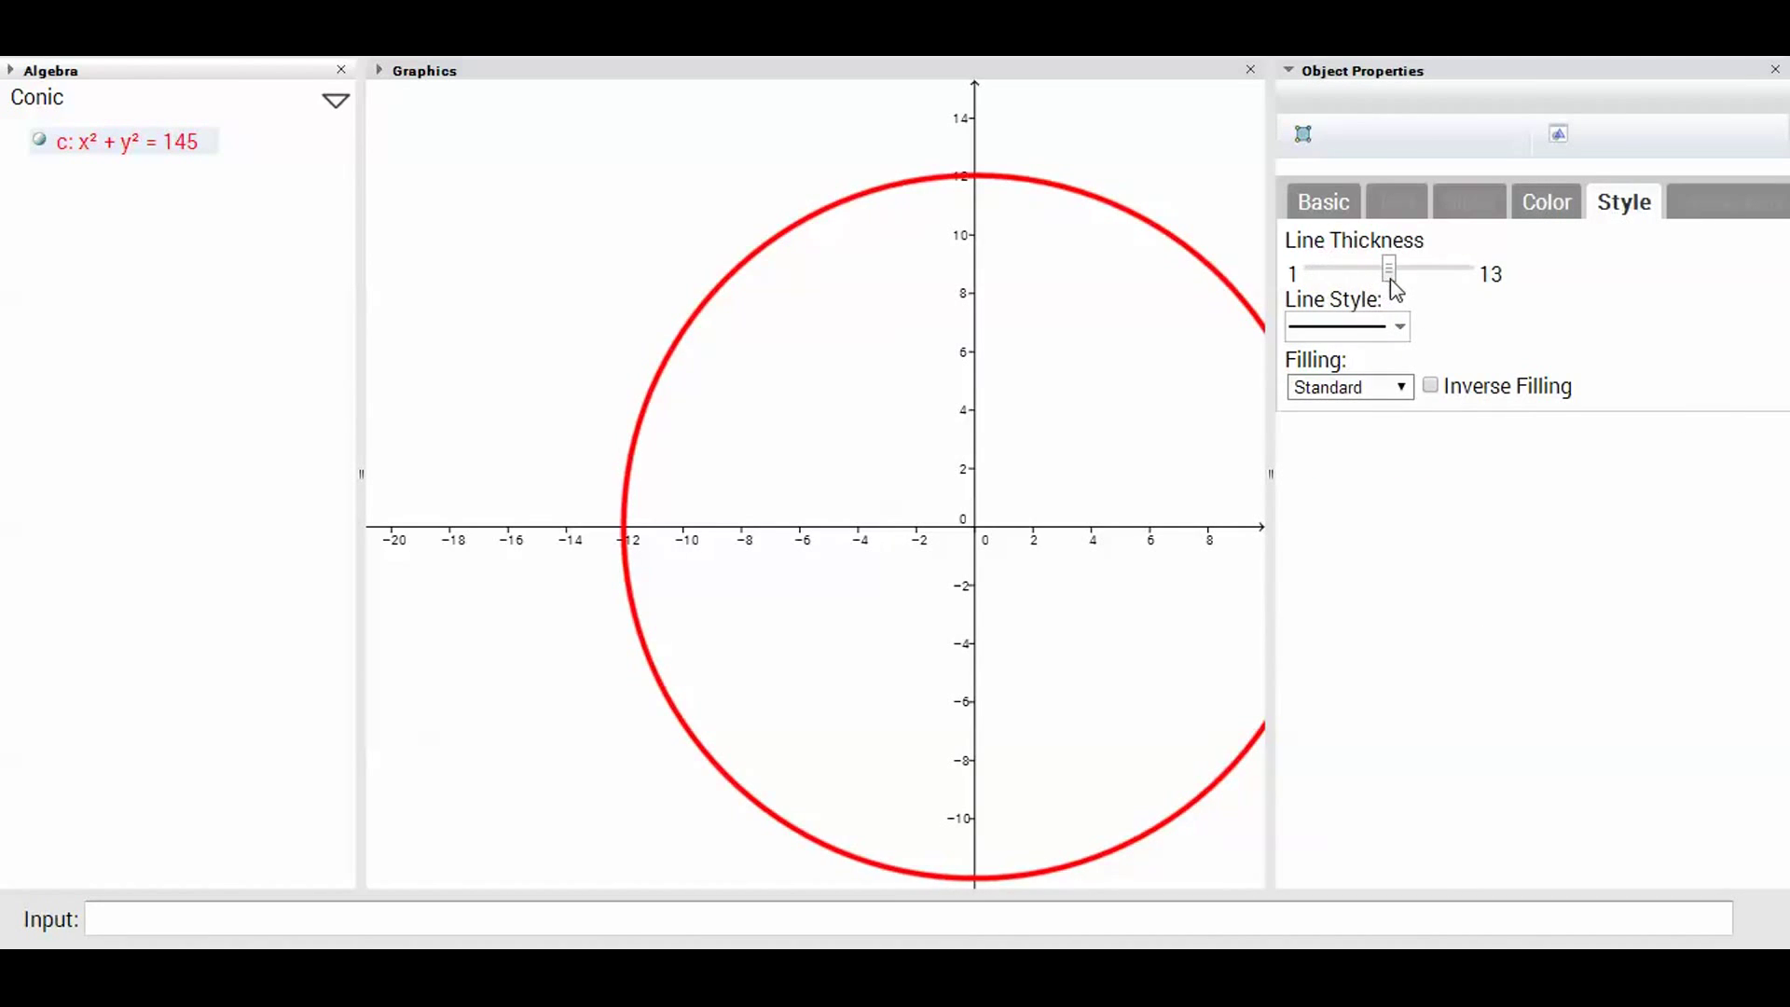
{"action": "left_click", "coordinate": [1775, 69]}
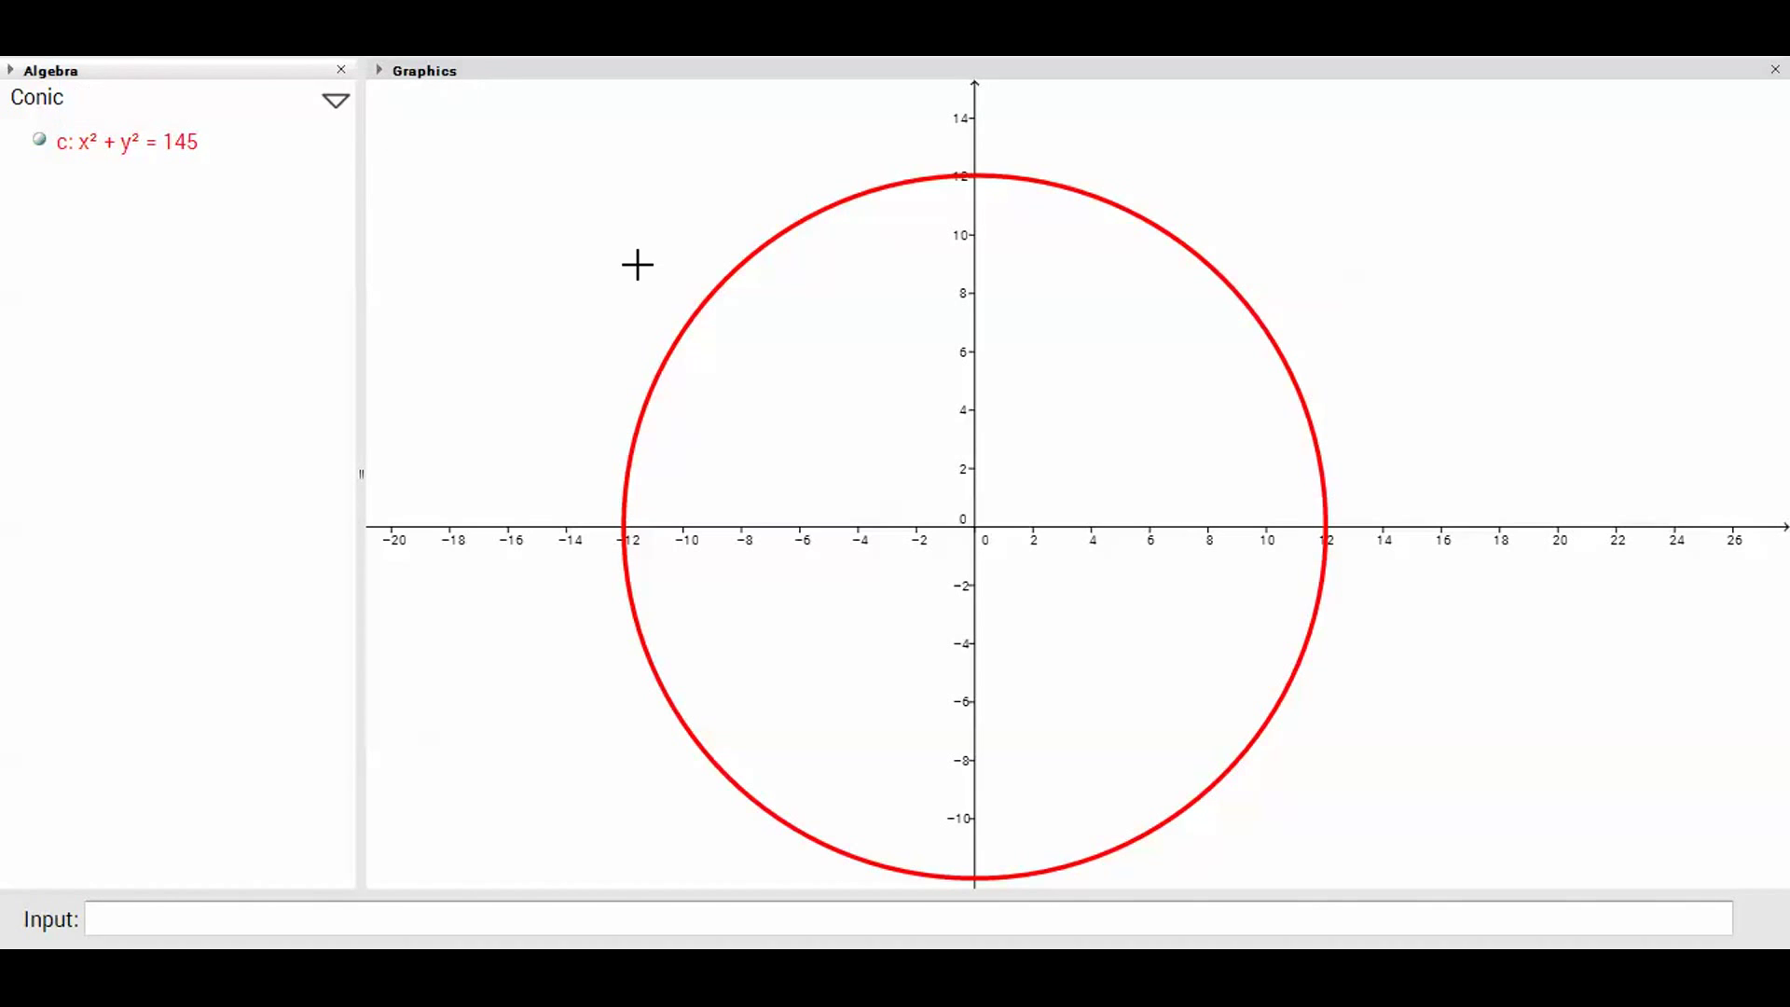
{"action": "left_click", "coordinate": [949, 177]}
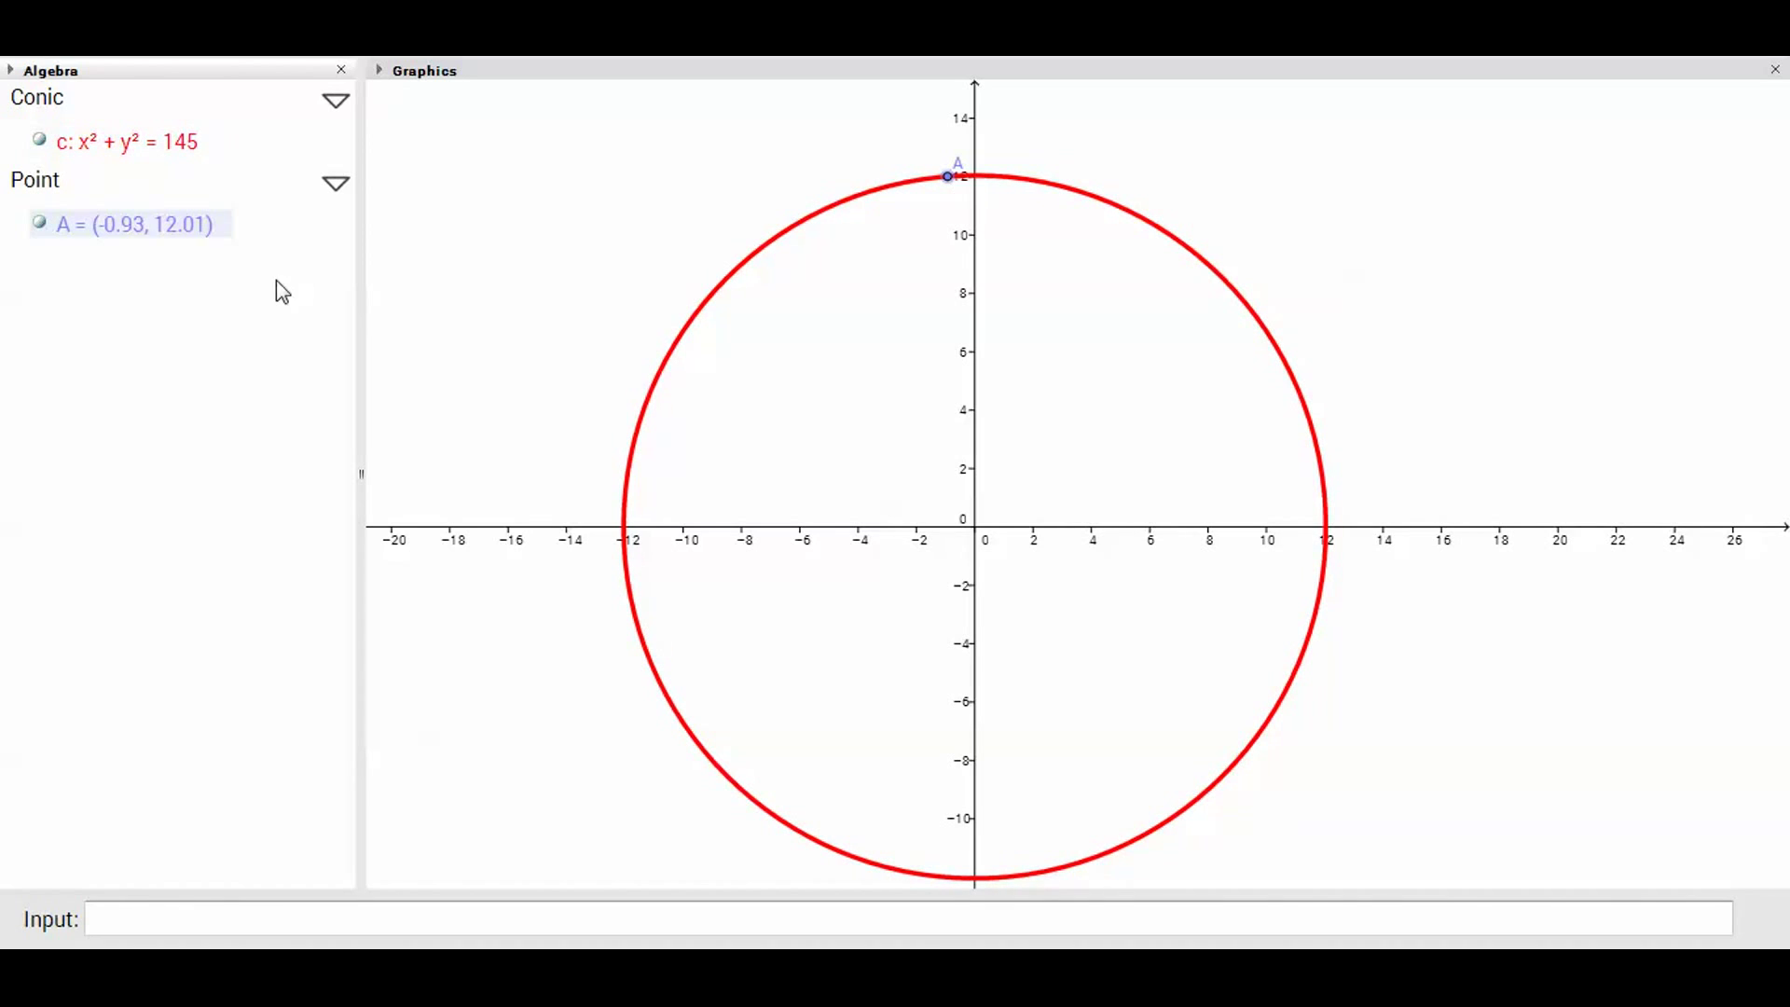
{"action": "double_click", "coordinate": [198, 238]}
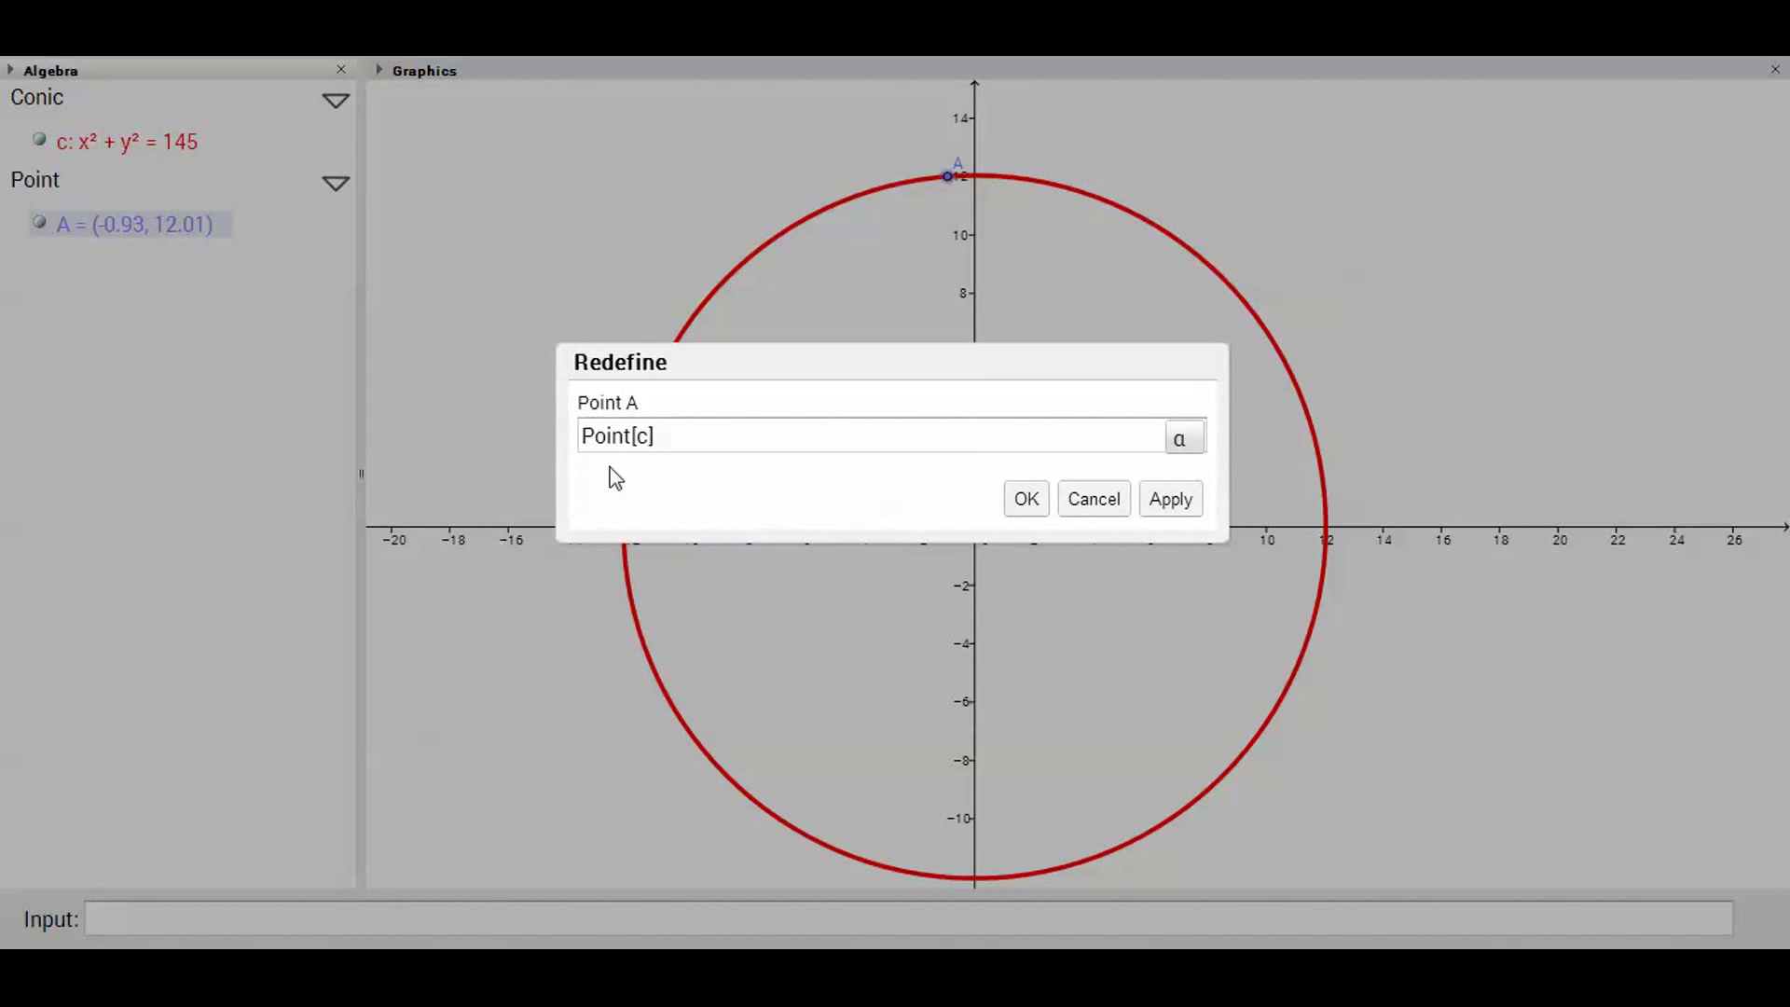
{"action": "left_click", "coordinate": [1094, 498]}
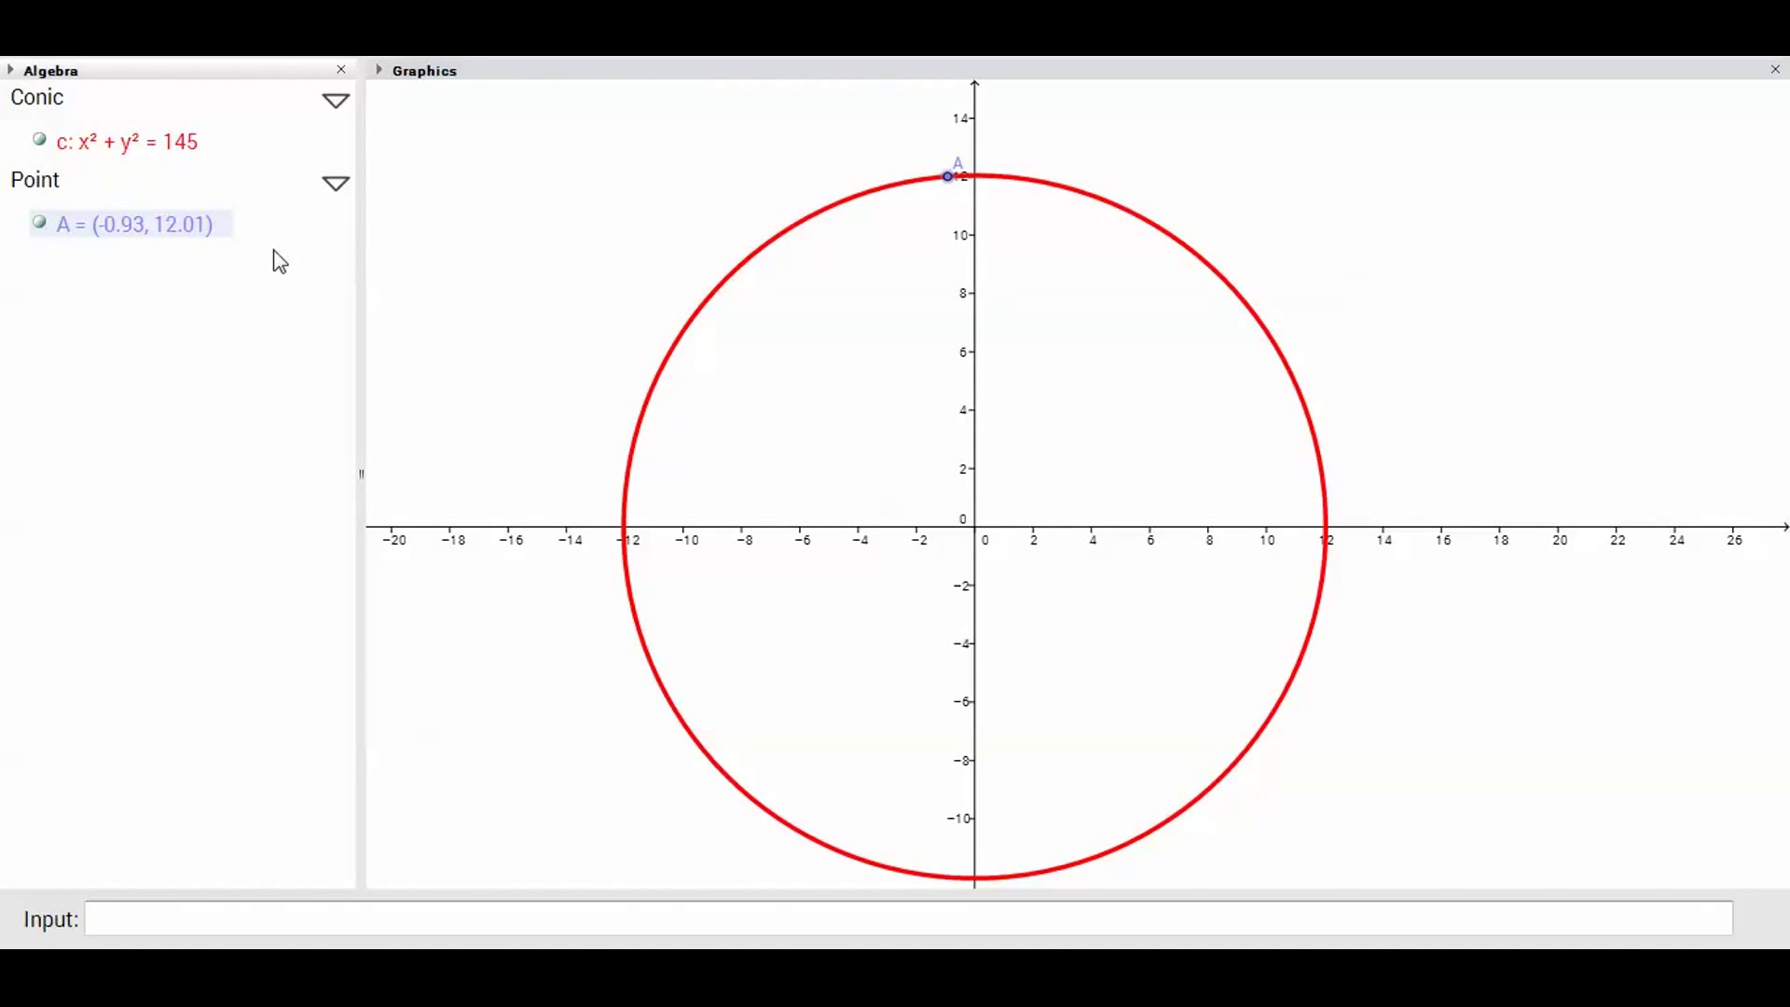
{"action": "right_click", "coordinate": [139, 231]}
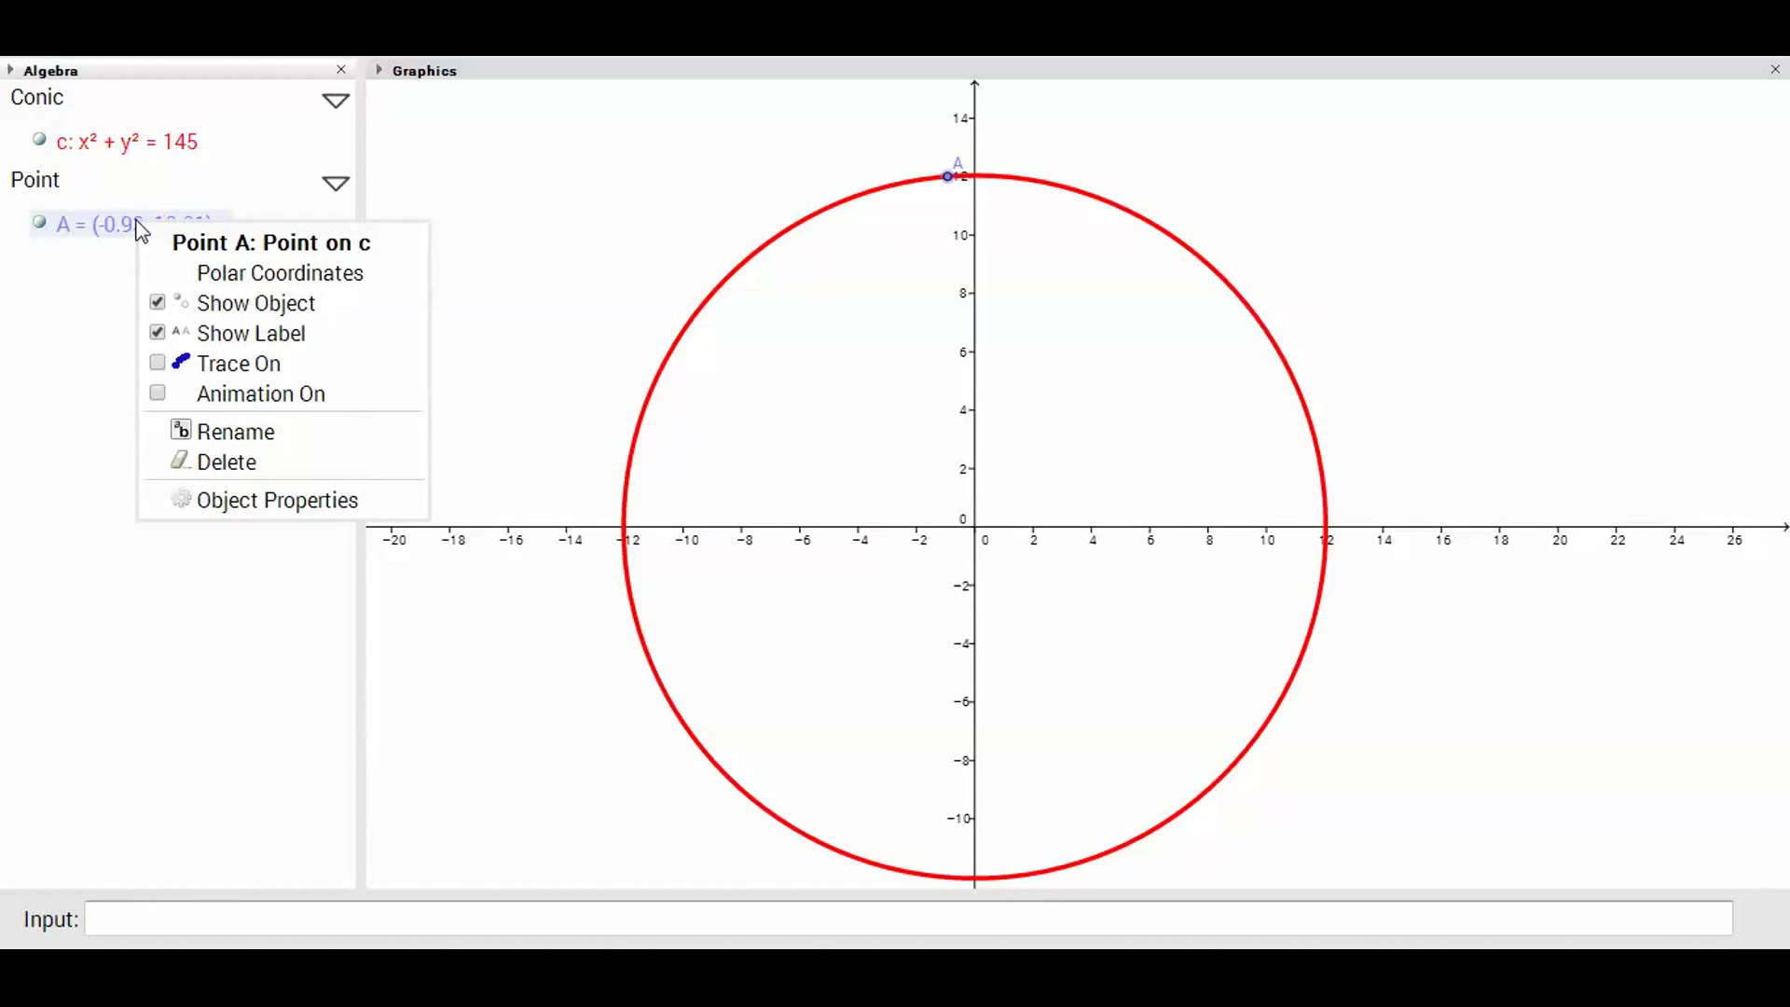
{"action": "left_click", "coordinate": [244, 459]}
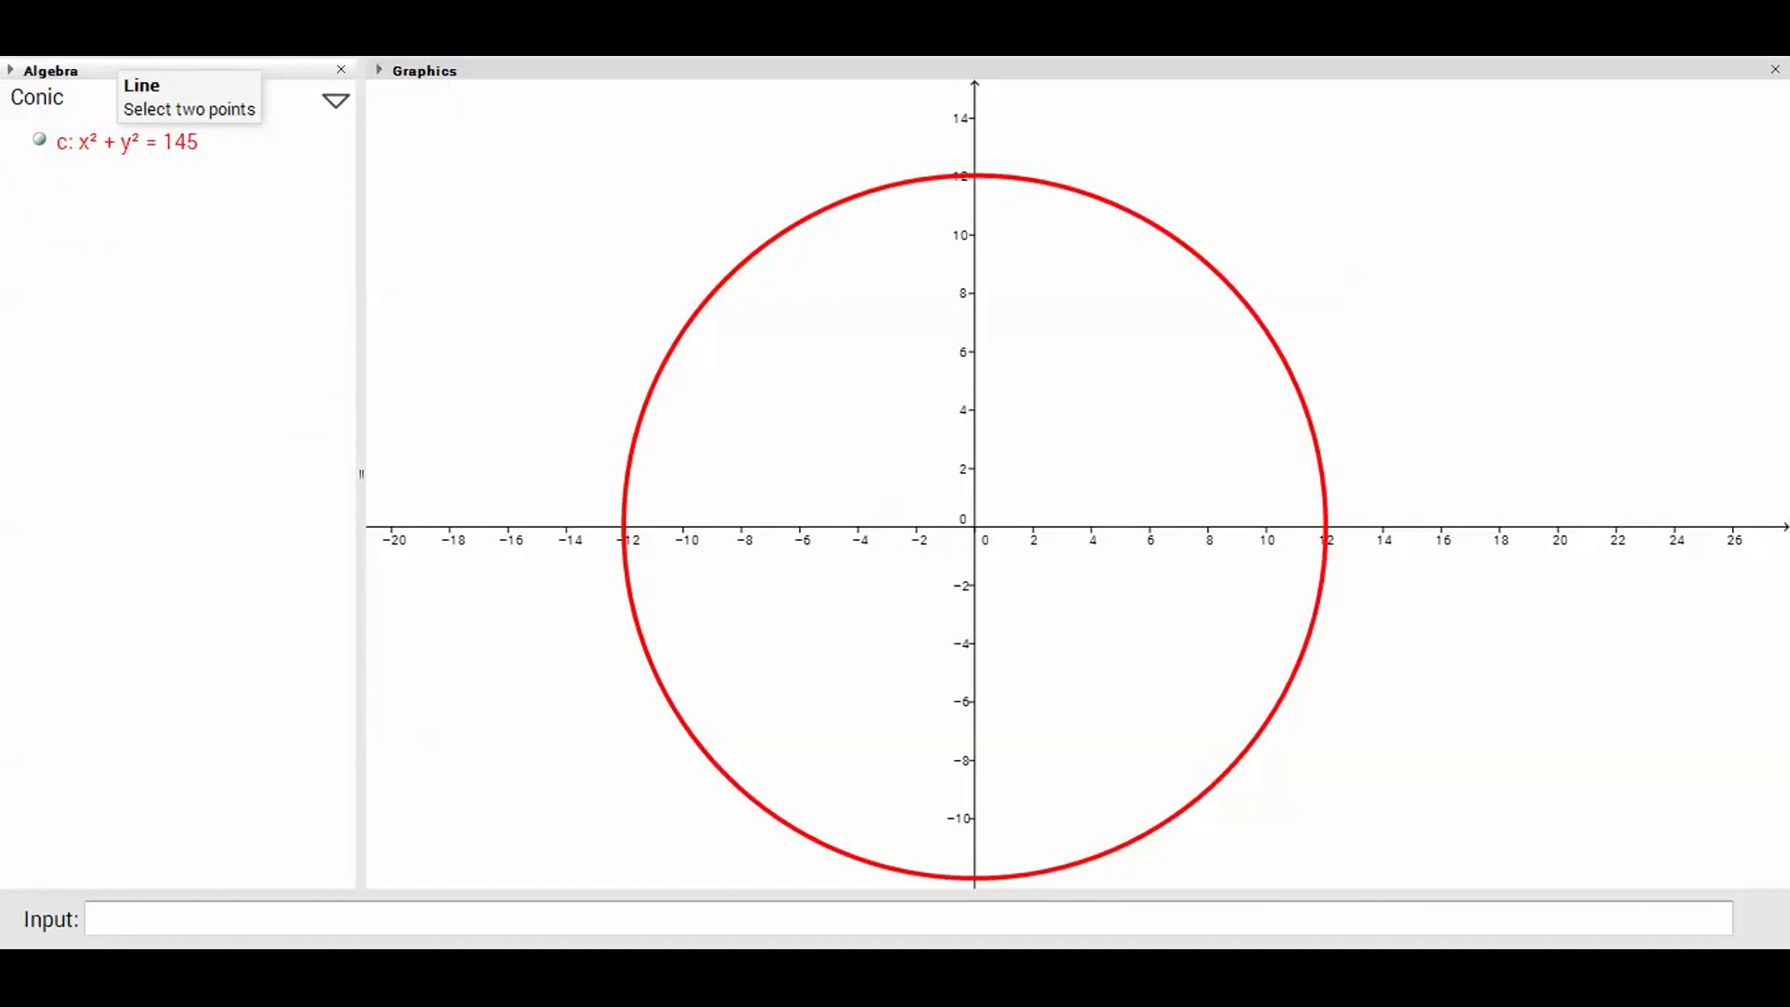
Place a free point outside the circle and set its coordinates to (-1, 12)
{"action": "left_click", "coordinate": [788, 159]}
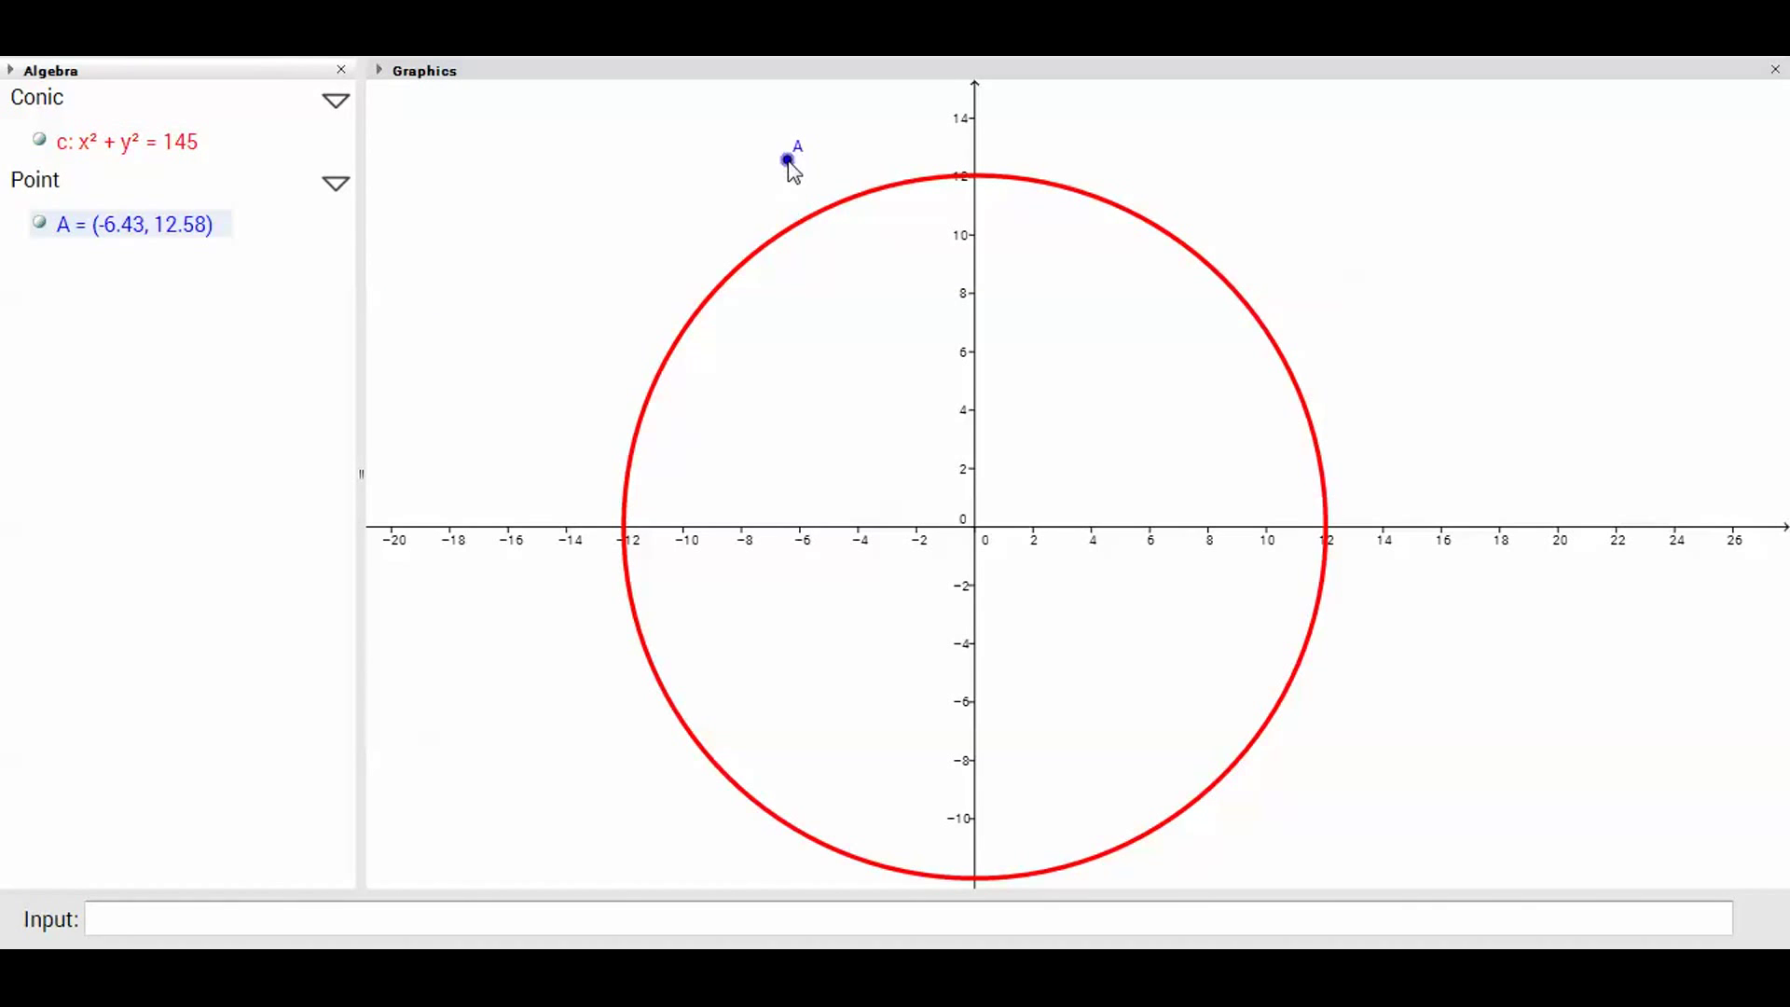
{"action": "double_click", "coordinate": [144, 226]}
{"action": "key", "text": "BackSpace"}
{"action": "key", "text": "BackSpace"}
{"action": "key", "text": "BackSpace"}
{"action": "key", "text": "BackSpace"}
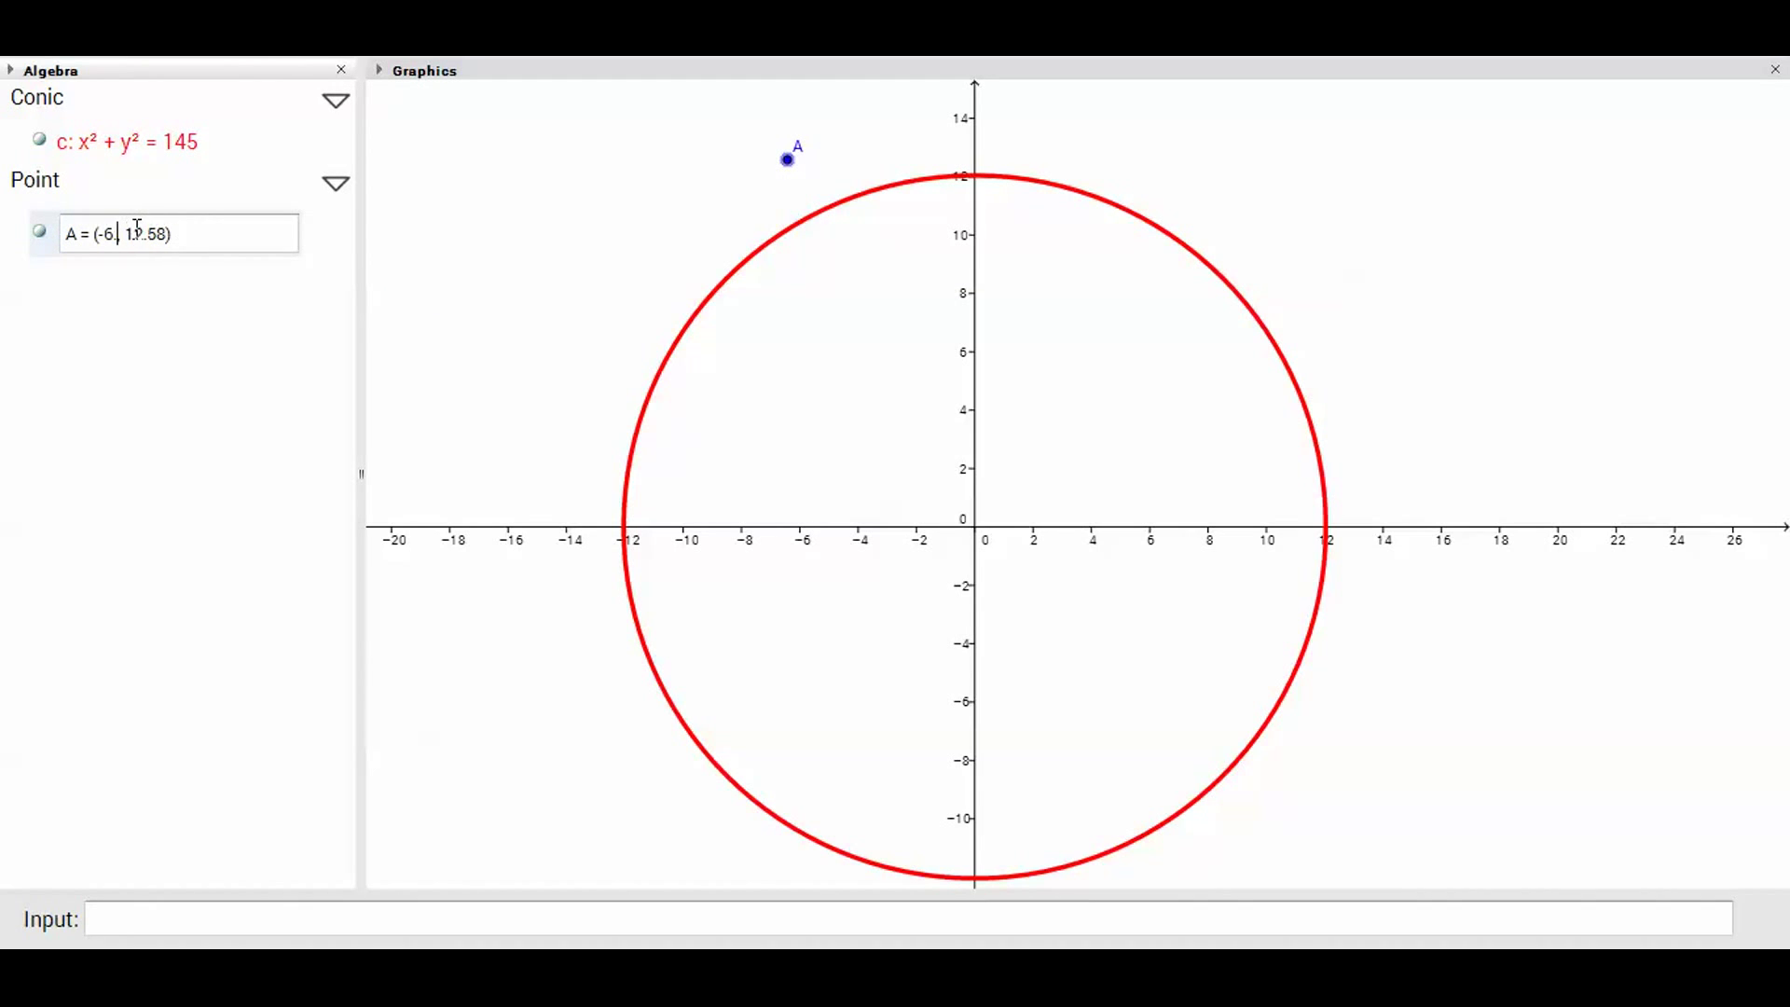
{"action": "type", "text": "2"}
{"action": "key", "text": "BackSpace"}
{"action": "key", "text": "BackSpace"}
{"action": "key", "text": "BackSpace"}
{"action": "key", "text": "Return"}
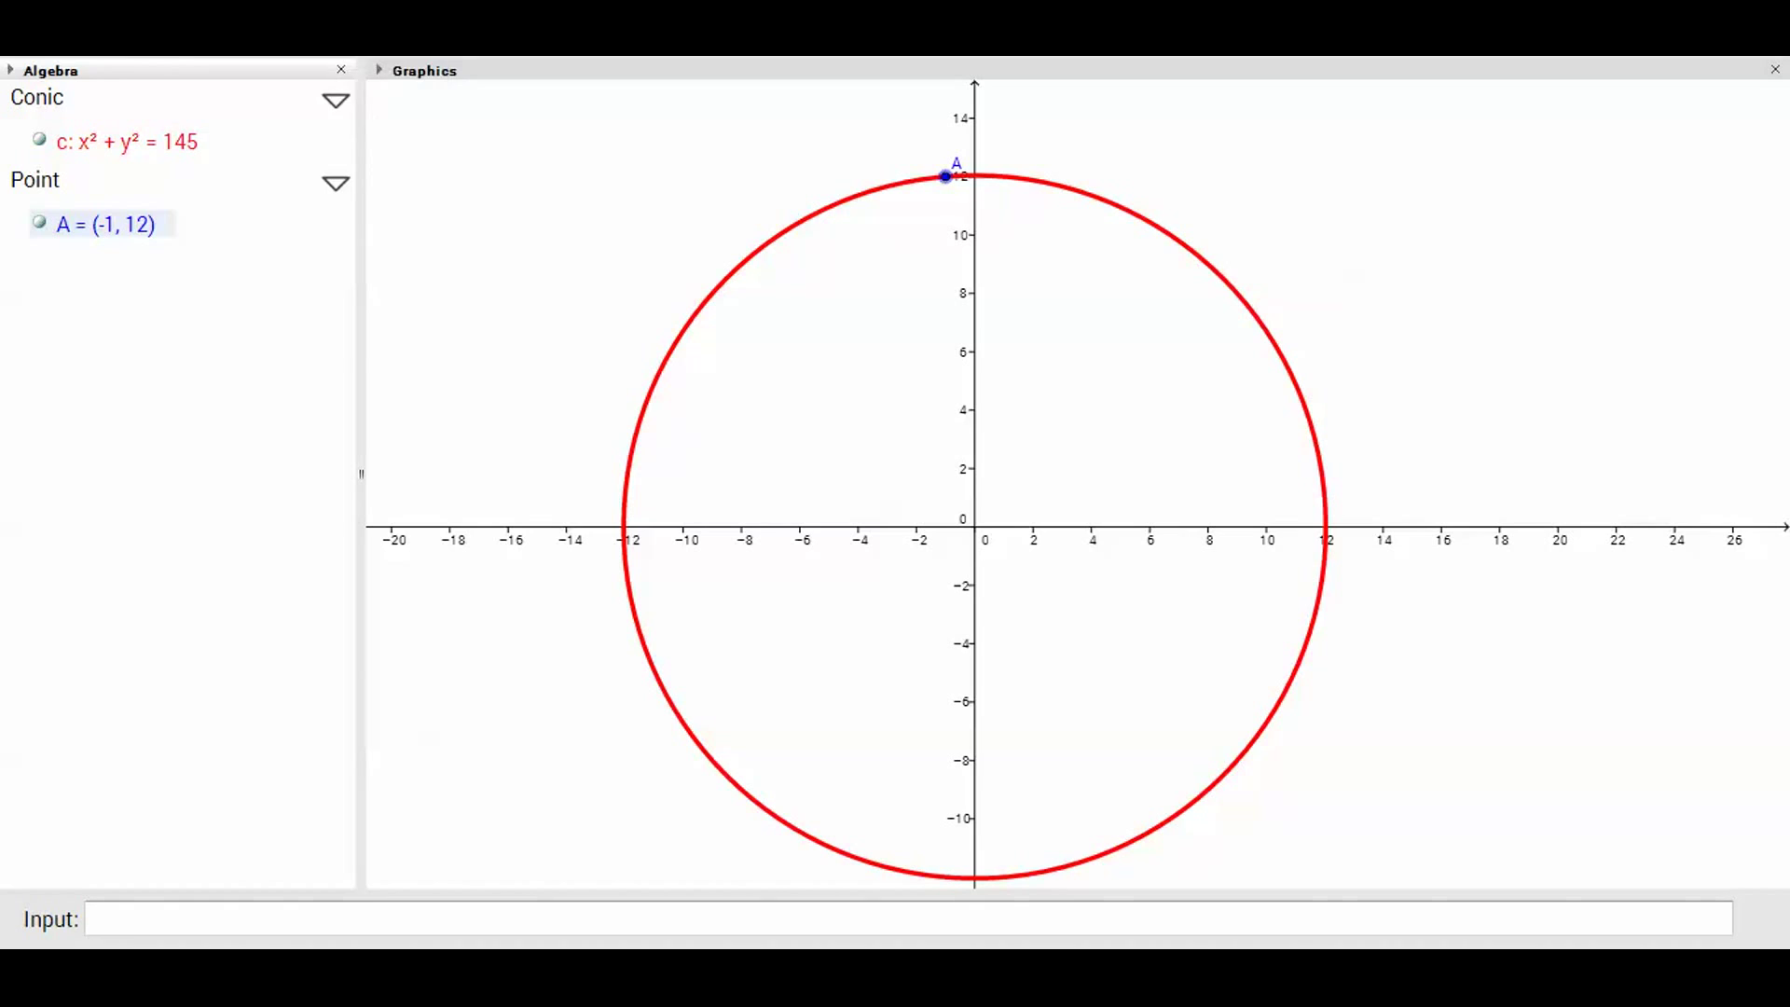
Construct the tangent to the circle at point A with the Tangents tool
{"action": "left_click", "coordinate": [200, 32]}
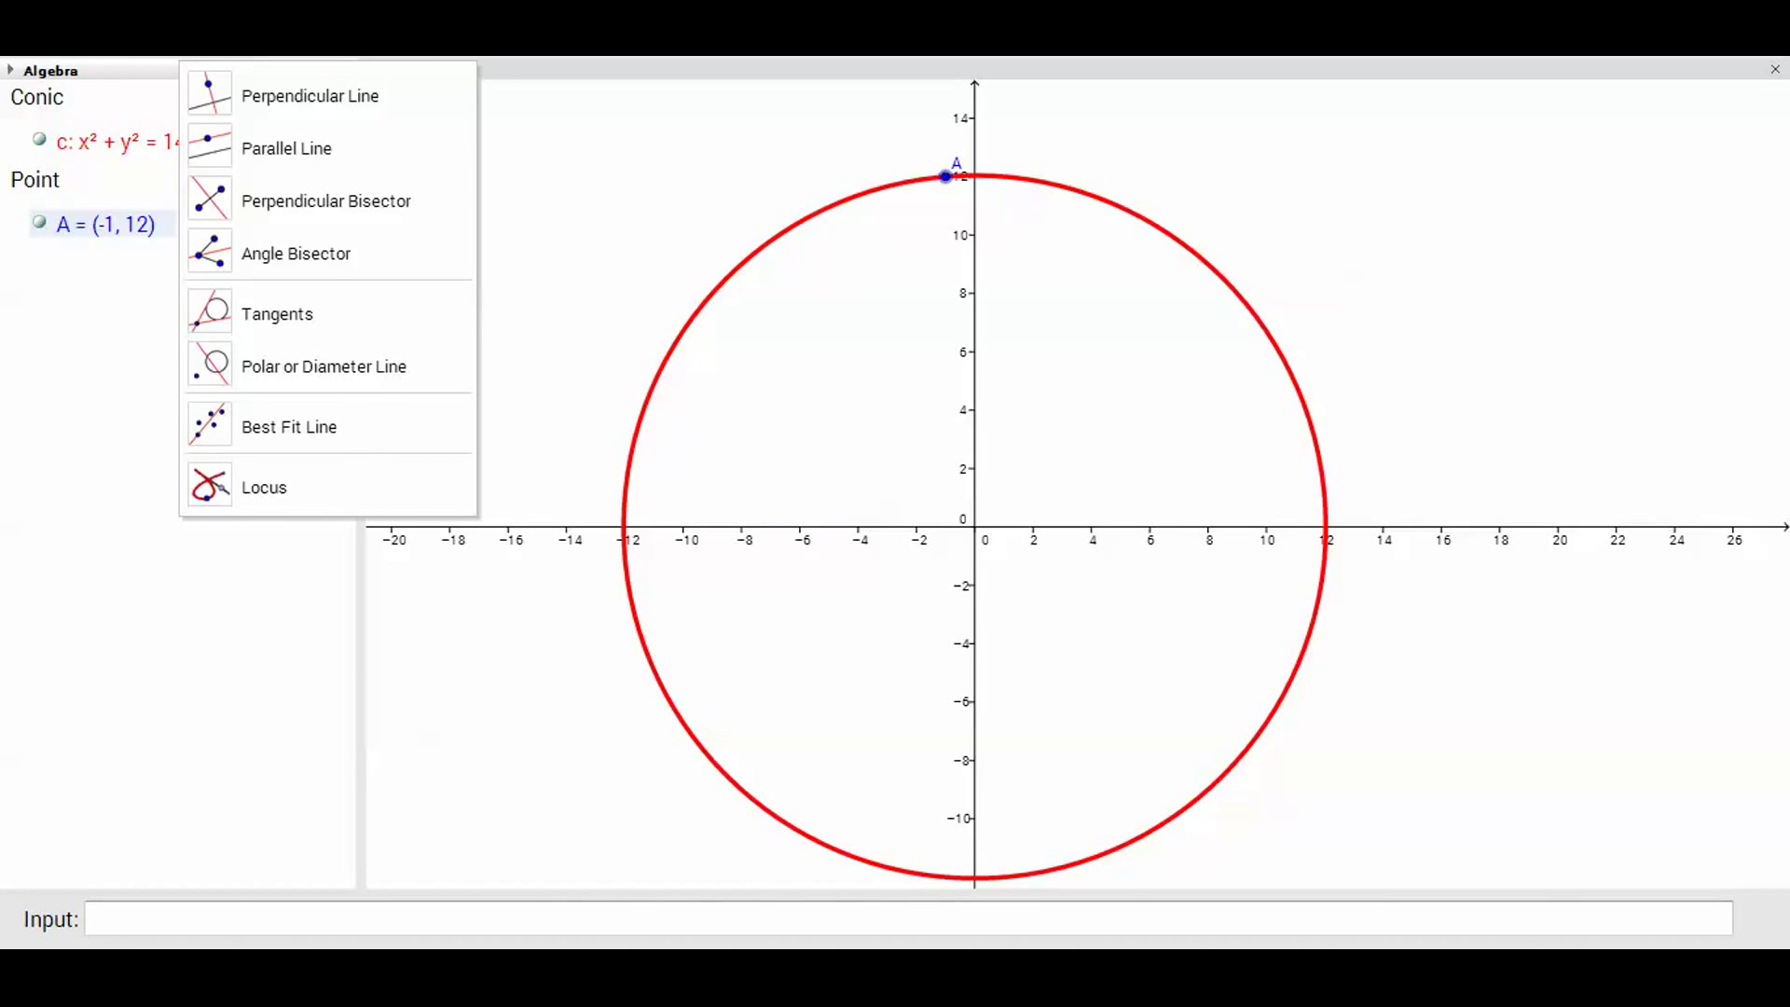
{"action": "left_click", "coordinate": [264, 311]}
{"action": "left_click", "coordinate": [948, 178]}
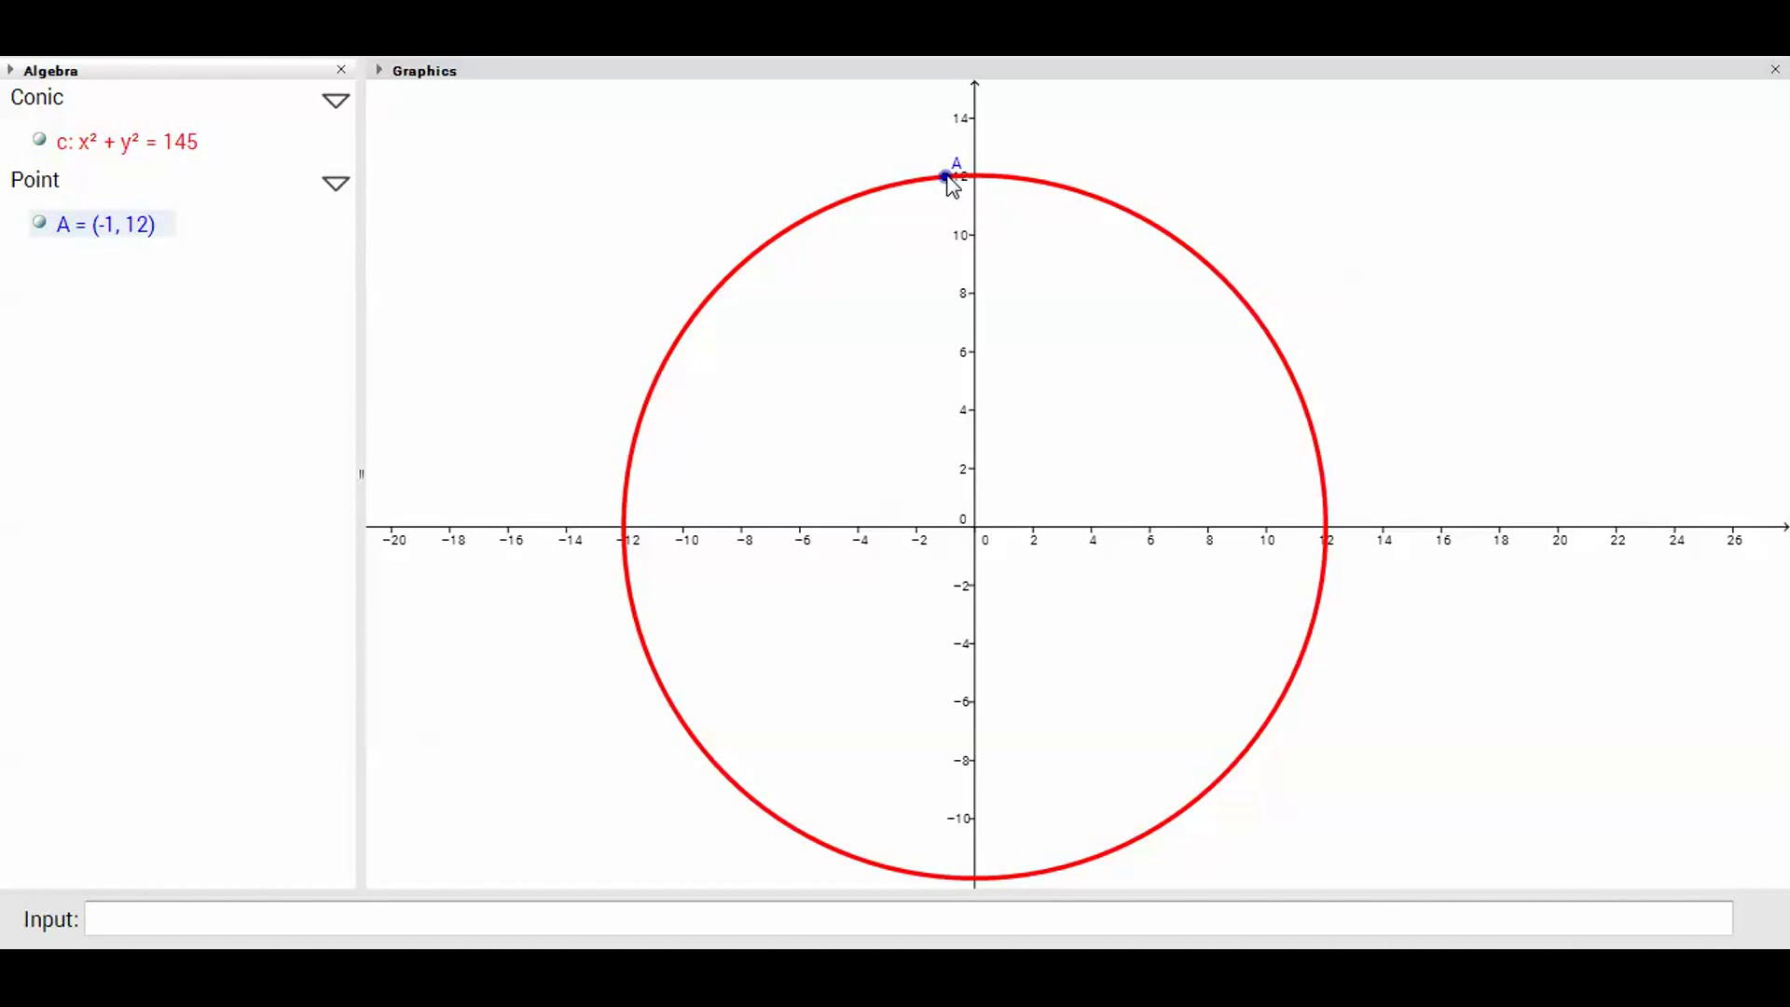
{"action": "left_click", "coordinate": [843, 205]}
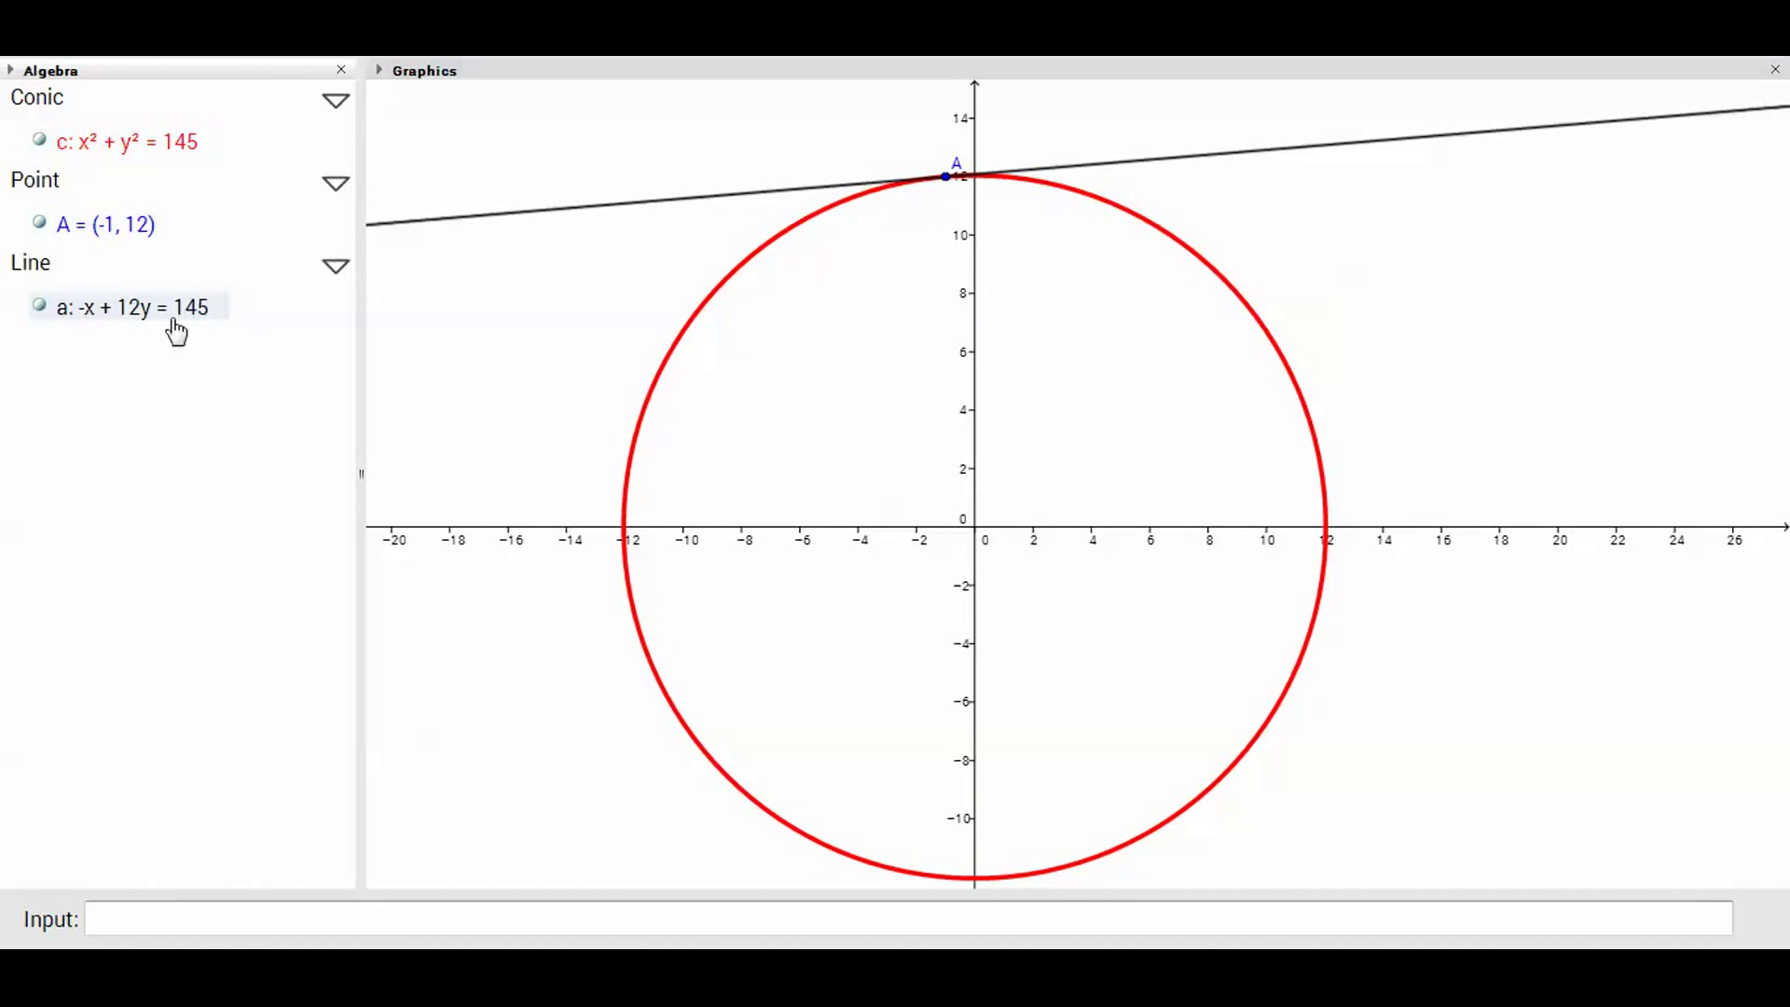
Switch to the handwritten notes to check the highlighted tangent line equation of problem 1, and return to the graph
{"action": "mouse_move", "coordinate": [137, 328]}
{"action": "left_click", "coordinate": [212, 916]}
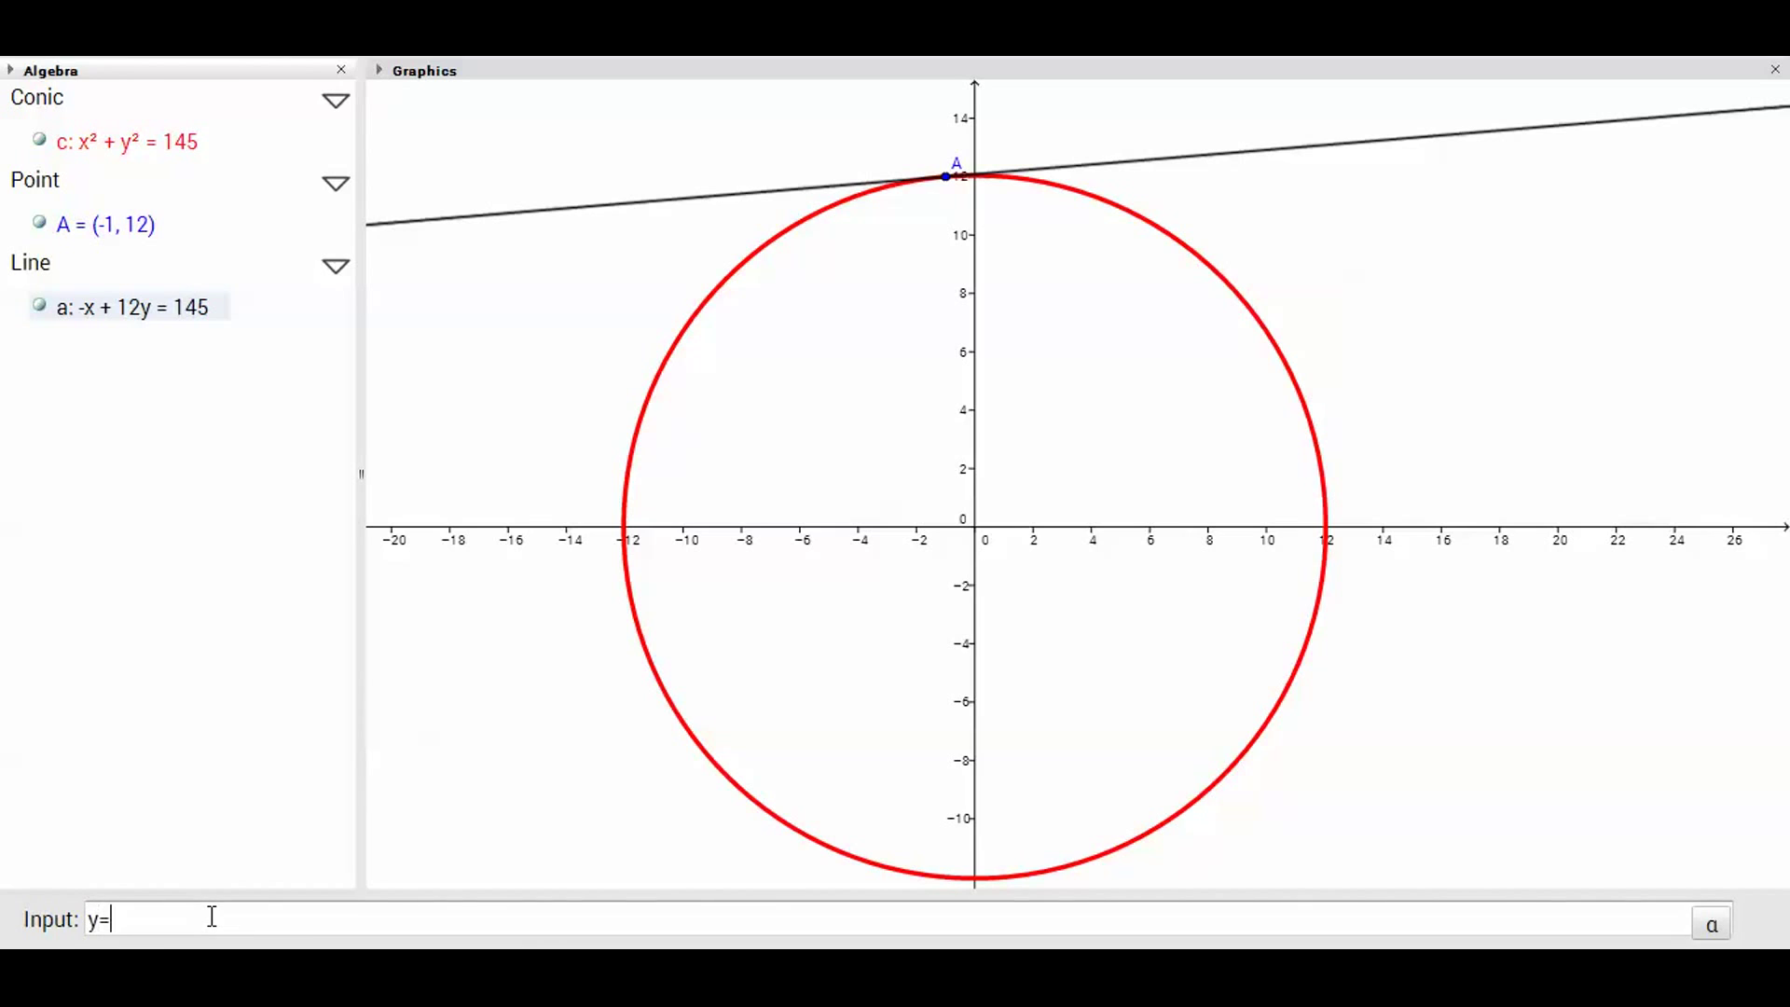
{"action": "key", "text": "alt+Tab"}
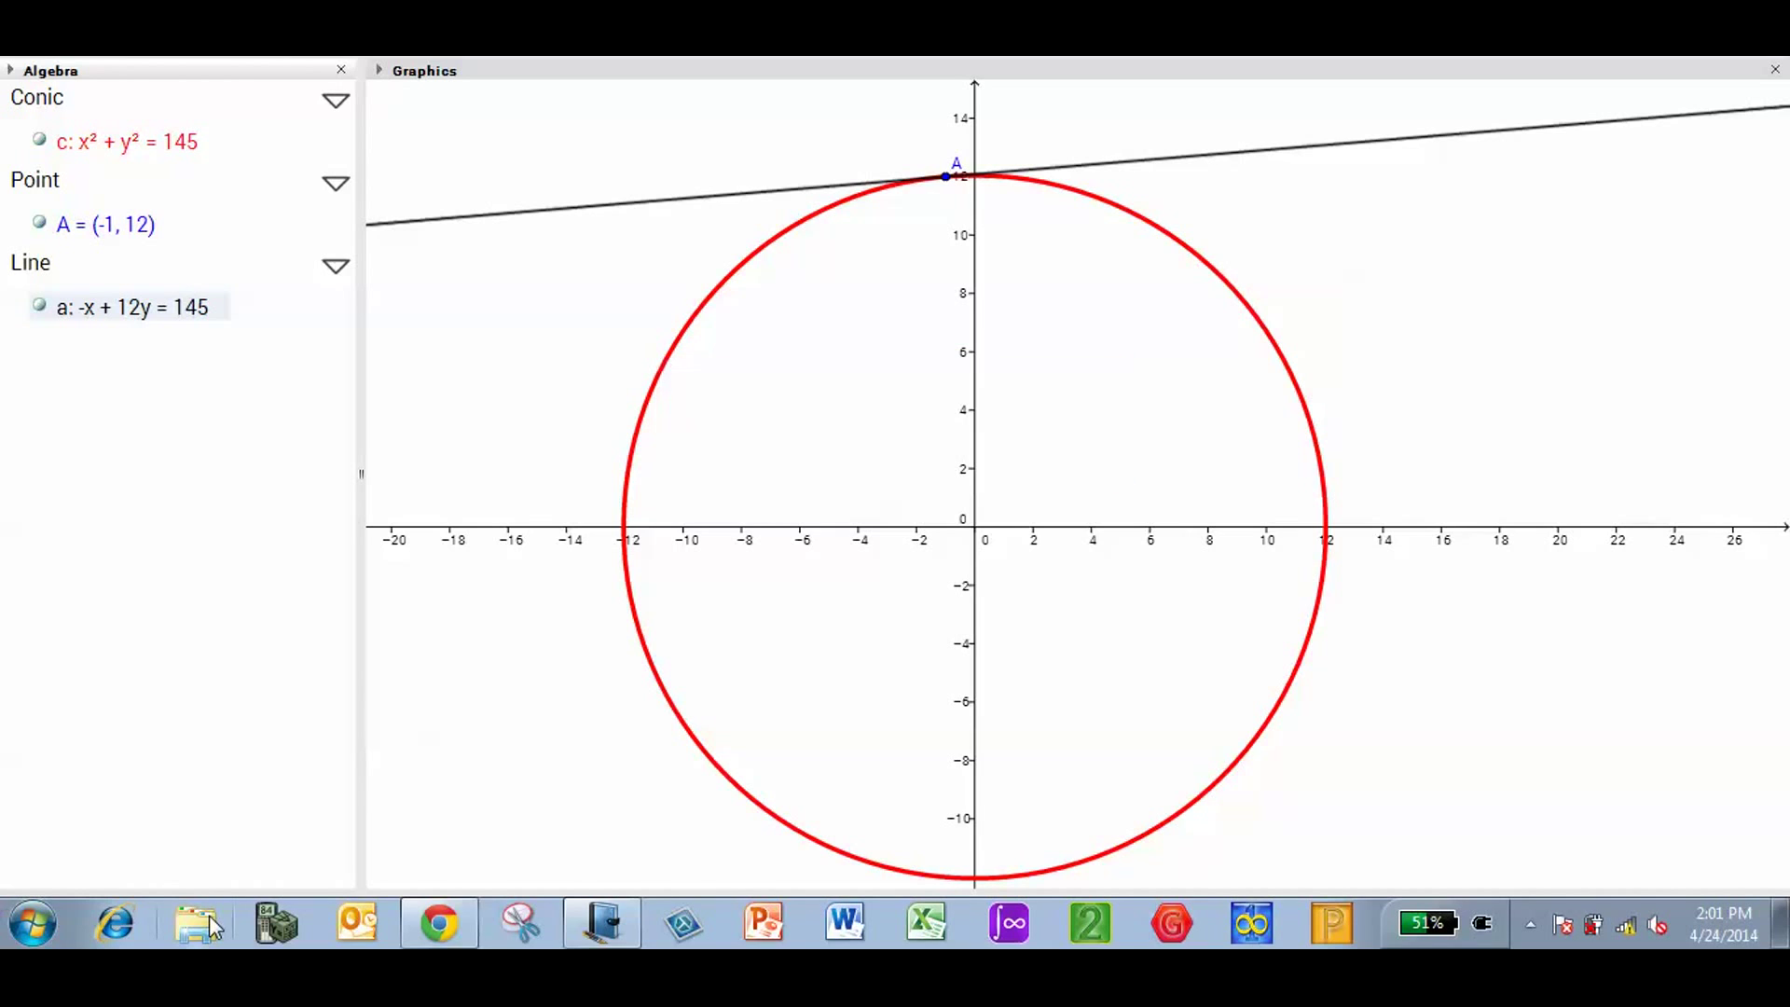
{"action": "key", "text": "alt+Tab"}
{"action": "key", "text": "alt+Tab"}
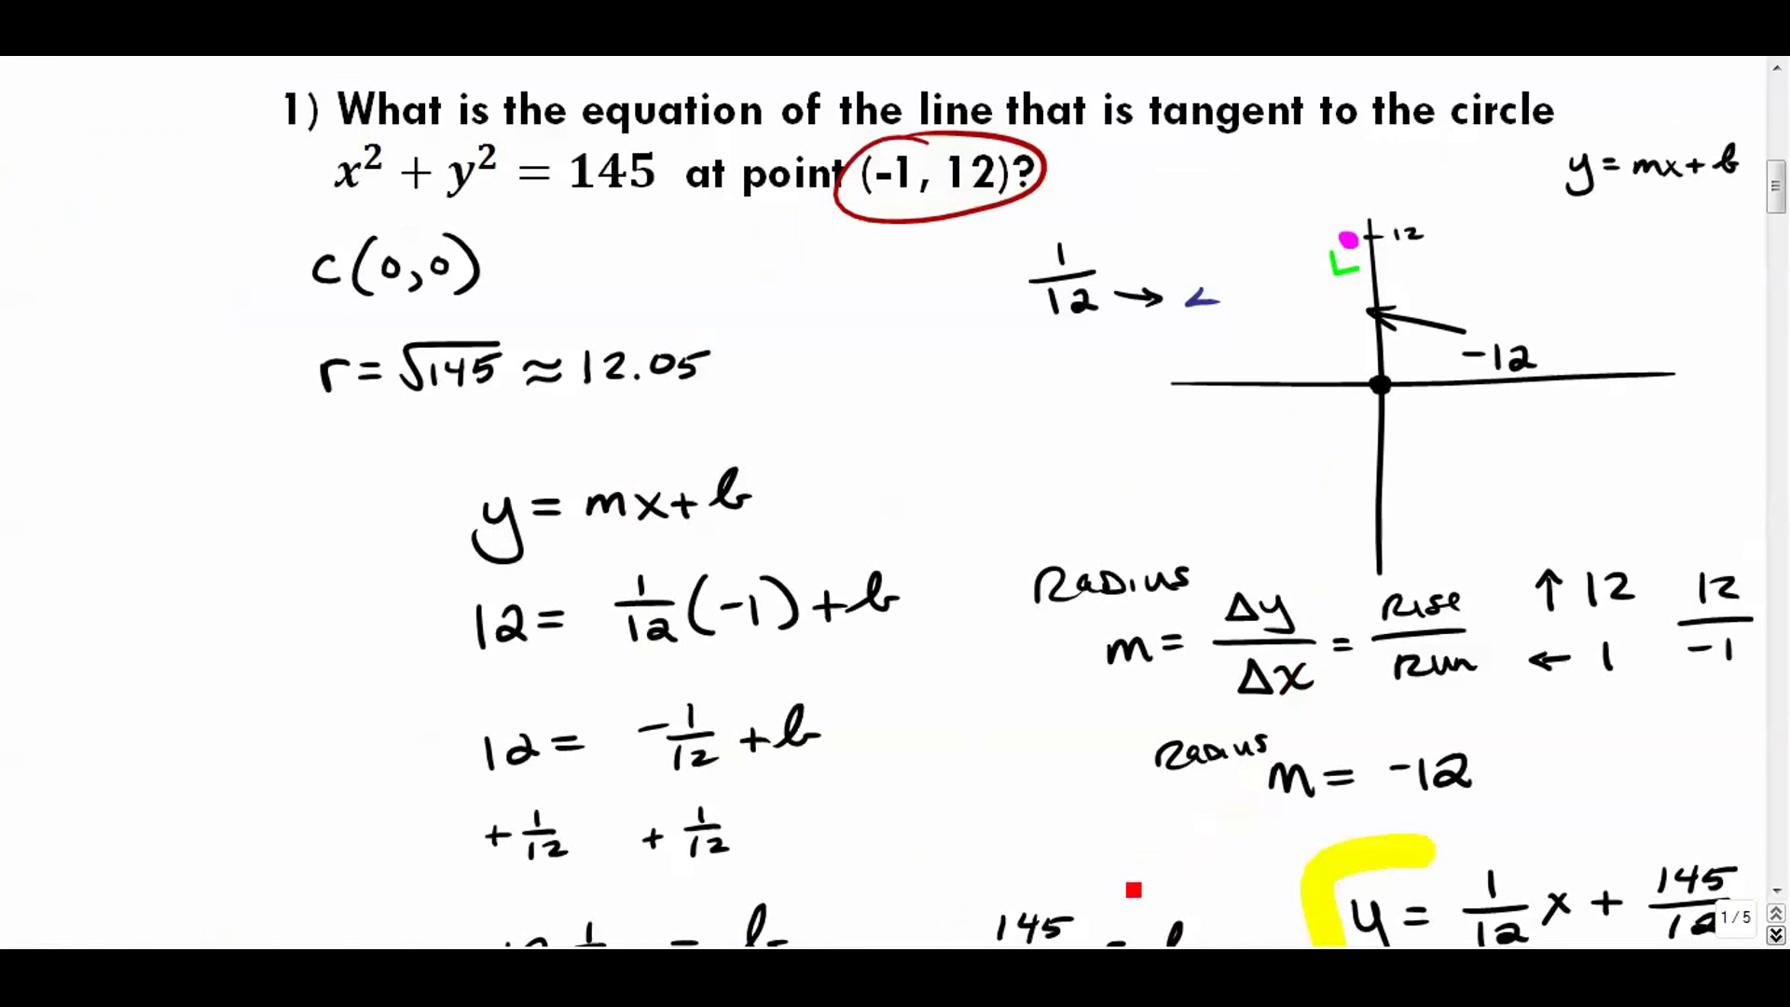
{"action": "scroll", "coordinate": [1773, 910], "scroll_direction": "down", "scroll_amount": 3}
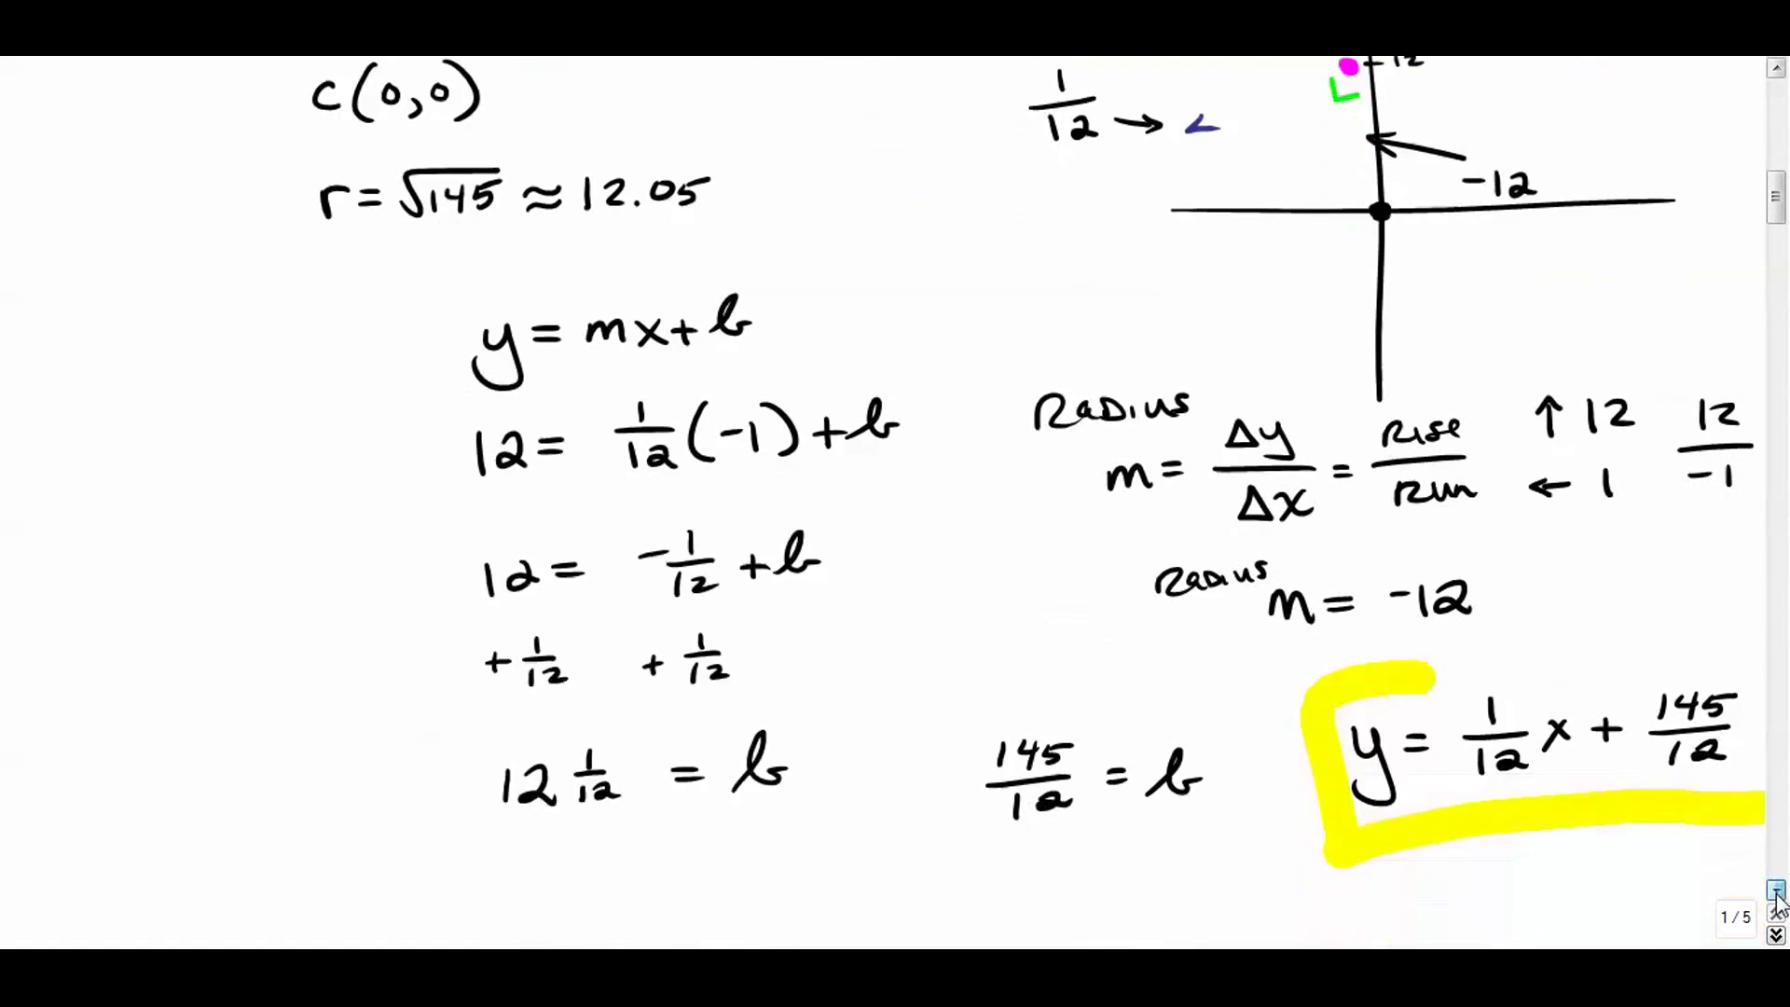
{"action": "key", "text": "alt+Tab"}
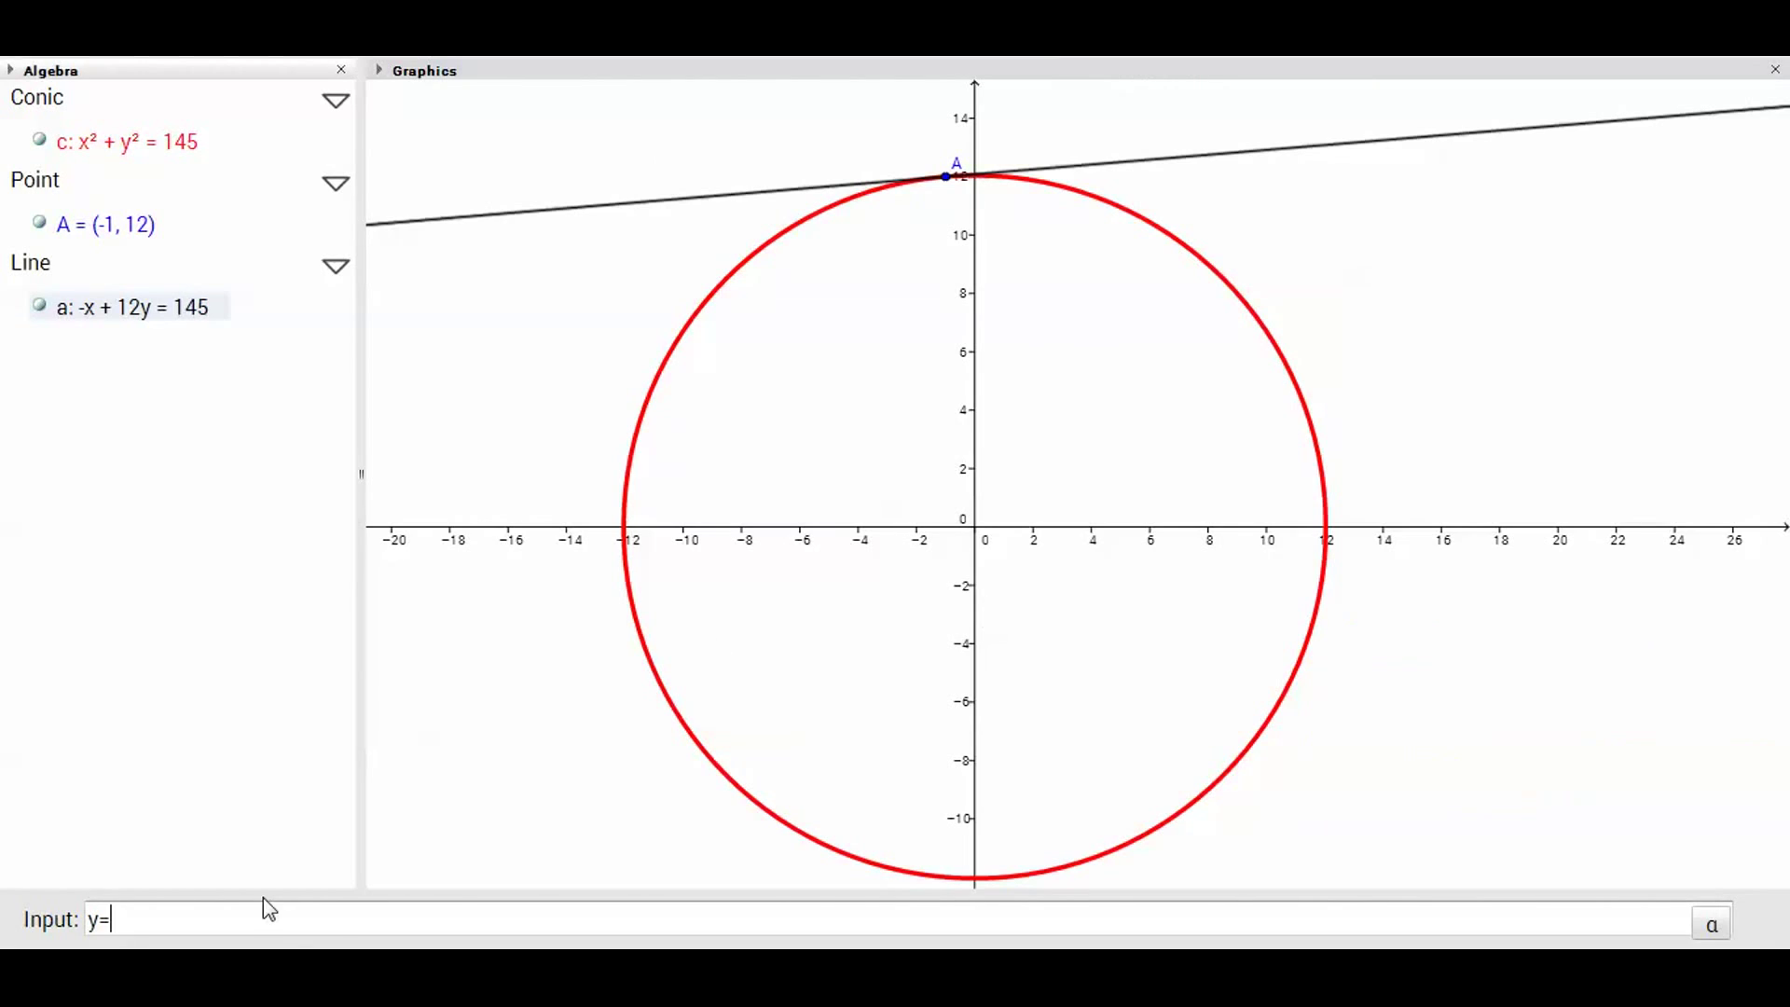
Graph the line y=(1/12)x+(145/12) by entering its equation
{"action": "key", "text": "Up"}
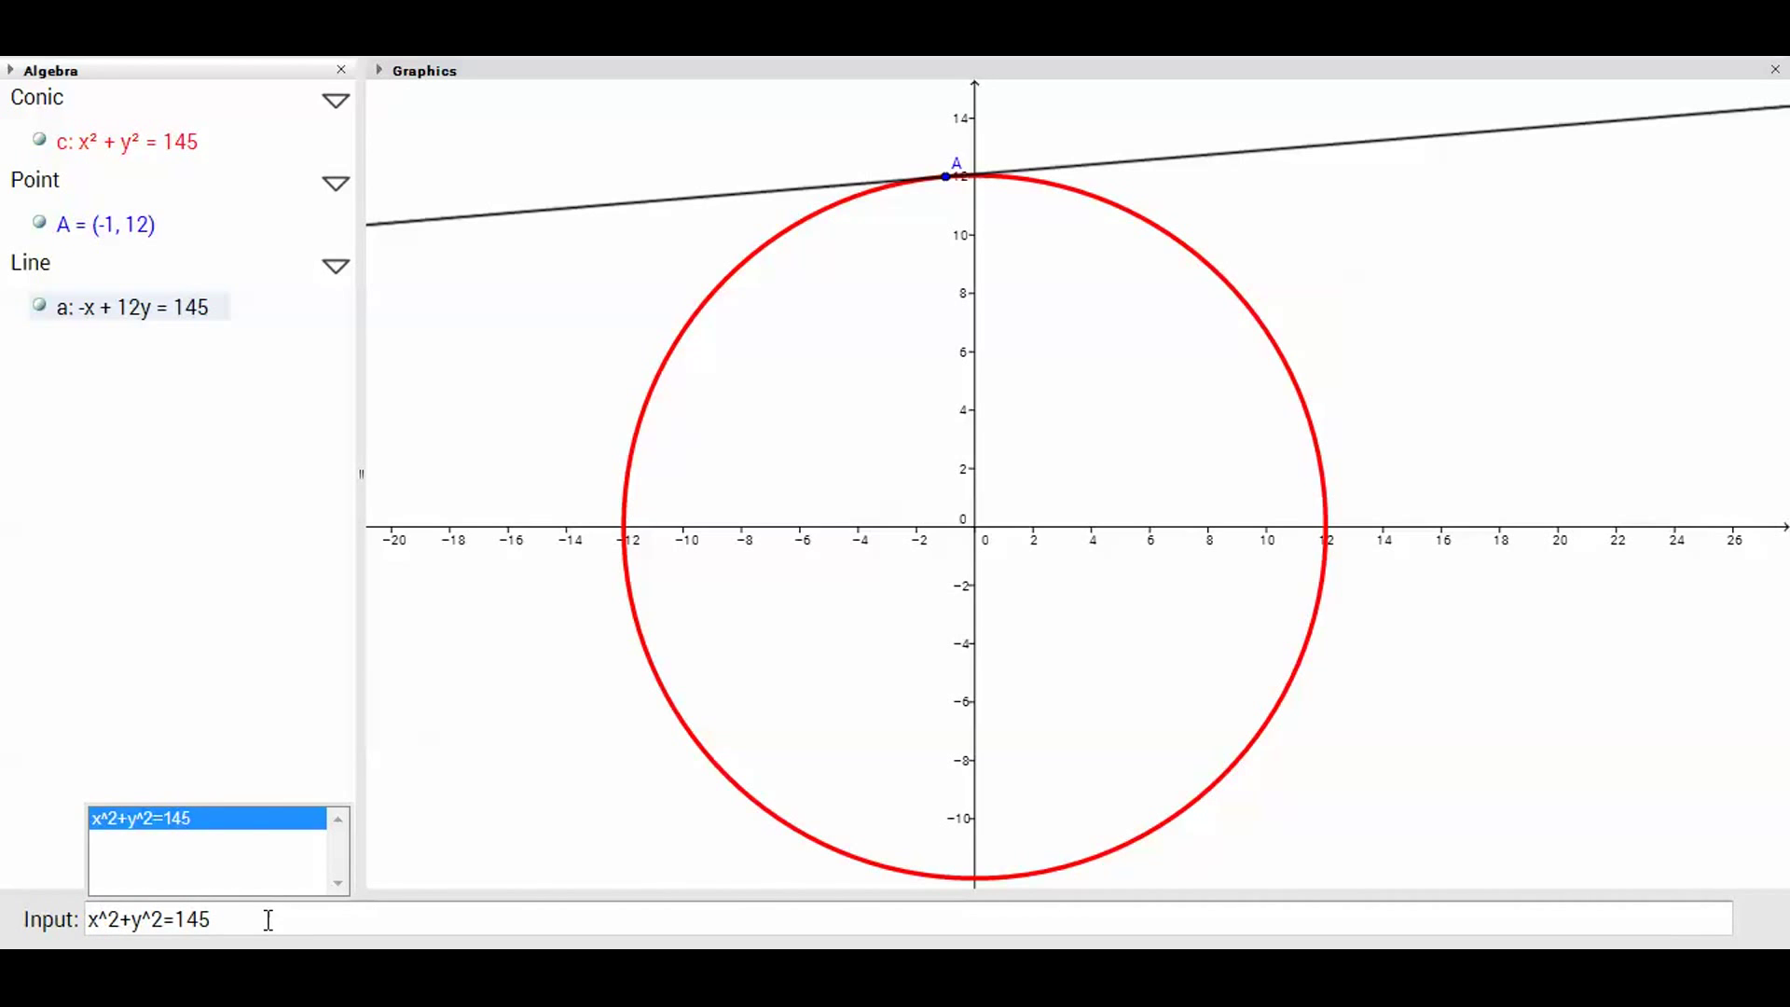
{"action": "key", "text": "BackSpace"}
{"action": "key", "text": "BackSpace"}
{"action": "key", "text": "BackSpace"}
{"action": "key", "text": "BackSpace"}
{"action": "key", "text": "BackSpace"}
{"action": "key", "text": "BackSpace"}
{"action": "key", "text": "BackSpace"}
{"action": "key", "text": "BackSpace"}
{"action": "key", "text": "BackSpace"}
{"action": "key", "text": "BackSpace"}
{"action": "key", "text": "BackSpace"}
{"action": "type", "text": "y="}
{"action": "type", "text": "(1/12)"}
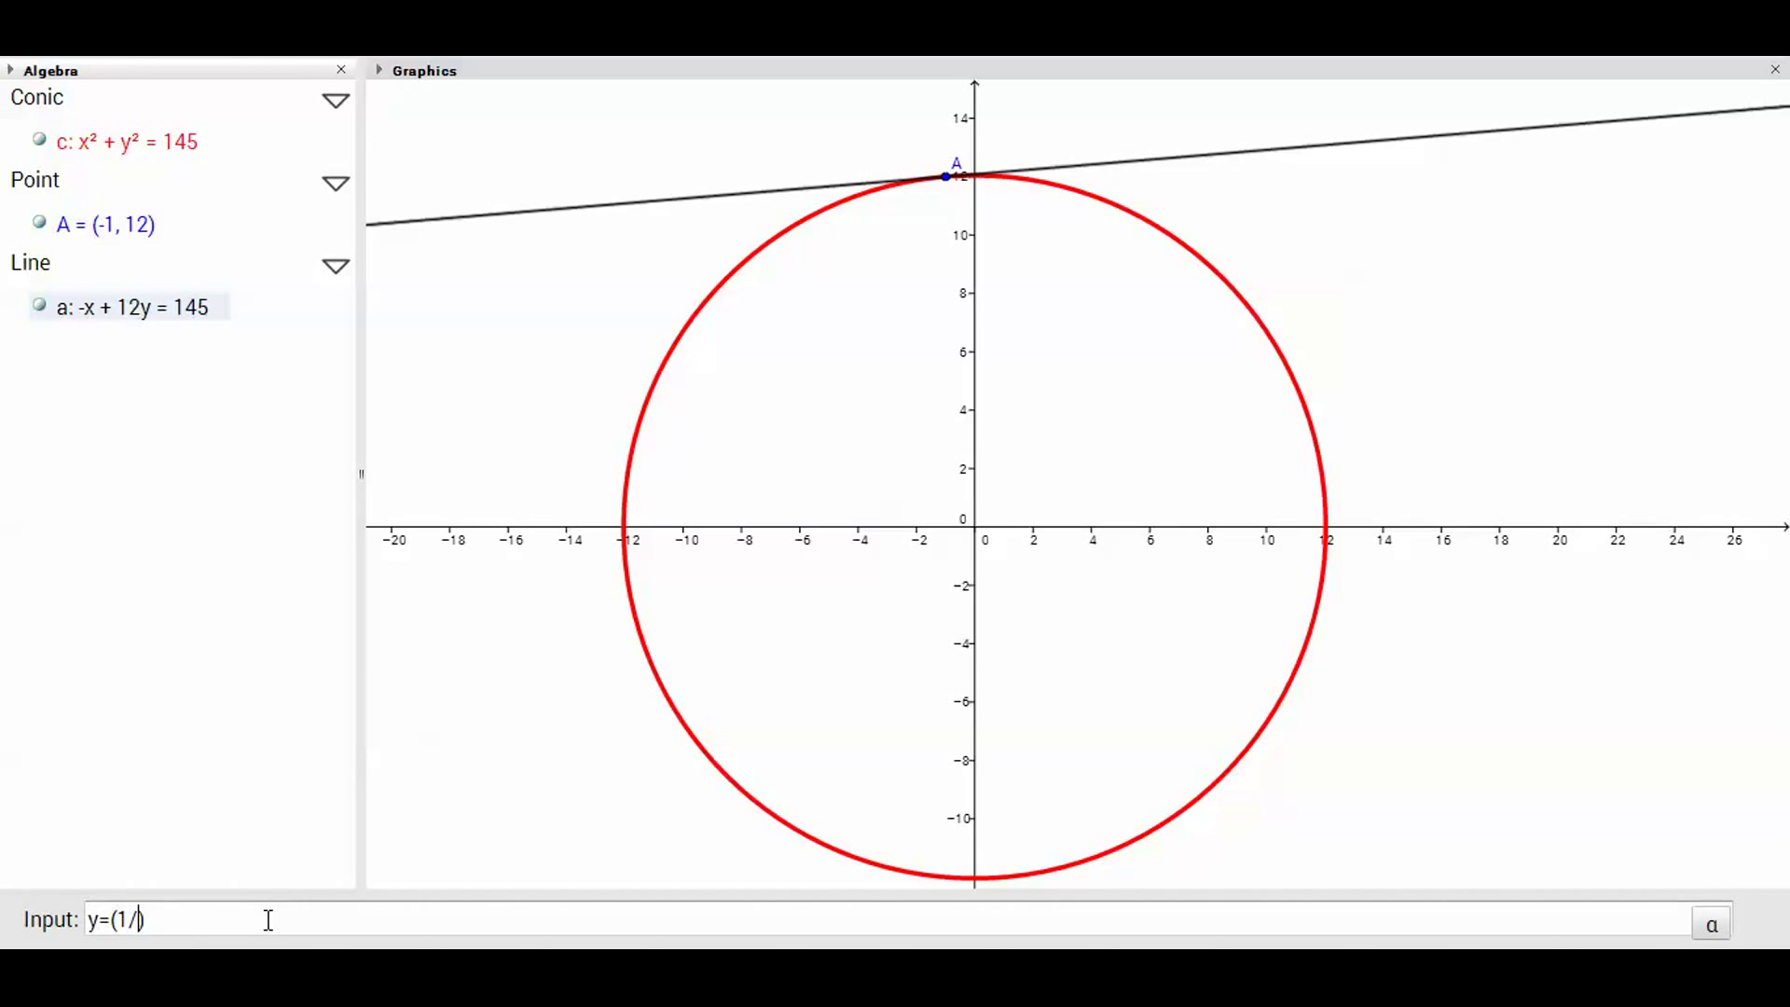
{"action": "type", "text": "x+(145/12"}
{"action": "key", "text": "Return"}
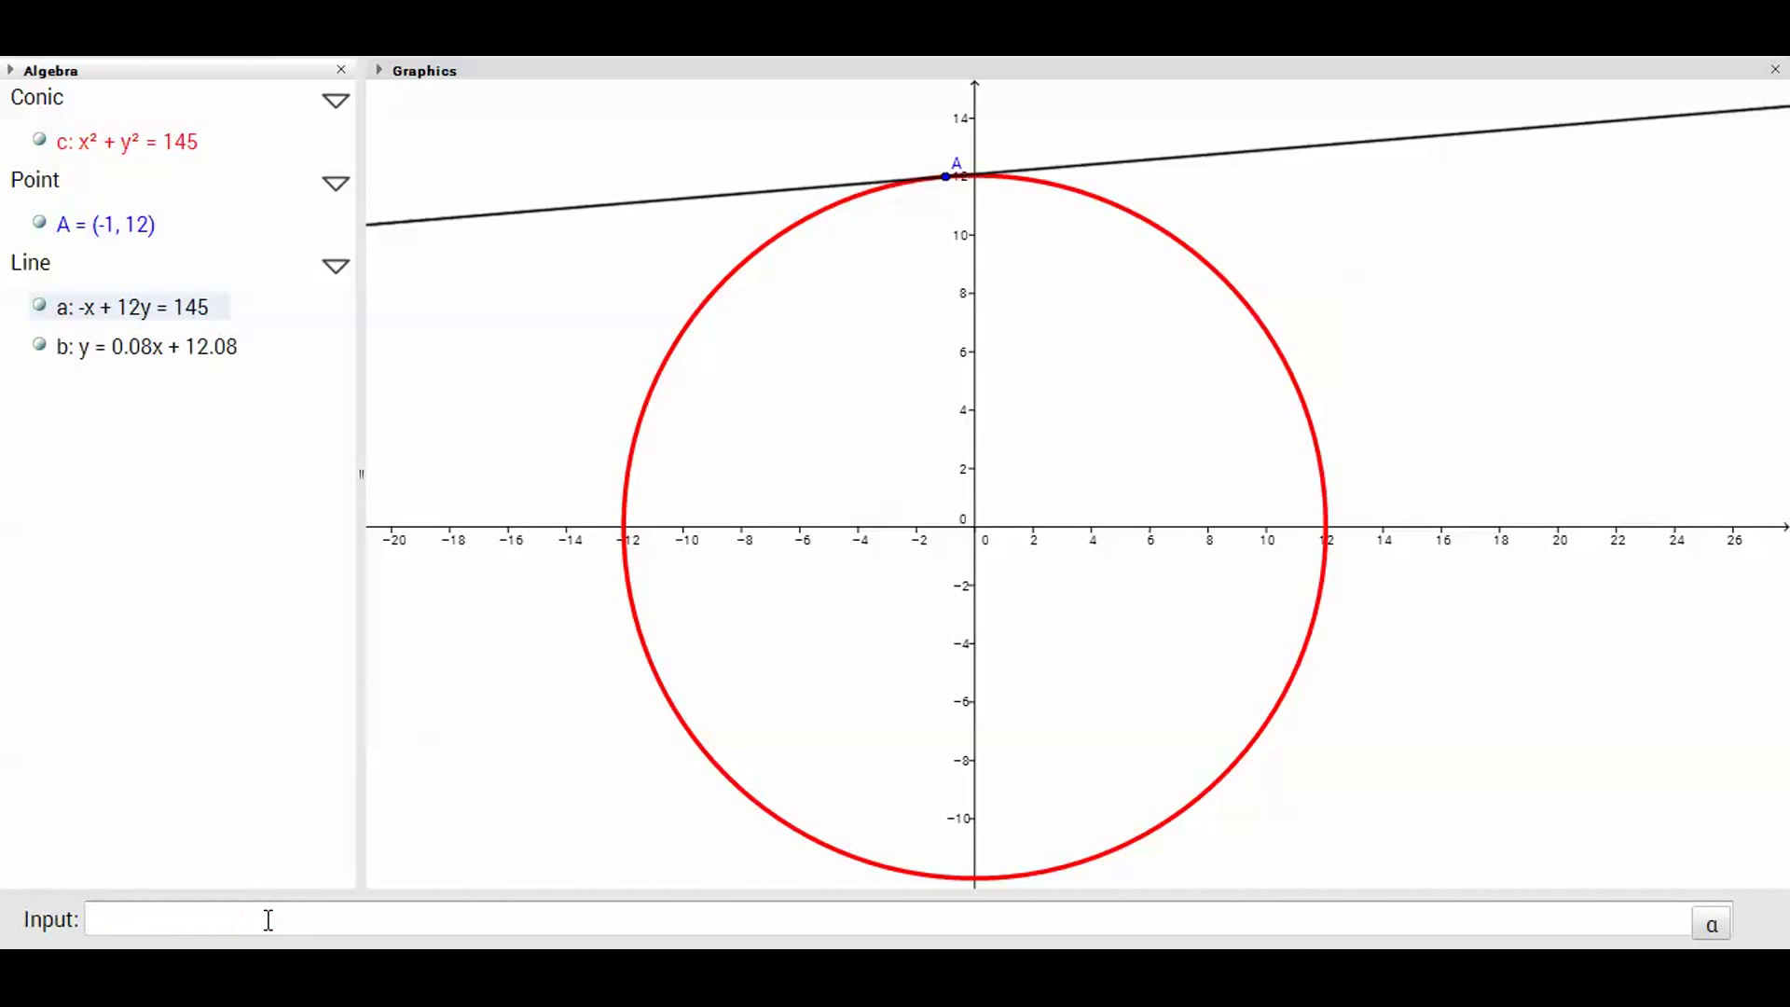
Colour the line b cyan (#00FFFF) in its object properties
{"action": "right_click", "coordinate": [173, 363]}
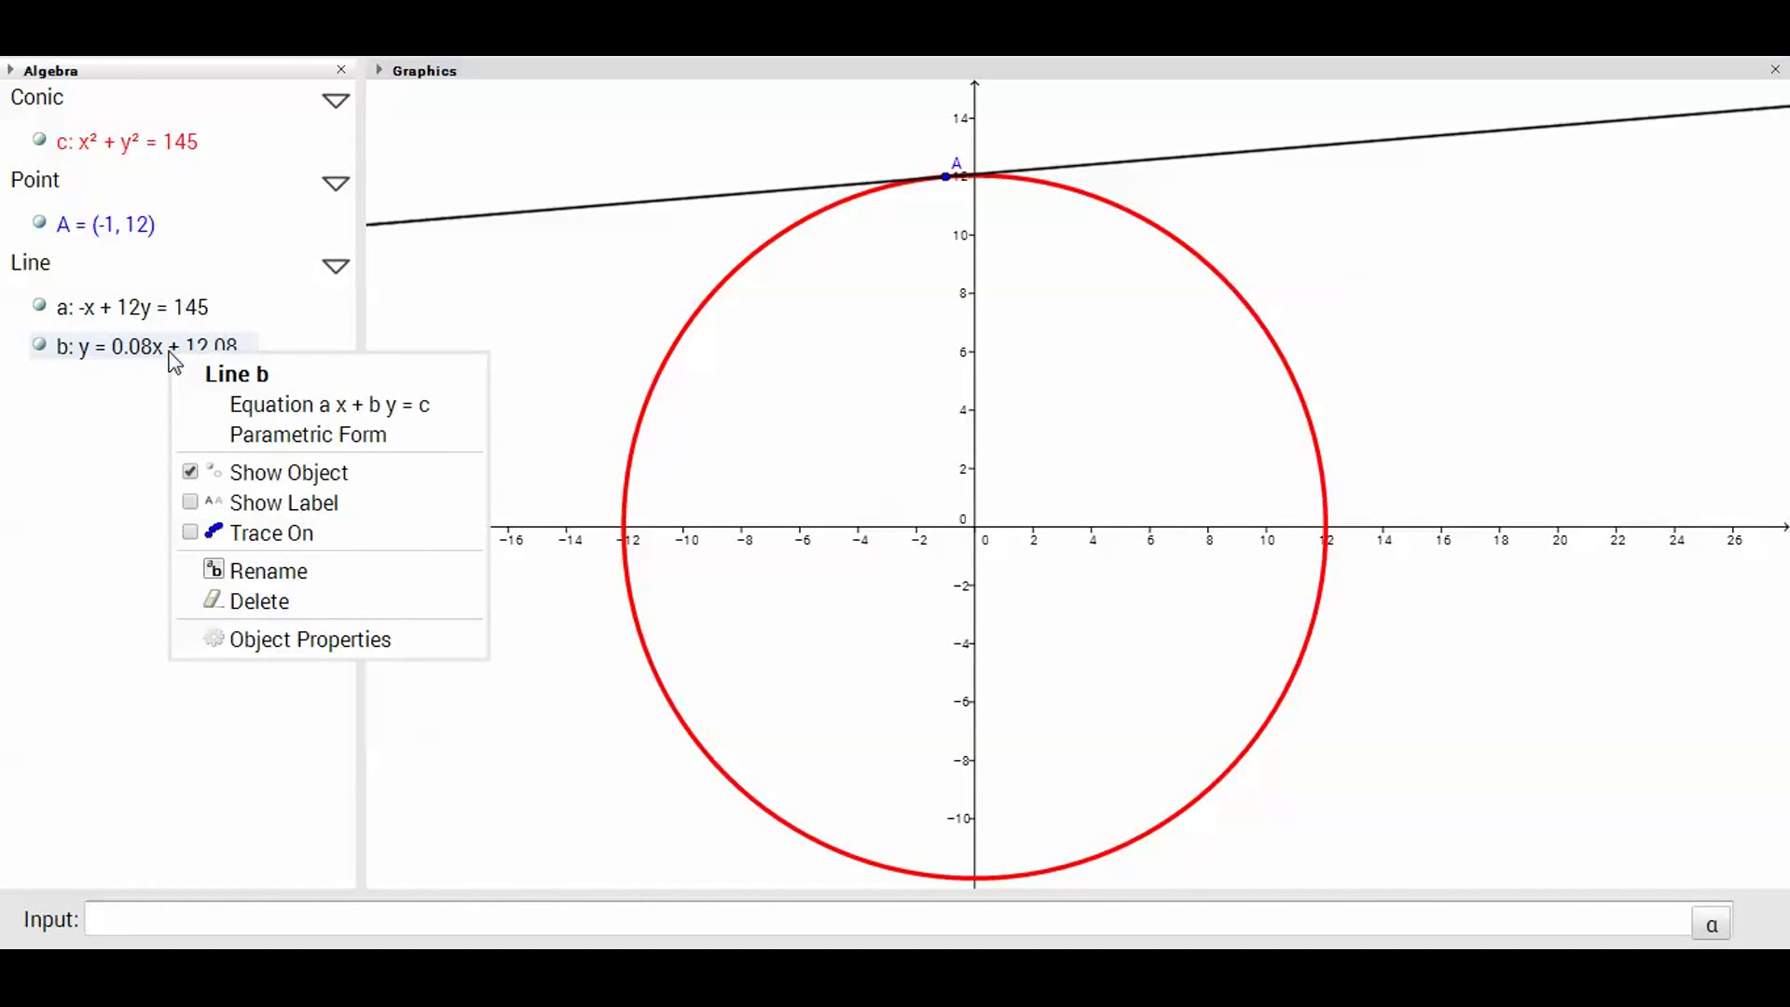
{"action": "left_click", "coordinate": [277, 641]}
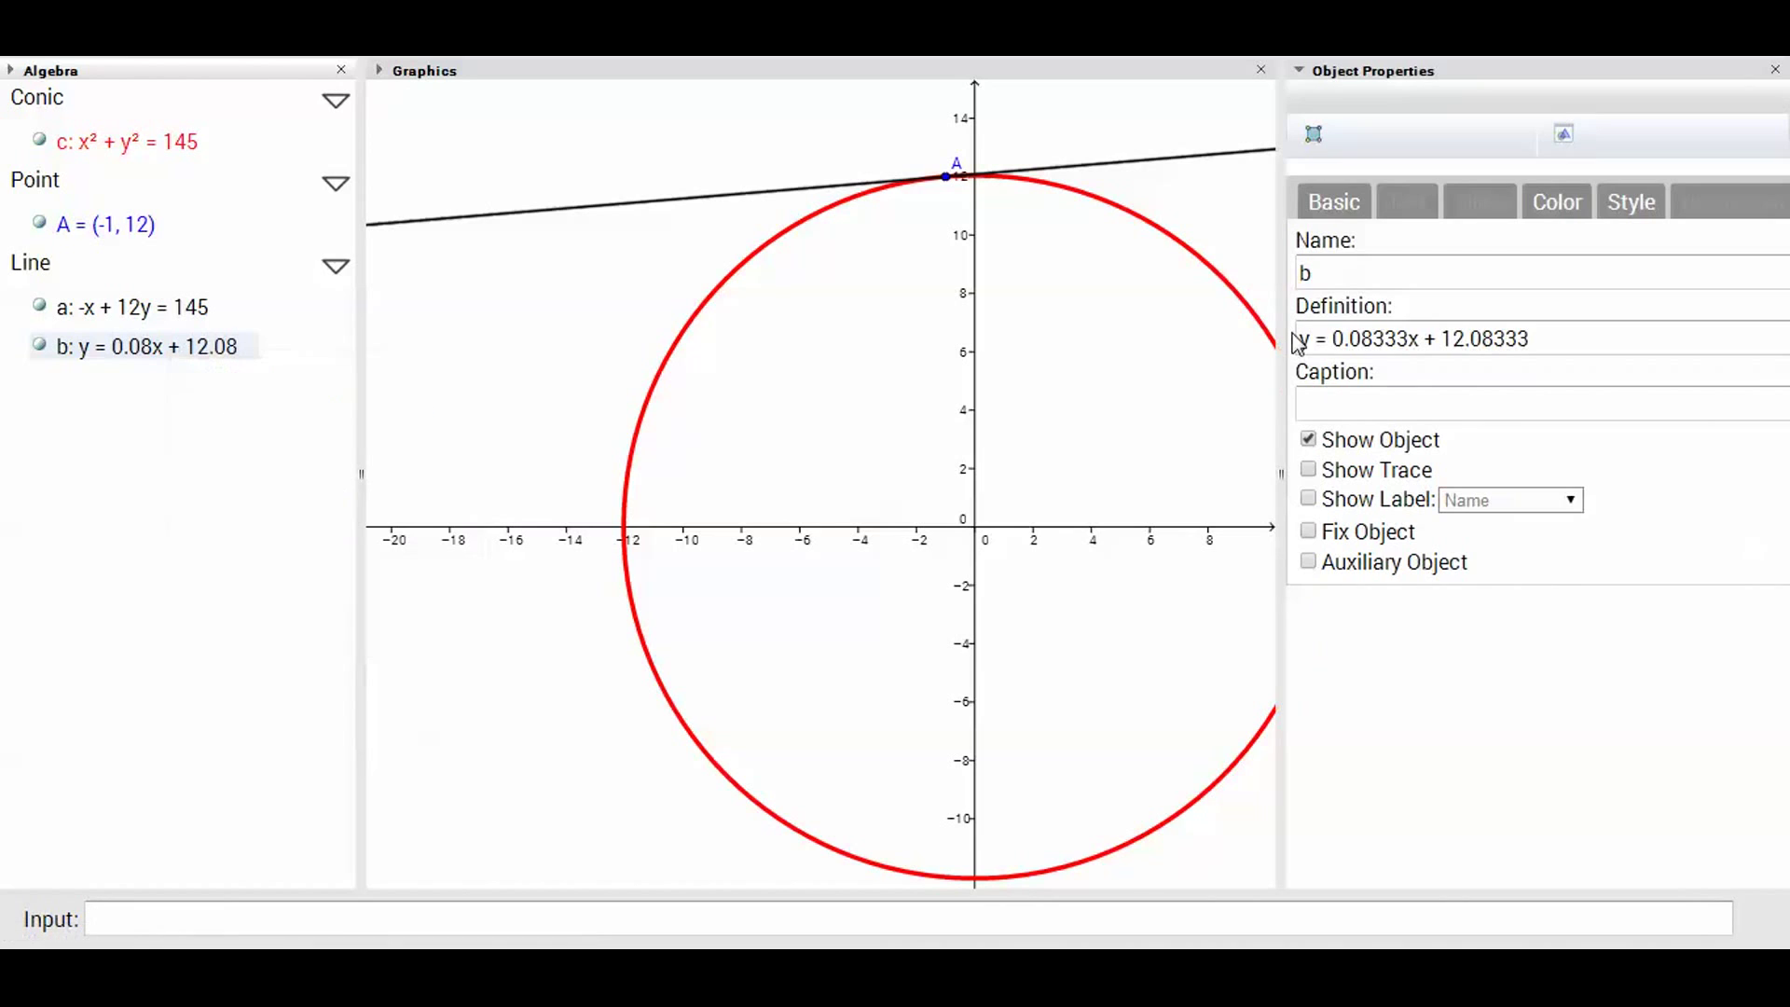
{"action": "left_click", "coordinate": [1566, 211]}
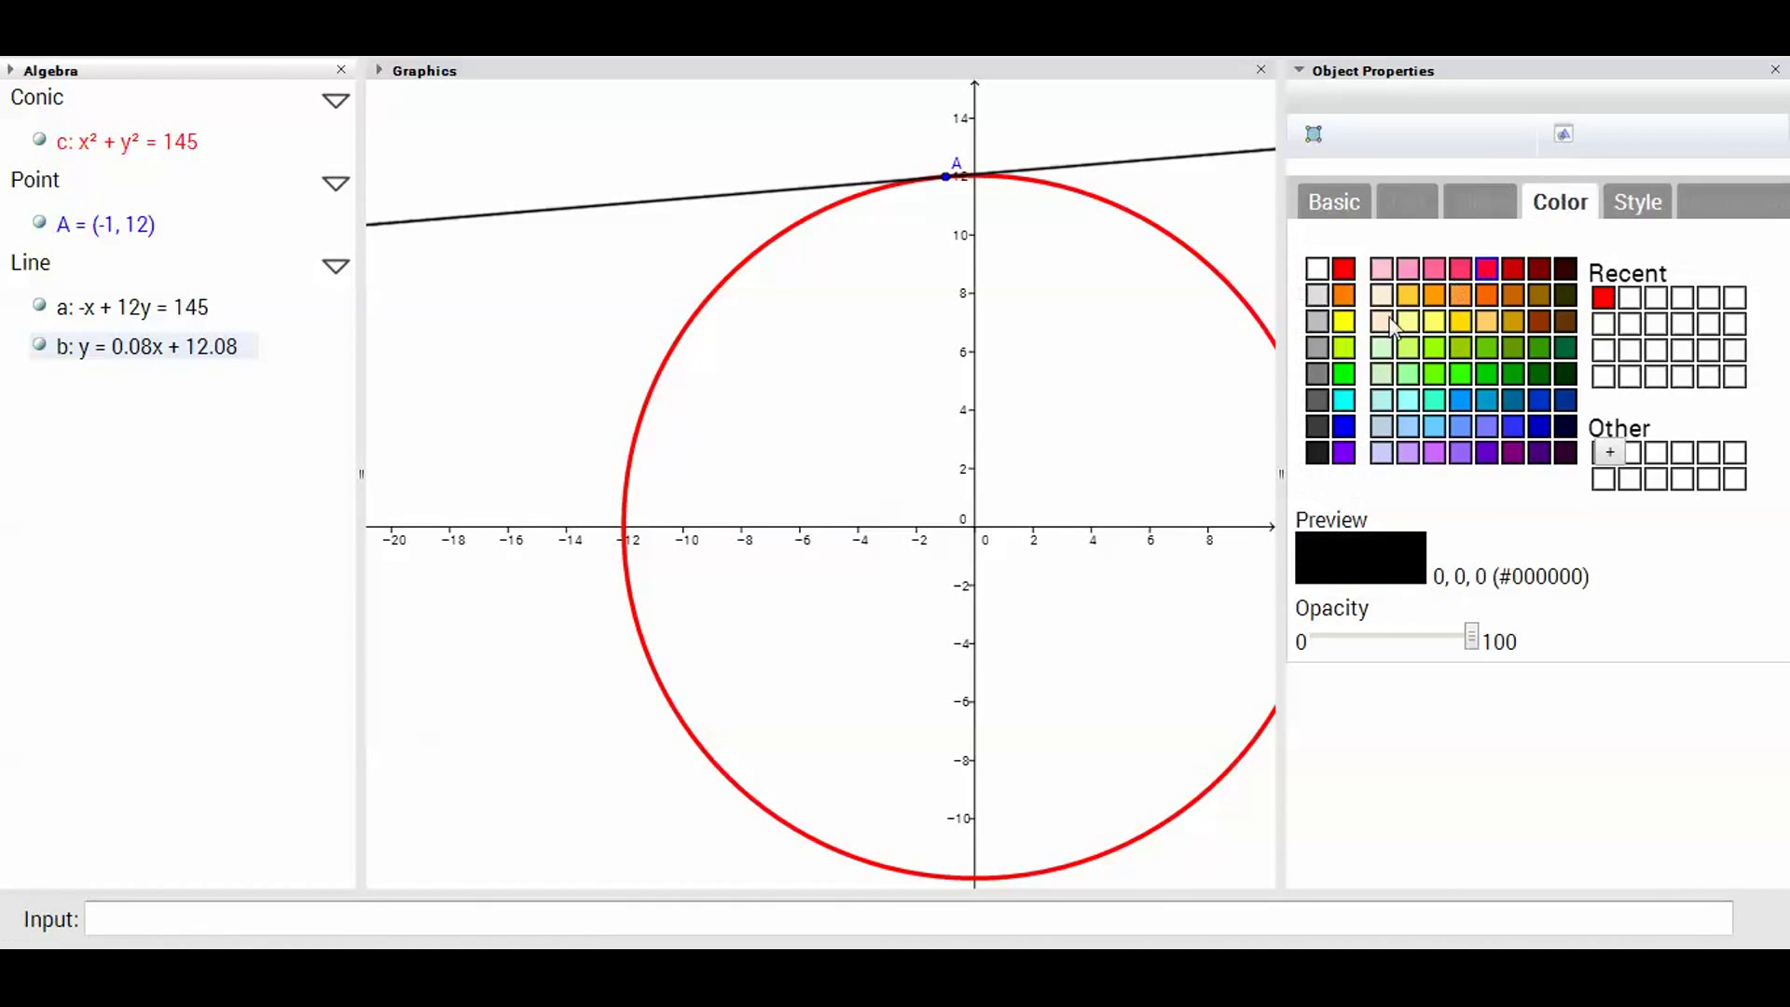
{"action": "left_click", "coordinate": [1343, 429]}
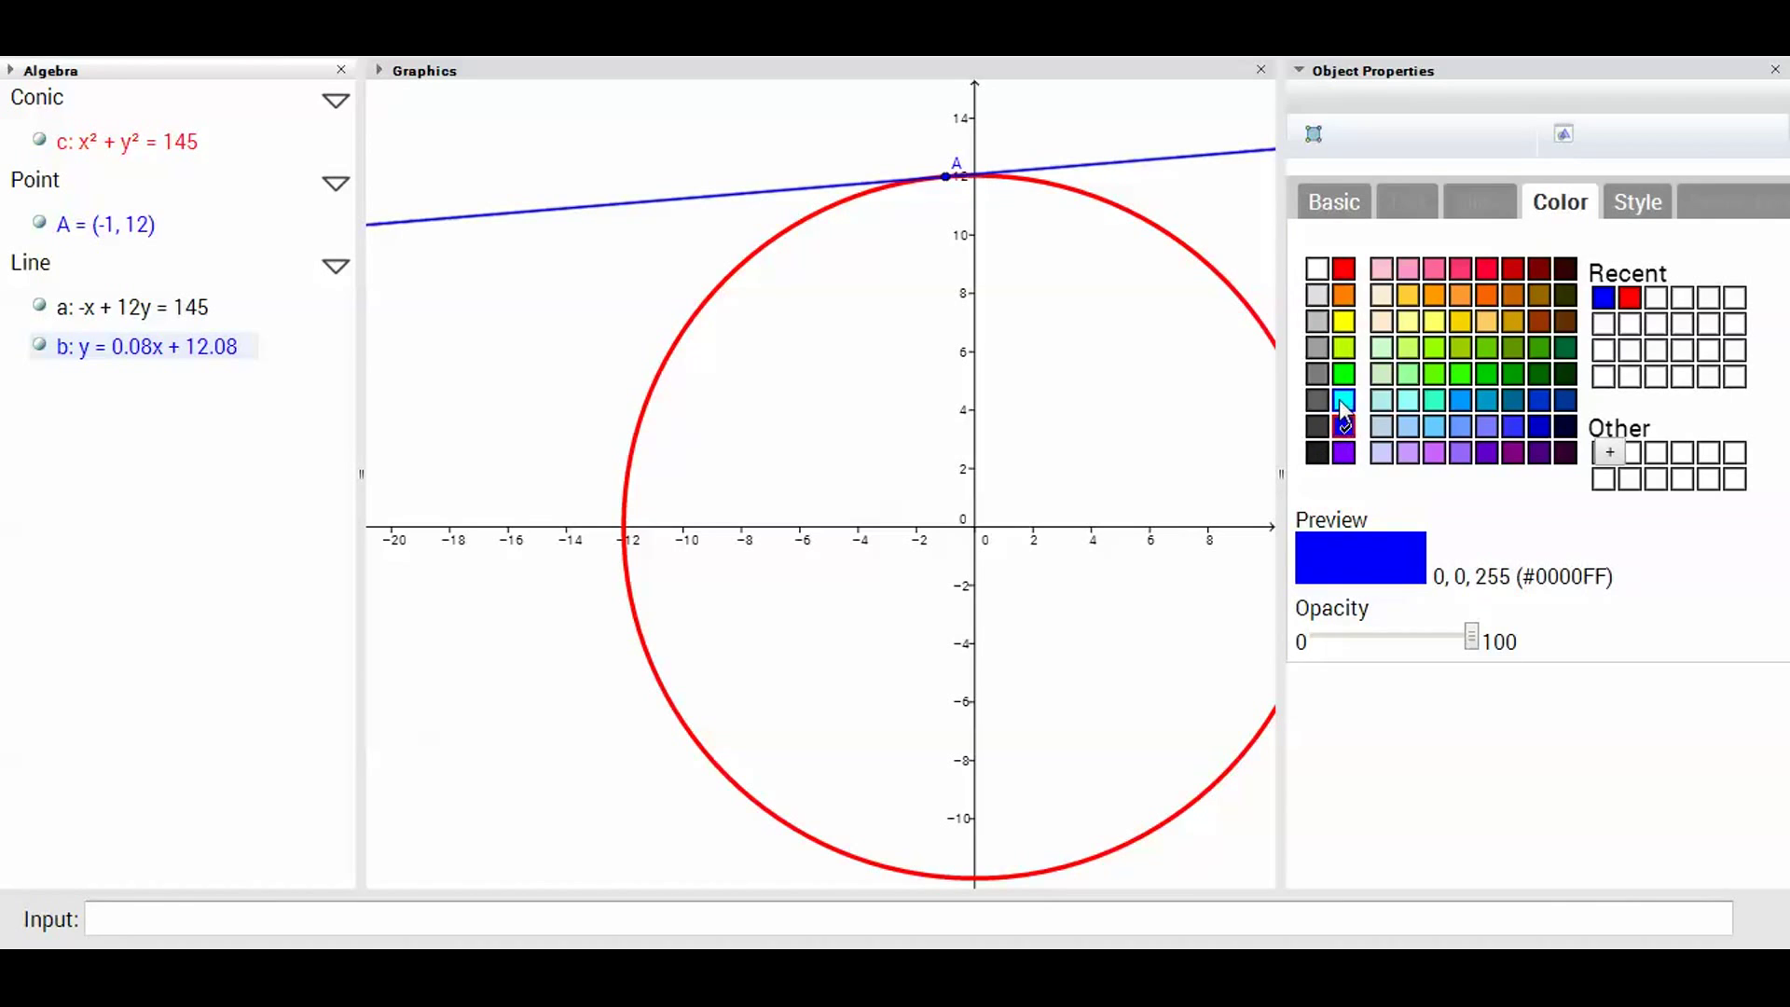
{"action": "left_click", "coordinate": [1340, 400]}
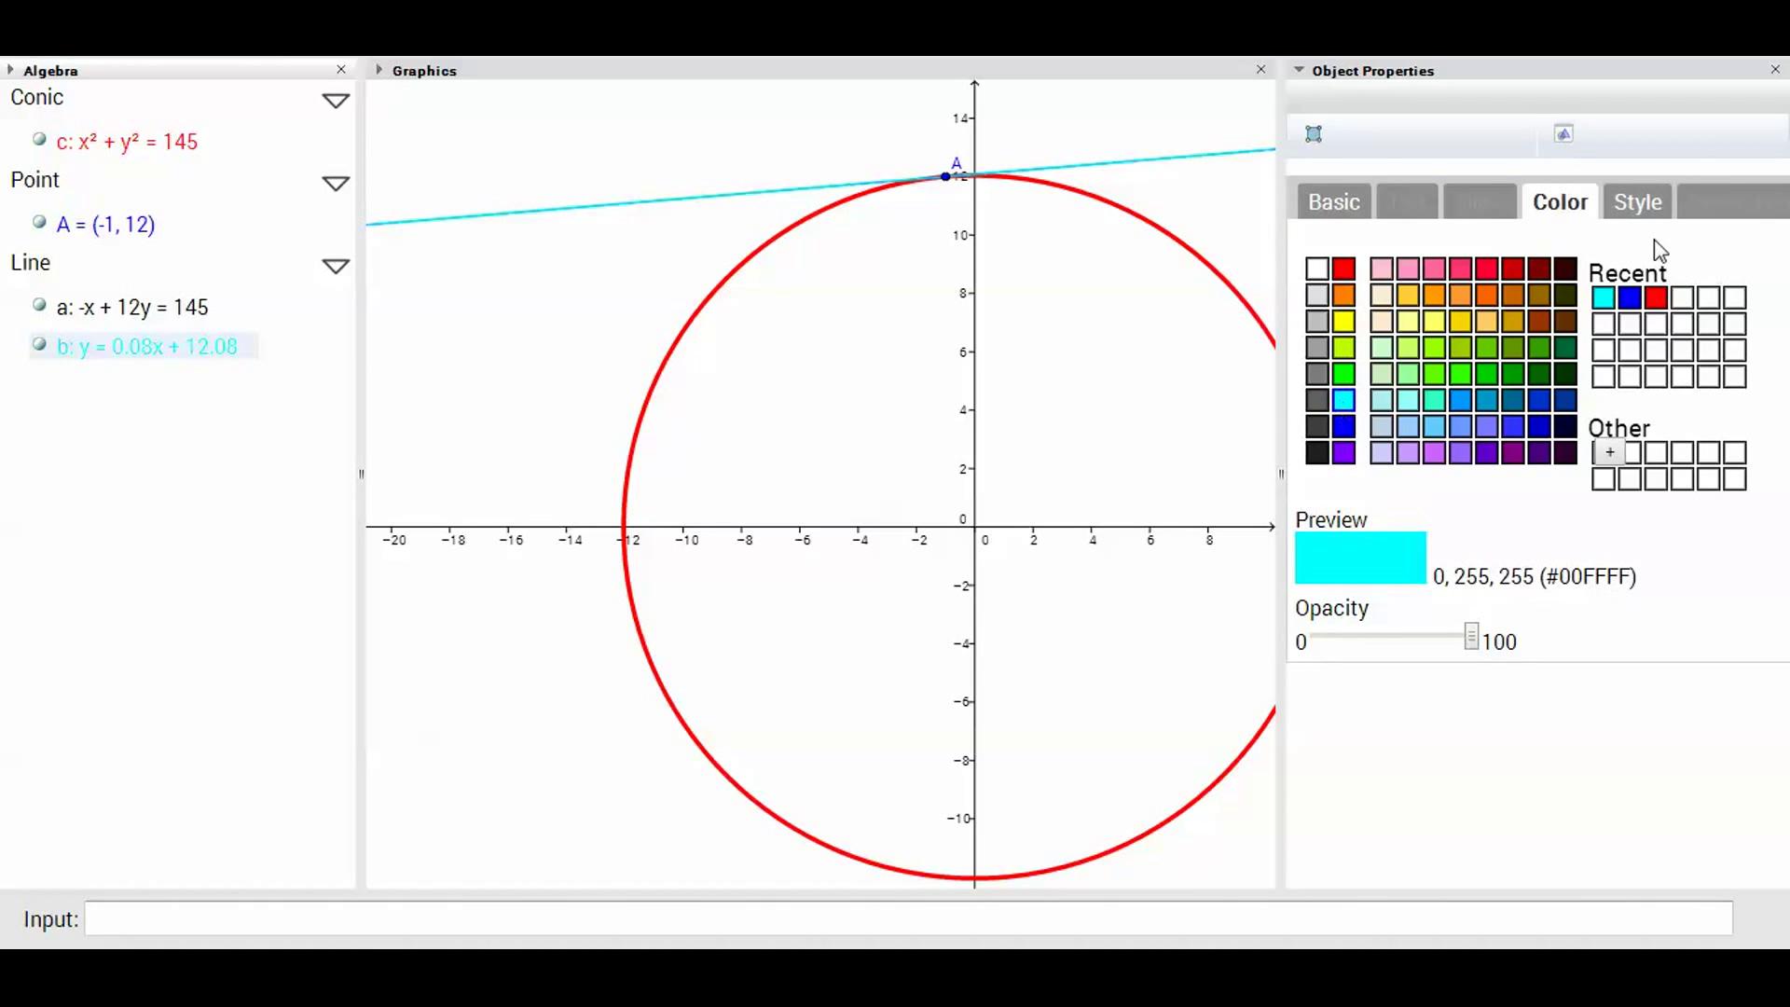
{"action": "left_click", "coordinate": [1777, 72]}
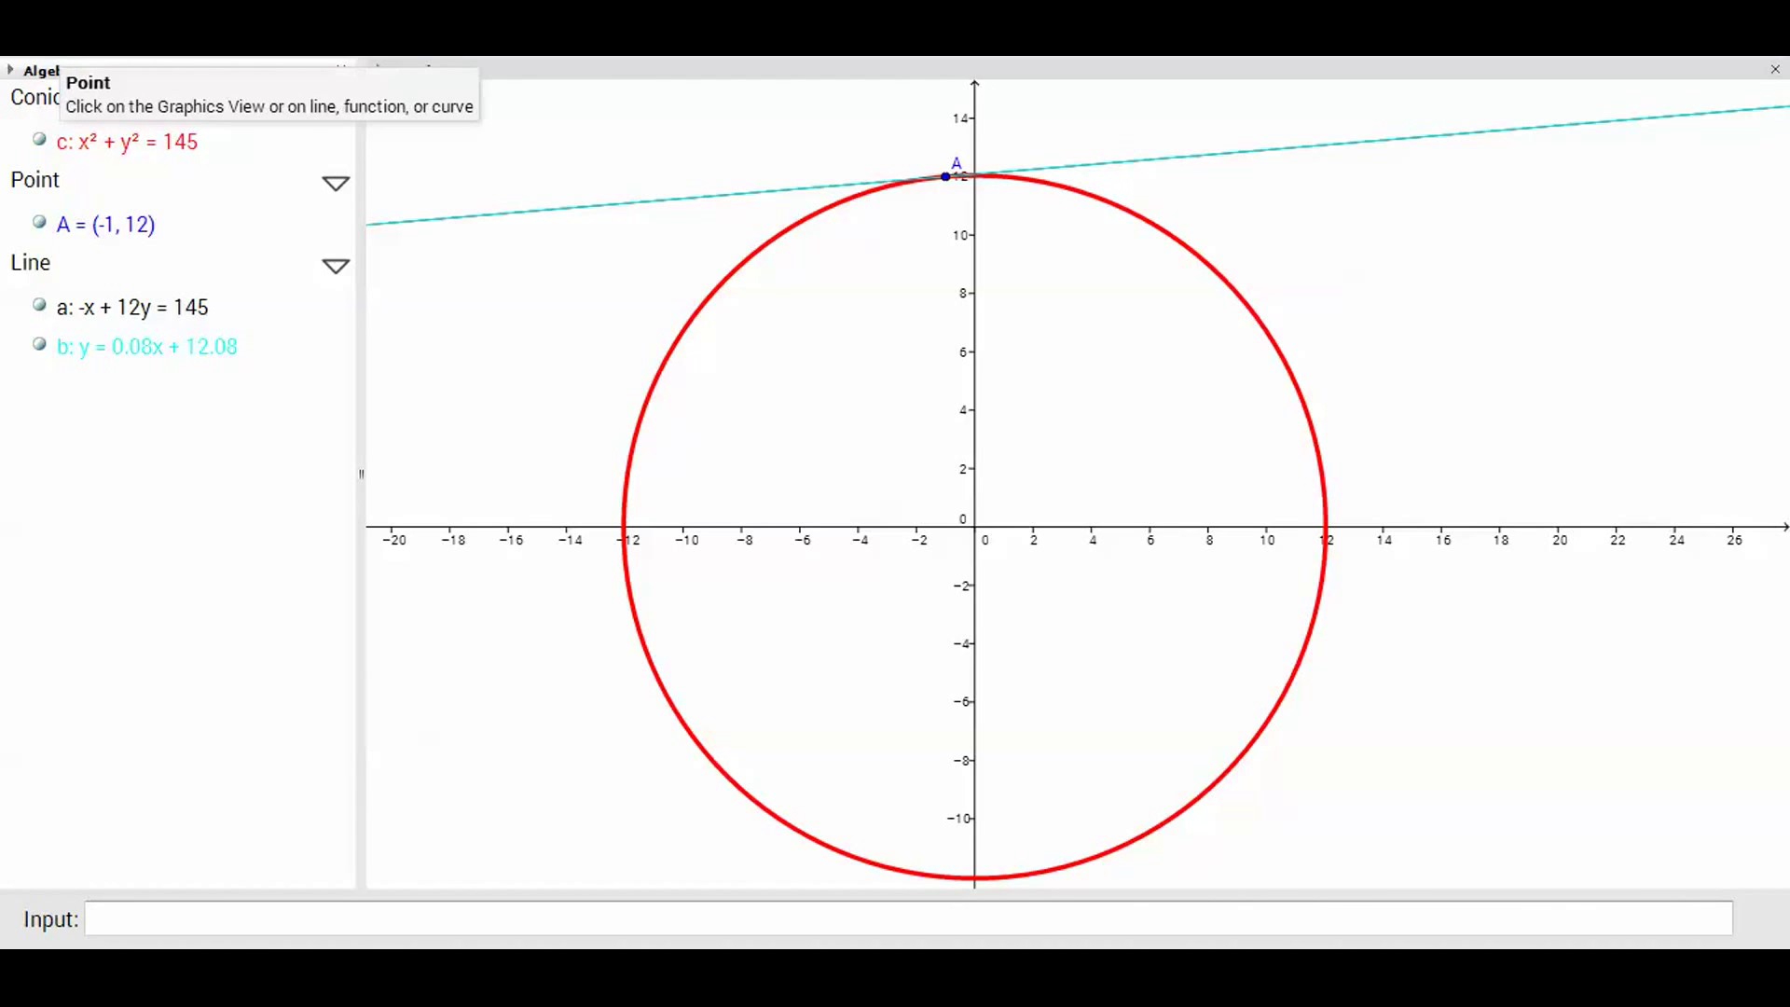
Place a point at the origin and draw the radius as a segment between point A and the origin
{"action": "left_click", "coordinate": [140, 28]}
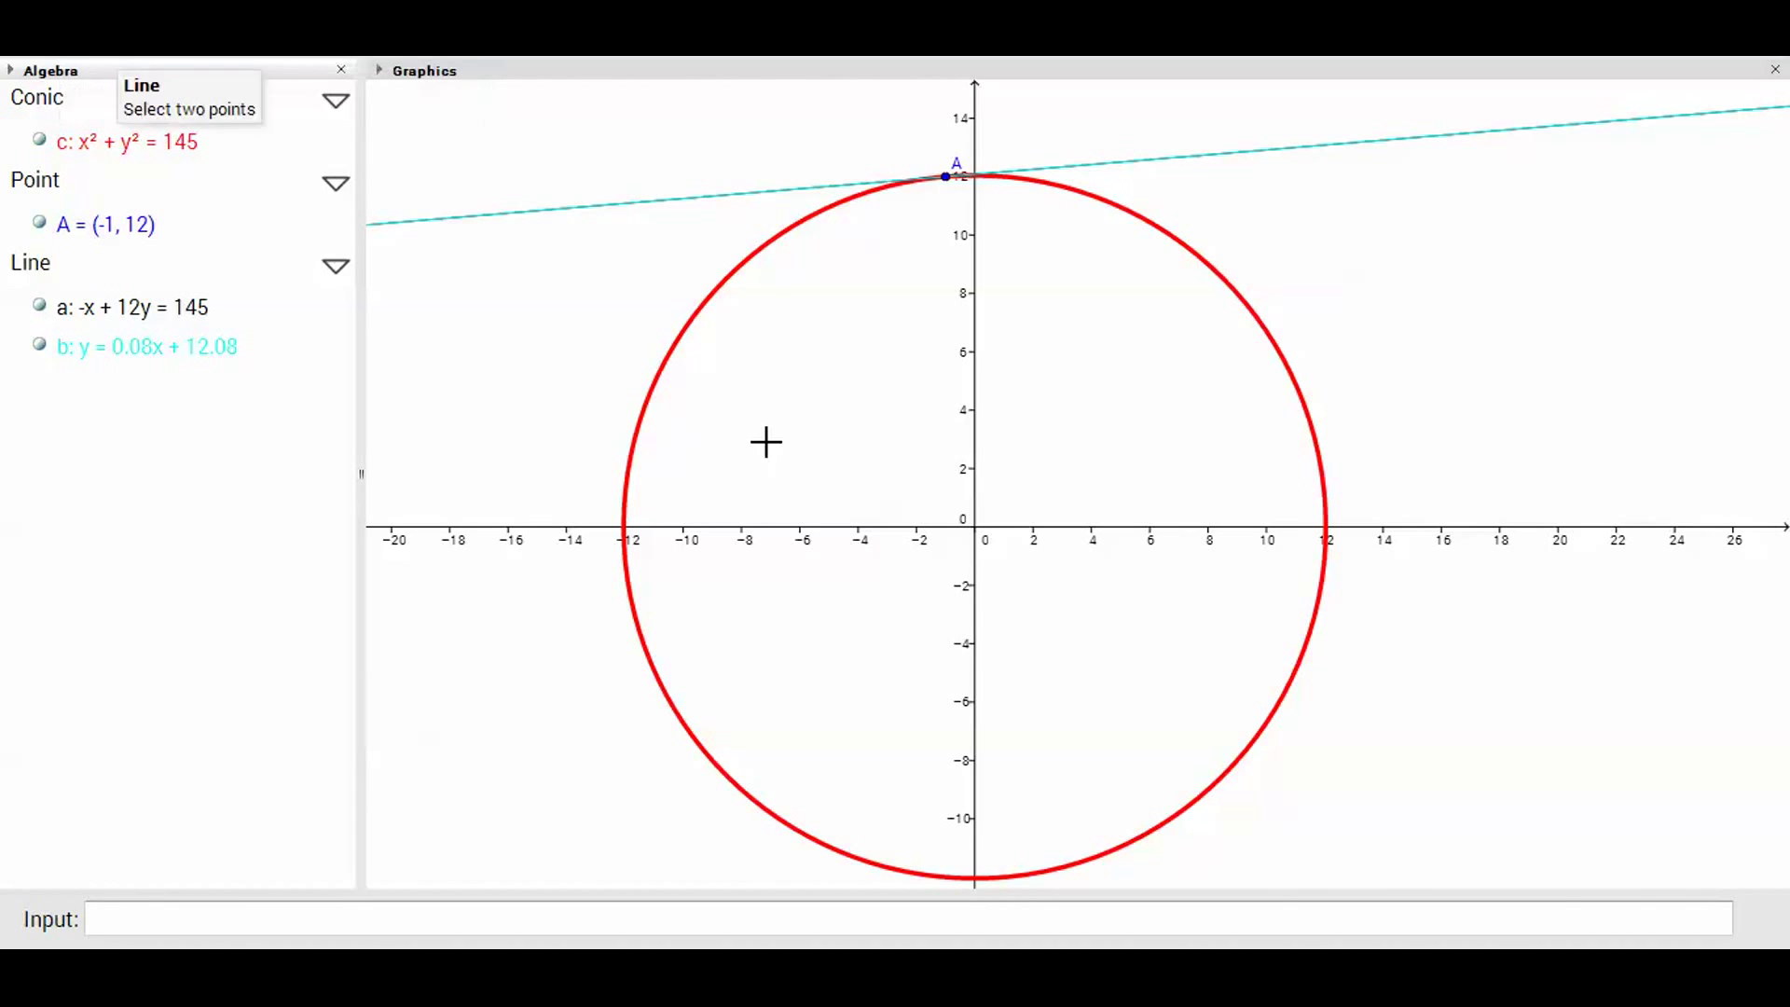
{"action": "left_click", "coordinate": [976, 527]}
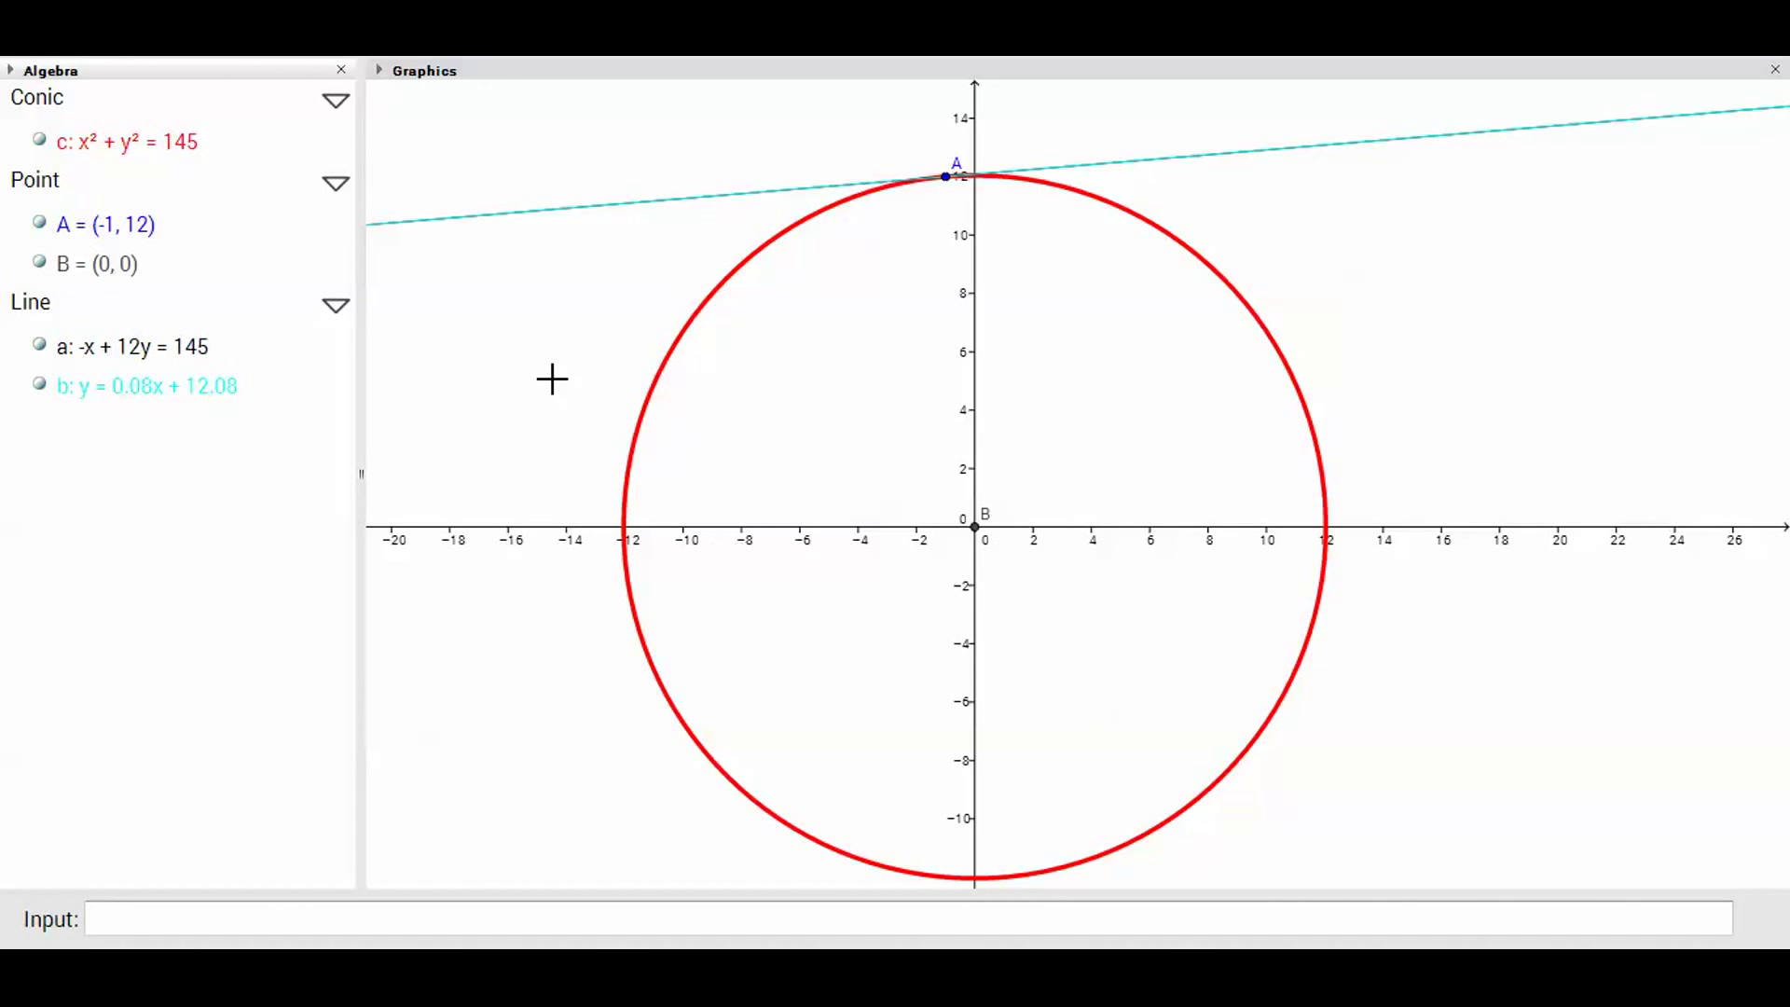
{"action": "left_click", "coordinate": [149, 37]}
{"action": "left_click", "coordinate": [184, 107]}
{"action": "left_click", "coordinate": [946, 176]}
{"action": "left_click", "coordinate": [976, 527]}
{"action": "left_click", "coordinate": [976, 527]}
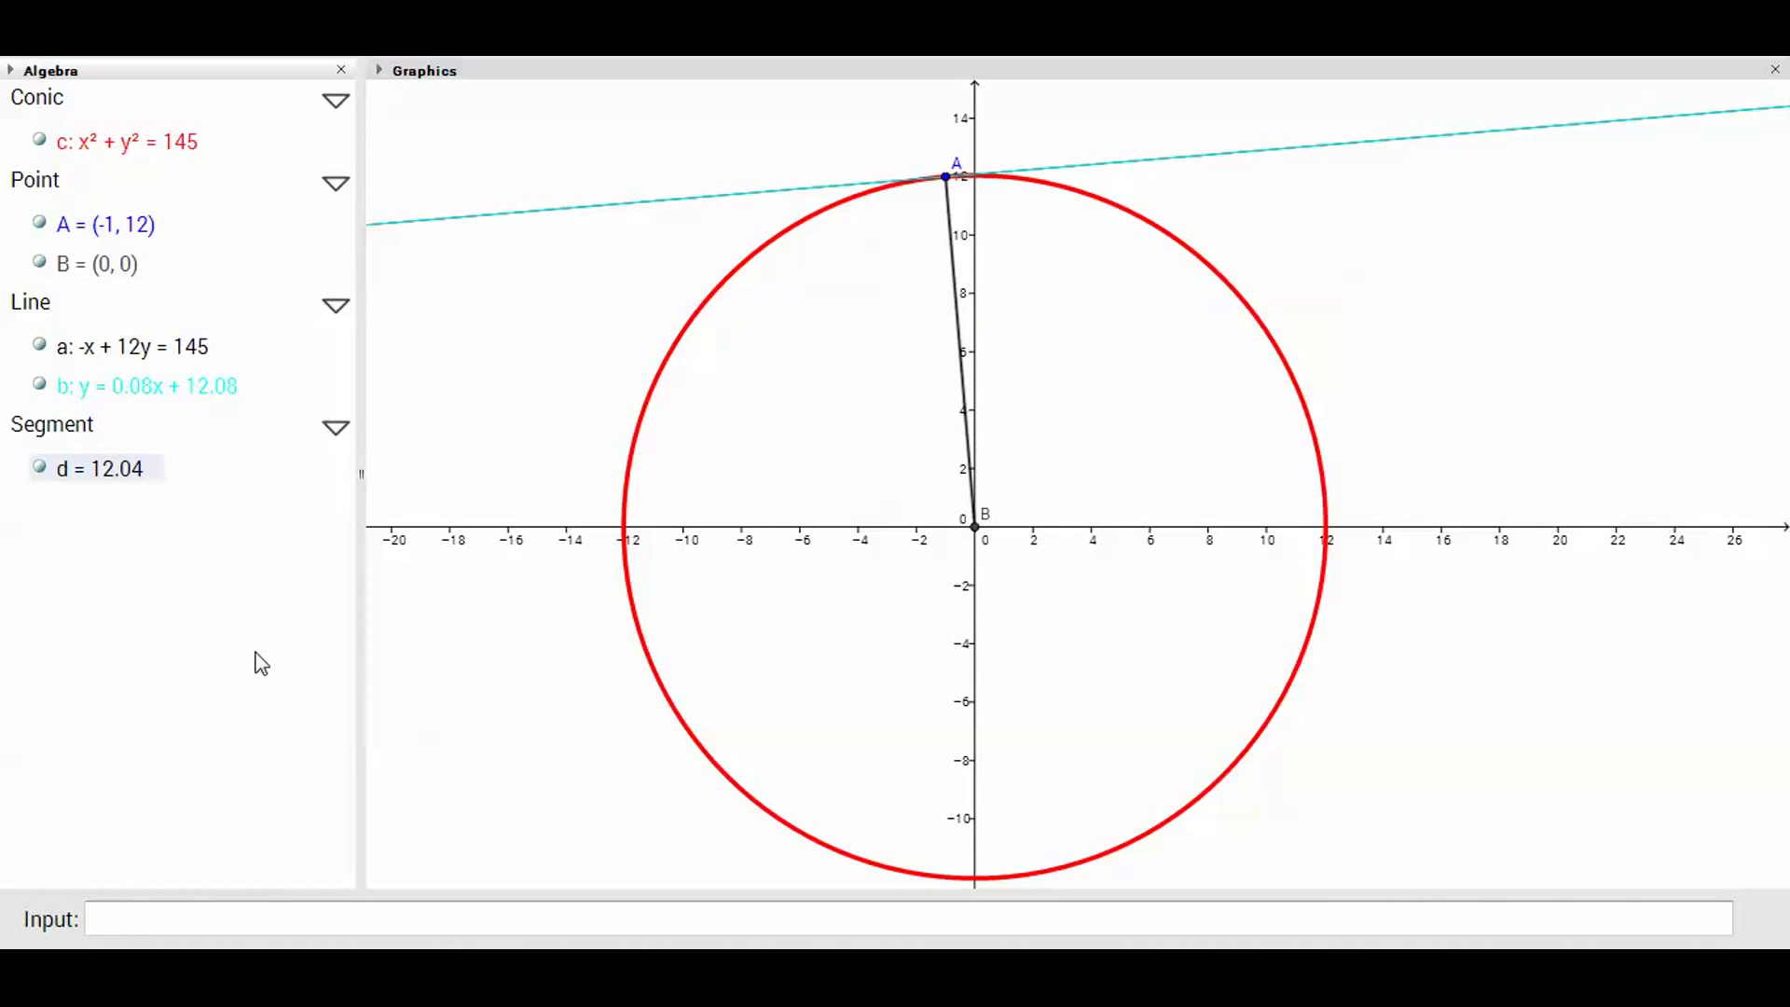
Switch to the handwritten notes and bring up problem 2 about the circle 2x² + 2y² = 196
{"action": "key", "text": "alt+Tab"}
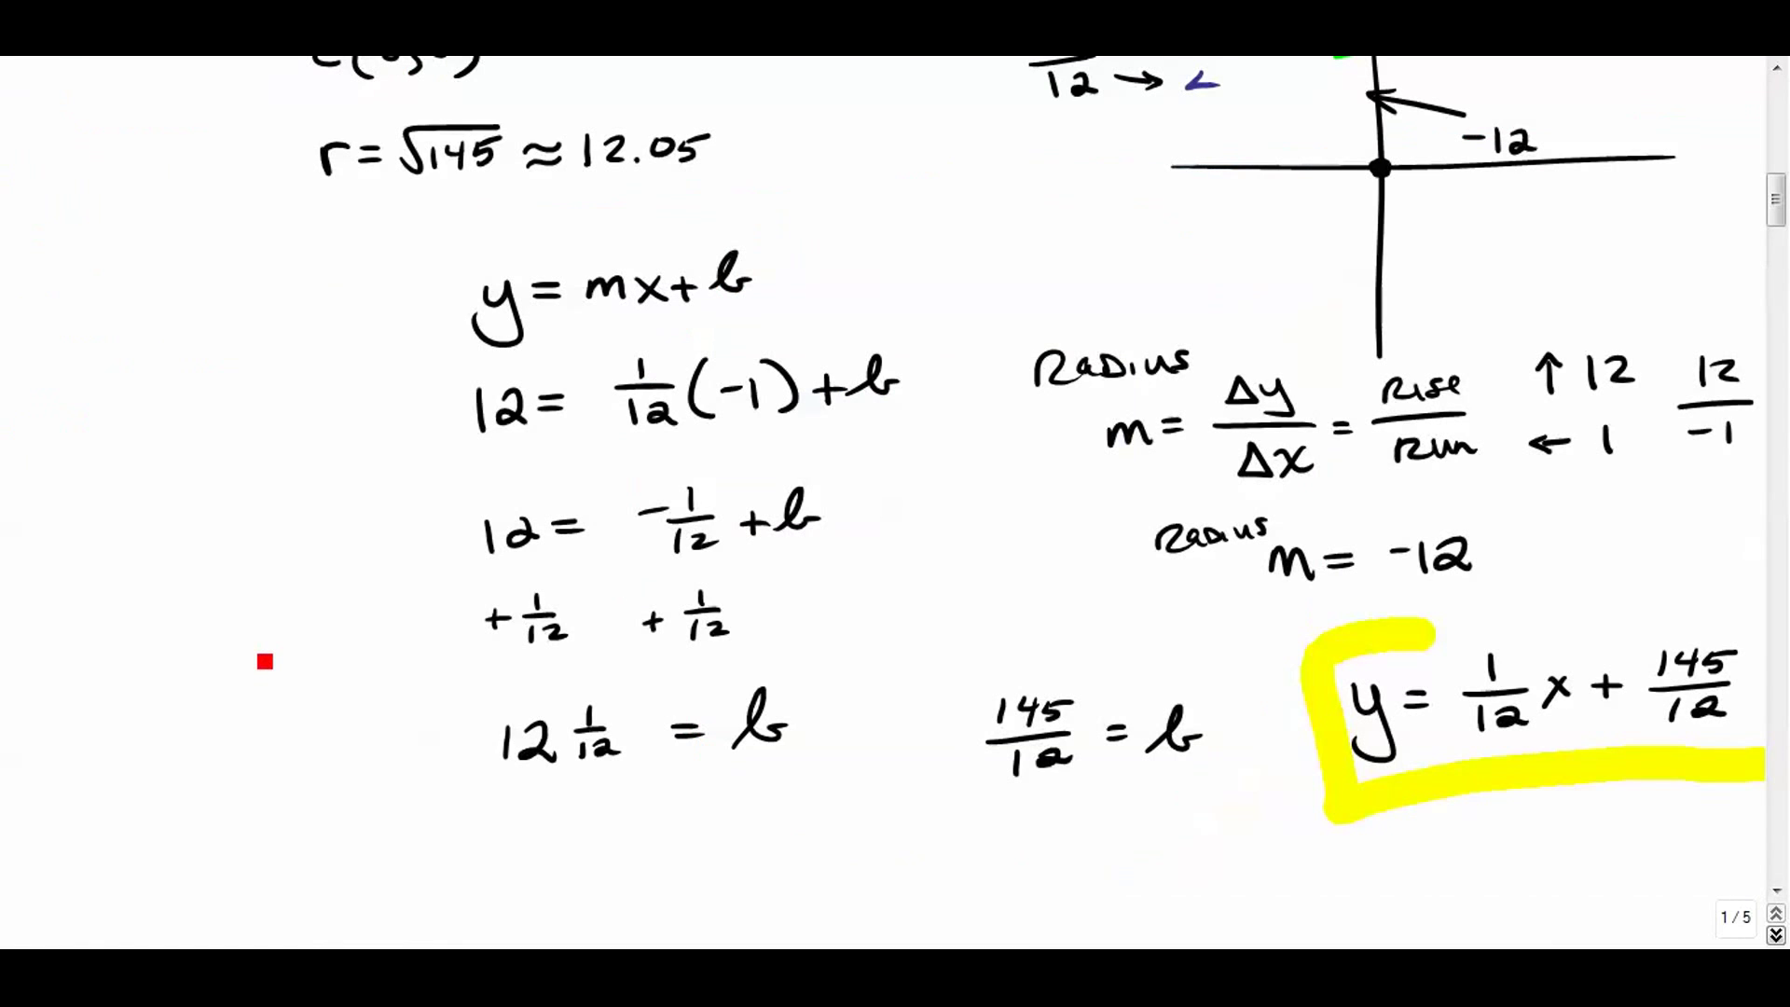
{"action": "left_click_drag", "start_coordinate": [1776, 201], "coordinate": [1776, 272]}
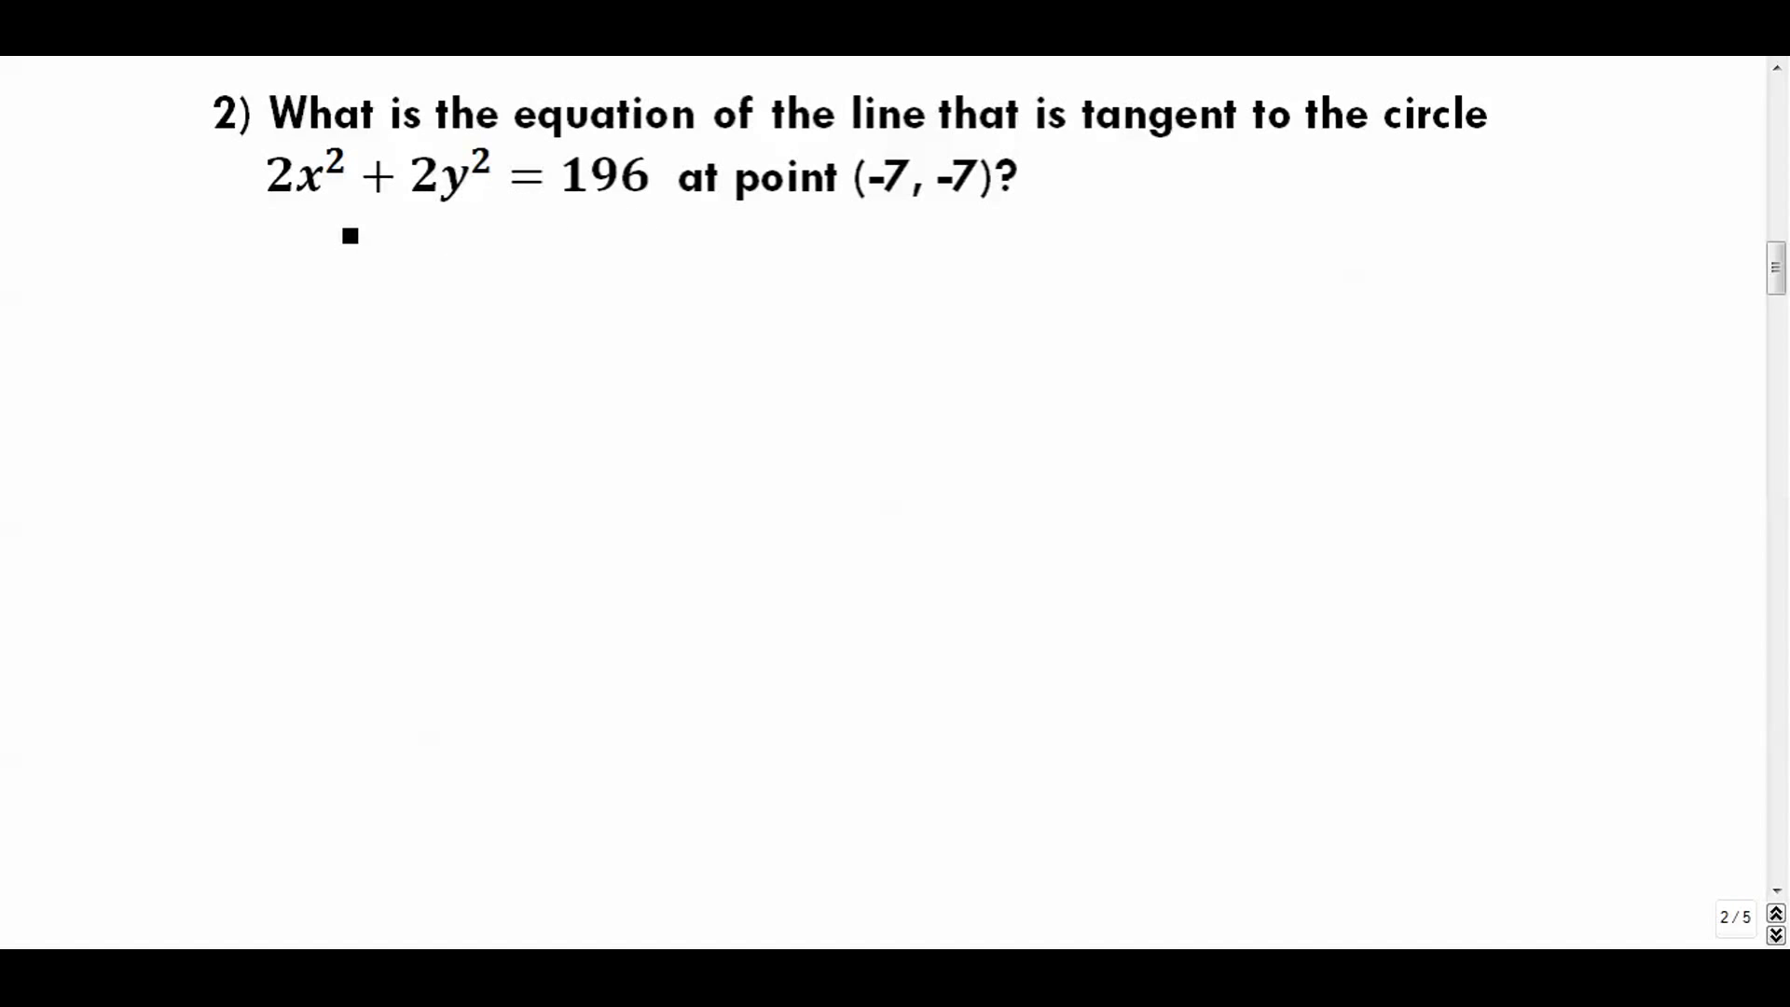
Handwrite the simplified circle equation x² + y² = 98 under problem 2 and underline the point (-7, -7)
{"action": "left_click_drag", "start_coordinate": [301, 270], "coordinate": [333, 298]}
{"action": "mouse_move", "coordinate": [332, 268]}
{"action": "left_mouse_down"}
{"action": "mouse_move", "coordinate": [301, 300]}
{"action": "mouse_move", "coordinate": [363, 264]}
{"action": "left_mouse_up"}
{"action": "mouse_move", "coordinate": [388, 267]}
{"action": "left_mouse_down"}
{"action": "mouse_move", "coordinate": [388, 285]}
{"action": "mouse_move", "coordinate": [469, 289]}
{"action": "left_mouse_up"}
{"action": "mouse_move", "coordinate": [484, 262]}
{"action": "left_mouse_down"}
{"action": "mouse_move", "coordinate": [453, 307]}
{"action": "mouse_move", "coordinate": [519, 265]}
{"action": "mouse_move", "coordinate": [563, 267]}
{"action": "left_mouse_up"}
{"action": "mouse_move", "coordinate": [536, 280]}
{"action": "left_mouse_down"}
{"action": "mouse_move", "coordinate": [602, 260]}
{"action": "mouse_move", "coordinate": [607, 299]}
{"action": "left_mouse_up"}
{"action": "mouse_move", "coordinate": [653, 261]}
{"action": "left_mouse_down"}
{"action": "mouse_move", "coordinate": [638, 280]}
{"action": "mouse_move", "coordinate": [653, 263]}
{"action": "left_mouse_up"}
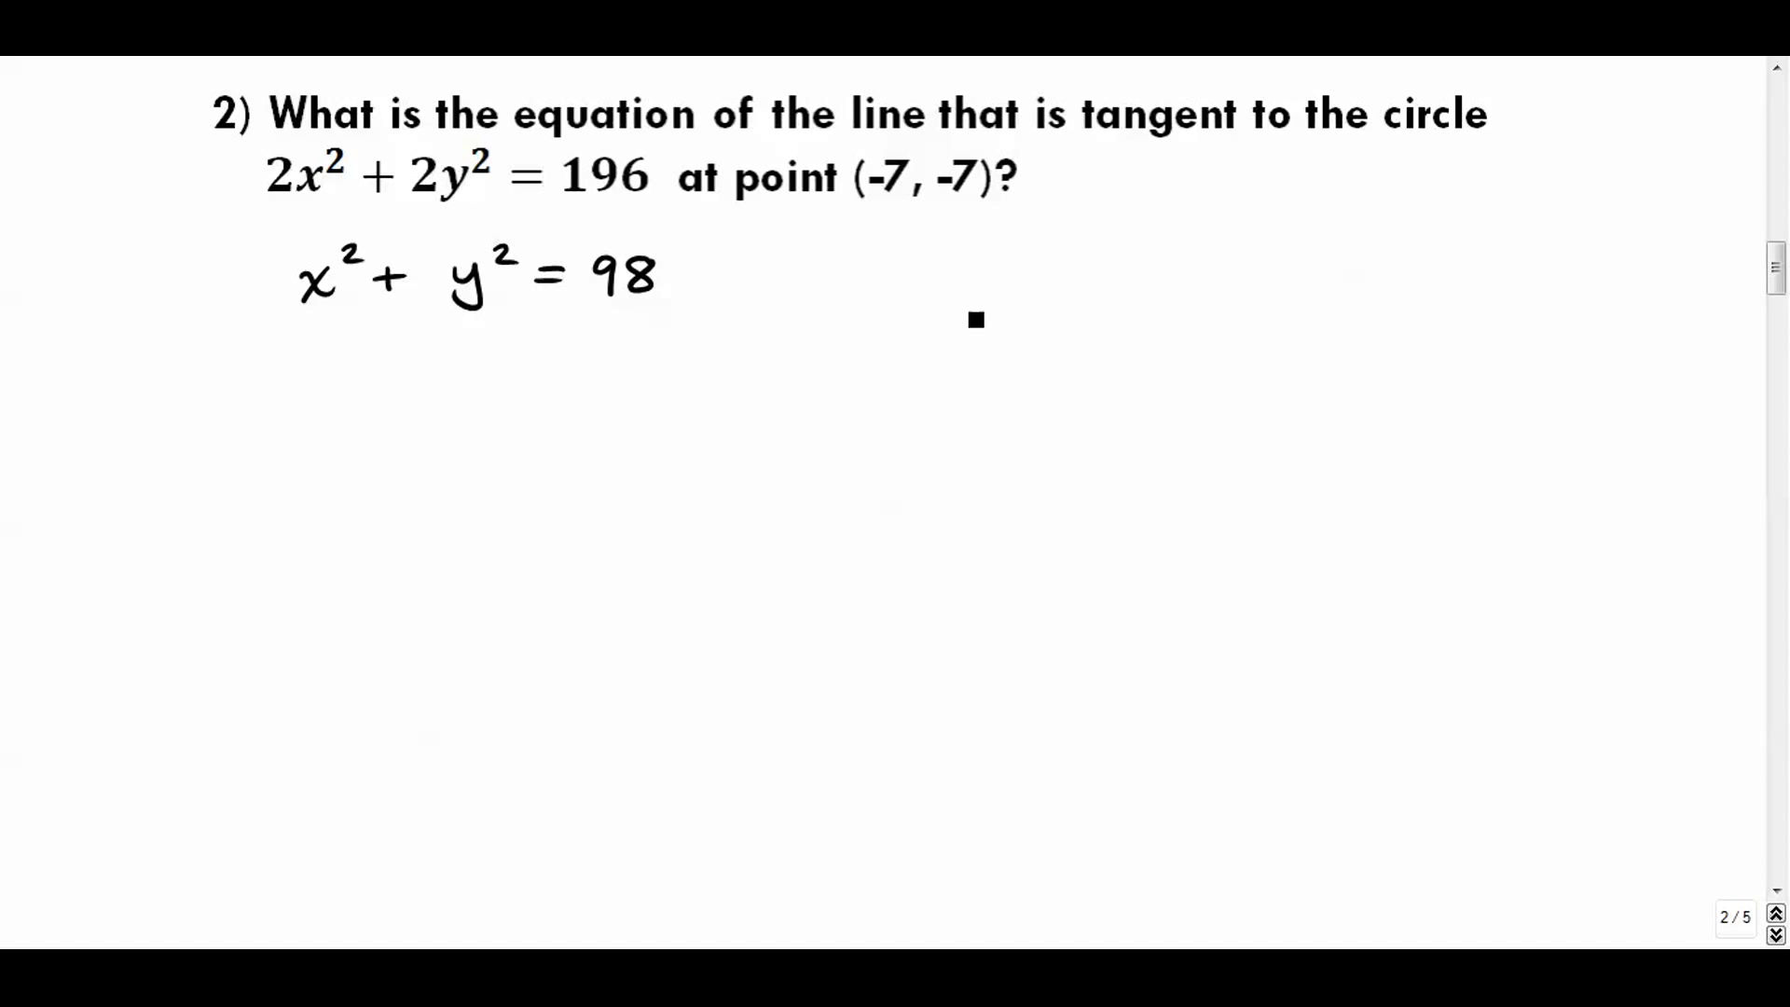
{"action": "left_click_drag", "start_coordinate": [864, 214], "coordinate": [986, 211]}
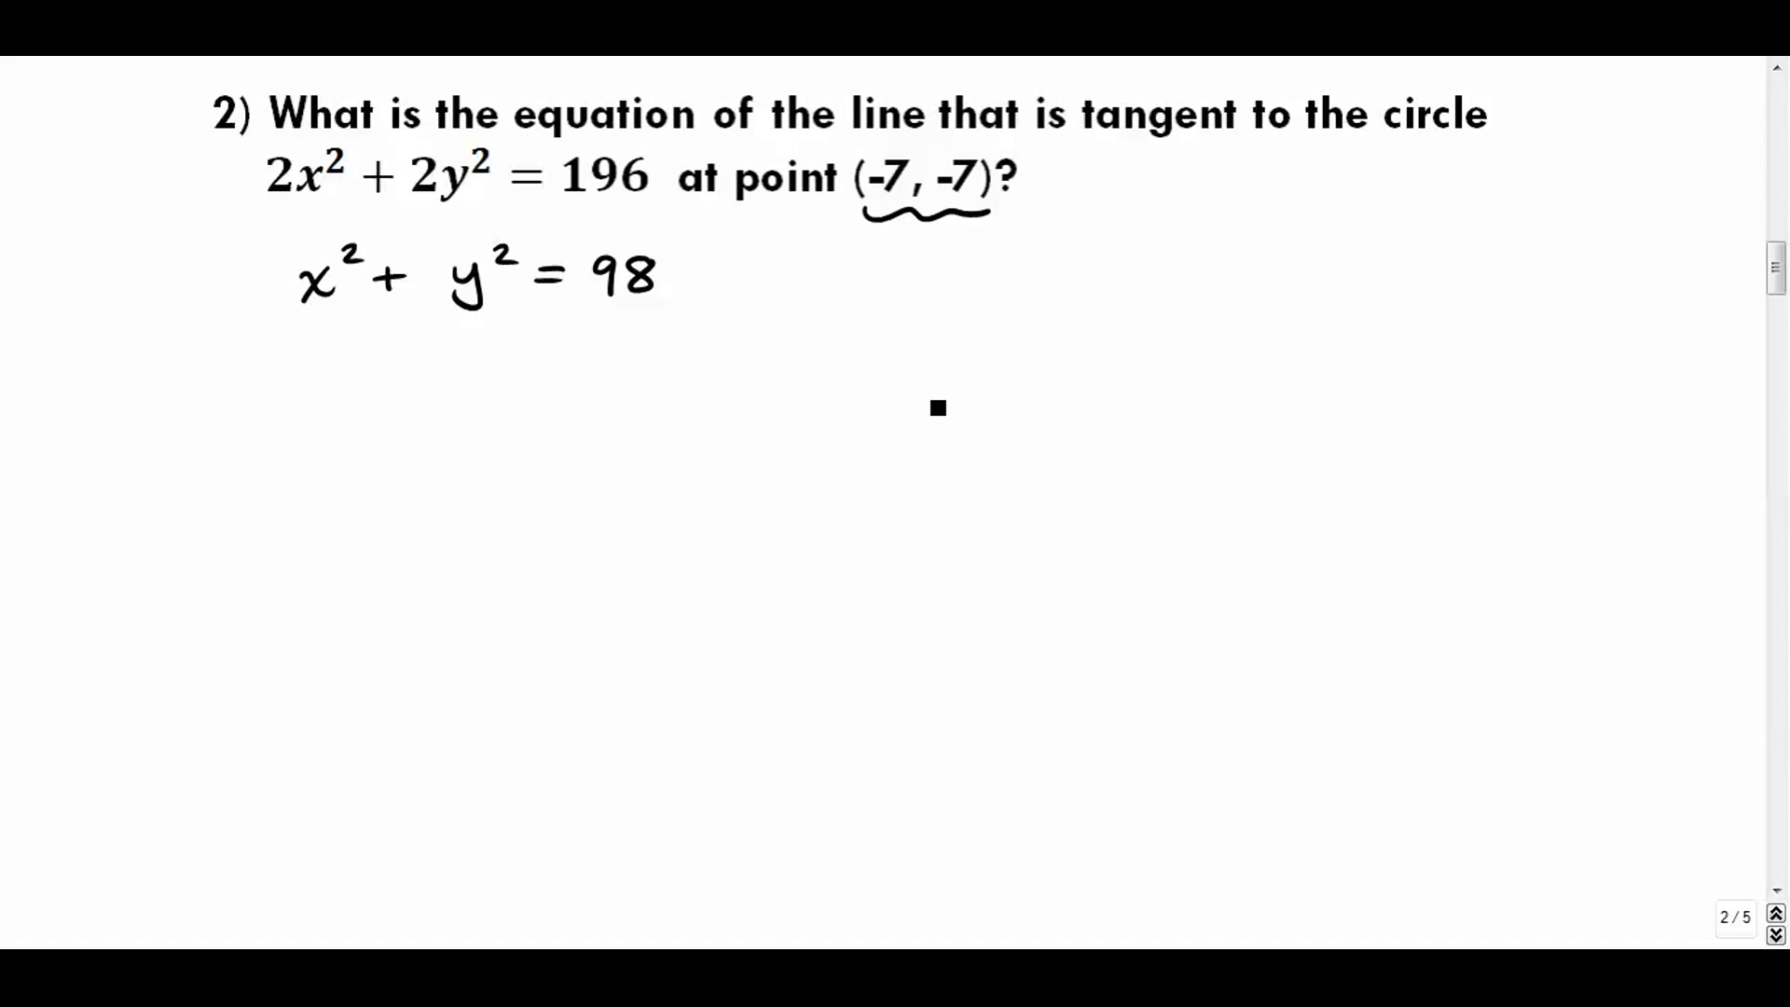
Switch to GeoGebra and change the equation of circle c to x² + y² = 98
{"action": "key", "text": "alt+Tab"}
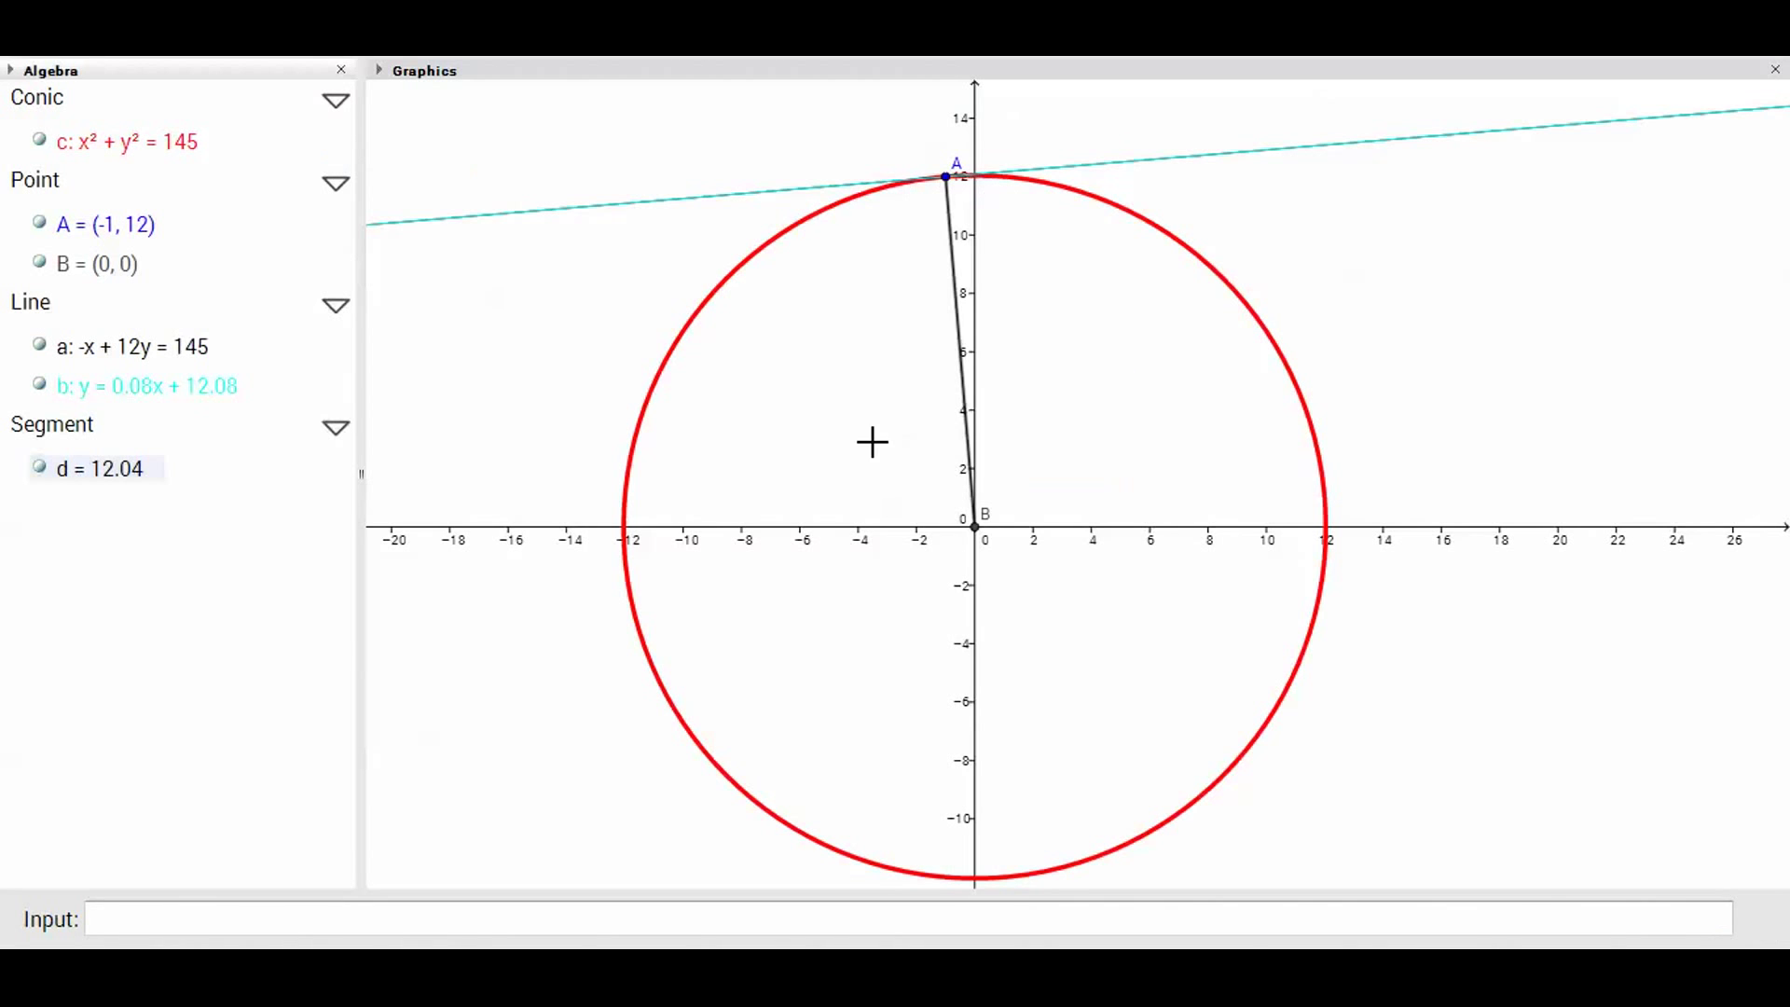
{"action": "left_click", "coordinate": [148, 145]}
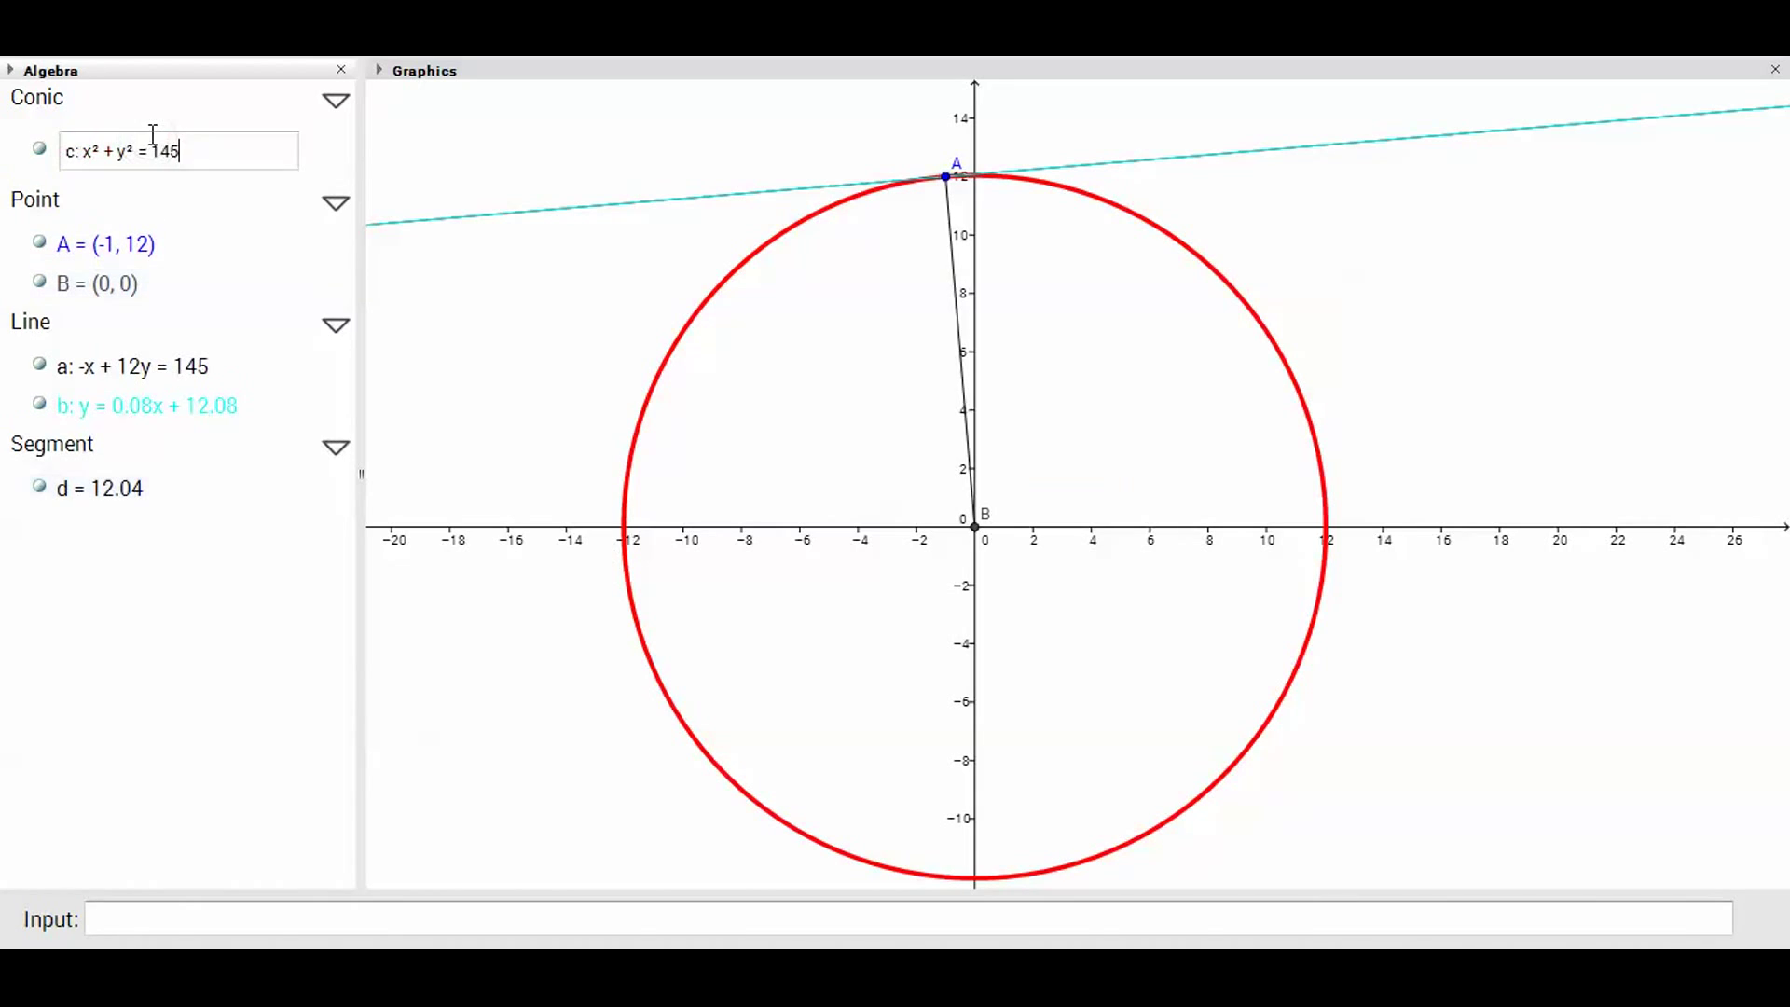
{"action": "key", "text": "BackSpace"}
{"action": "key", "text": "BackSpace"}
{"action": "key", "text": "BackSpace"}
{"action": "type", "text": "98"}
{"action": "key", "text": "Return"}
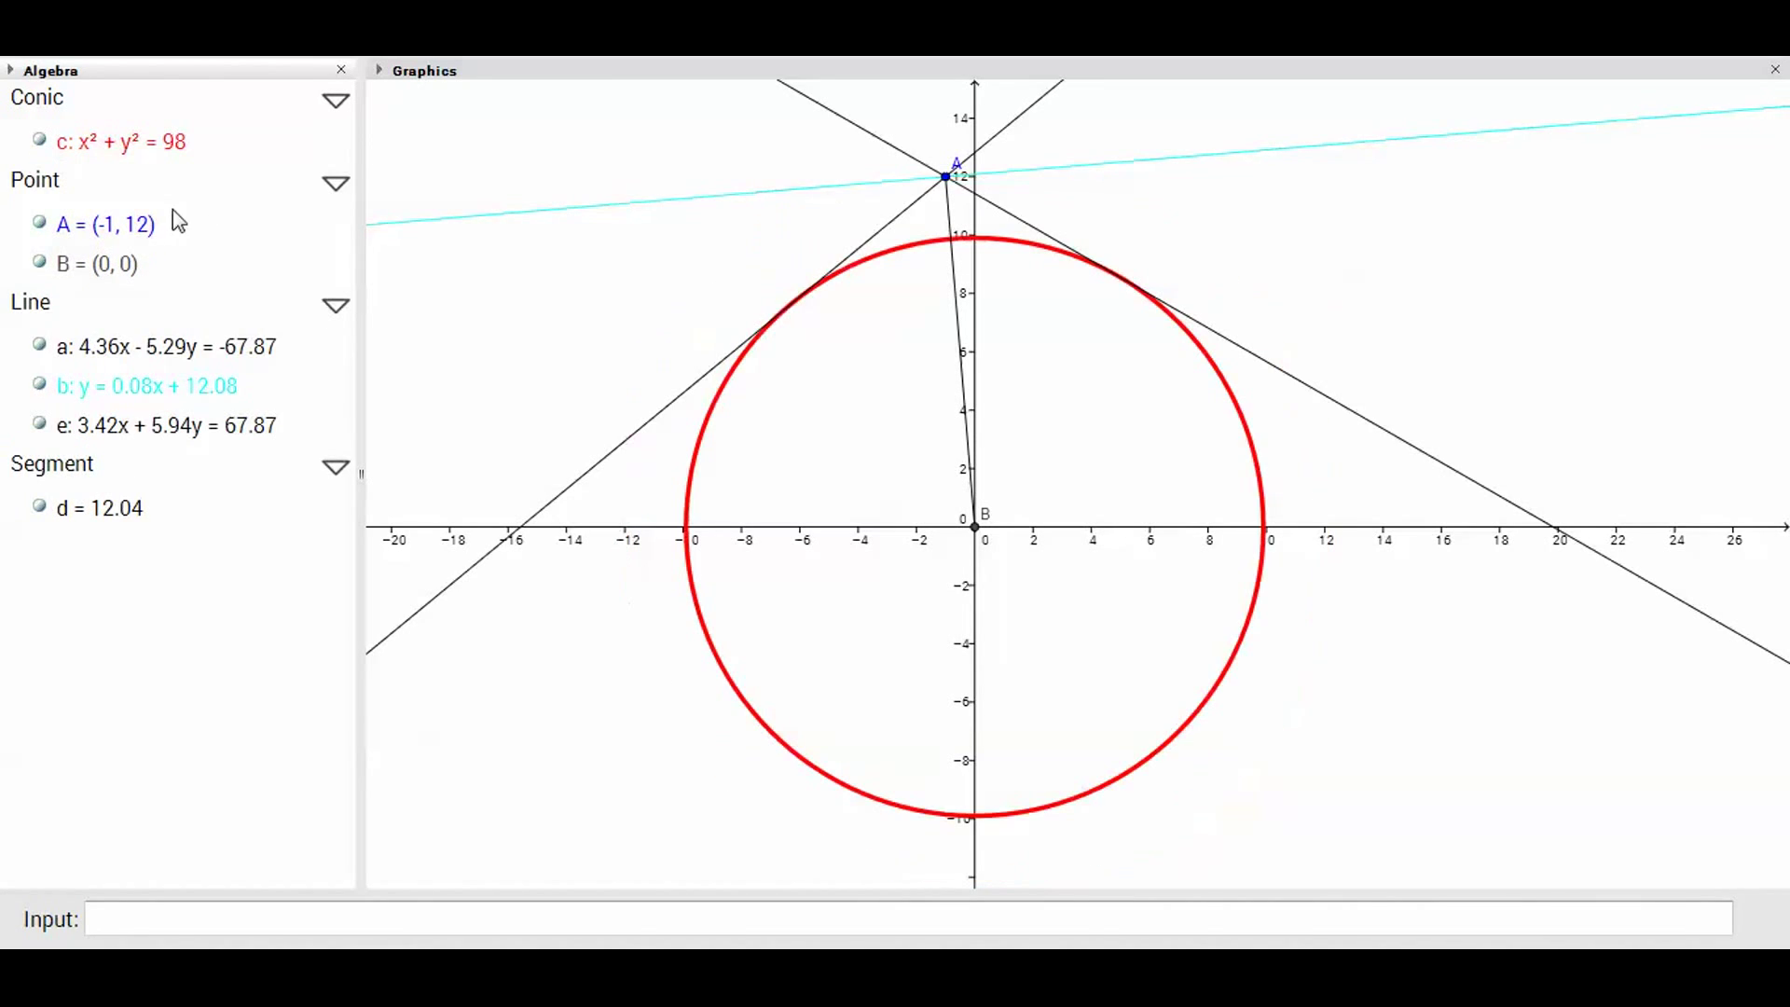
Delete point A, the origin point B and the cyan line b, leaving only the circle
{"action": "left_click", "coordinate": [140, 226]}
{"action": "key", "text": "Delete"}
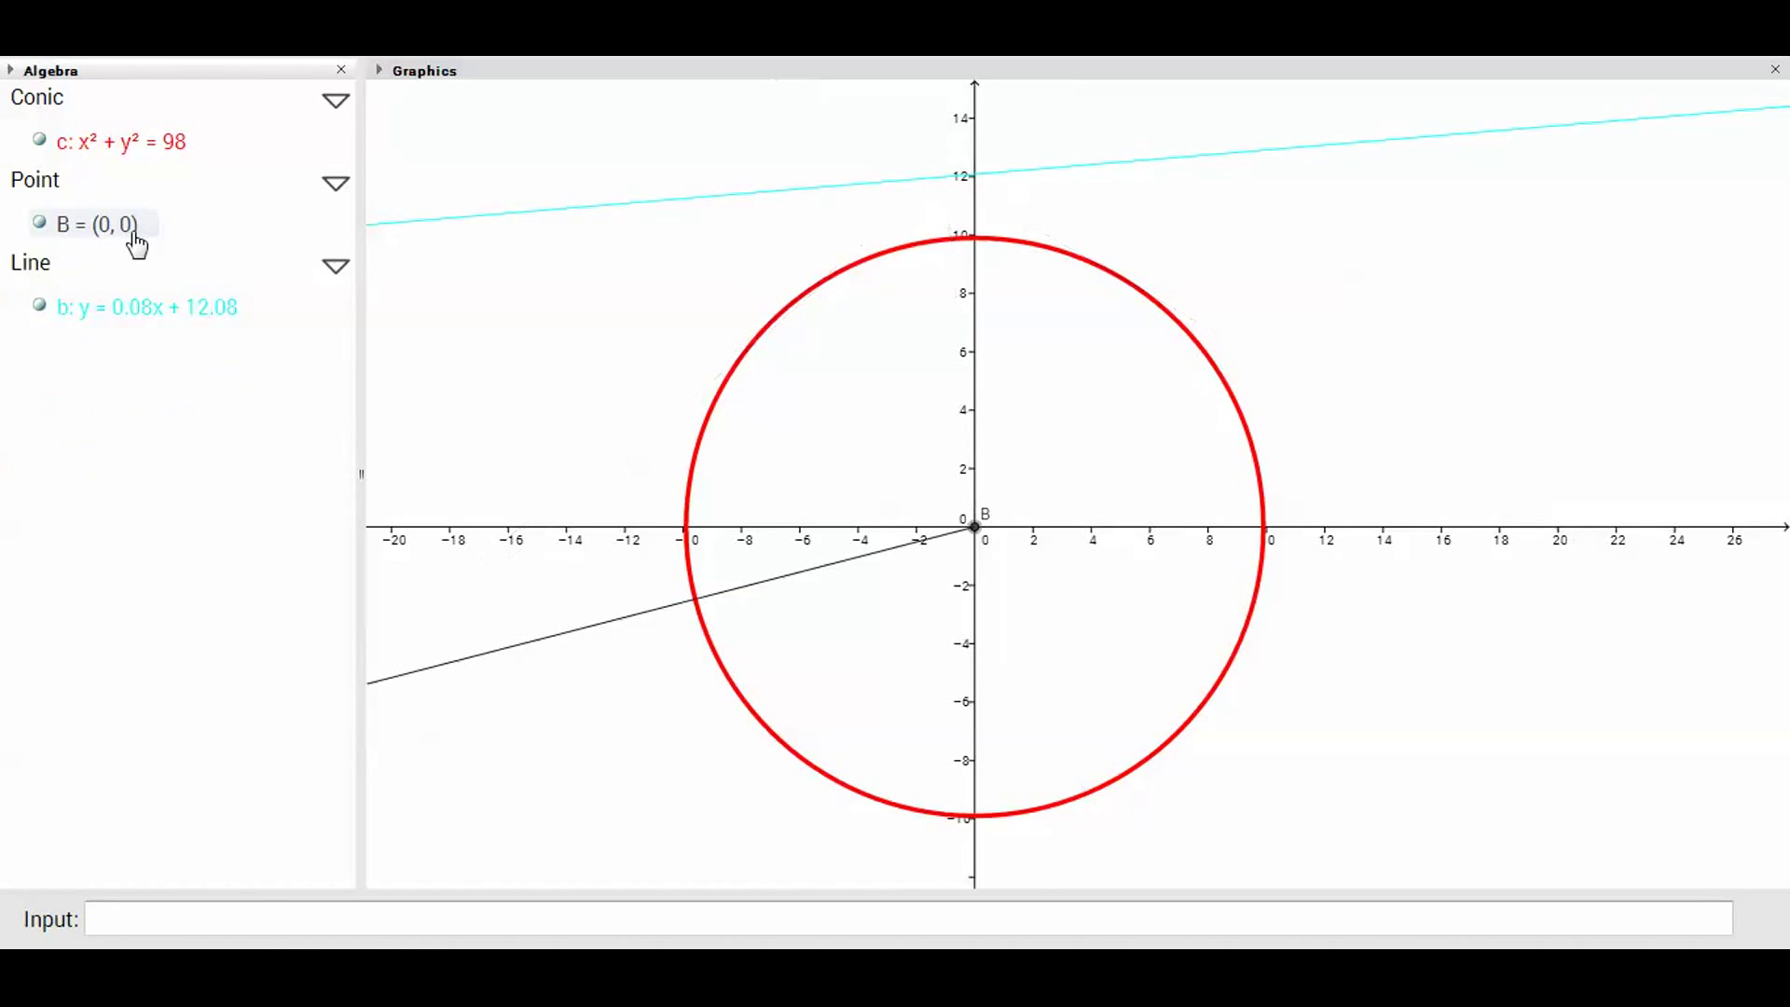
{"action": "key", "text": "Delete"}
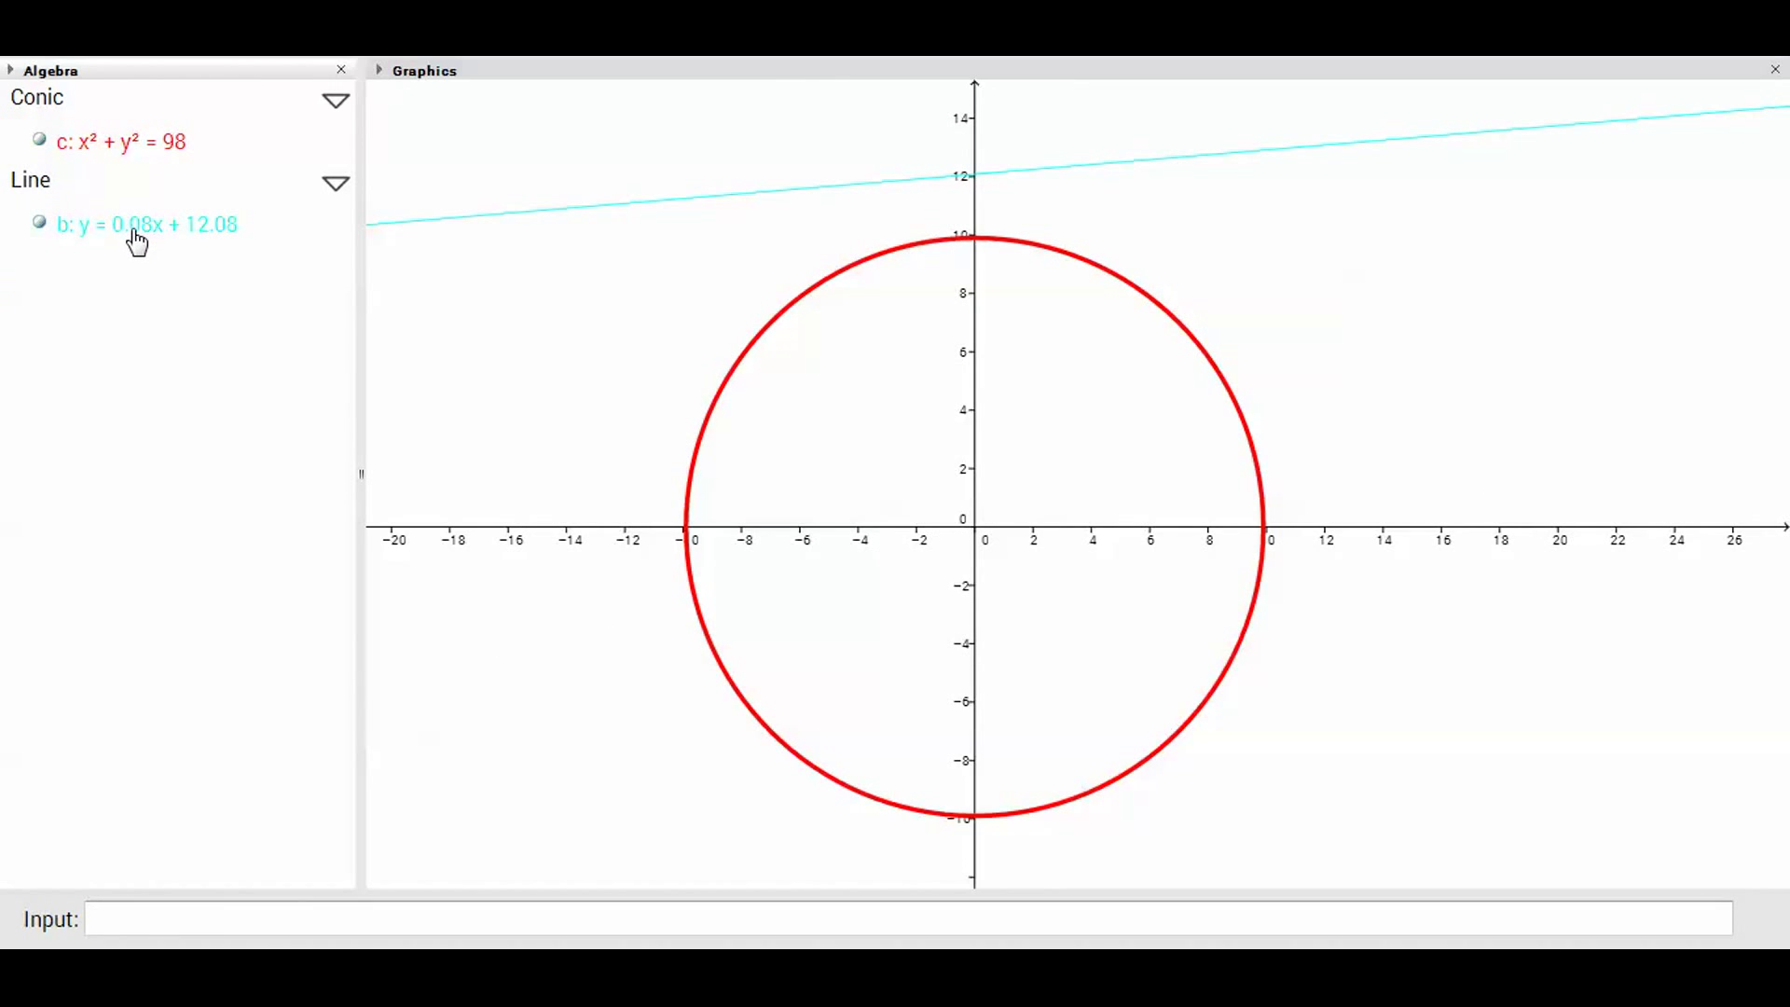
{"action": "right_click", "coordinate": [136, 241]}
{"action": "left_click", "coordinate": [229, 481]}
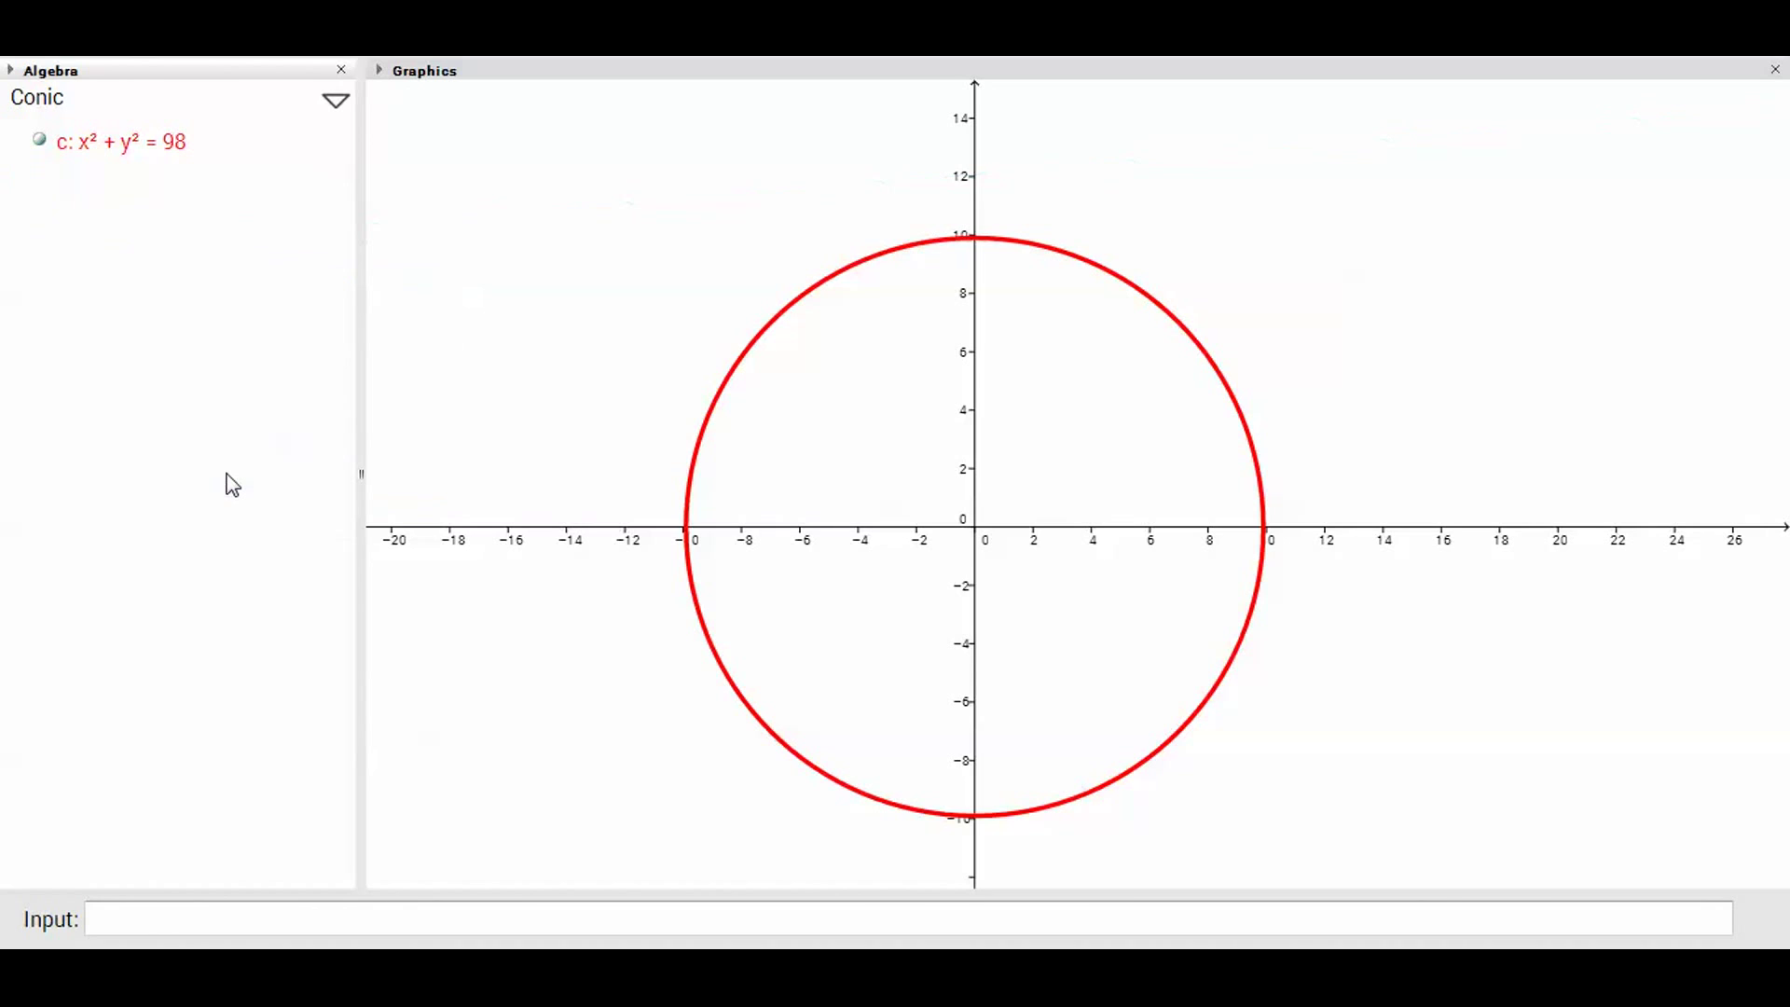
Place a new point inside the circle and set its coordinates to (-7, -7)
{"action": "key", "text": "alt+Tab"}
{"action": "key", "text": "alt+Tab"}
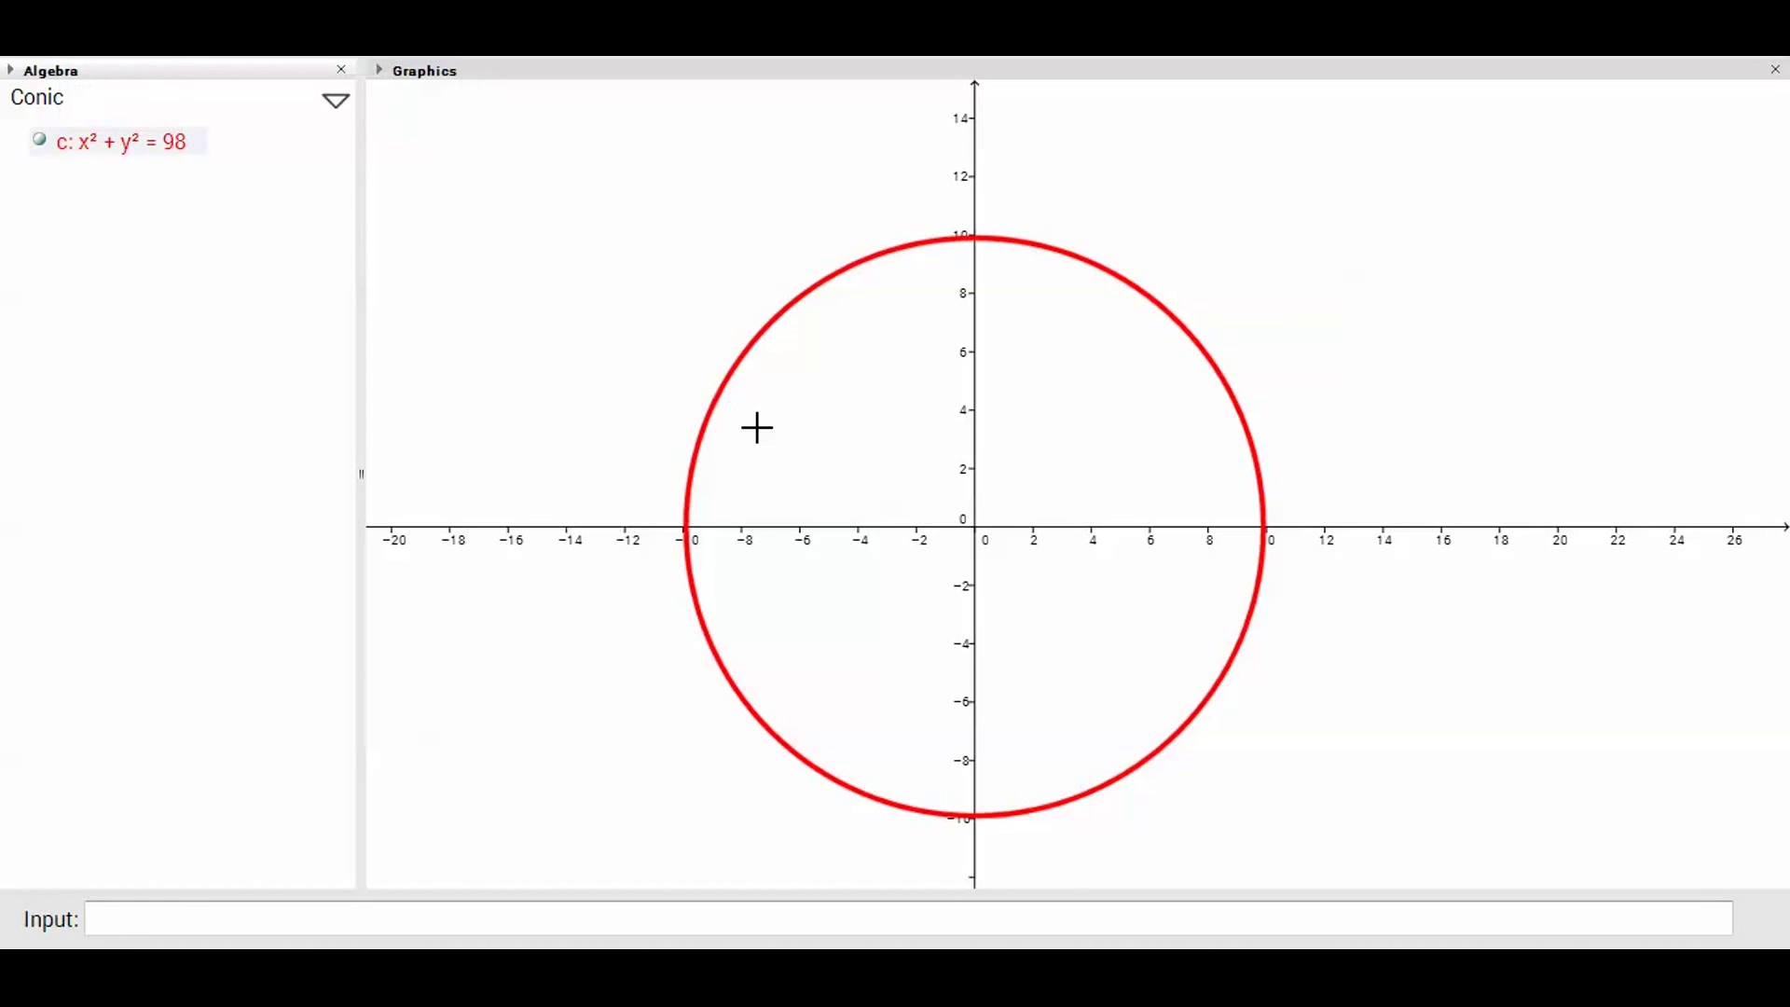
{"action": "left_click", "coordinate": [792, 349]}
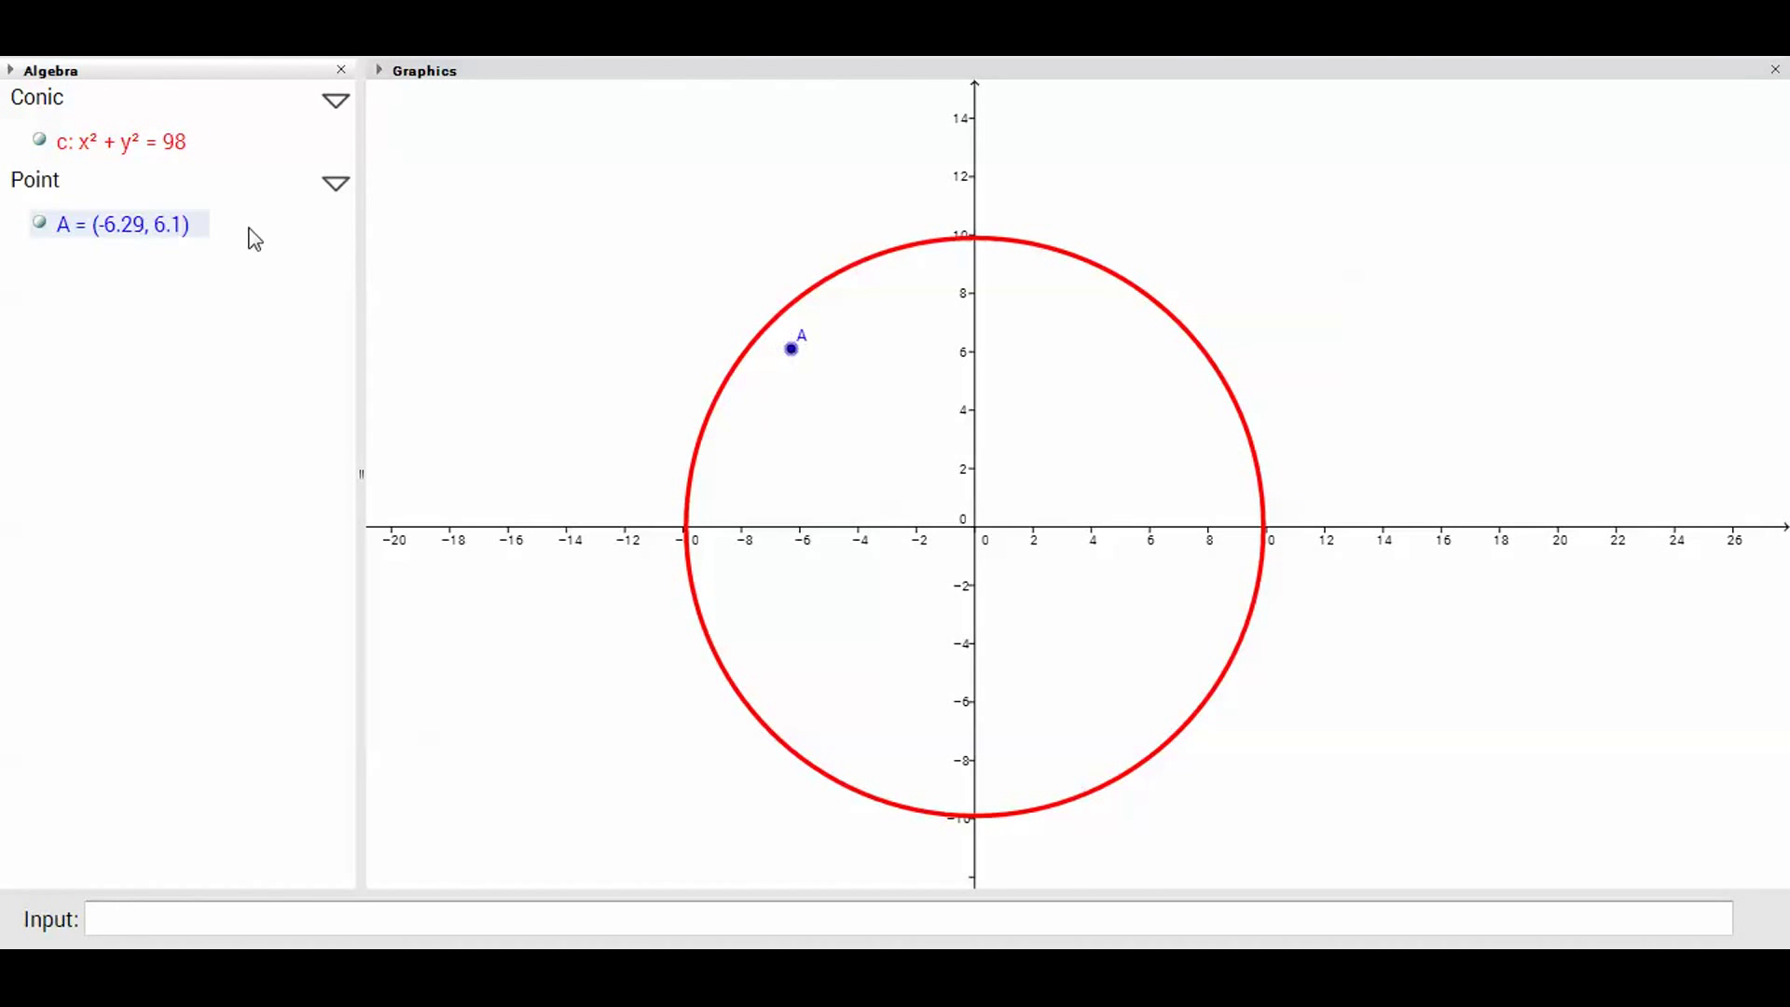
{"action": "double_click", "coordinate": [166, 224]}
{"action": "key", "text": "BackSpace"}
{"action": "key", "text": "BackSpace"}
{"action": "key", "text": "BackSpace"}
{"action": "key", "text": "BackSpace"}
{"action": "key", "text": "BackSpace"}
{"action": "key", "text": "BackSpace"}
{"action": "key", "text": "BackSpace"}
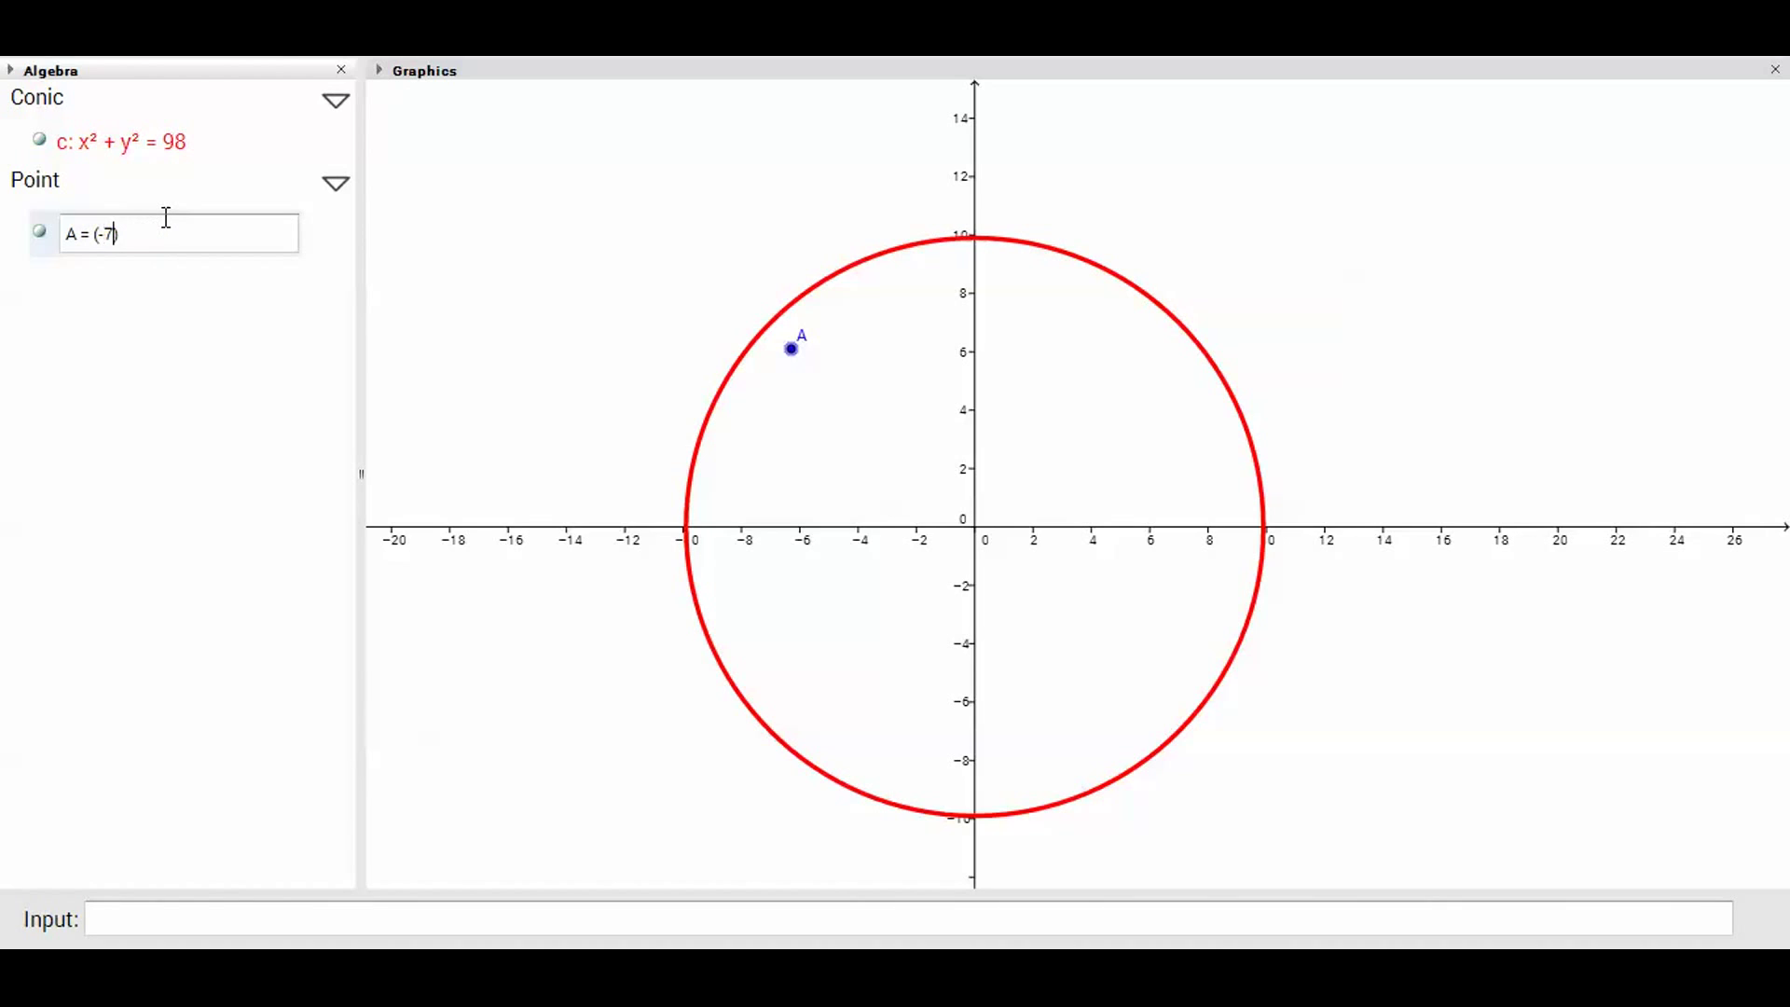
{"action": "type", "text": "7, -7"}
{"action": "key", "text": "Return"}
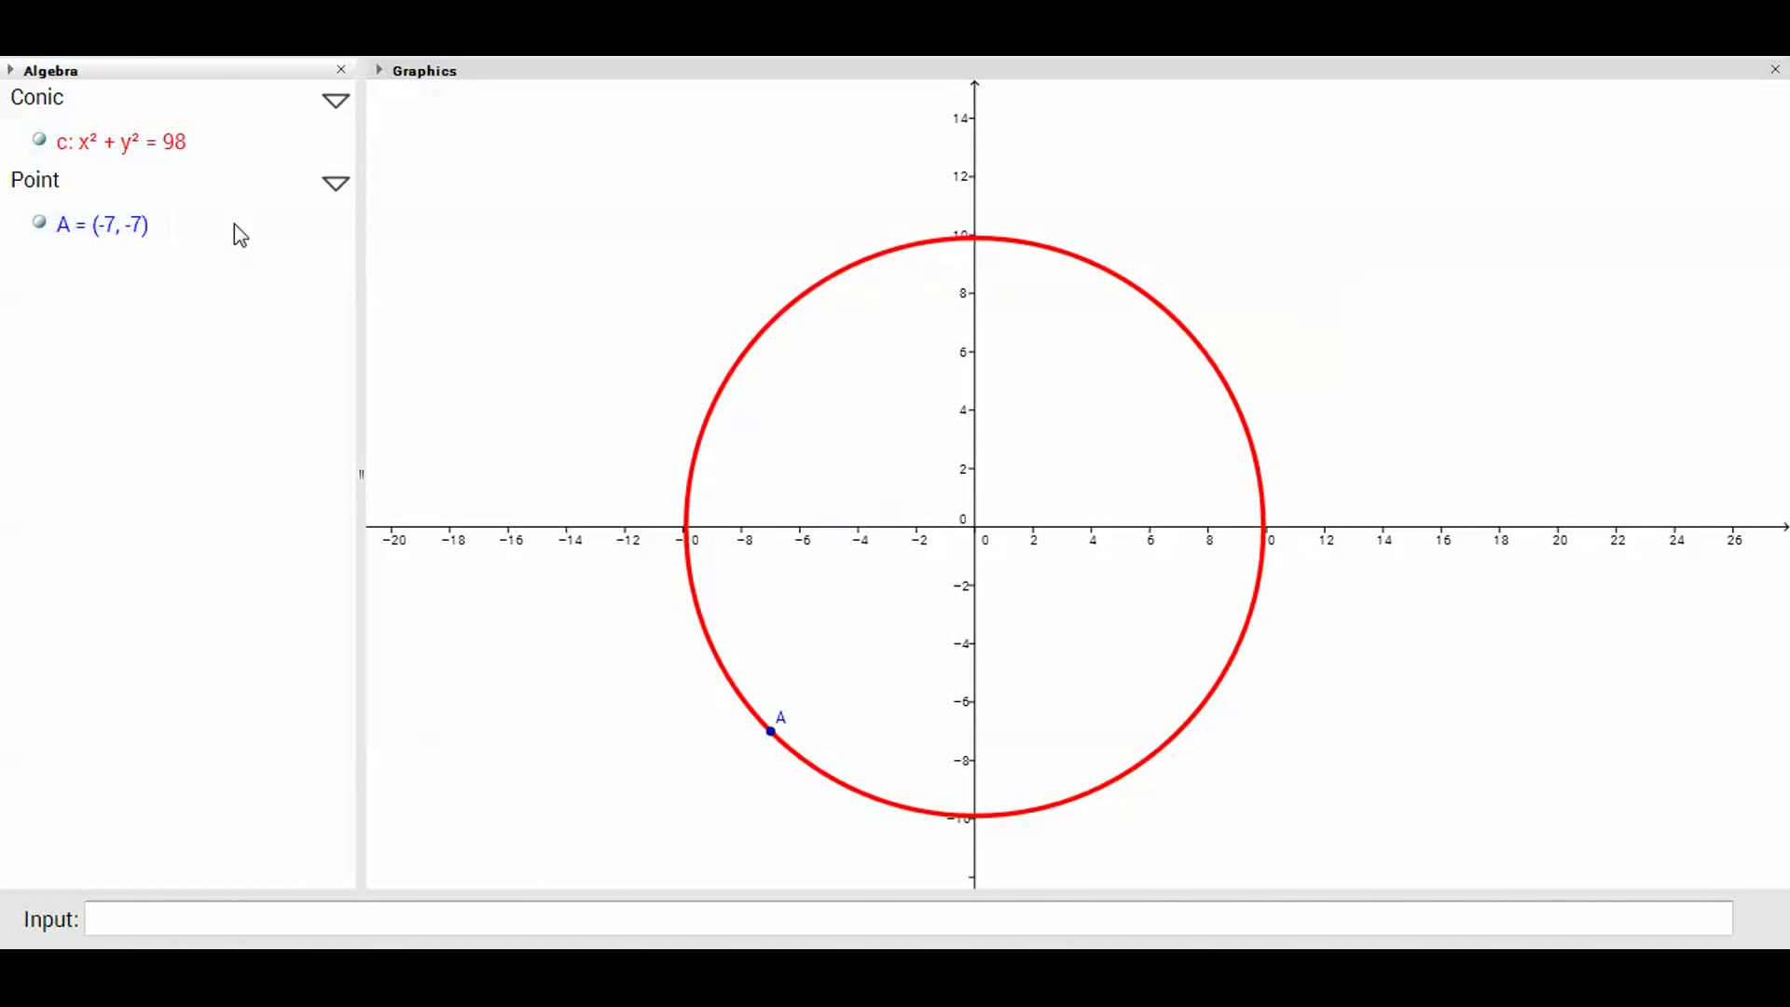
Construct the tangent to the circle through point A with the Tangents tool
{"action": "left_click", "coordinate": [187, 42]}
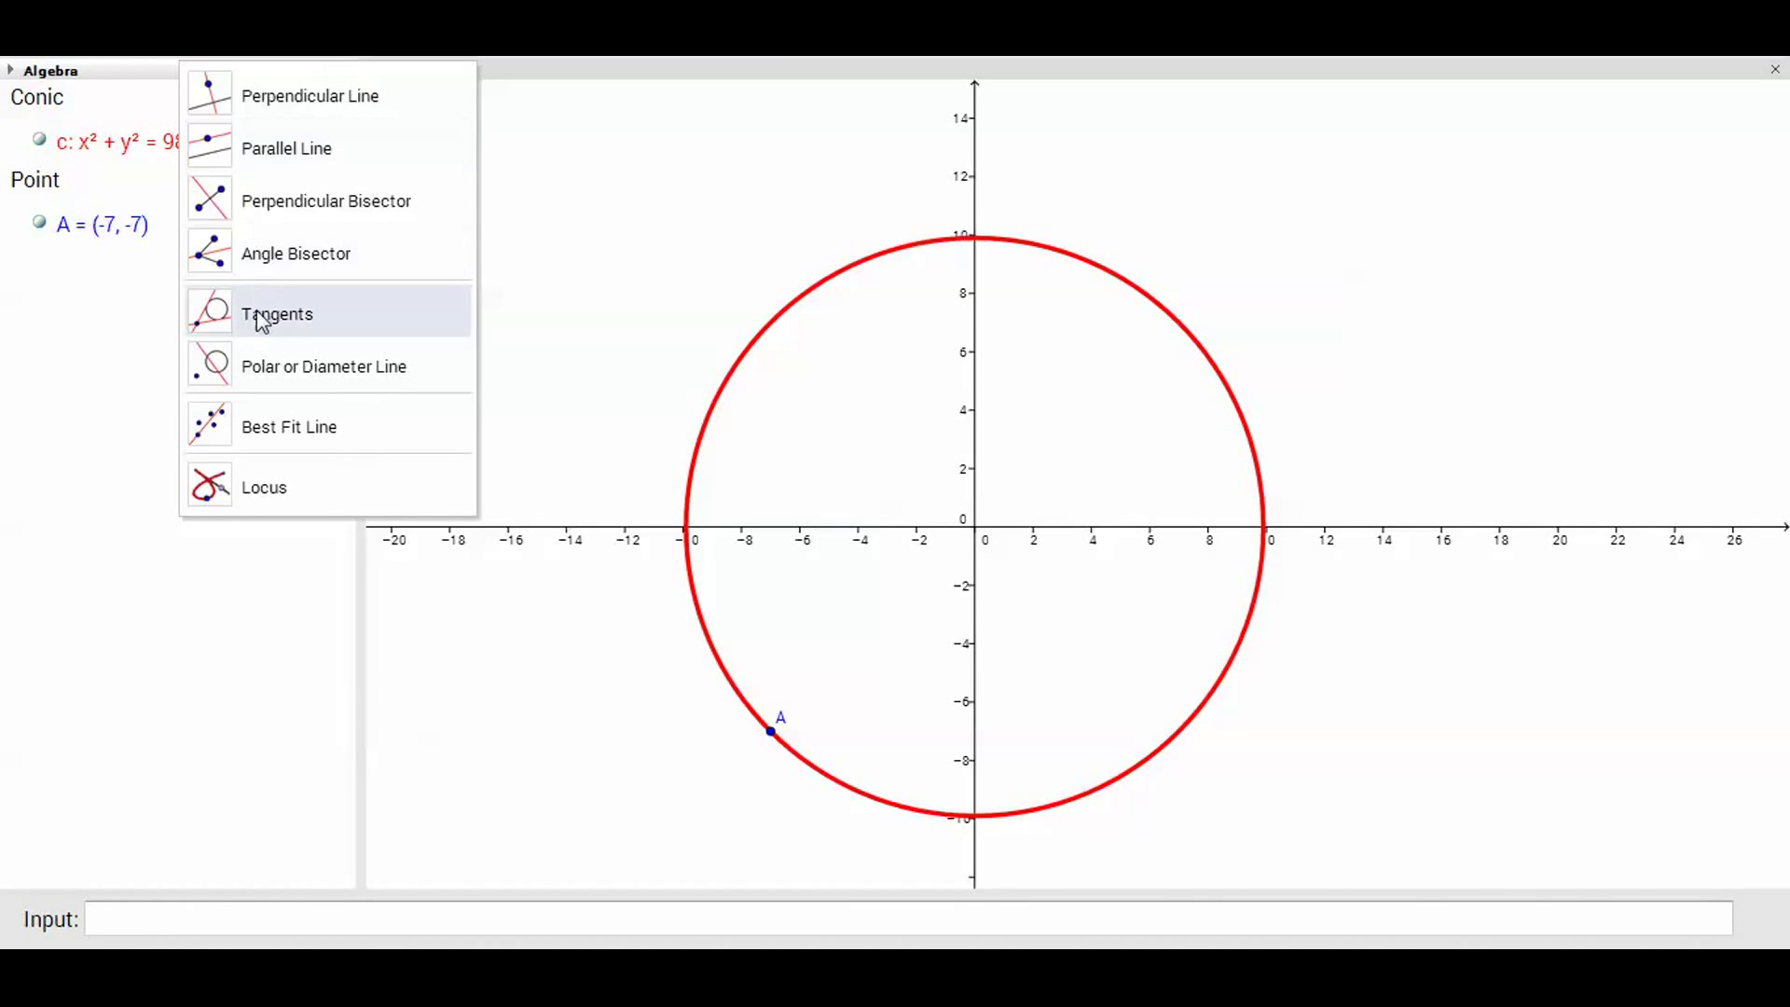
{"action": "left_click", "coordinate": [261, 312]}
{"action": "left_click", "coordinate": [771, 732]}
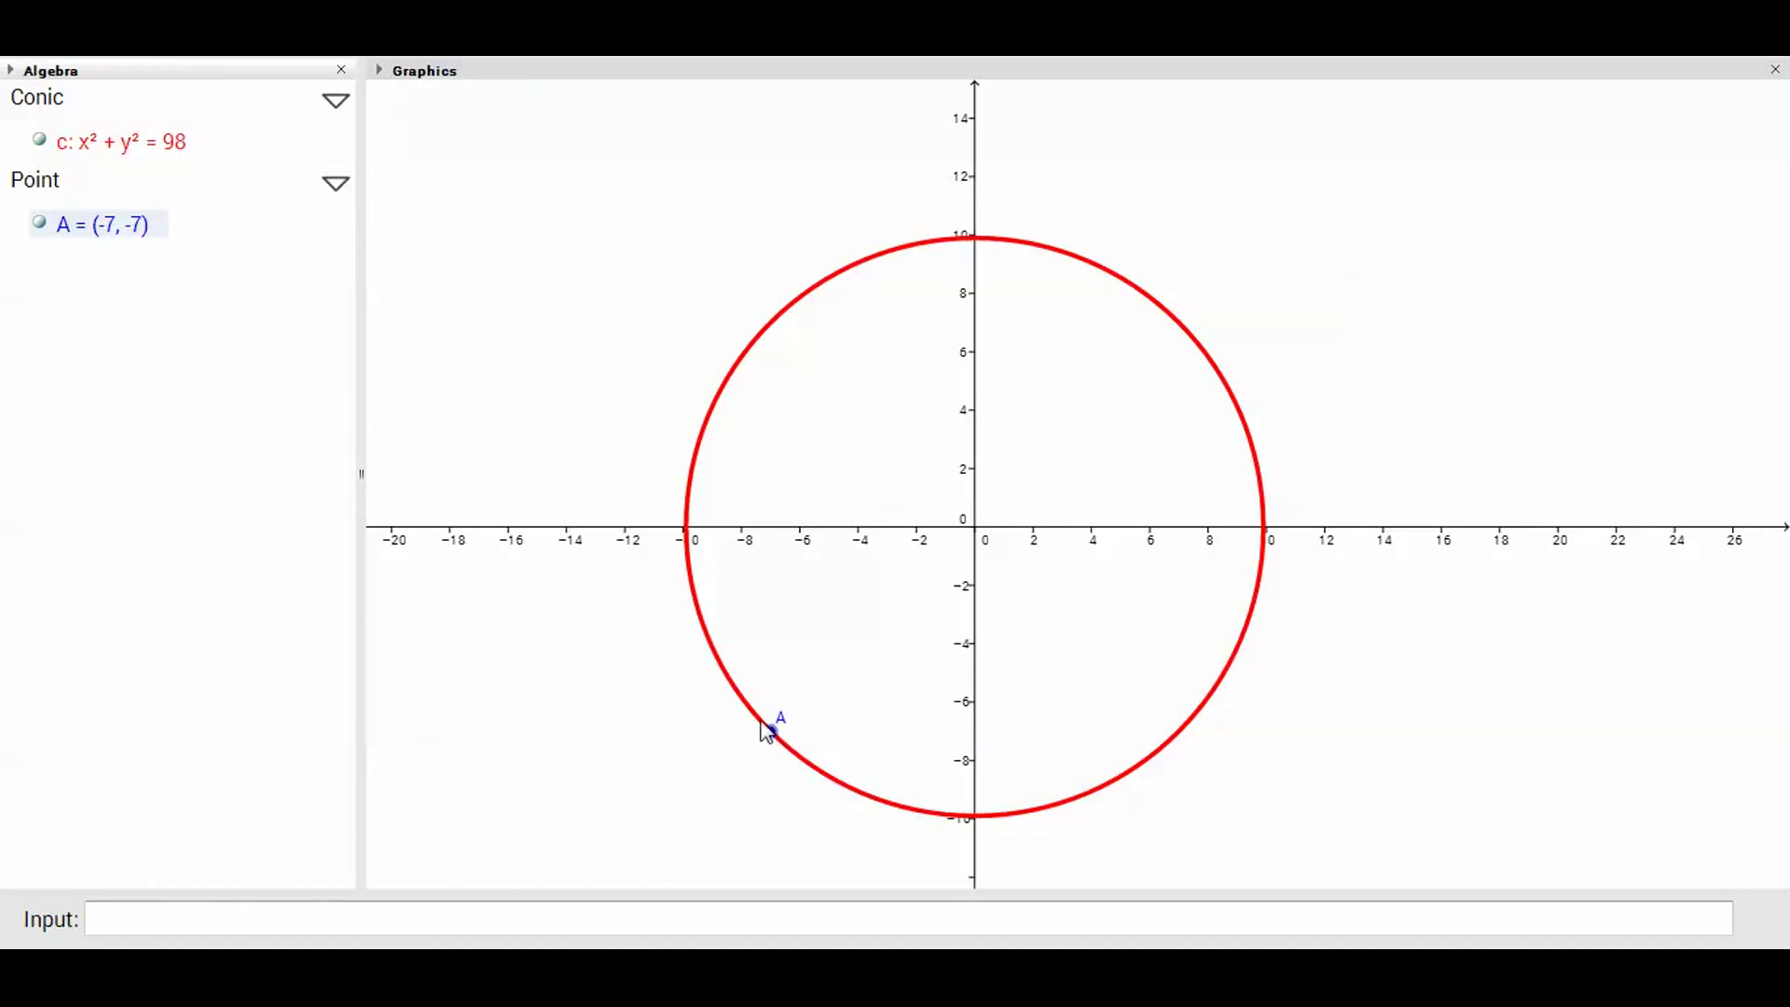
{"action": "left_click", "coordinate": [727, 674]}
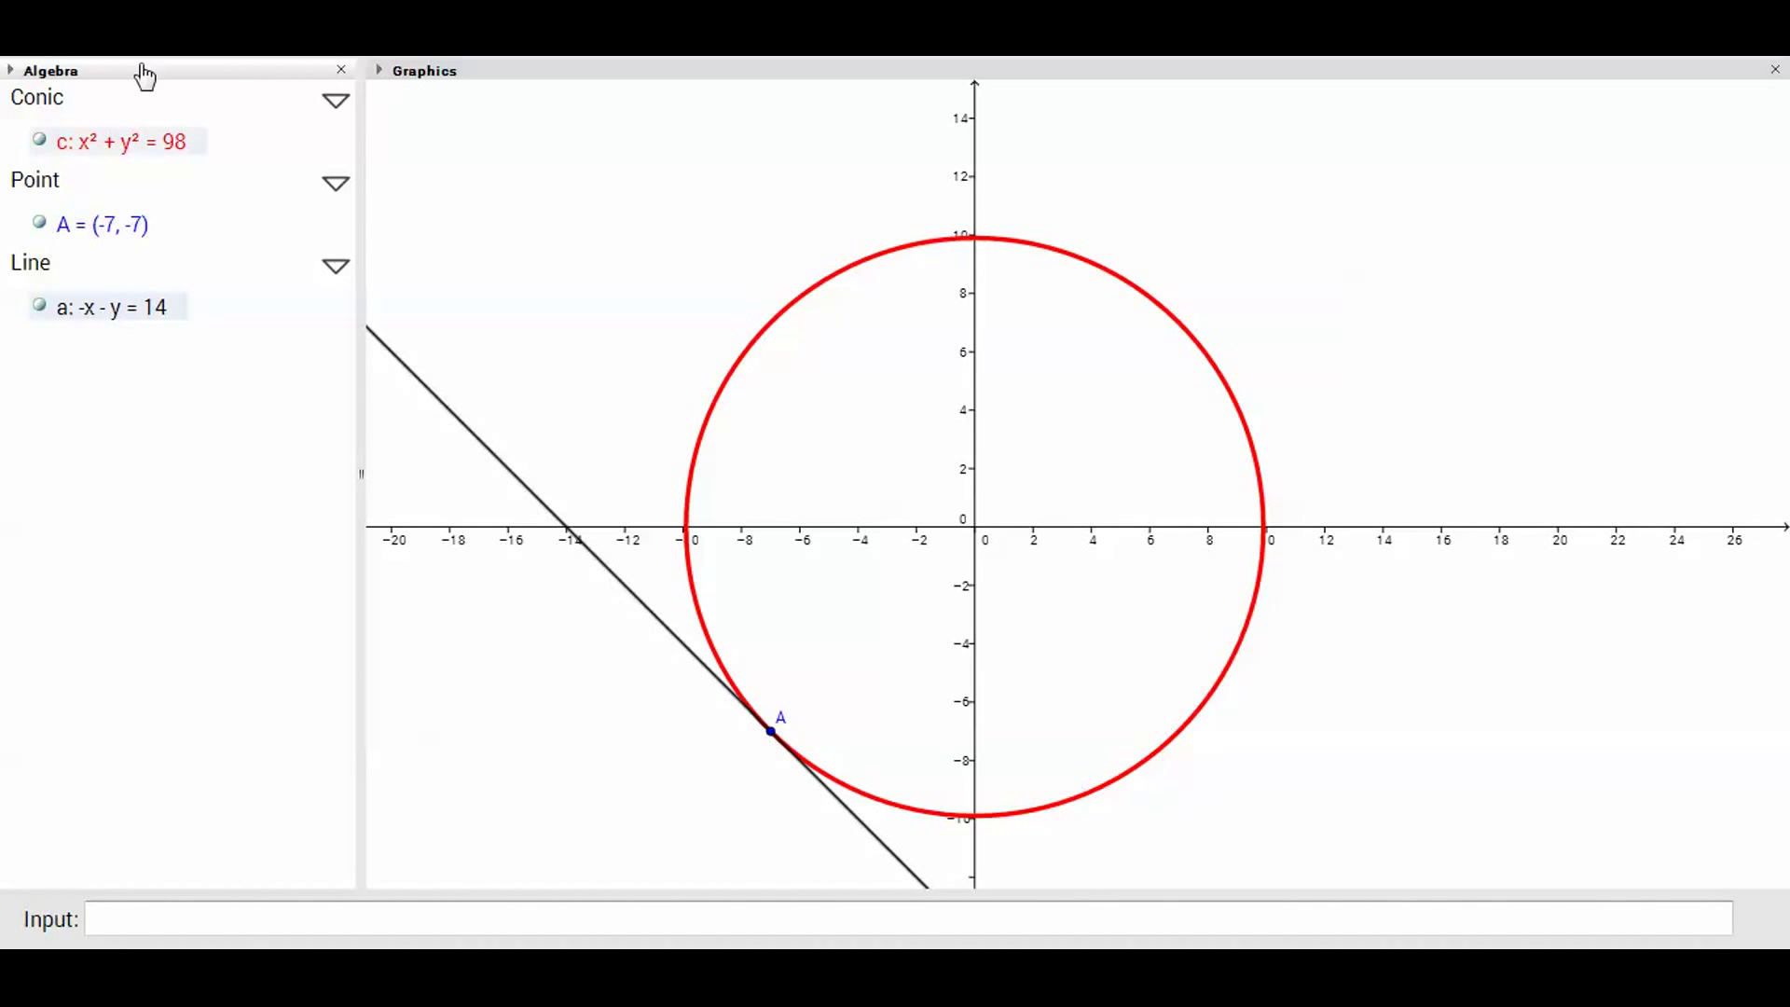
Place a point at the origin and draw the radius as a segment between point A and the origin
{"action": "left_click", "coordinate": [975, 527]}
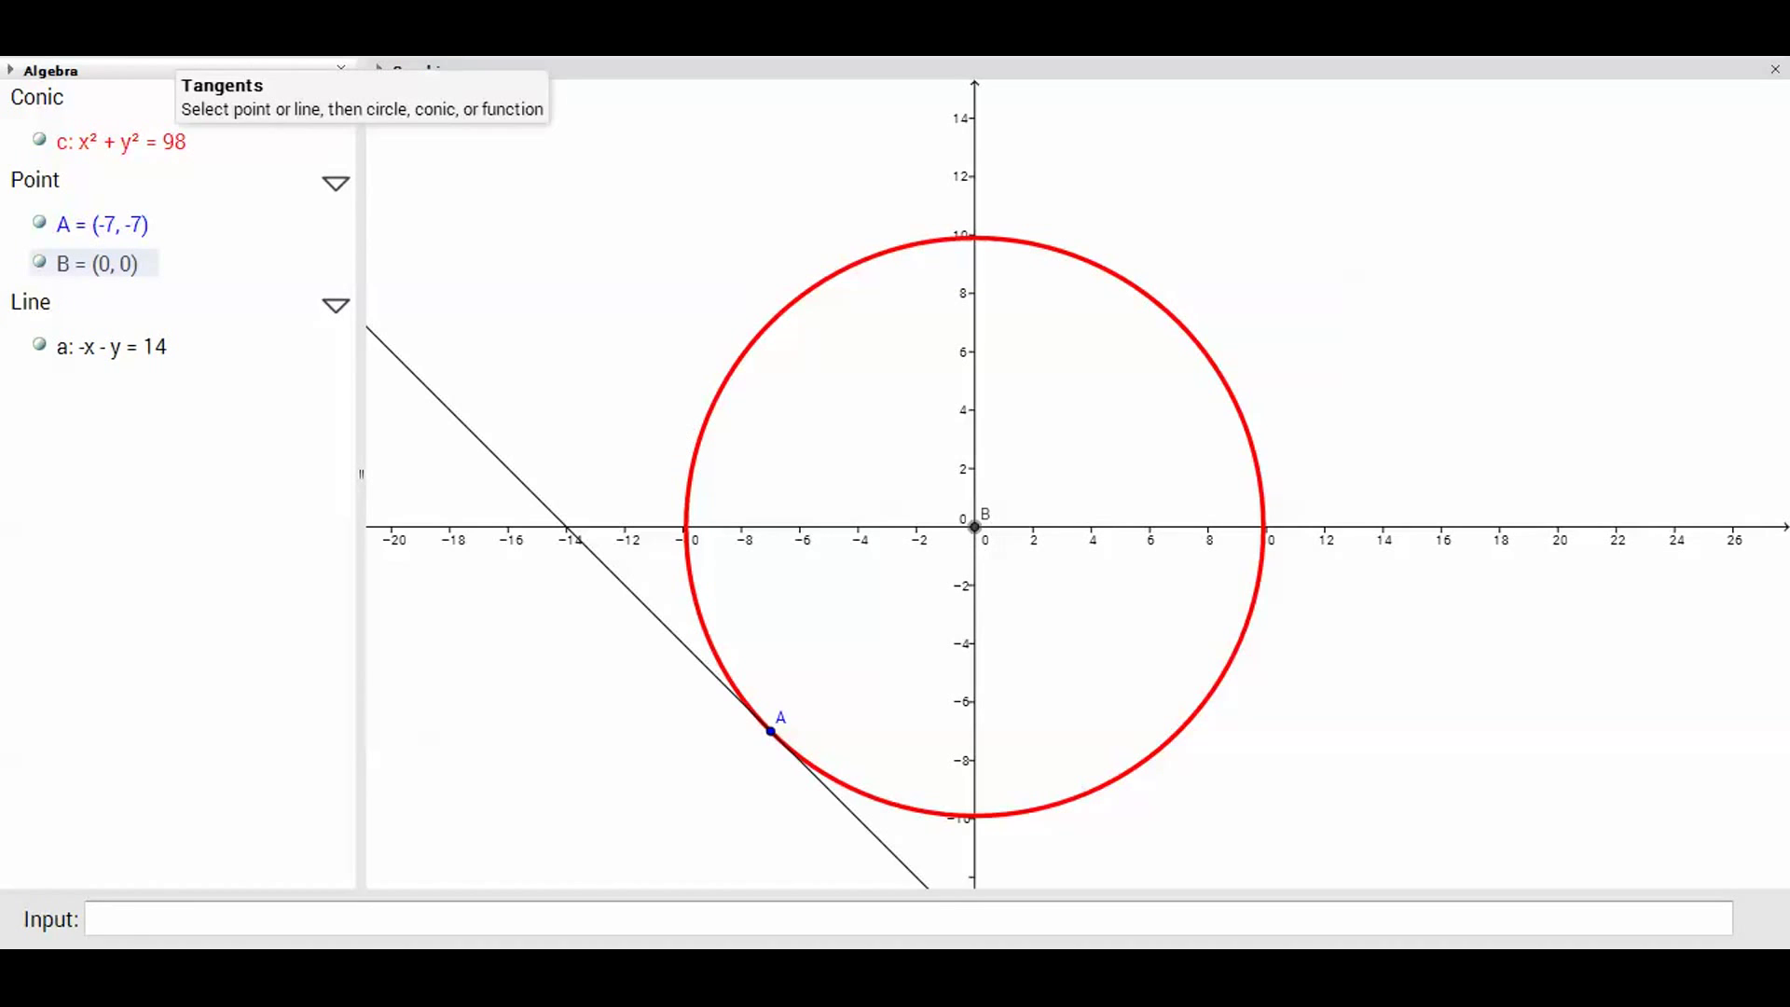
{"action": "left_click", "coordinate": [112, 36]}
{"action": "left_click", "coordinate": [772, 731]}
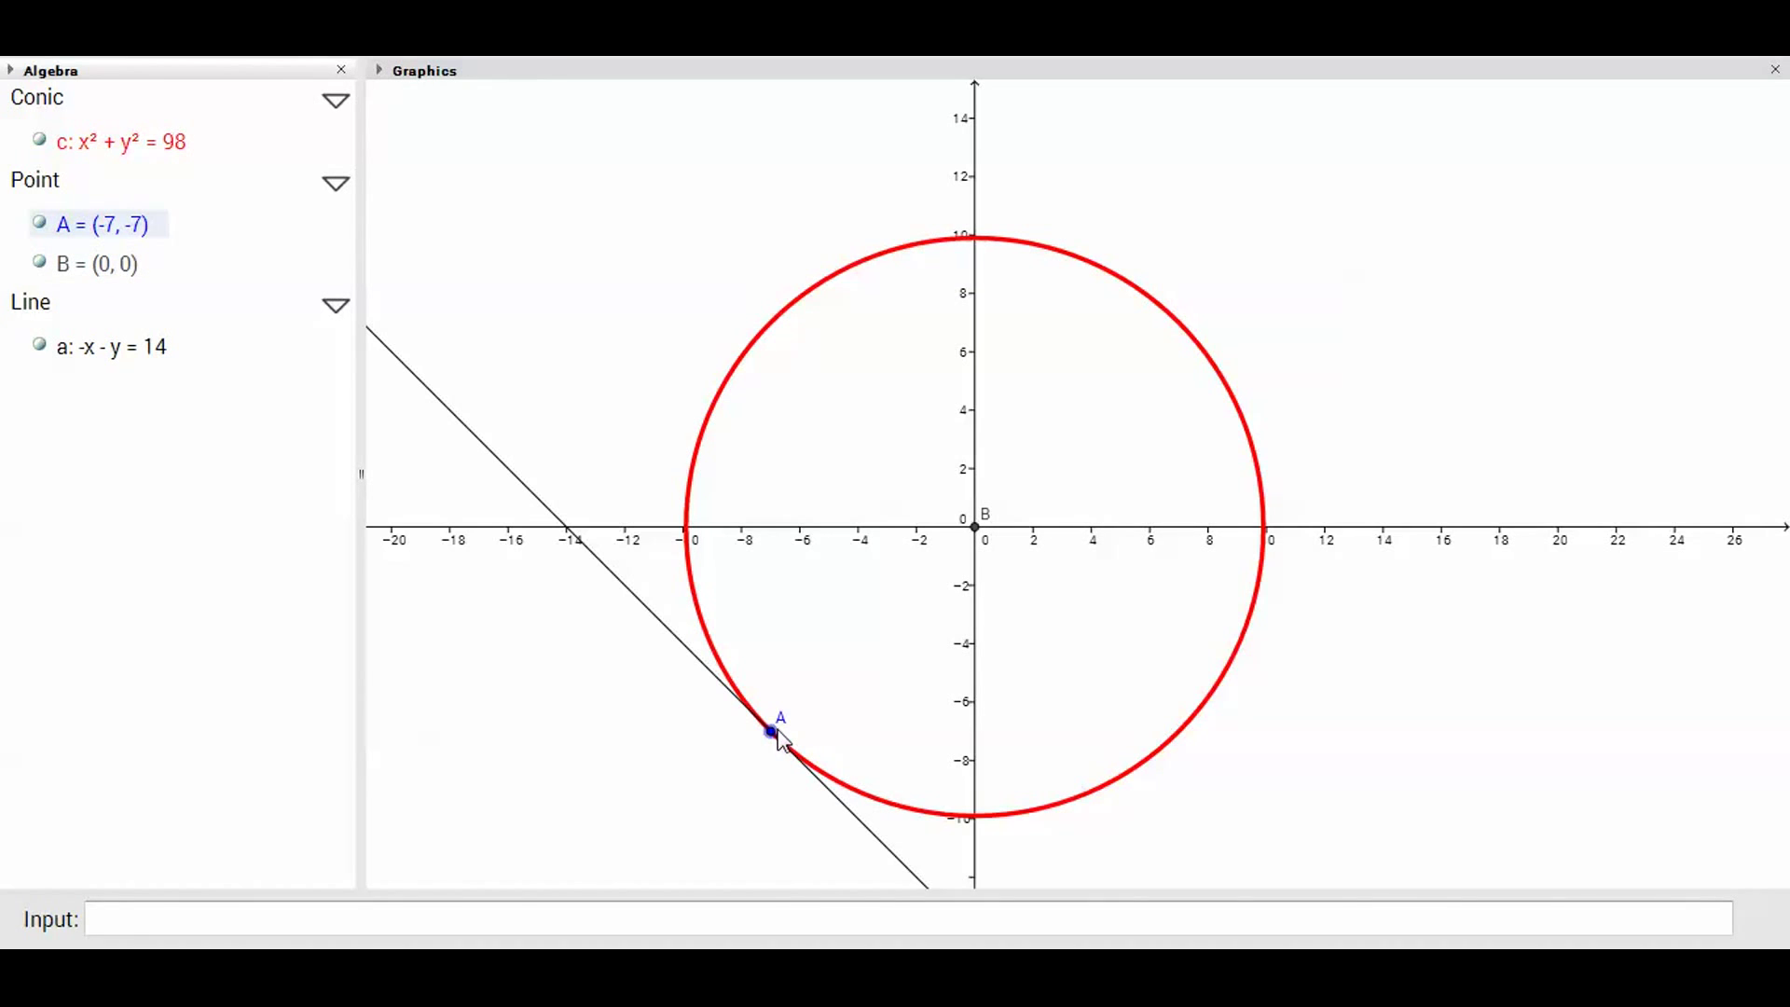
{"action": "left_click", "coordinate": [980, 532]}
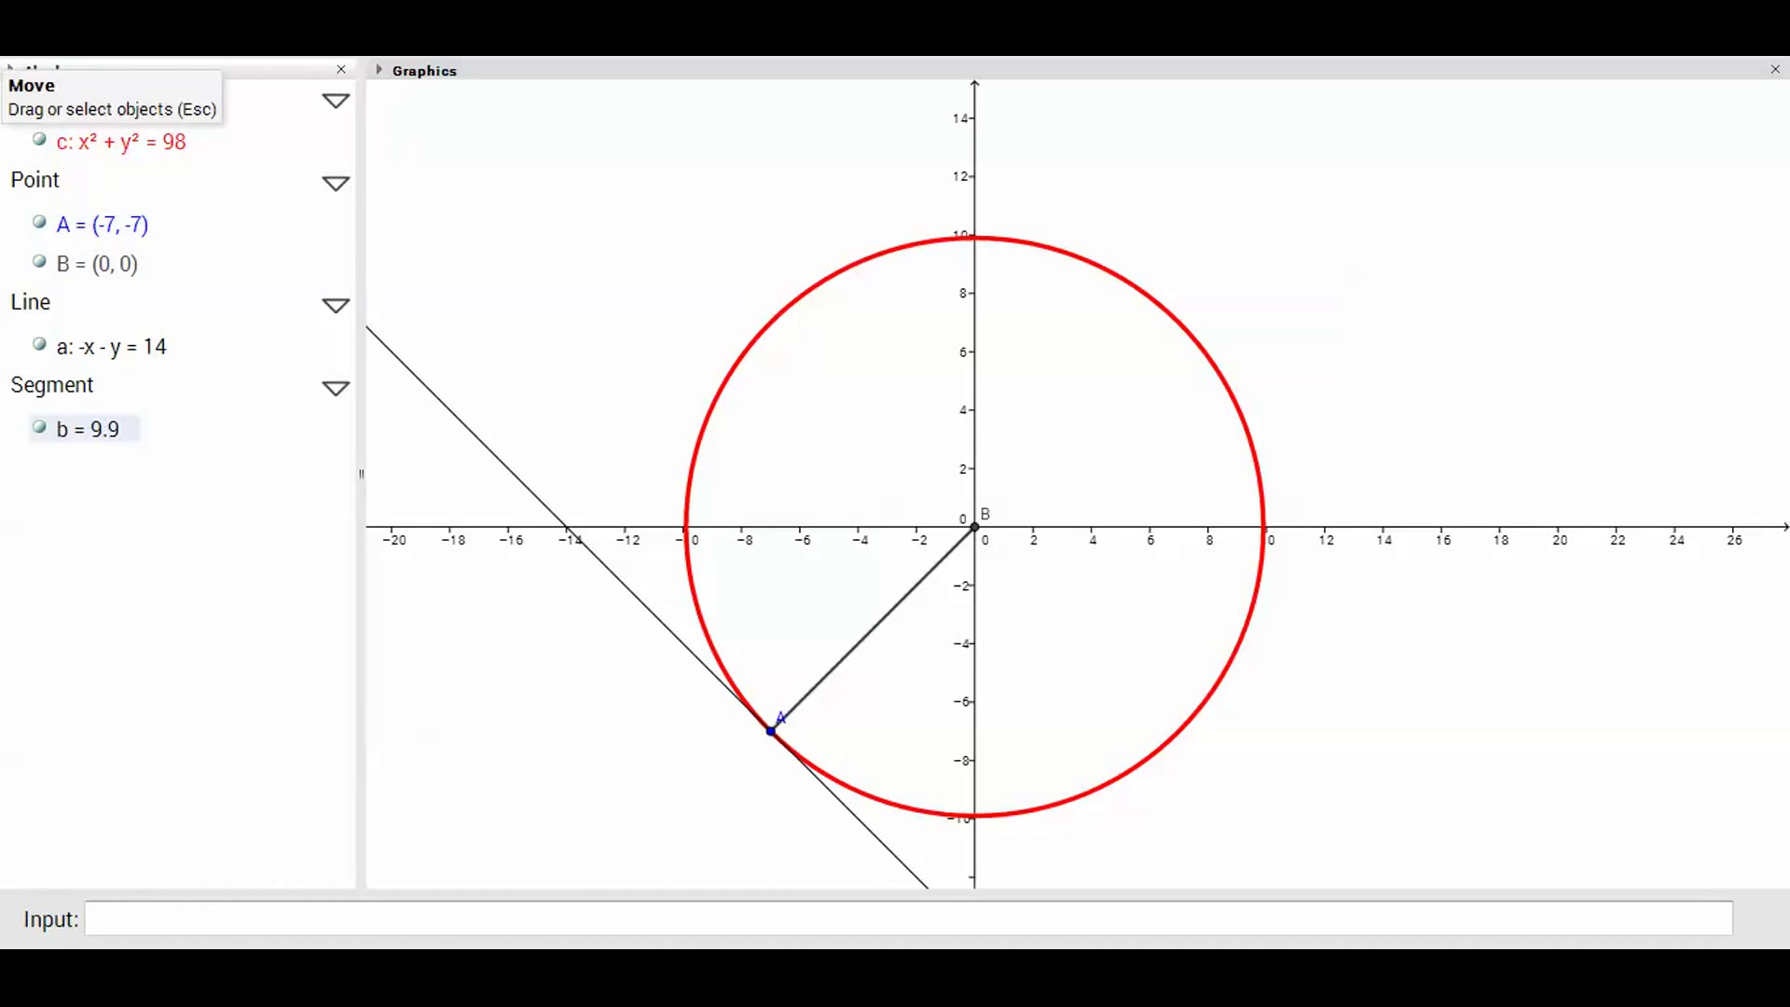
Open the definition of the tangent line a
{"action": "left_click", "coordinate": [610, 390]}
{"action": "left_click", "coordinate": [100, 349]}
{"action": "double_click", "coordinate": [100, 349]}
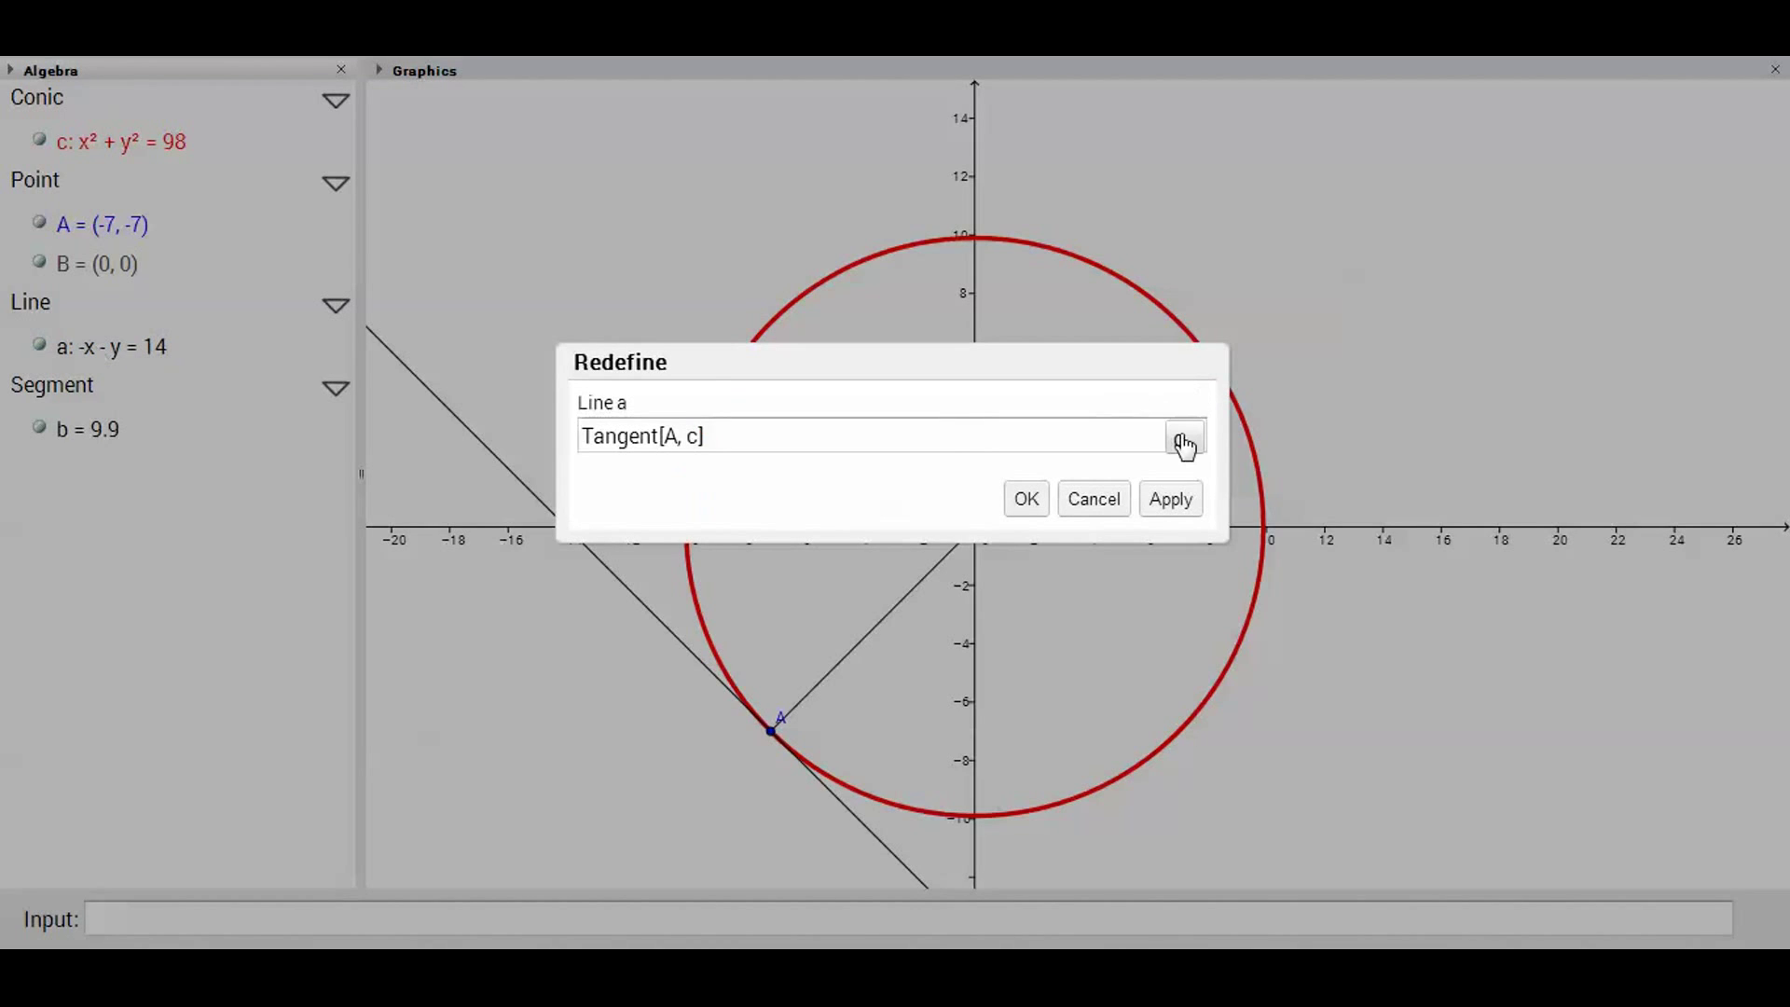
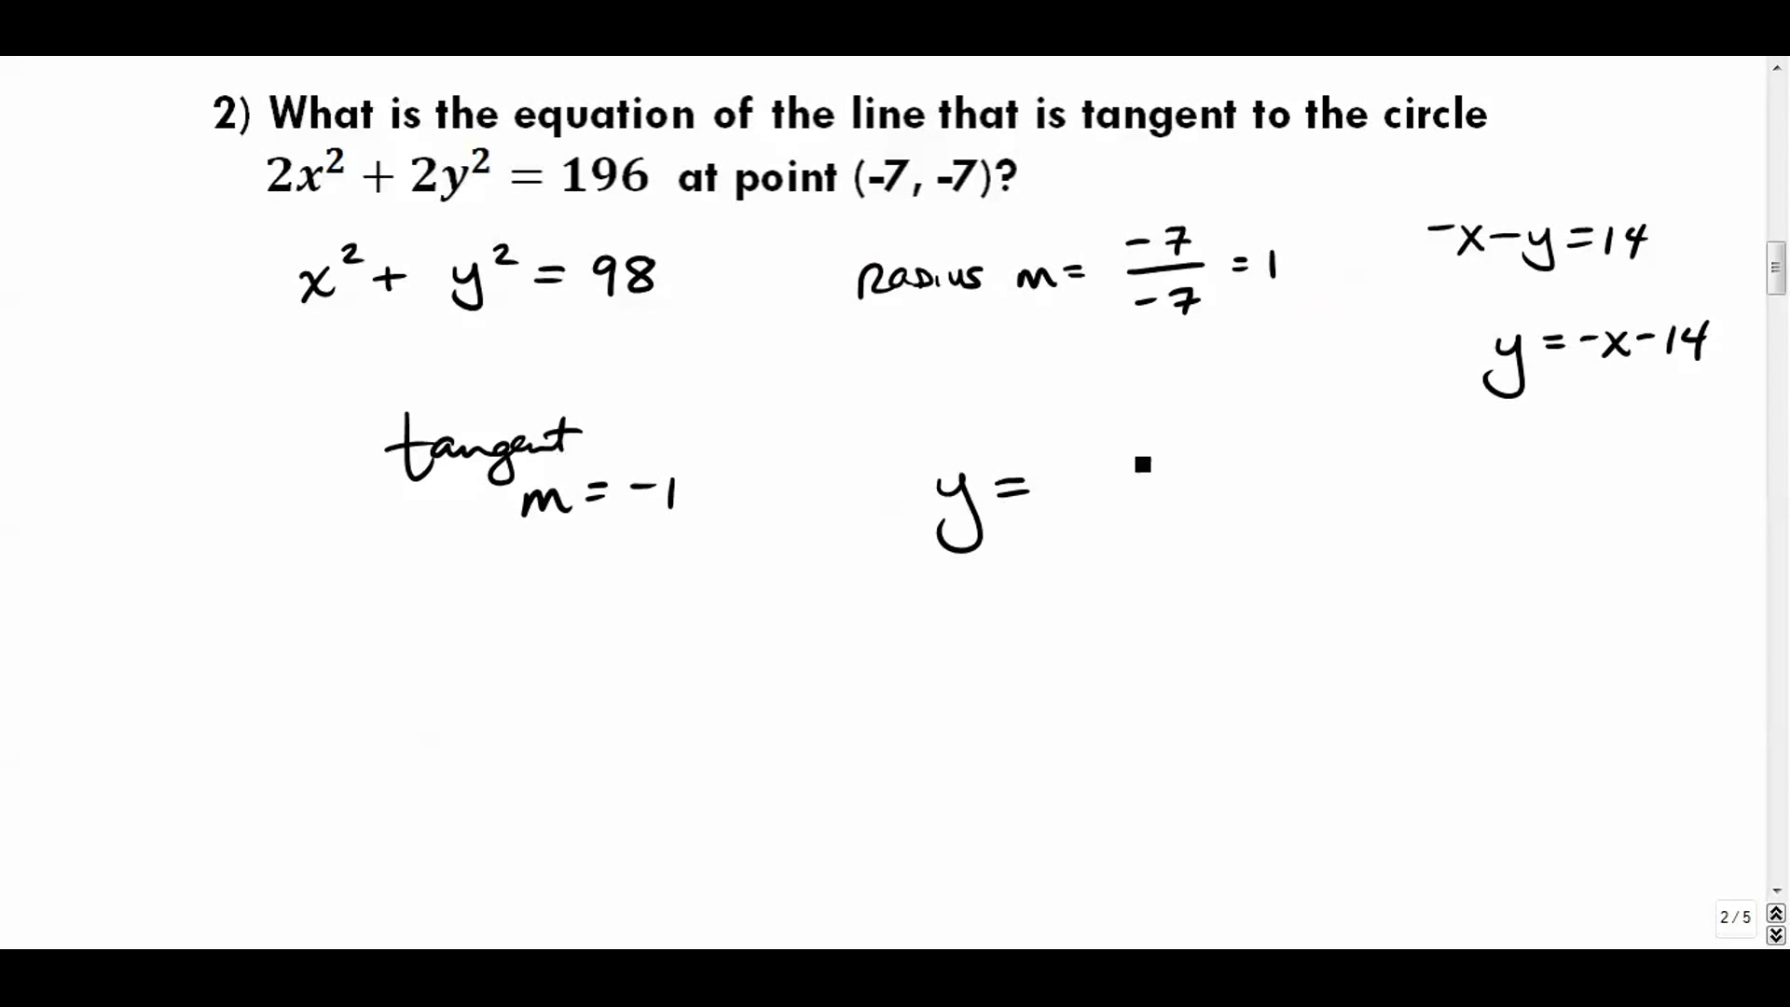
In the handwritten notes, complete the tangent equation as y = -1x + b and circle the point (-7, -7) in red
{"action": "mouse_move", "coordinate": [1097, 463]}
{"action": "left_mouse_down"}
{"action": "mouse_move", "coordinate": [1100, 508]}
{"action": "mouse_move", "coordinate": [1161, 506]}
{"action": "left_mouse_up"}
{"action": "left_click_drag", "start_coordinate": [1160, 478], "coordinate": [1127, 508]}
{"action": "mouse_move", "coordinate": [1199, 468]}
{"action": "left_mouse_down"}
{"action": "mouse_move", "coordinate": [1200, 491]}
{"action": "mouse_move", "coordinate": [1278, 477]}
{"action": "left_mouse_up"}
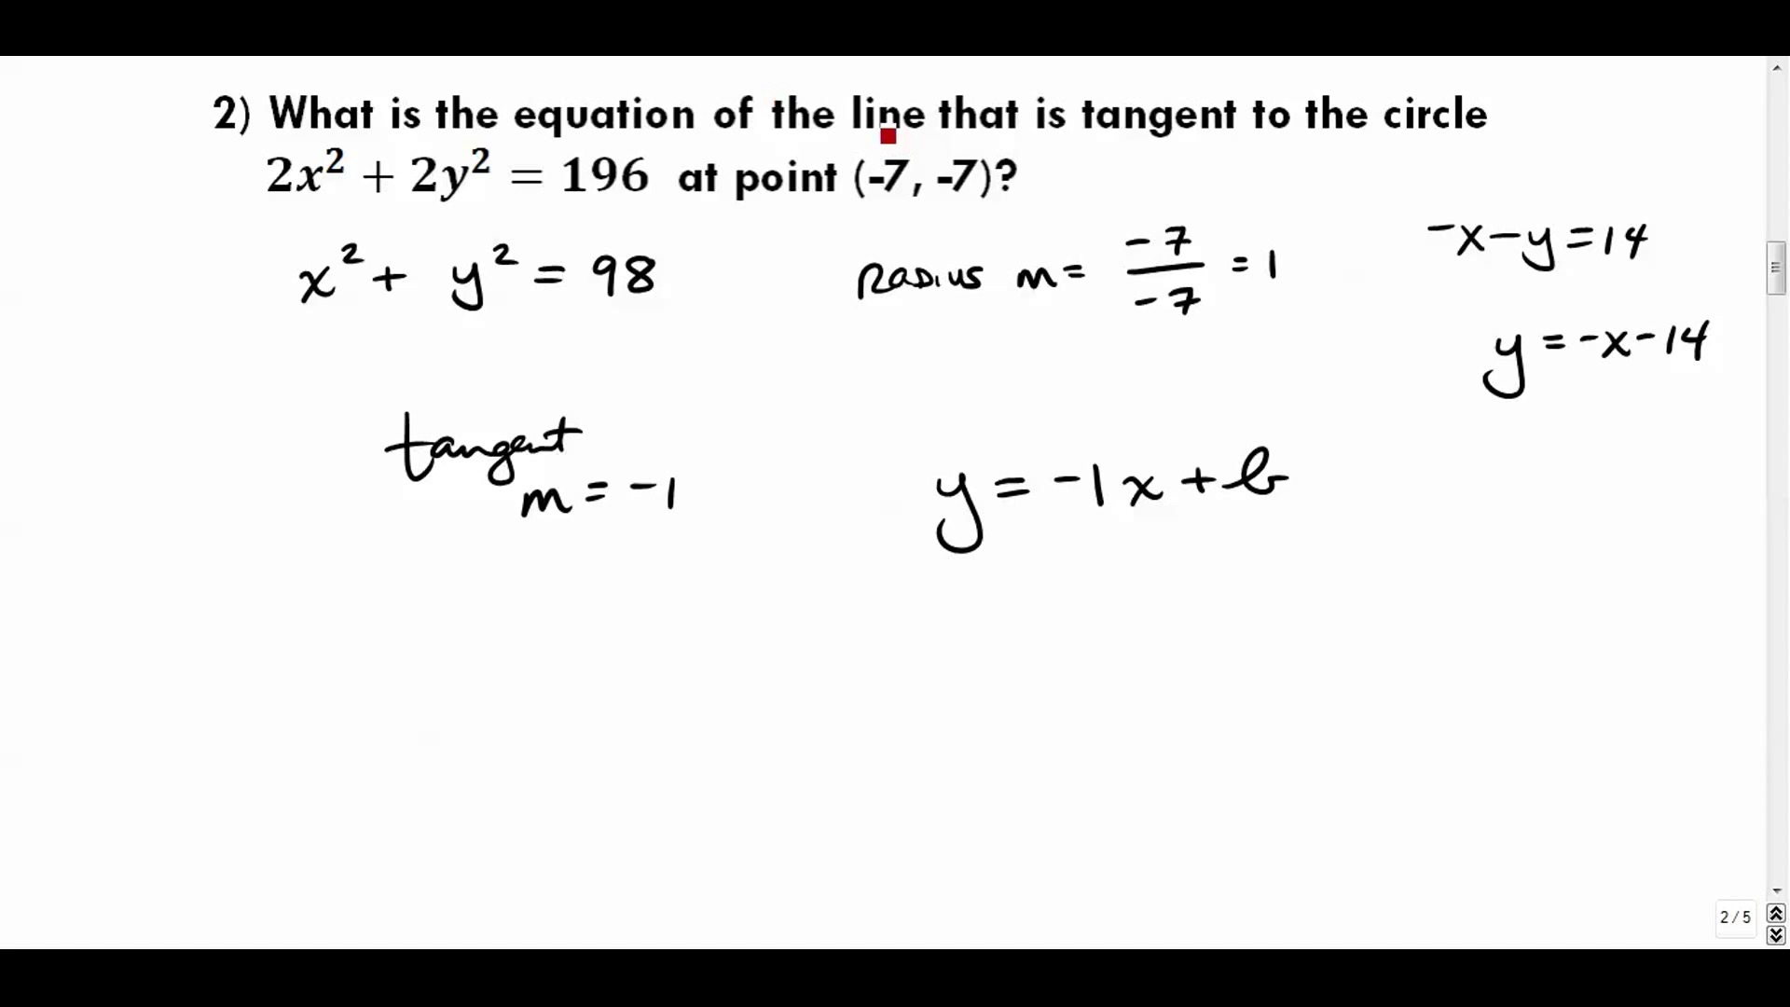
{"action": "mouse_move", "coordinate": [887, 136]}
{"action": "left_mouse_down"}
{"action": "mouse_move", "coordinate": [942, 210]}
{"action": "mouse_move", "coordinate": [845, 201]}
{"action": "left_mouse_up"}
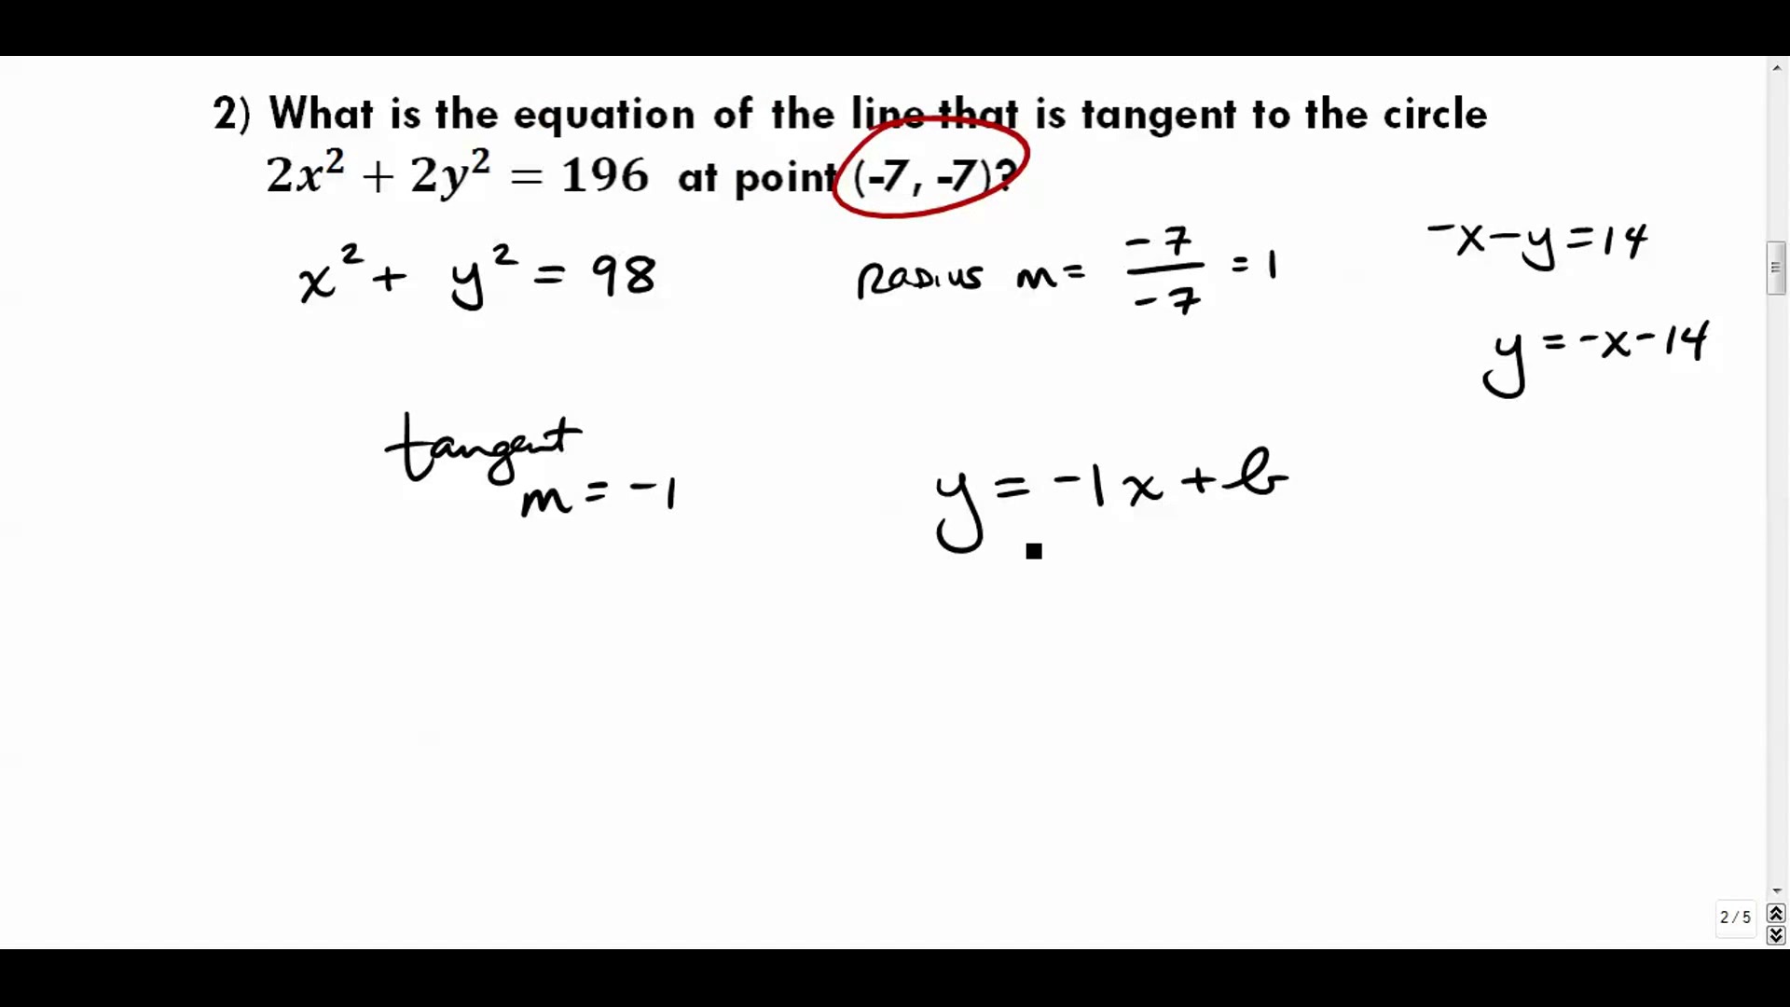
Write out the solution for b below the equation: -7 = -1(-7) + b, -7 = 7 + b, -14 = b
{"action": "left_click_drag", "start_coordinate": [1027, 611], "coordinate": [1058, 610]}
{"action": "mouse_move", "coordinate": [1029, 626]}
{"action": "left_mouse_down"}
{"action": "mouse_move", "coordinate": [1115, 620]}
{"action": "mouse_move", "coordinate": [1133, 638]}
{"action": "left_mouse_up"}
{"action": "mouse_move", "coordinate": [1177, 588]}
{"action": "left_mouse_down"}
{"action": "mouse_move", "coordinate": [1178, 642]}
{"action": "mouse_move", "coordinate": [1283, 641]}
{"action": "left_mouse_up"}
{"action": "mouse_move", "coordinate": [1325, 603]}
{"action": "left_mouse_down"}
{"action": "mouse_move", "coordinate": [1323, 639]}
{"action": "mouse_move", "coordinate": [1342, 618]}
{"action": "left_mouse_up"}
{"action": "left_click_drag", "start_coordinate": [1380, 586], "coordinate": [1414, 617]}
{"action": "left_click_drag", "start_coordinate": [998, 734], "coordinate": [986, 774]}
{"action": "left_click_drag", "start_coordinate": [1042, 740], "coordinate": [1234, 776]}
{"action": "left_click_drag", "start_coordinate": [1218, 761], "coordinate": [1321, 746]}
{"action": "left_click_drag", "start_coordinate": [994, 859], "coordinate": [1043, 882]}
{"action": "mouse_move", "coordinate": [1063, 842]}
{"action": "left_mouse_down"}
{"action": "mouse_move", "coordinate": [1089, 866]}
{"action": "mouse_move", "coordinate": [1078, 884]}
{"action": "left_mouse_up"}
{"action": "mouse_move", "coordinate": [1110, 851]}
{"action": "left_mouse_down"}
{"action": "mouse_move", "coordinate": [1168, 877]}
{"action": "mouse_move", "coordinate": [1217, 852]}
{"action": "left_mouse_up"}
Write the answer y = -x - 14 with a box around it, and tick the matching equation noted beside the radius slope
{"action": "mouse_move", "coordinate": [446, 695]}
{"action": "left_mouse_down"}
{"action": "mouse_move", "coordinate": [466, 746]}
{"action": "mouse_move", "coordinate": [534, 692]}
{"action": "left_mouse_up"}
{"action": "left_click_drag", "start_coordinate": [509, 711], "coordinate": [661, 706]}
{"action": "left_click_drag", "start_coordinate": [659, 678], "coordinate": [623, 707]}
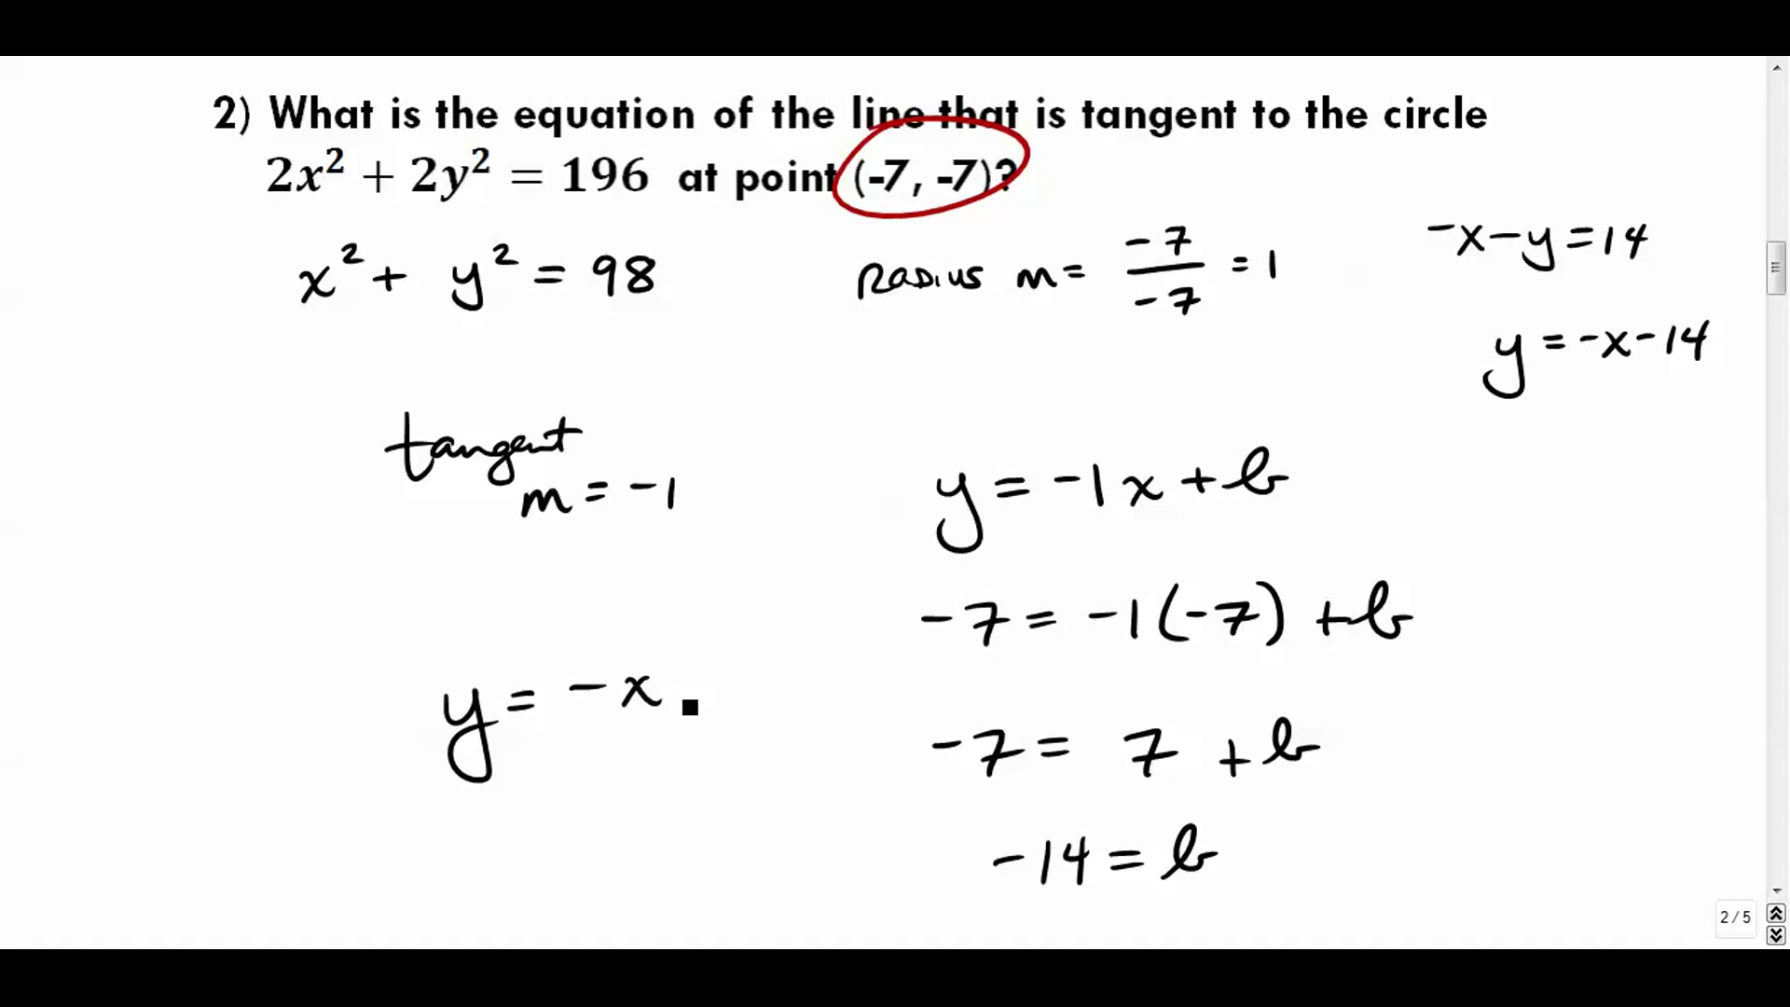
{"action": "left_click_drag", "start_coordinate": [751, 669], "coordinate": [770, 714]}
{"action": "mouse_move", "coordinate": [438, 653]}
{"action": "left_mouse_down"}
{"action": "mouse_move", "coordinate": [728, 767]}
{"action": "mouse_move", "coordinate": [605, 650]}
{"action": "mouse_move", "coordinate": [460, 653]}
{"action": "left_mouse_up"}
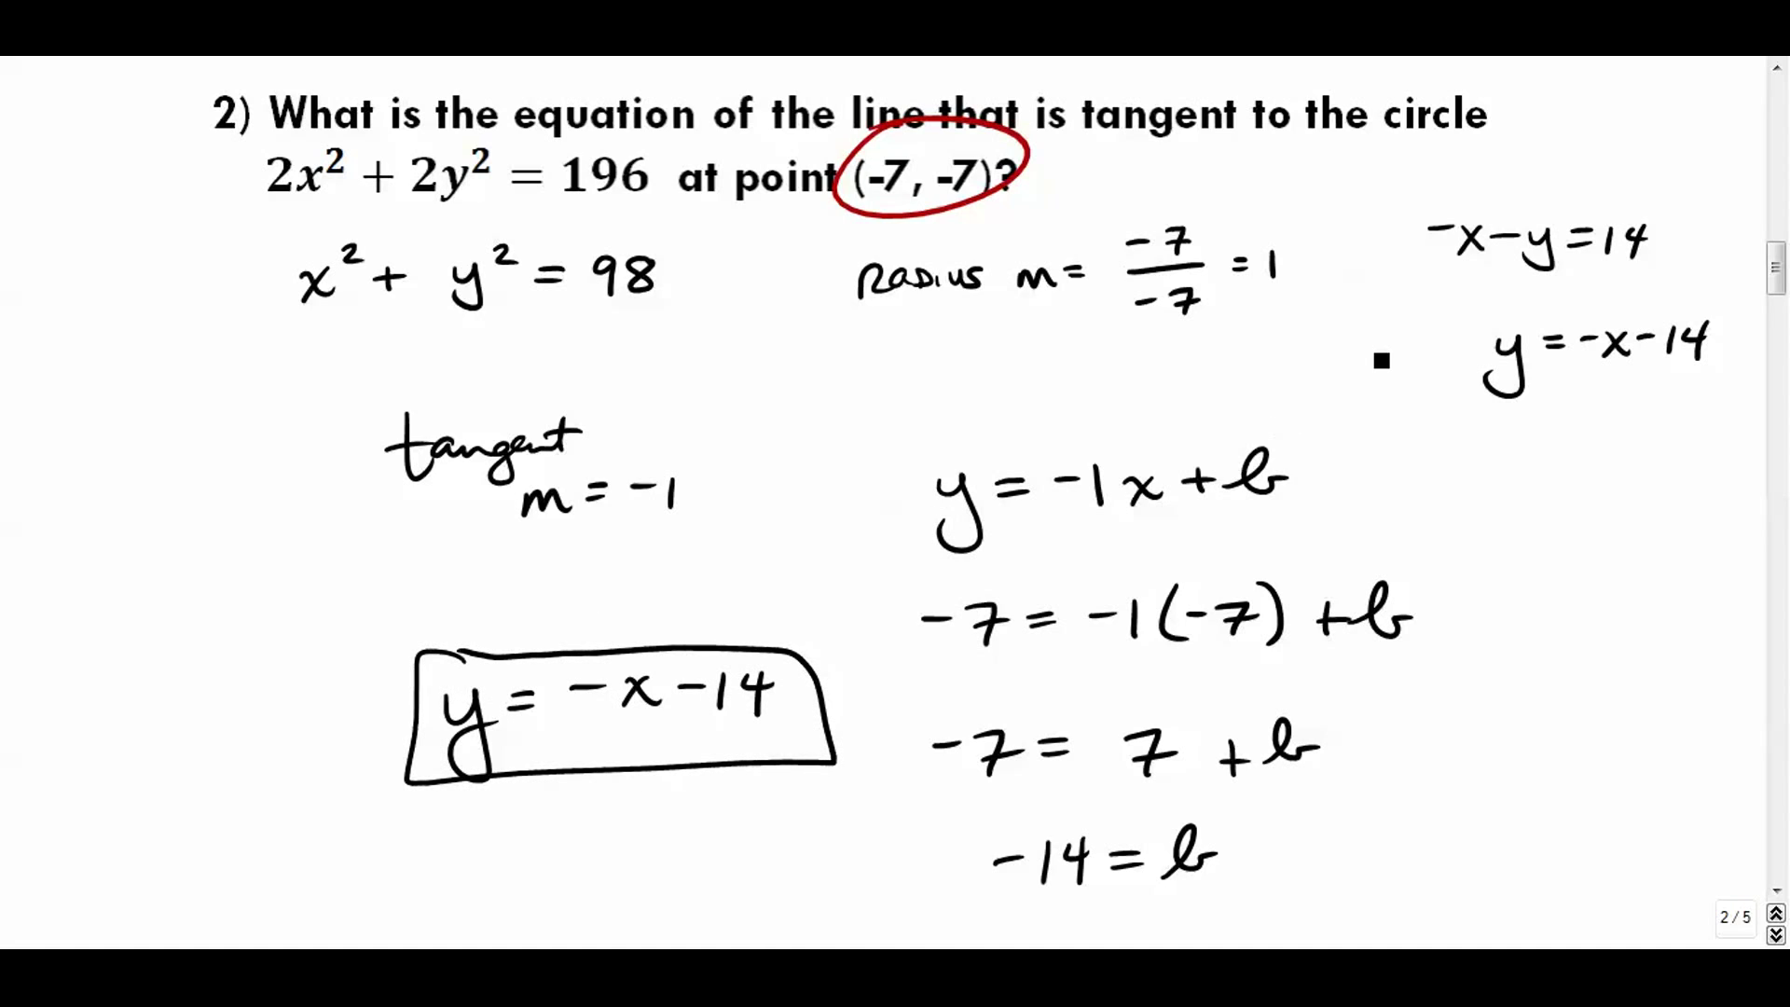
{"action": "left_click_drag", "start_coordinate": [1401, 343], "coordinate": [1503, 306]}
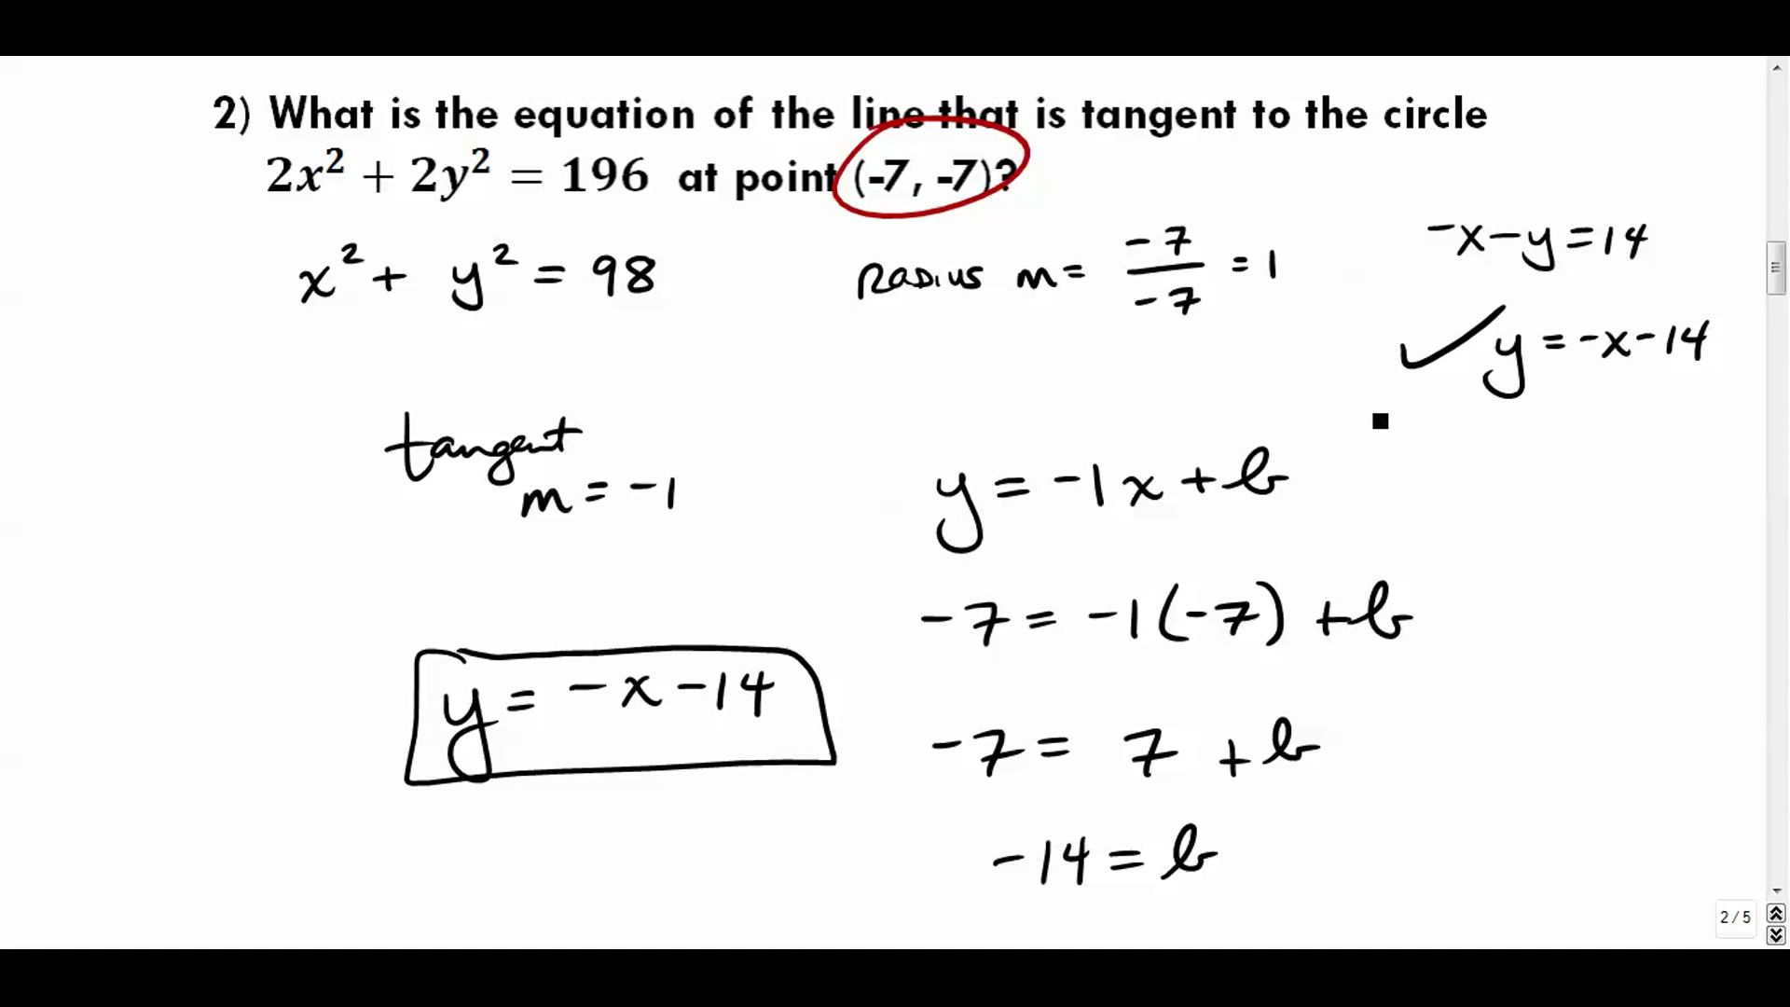
Bring up problem 3 about the circle (x - 3)² + y² = 34 and write its centre as C(3, 0)
{"action": "left_click_drag", "start_coordinate": [1777, 272], "coordinate": [1777, 422]}
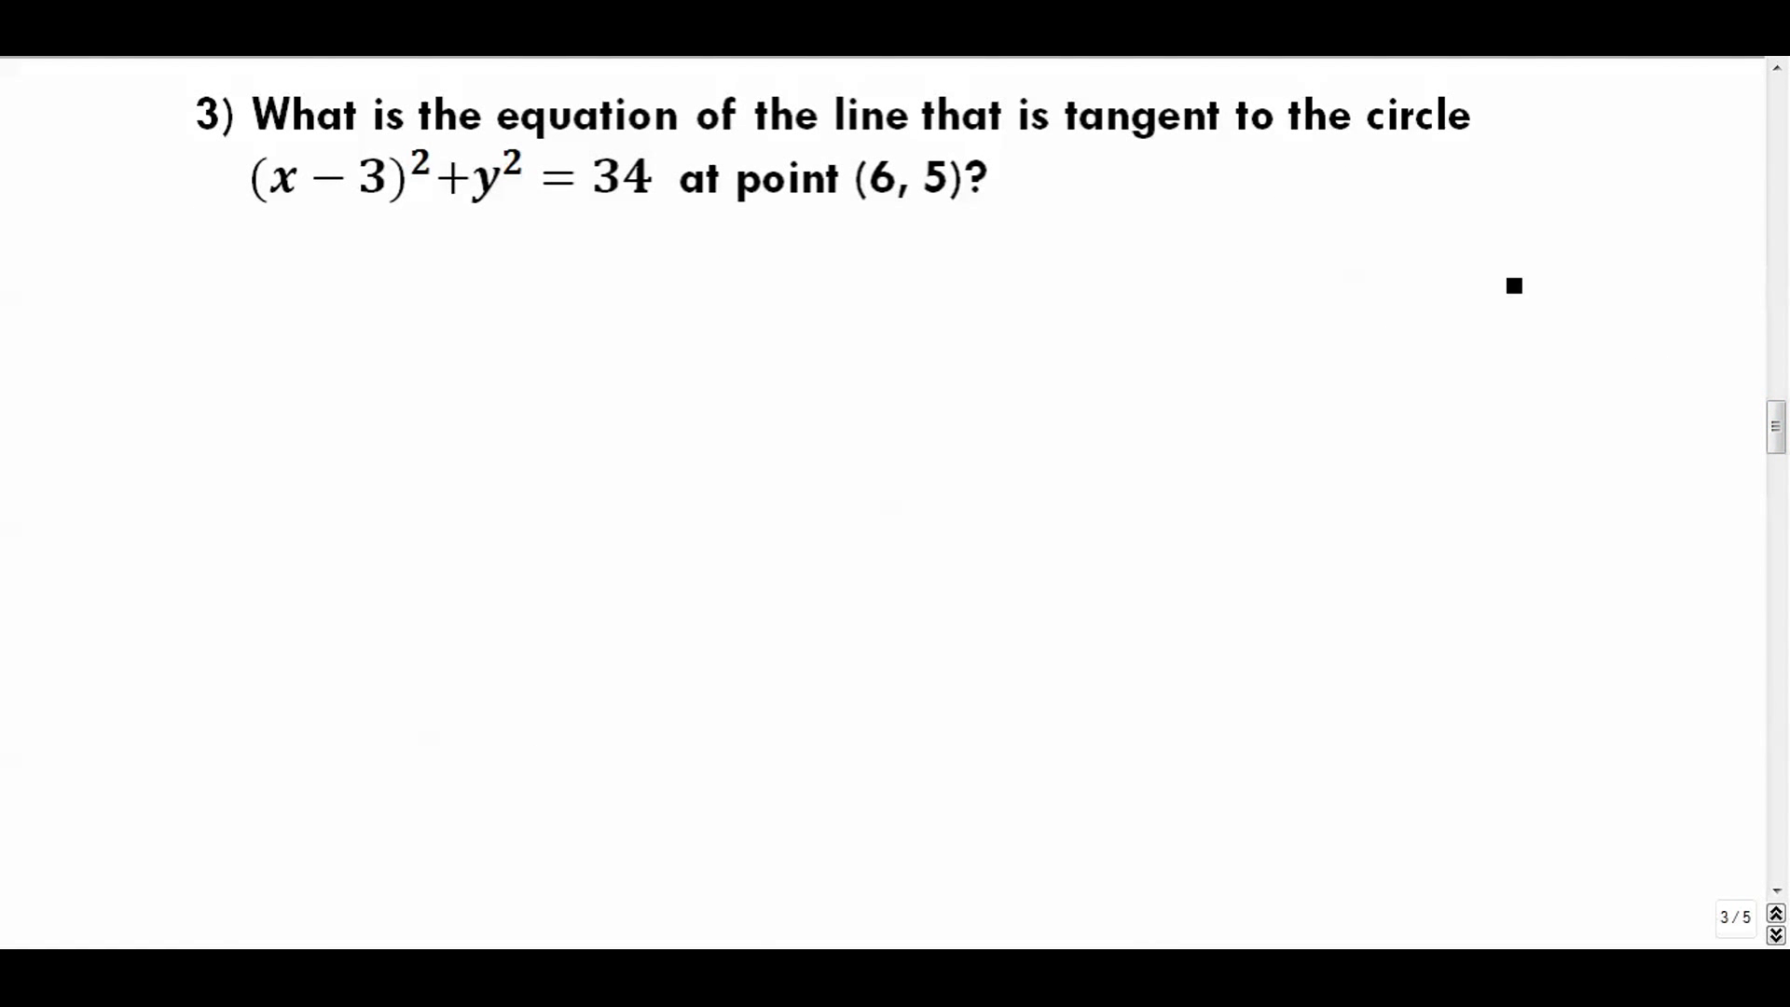
{"action": "left_click_drag", "start_coordinate": [339, 260], "coordinate": [343, 287]}
{"action": "mouse_move", "coordinate": [382, 244]}
{"action": "left_mouse_down"}
{"action": "mouse_move", "coordinate": [382, 296]}
{"action": "mouse_move", "coordinate": [411, 268]}
{"action": "mouse_move", "coordinate": [403, 287]}
{"action": "left_mouse_up"}
{"action": "left_click_drag", "start_coordinate": [433, 280], "coordinate": [451, 262]}
{"action": "left_click_drag", "start_coordinate": [471, 237], "coordinate": [481, 285]}
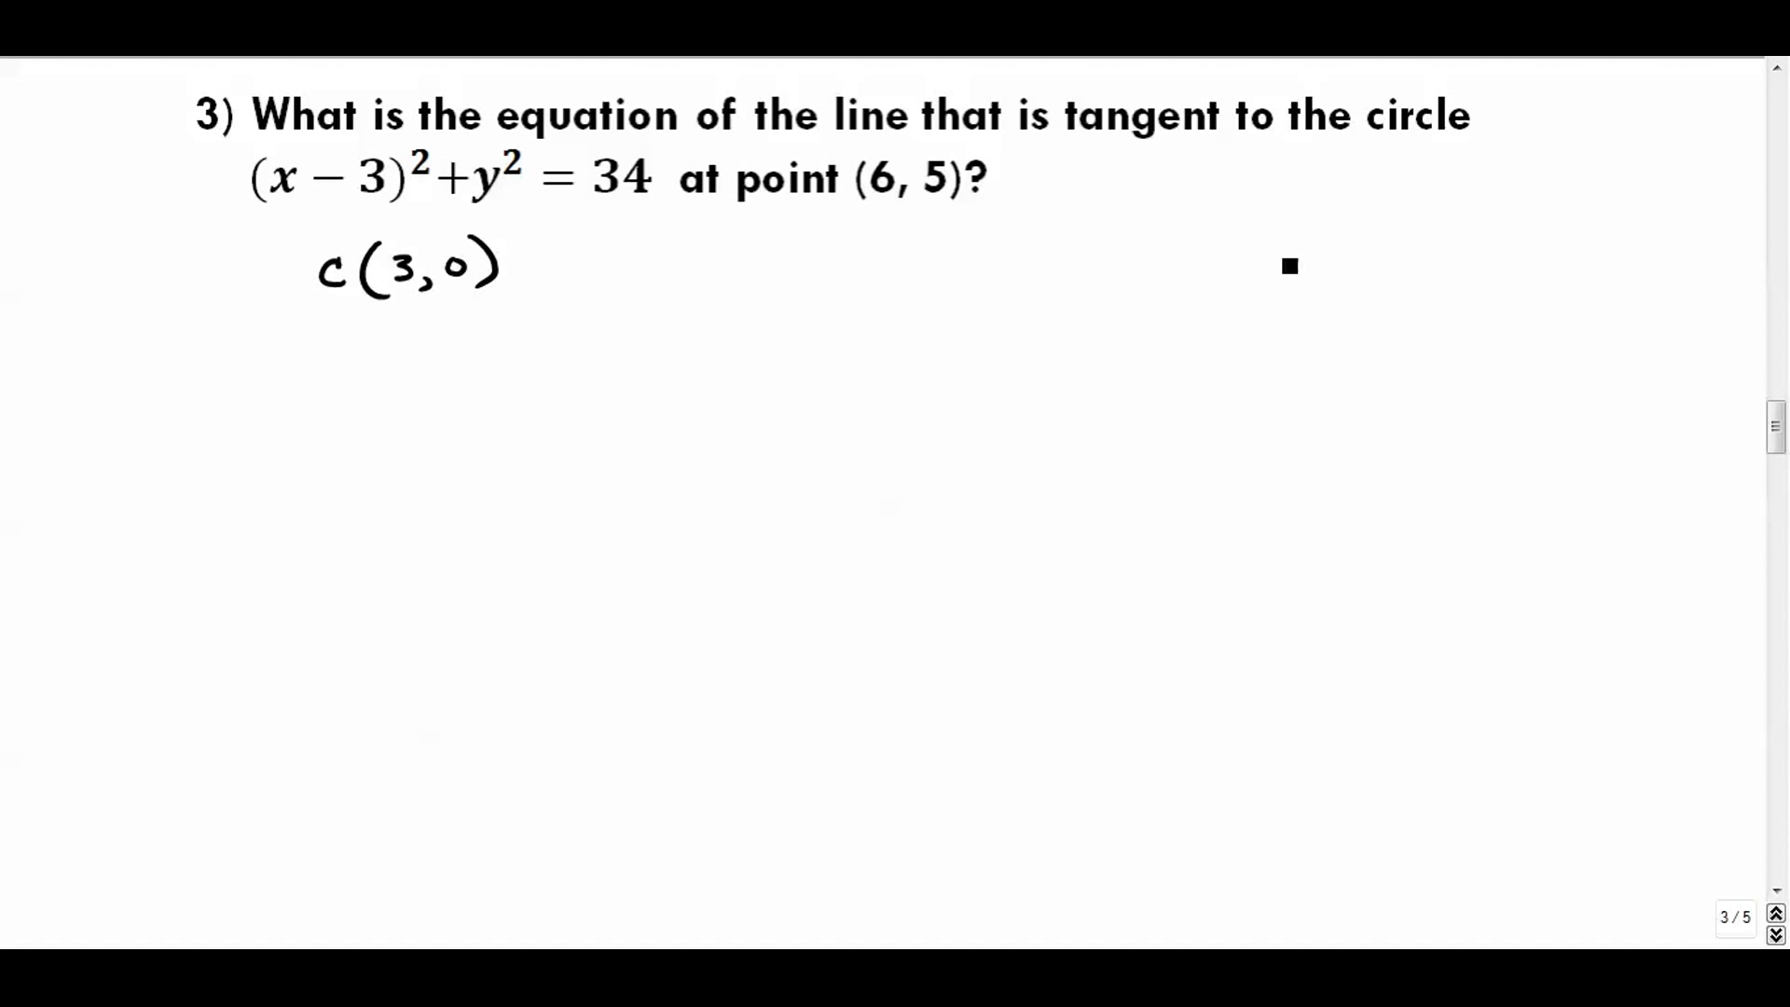
{"action": "left_click_drag", "start_coordinate": [855, 211], "coordinate": [984, 215]}
{"action": "key", "text": "ctrl+z"}
Switch to GeoGebra and change the equation of circle c to (x - 3)² + y² = 34
{"action": "key", "text": "alt+Tab"}
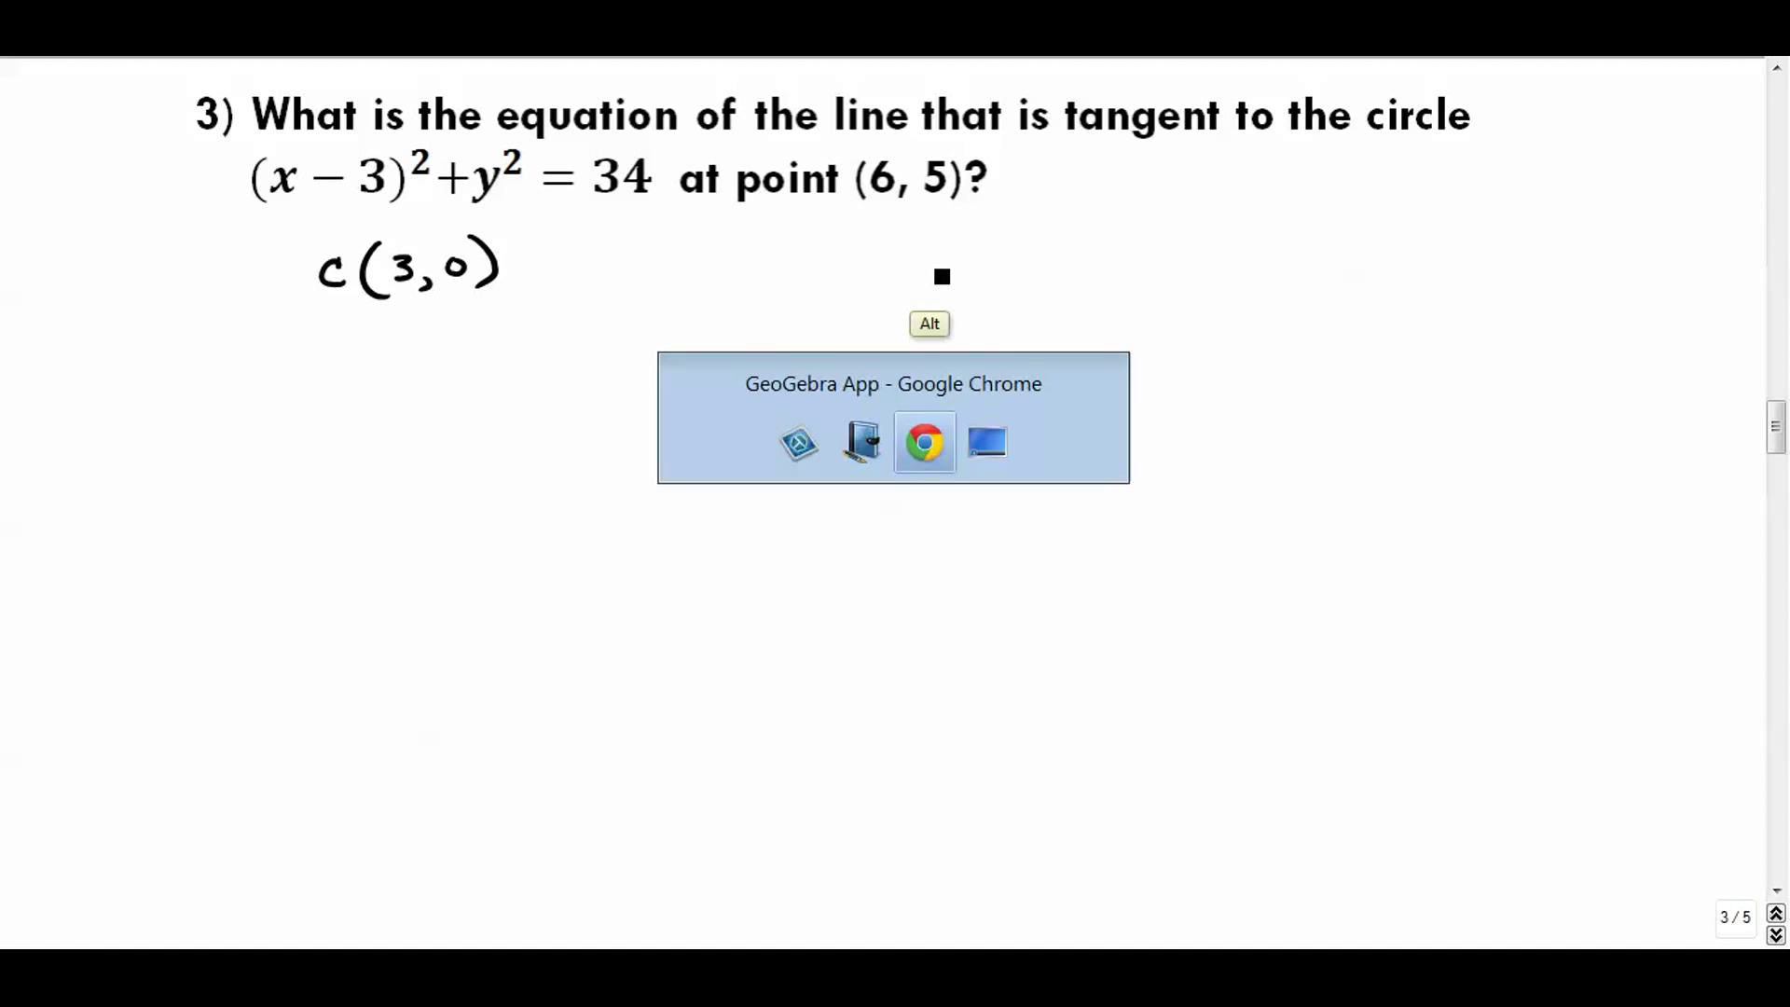
{"action": "left_click", "coordinate": [140, 159]}
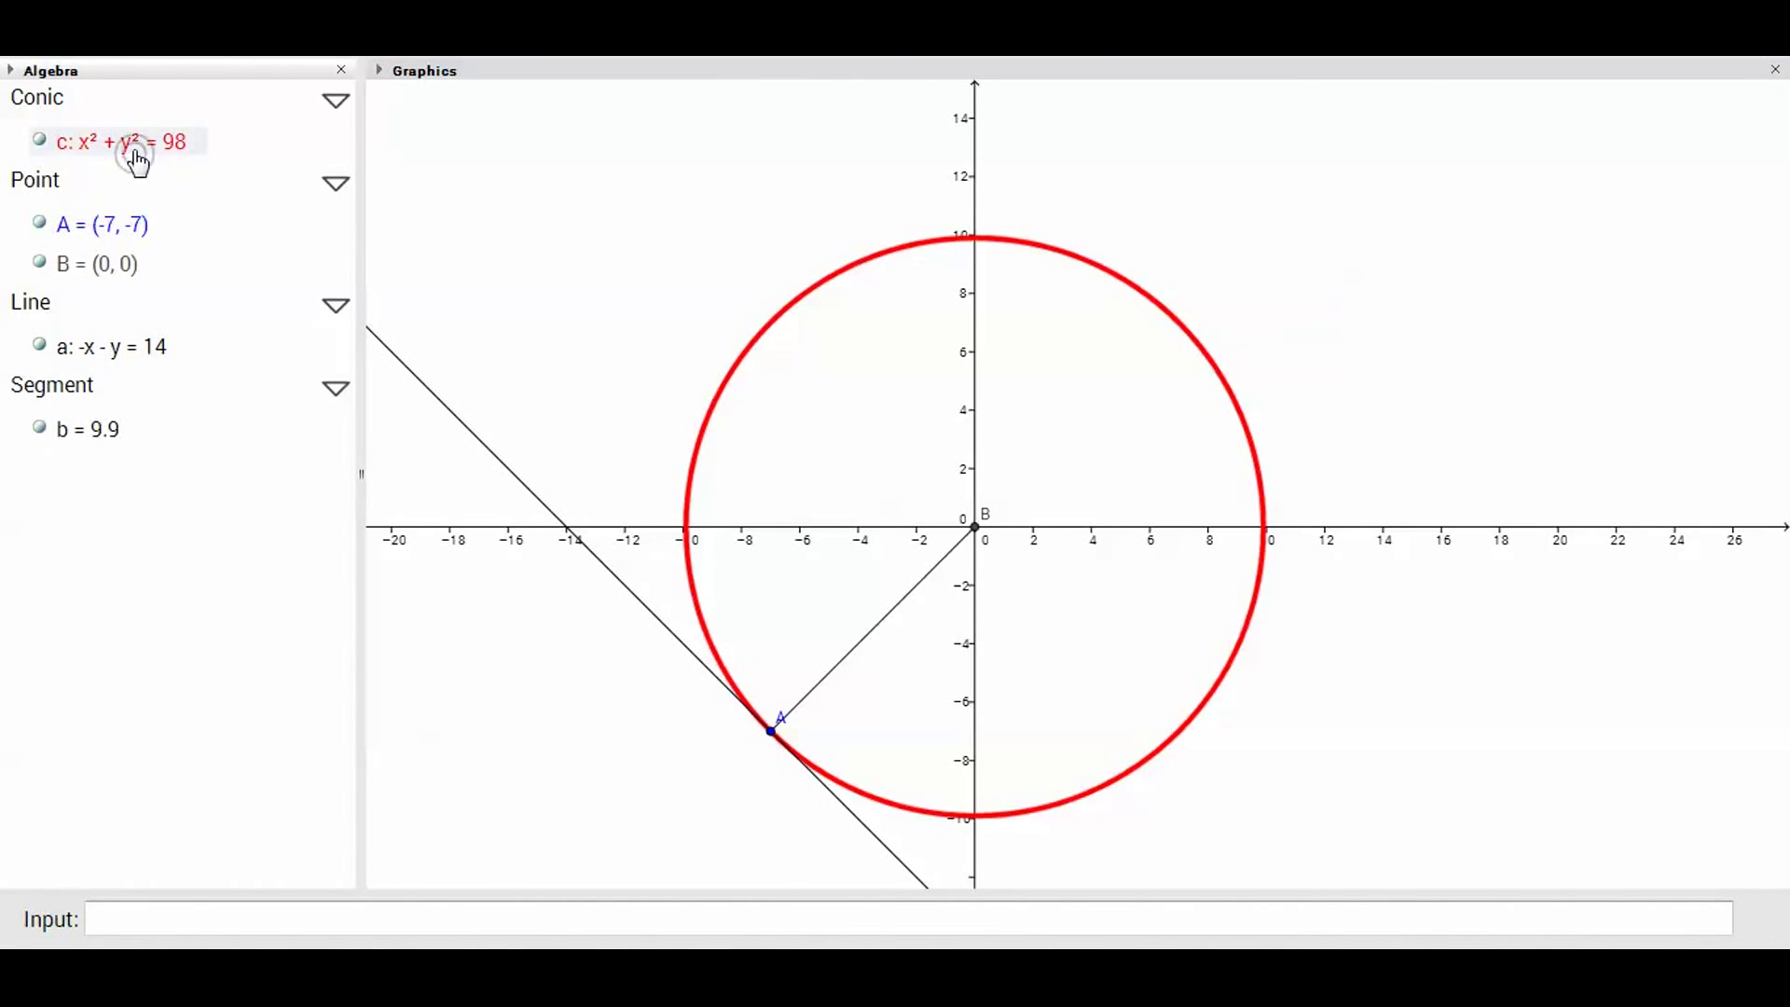
{"action": "left_click", "coordinate": [184, 166]}
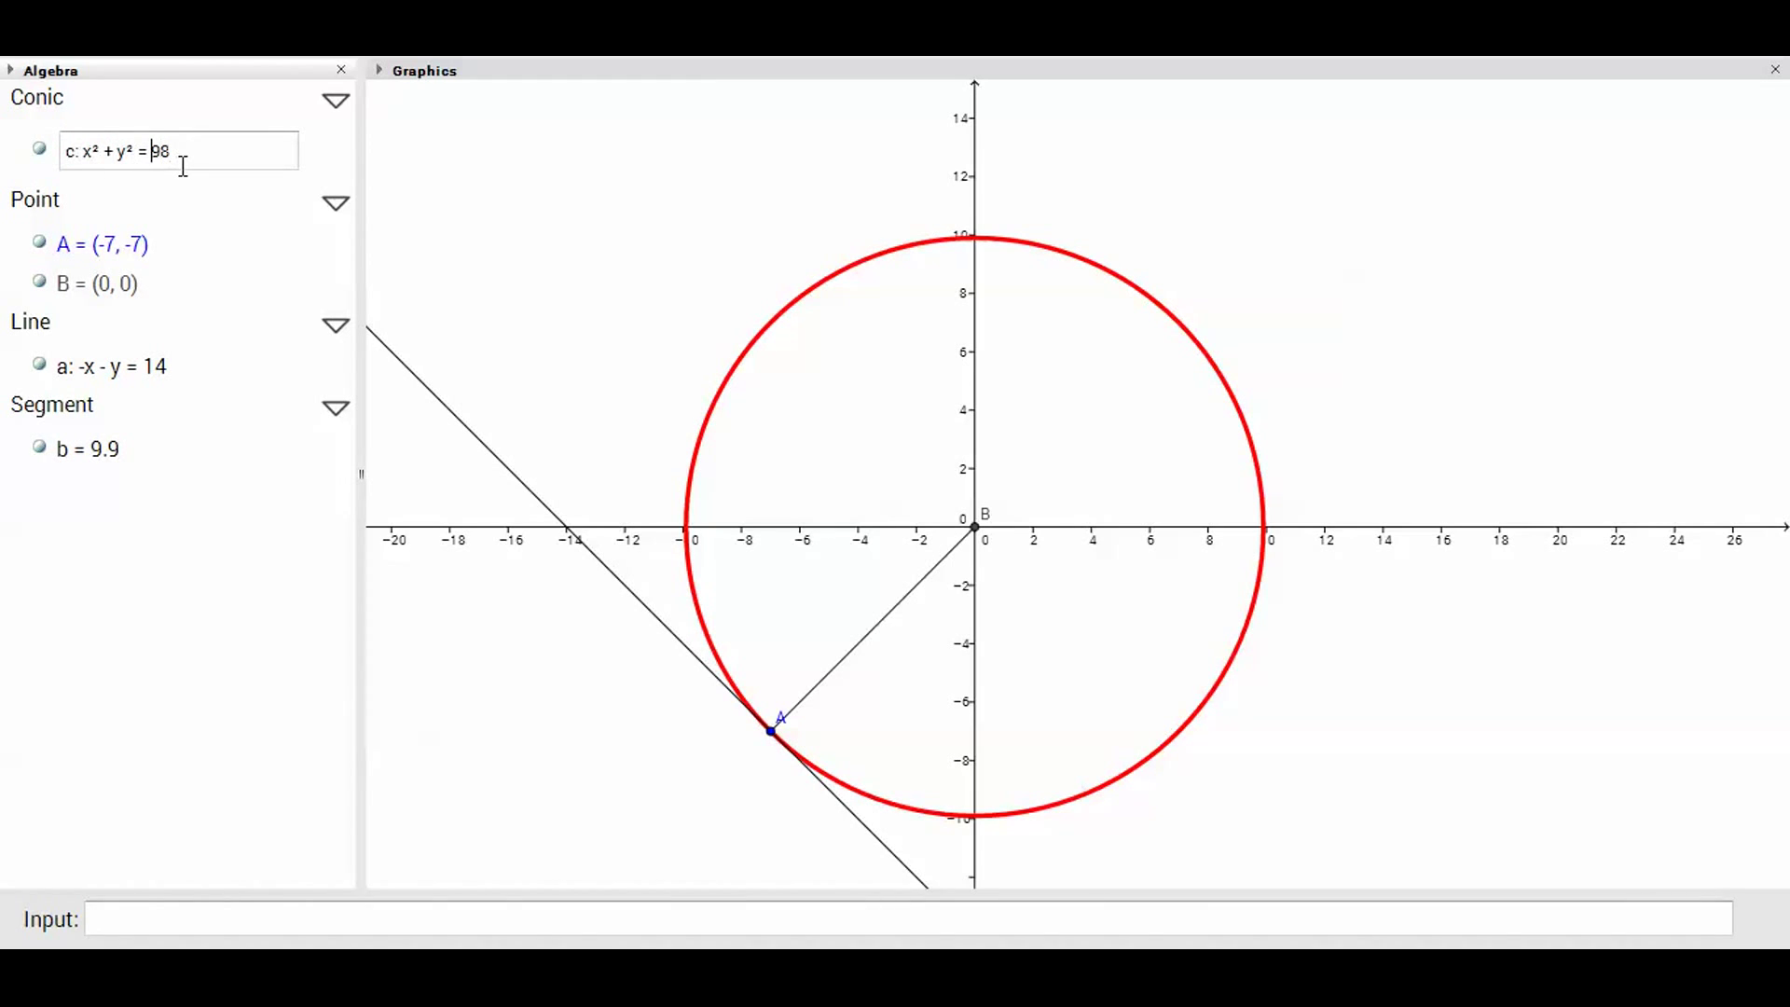
{"action": "key", "text": "Home"}
{"action": "key", "text": "Right"}
{"action": "key", "text": "Right"}
{"action": "key", "text": "Right"}
{"action": "type", "text": "(-3)"}
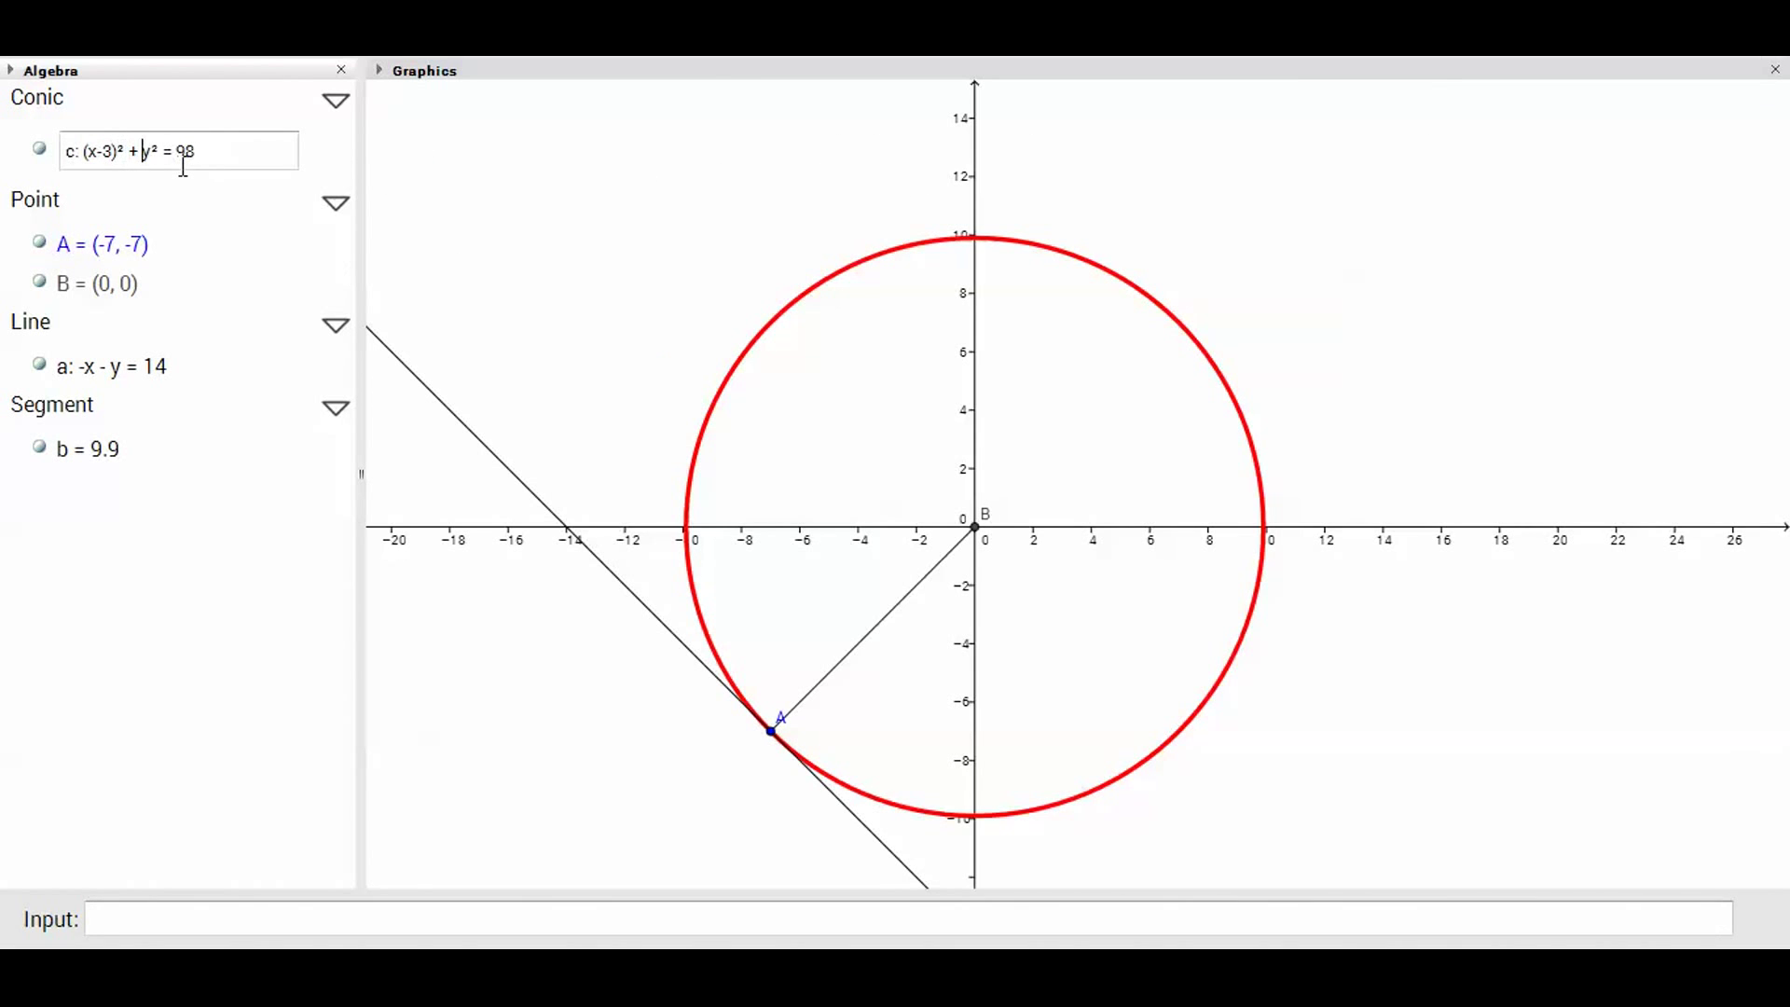
{"action": "key", "text": "alt+Tab"}
{"action": "key", "text": "alt+Tab"}
{"action": "left_click", "coordinate": [183, 159]}
{"action": "key", "text": "Return"}
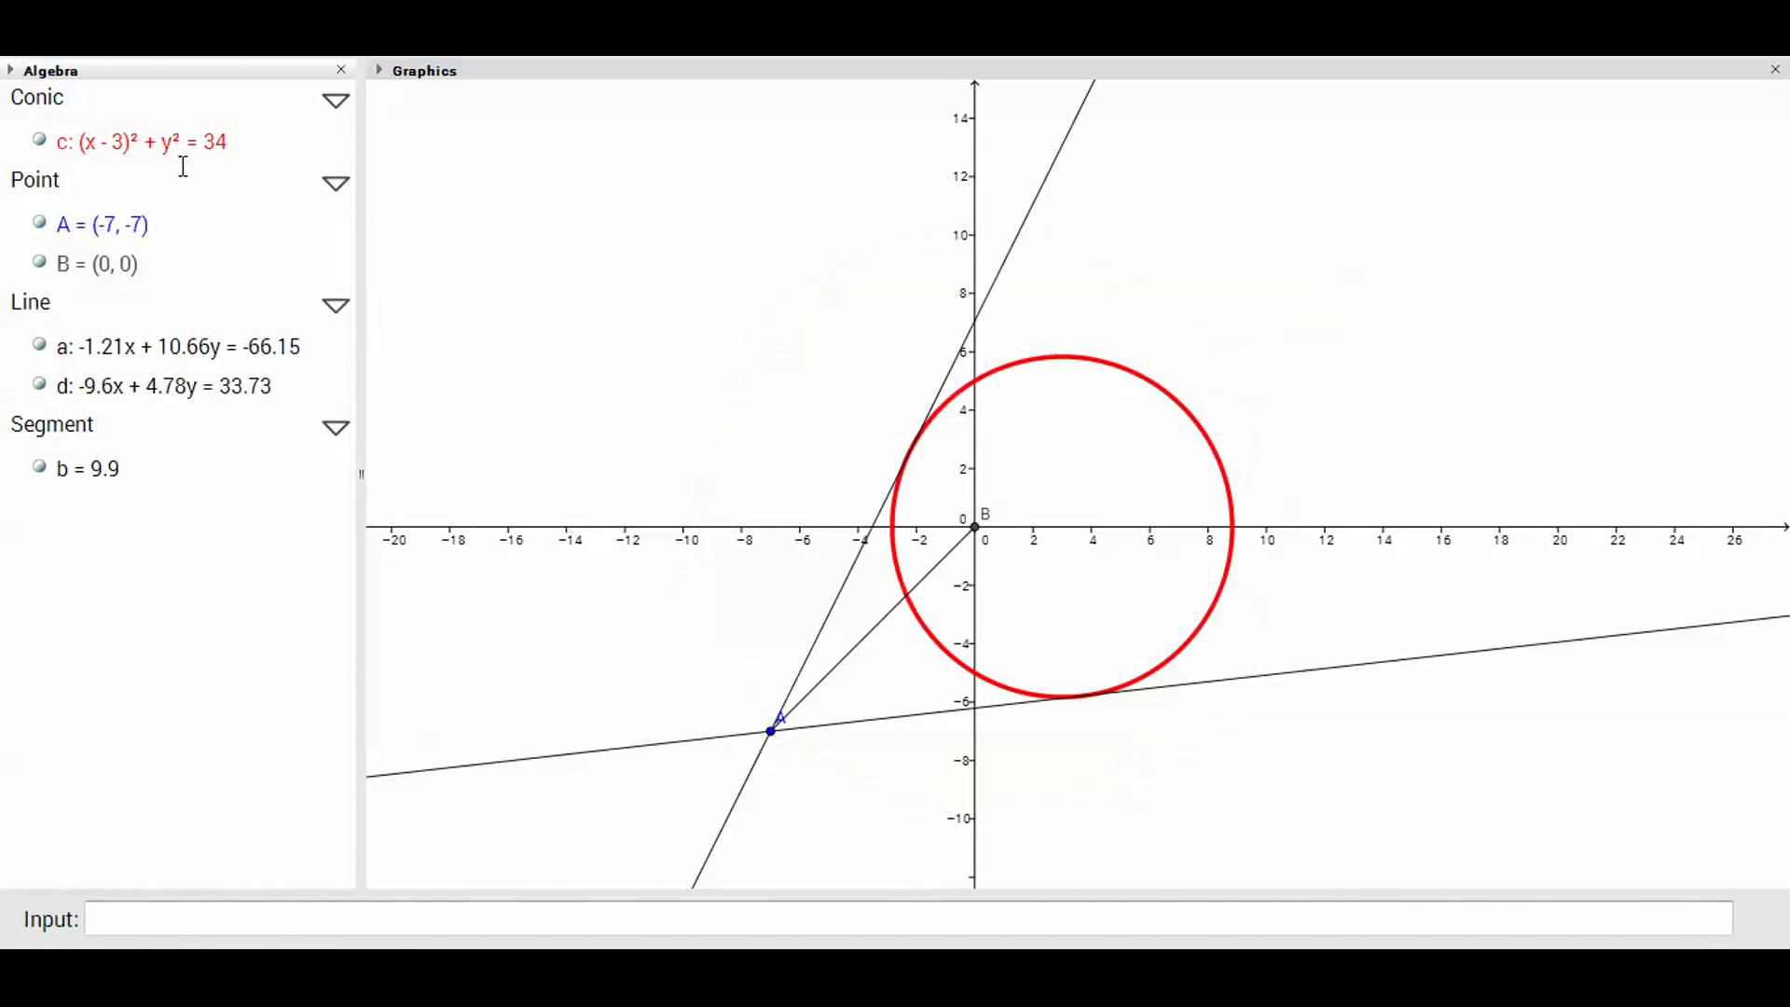
Delete points A and B together with the lines and segment that depend on them
{"action": "left_click", "coordinate": [103, 225]}
{"action": "key", "text": "Delete"}
{"action": "left_click", "coordinate": [103, 225]}
{"action": "key", "text": "Delete"}
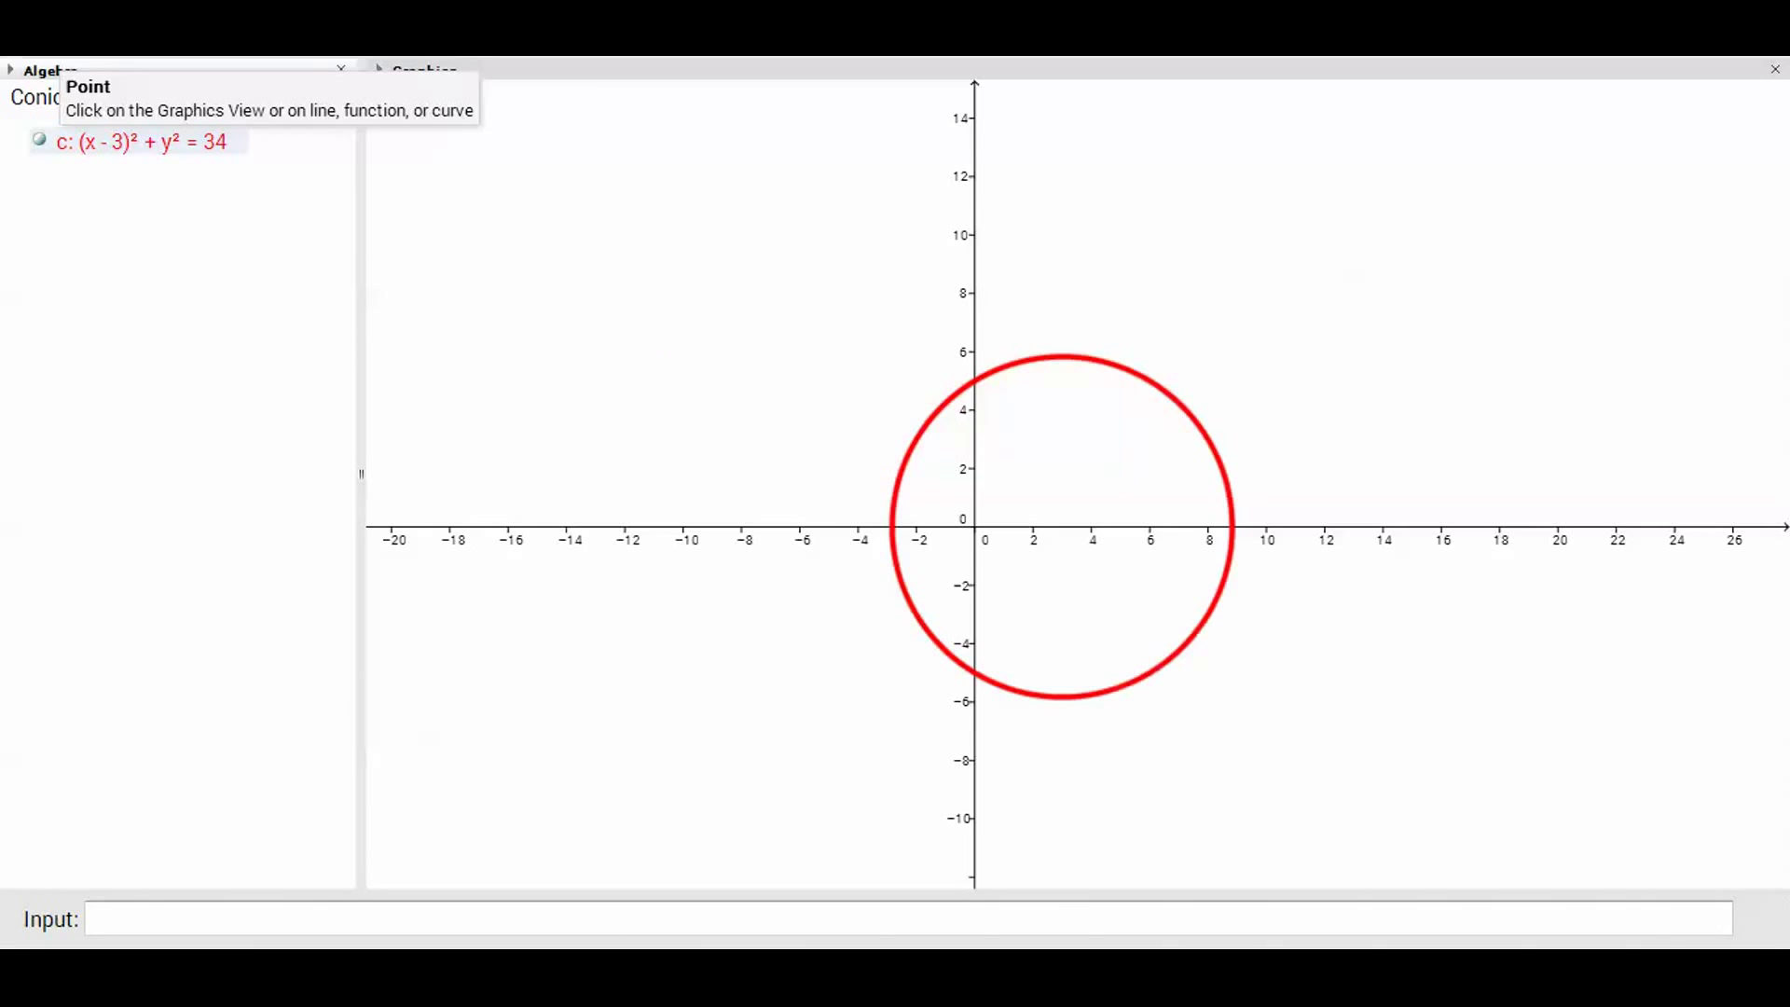
Place a free point A inside the circle and change its coordinates to (6, 5)
{"action": "left_click", "coordinate": [1150, 428]}
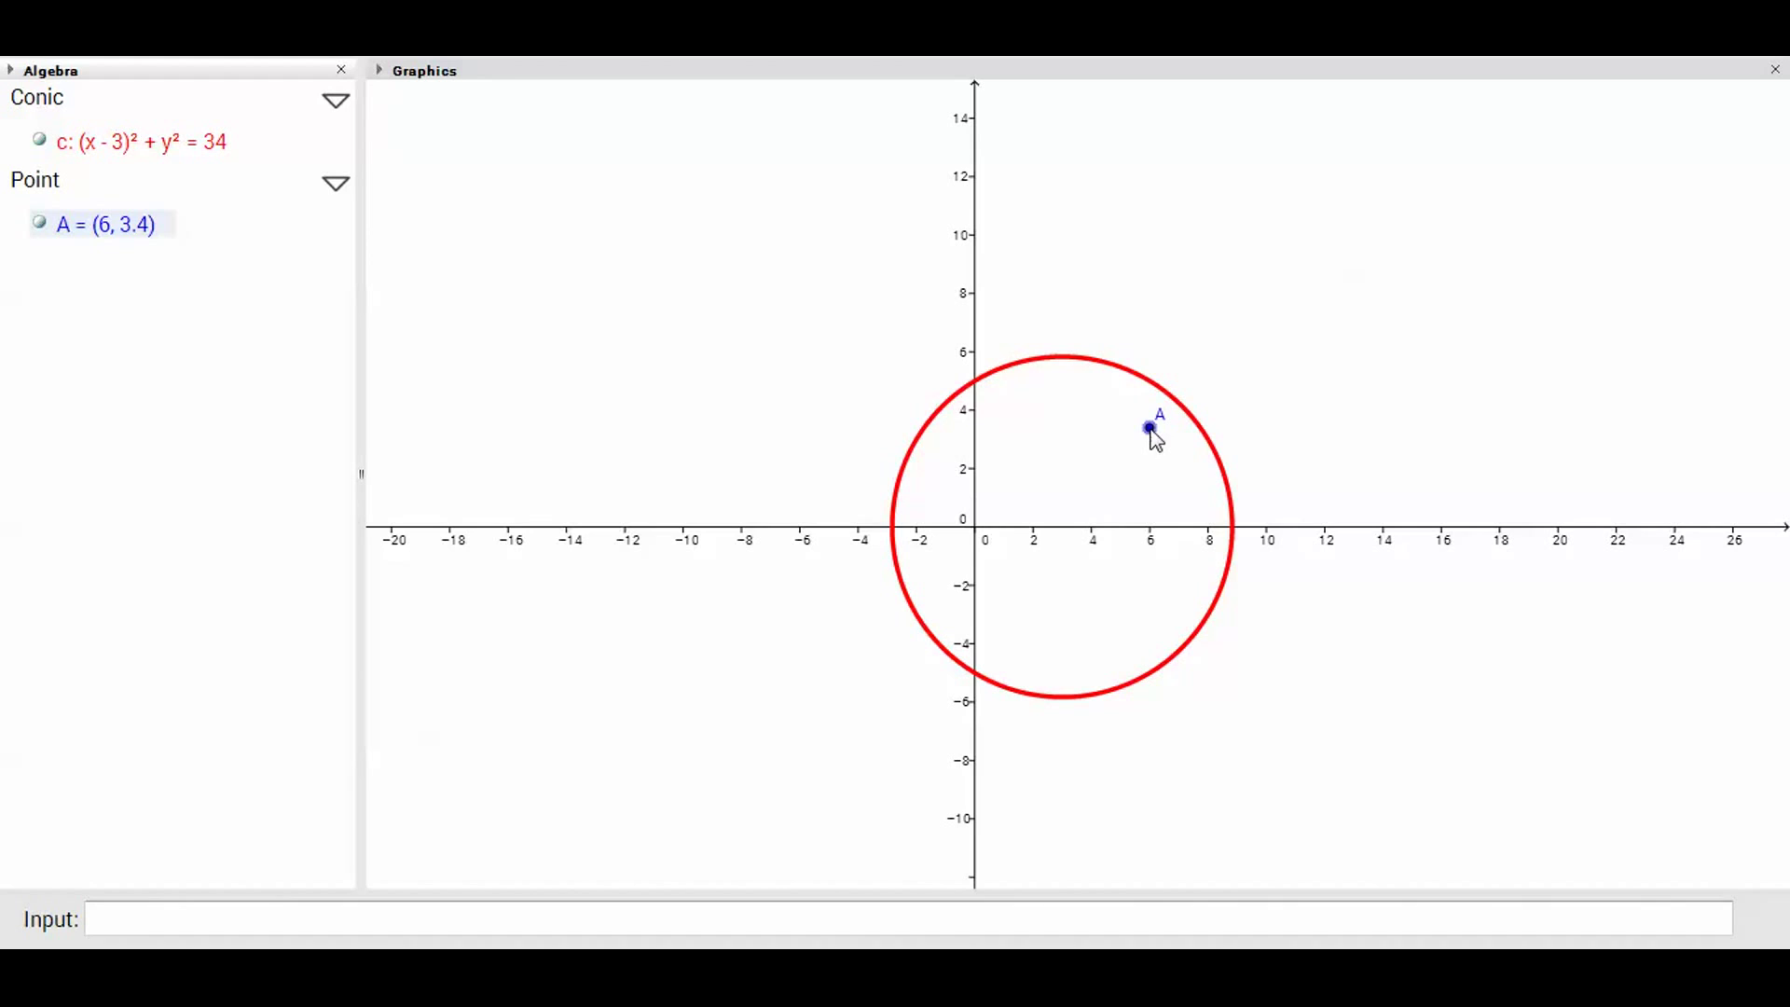
{"action": "double_click", "coordinate": [140, 226]}
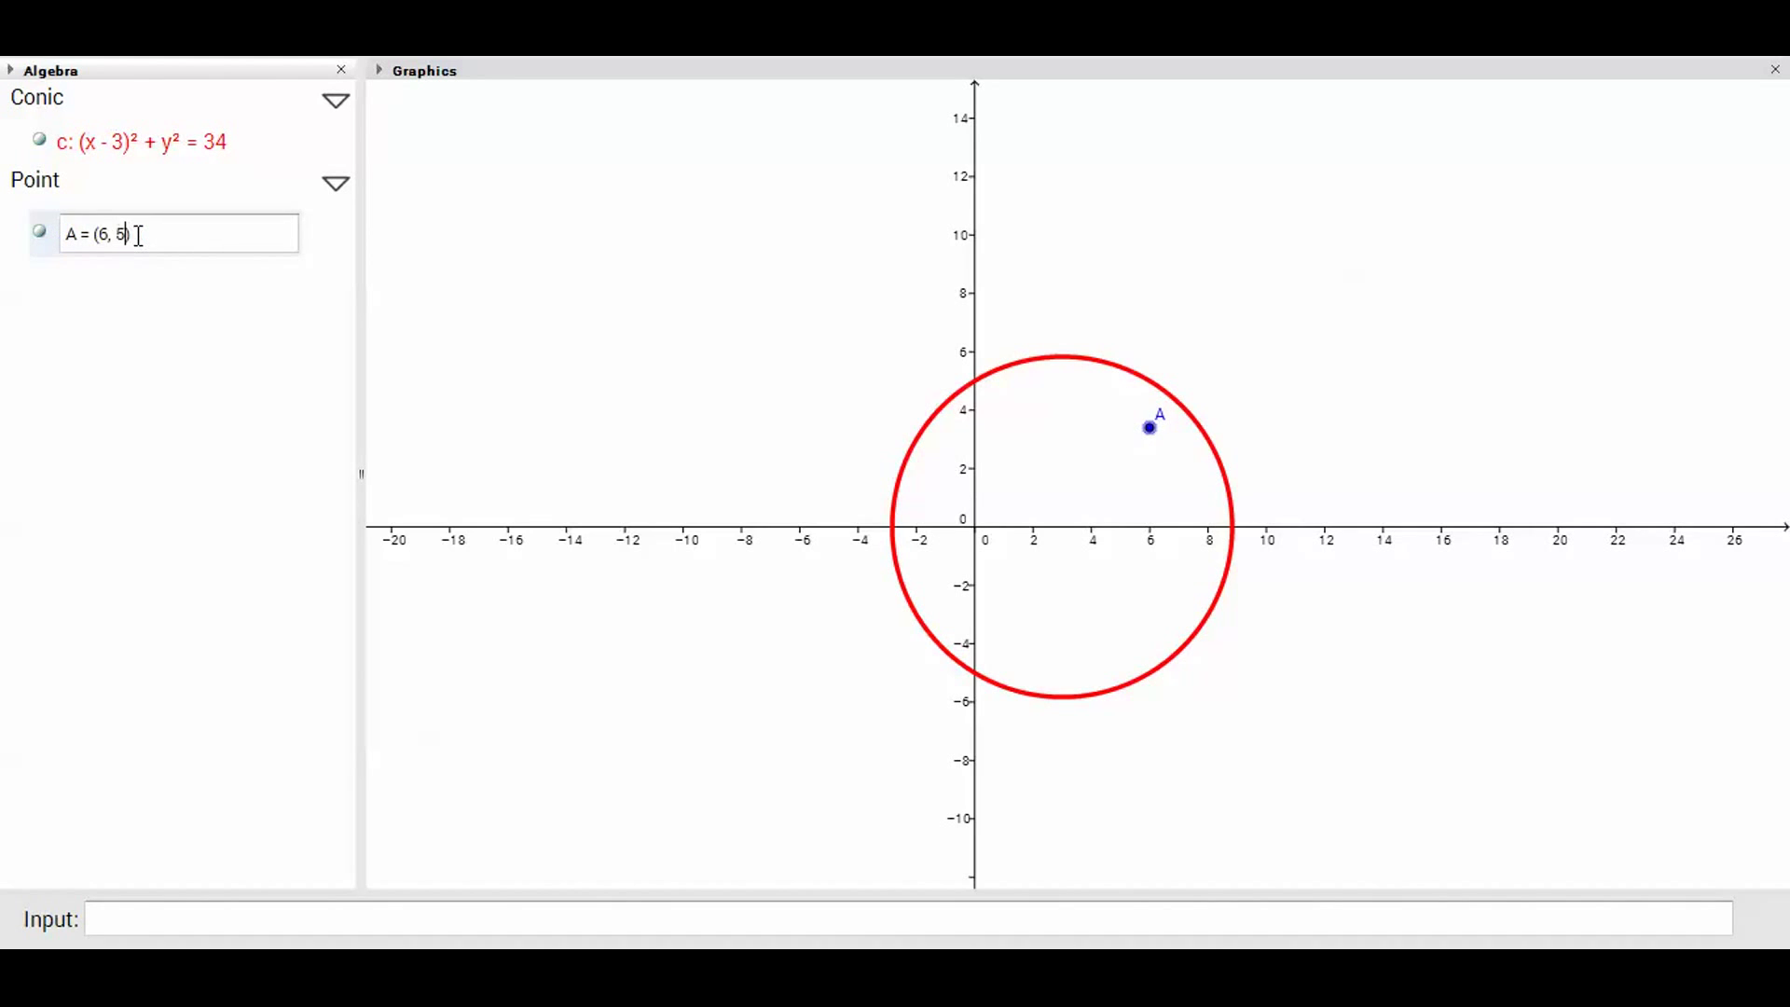
{"action": "key", "text": "Return"}
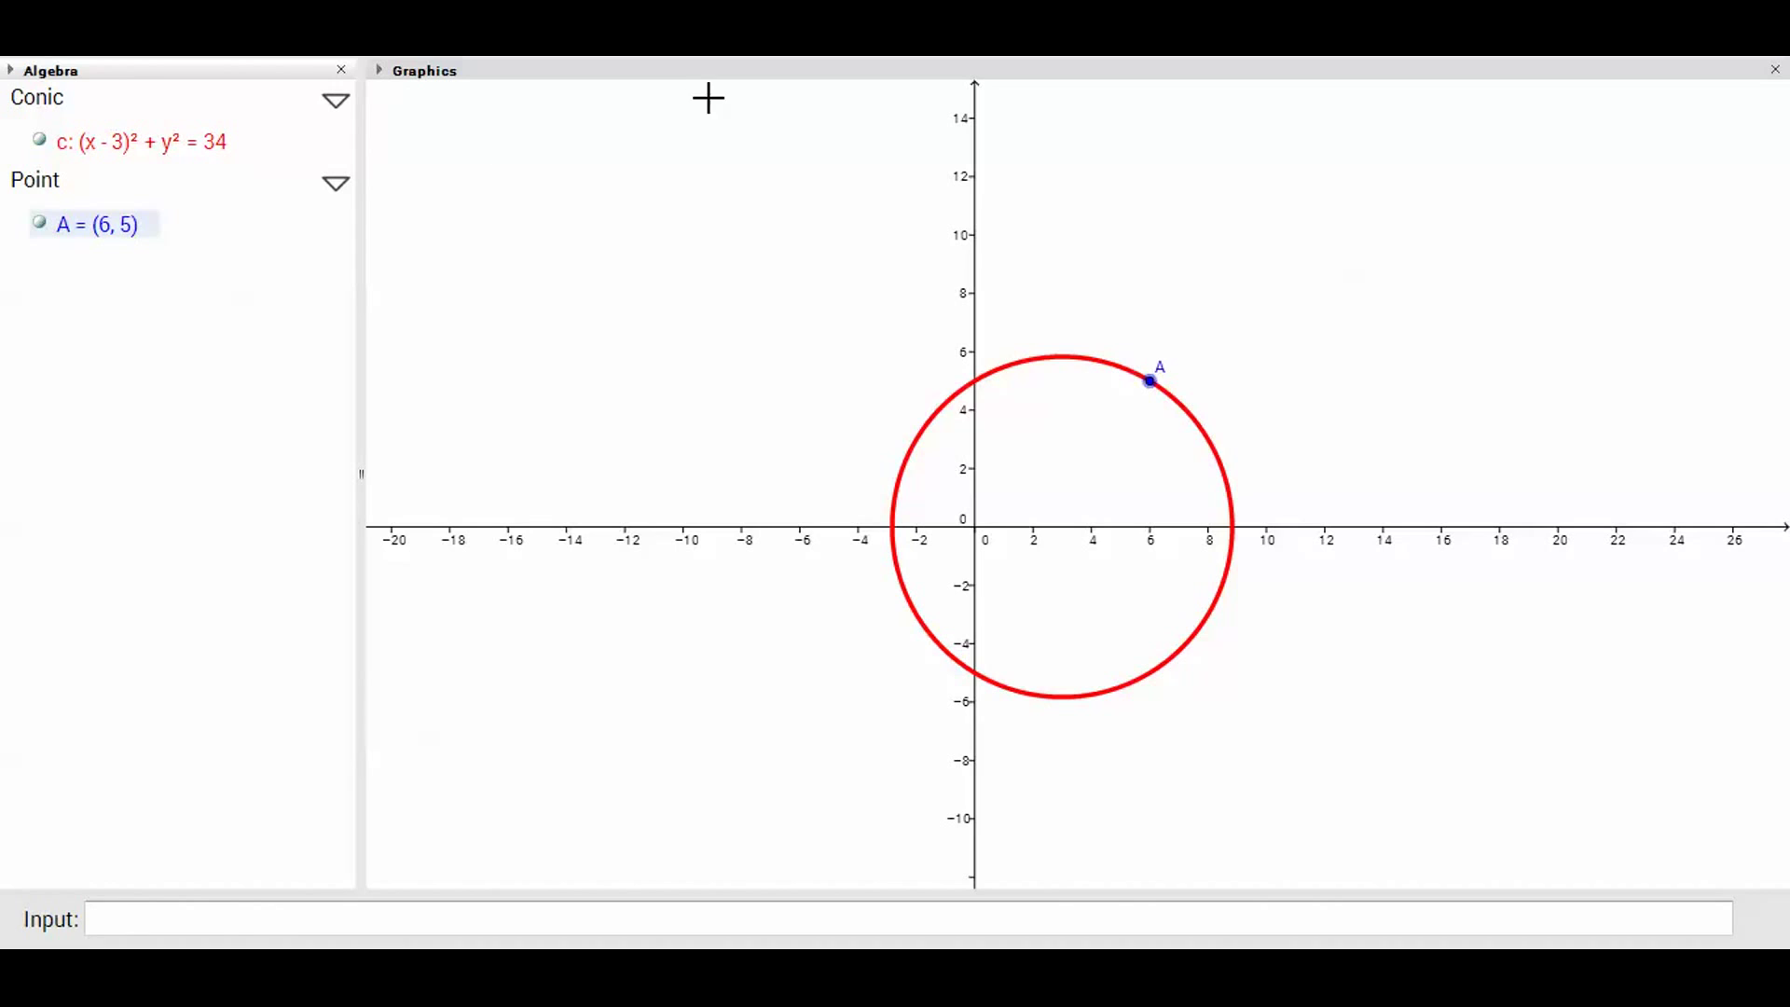
Construct the tangent line to circle c through point A
{"action": "left_click", "coordinate": [238, 37]}
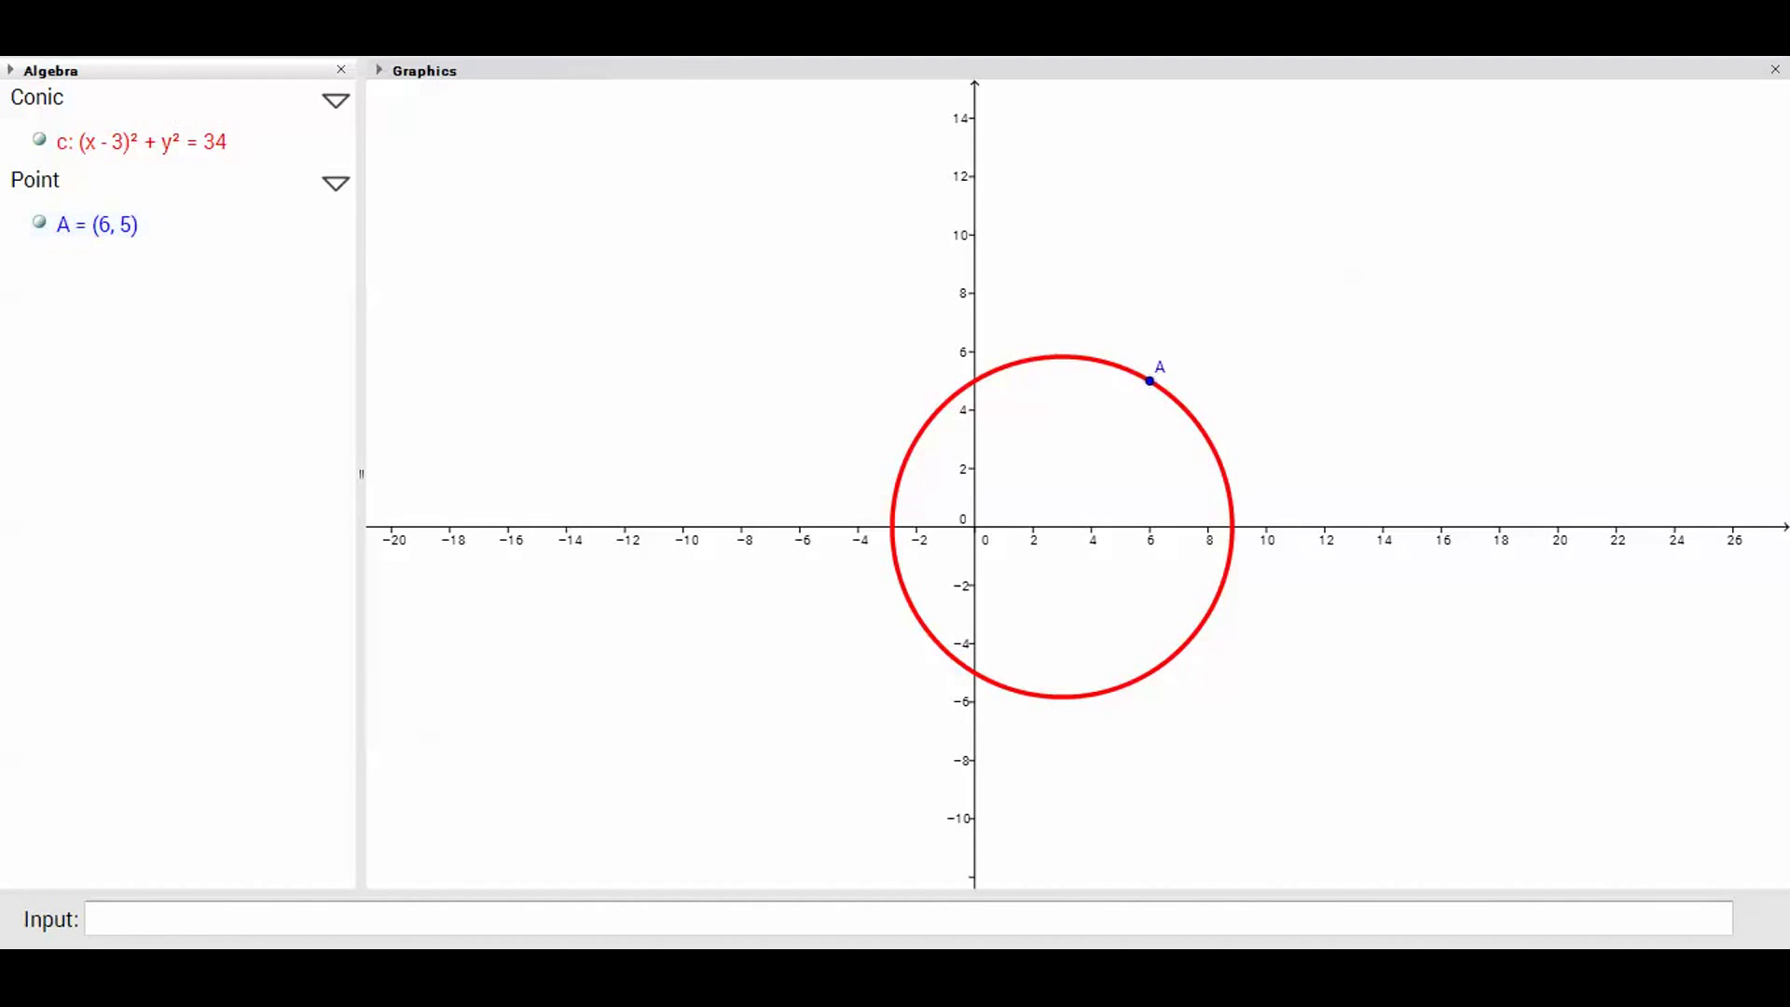
{"action": "left_click", "coordinate": [197, 37]}
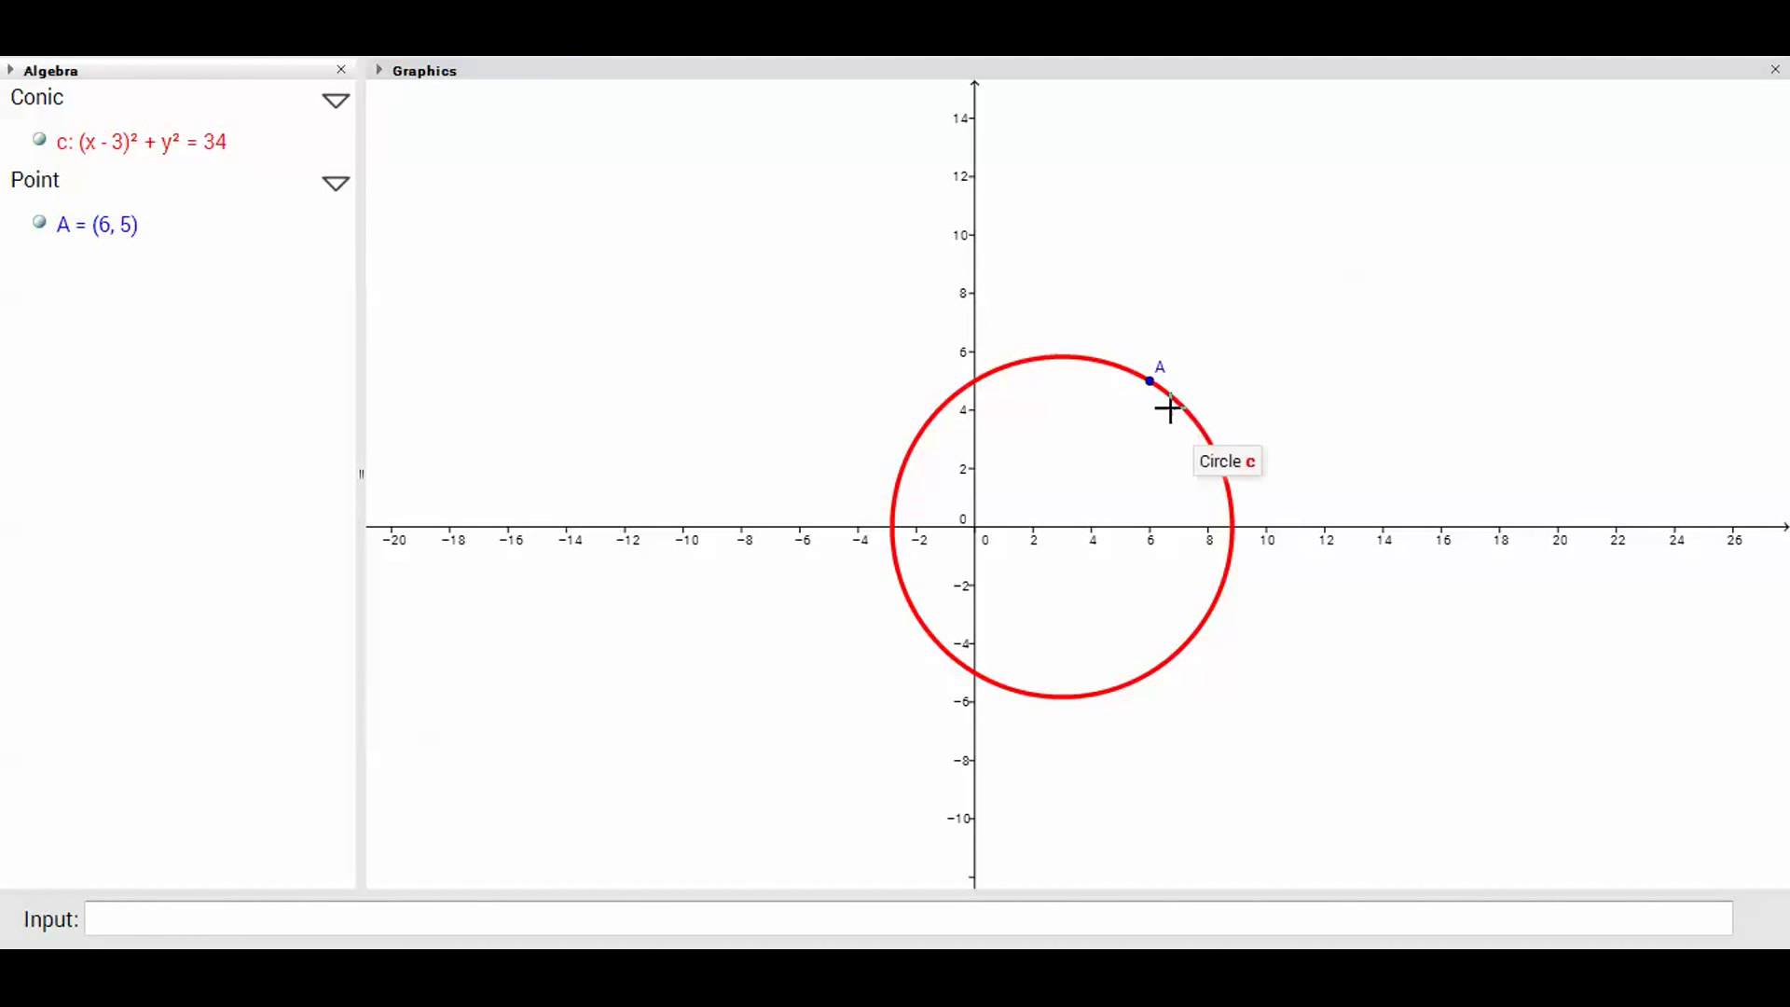
{"action": "left_click", "coordinate": [1150, 382]}
{"action": "left_click", "coordinate": [1088, 362]}
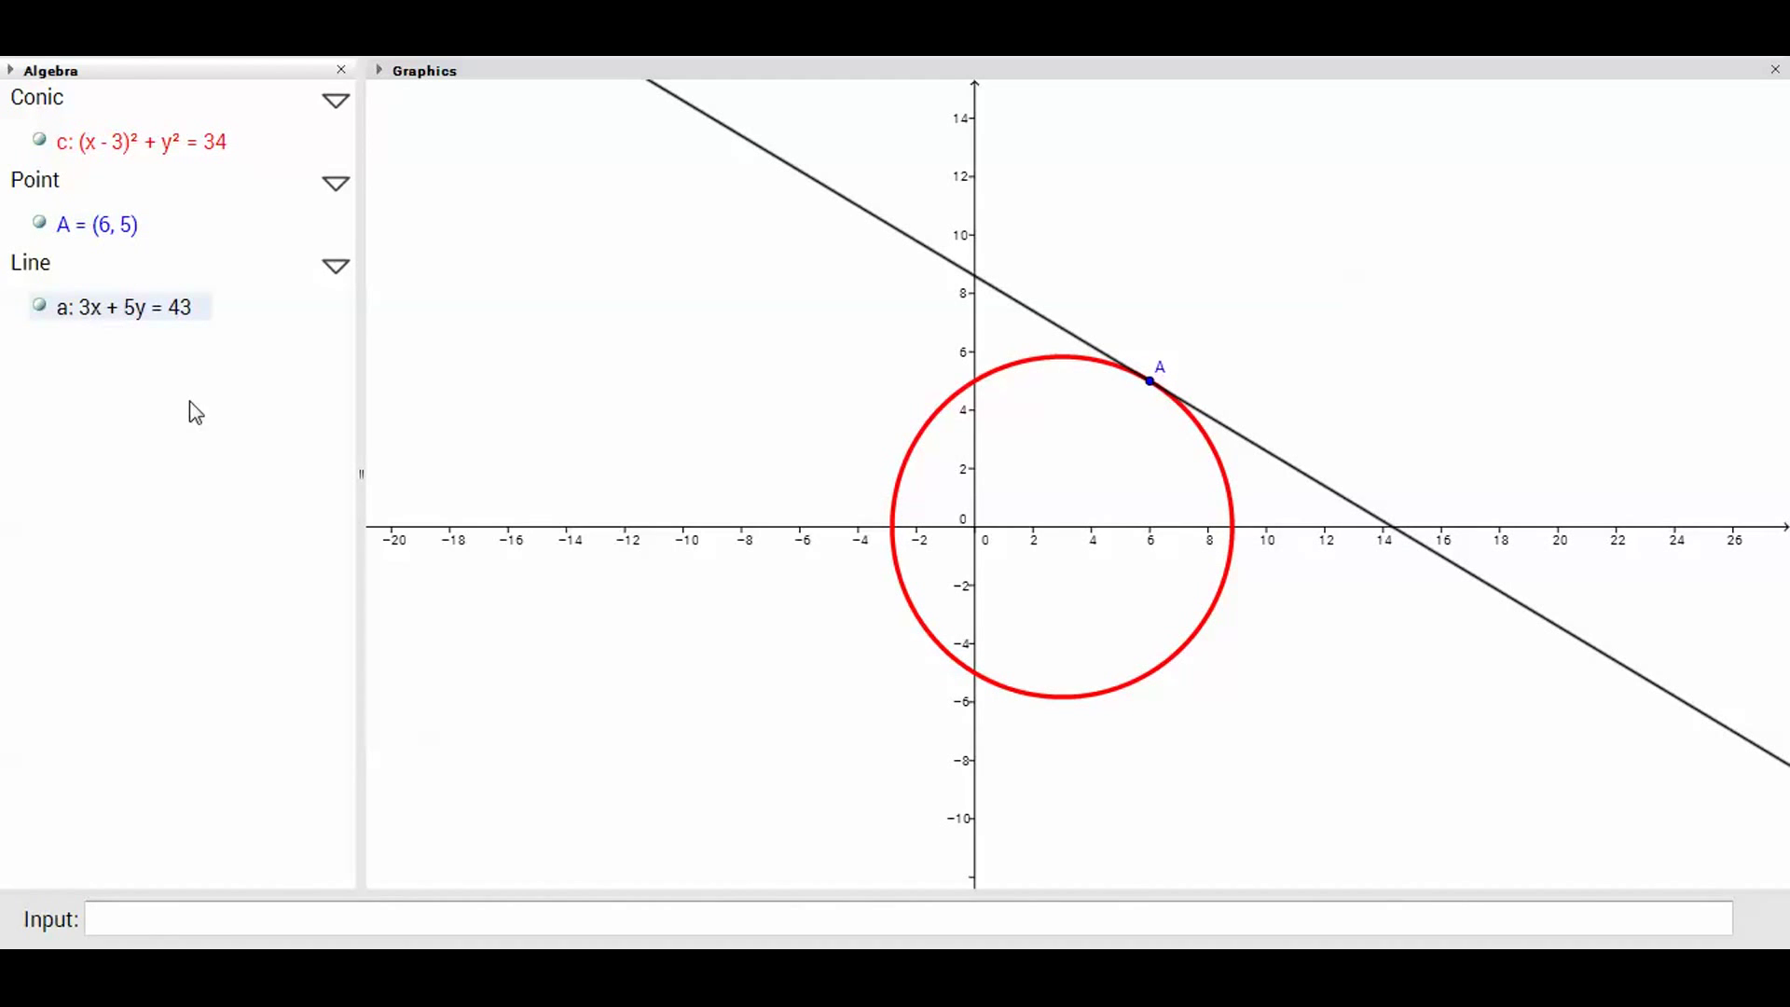
Switch to the handwritten notes and write the tangent equation 3x + 5y = 43 beside problem 3
{"action": "key", "text": "alt+Tab"}
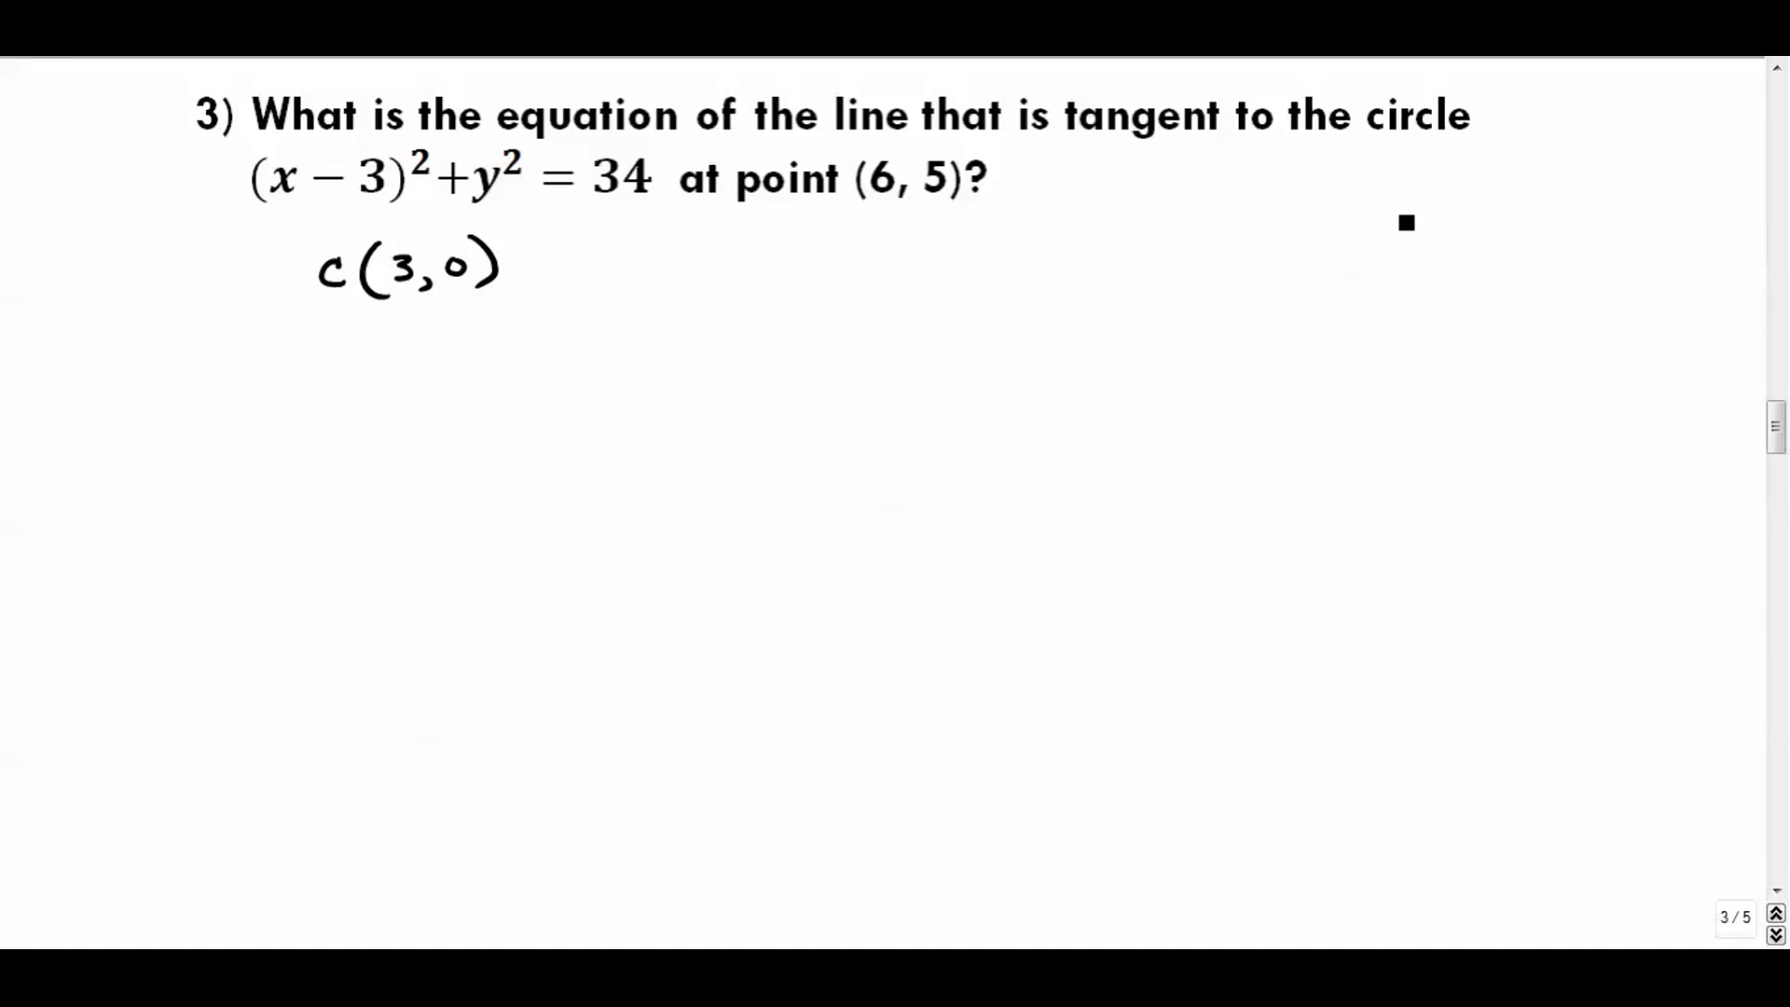
{"action": "left_click_drag", "start_coordinate": [1369, 223], "coordinate": [1363, 248]}
{"action": "mouse_move", "coordinate": [1399, 229]}
{"action": "left_mouse_down"}
{"action": "mouse_move", "coordinate": [1419, 250]}
{"action": "mouse_move", "coordinate": [1512, 215]}
{"action": "left_mouse_up"}
{"action": "left_click_drag", "start_coordinate": [1515, 227], "coordinate": [1514, 273]}
{"action": "left_click_drag", "start_coordinate": [1612, 221], "coordinate": [1628, 243]}
{"action": "left_click_drag", "start_coordinate": [1622, 223], "coordinate": [1632, 250]}
Write the slope-intercept form y = -3/5 x + 43/5 below the equation 3x + 5y = 43
{"action": "left_click_drag", "start_coordinate": [1366, 359], "coordinate": [1378, 381]}
{"action": "mouse_move", "coordinate": [1396, 353]}
{"action": "left_mouse_down"}
{"action": "mouse_move", "coordinate": [1359, 418]}
{"action": "mouse_move", "coordinate": [1440, 352]}
{"action": "left_mouse_up"}
{"action": "left_click_drag", "start_coordinate": [1418, 367], "coordinate": [1497, 341]}
{"action": "mouse_move", "coordinate": [1518, 327]}
{"action": "left_mouse_down"}
{"action": "mouse_move", "coordinate": [1534, 330]}
{"action": "mouse_move", "coordinate": [1520, 350]}
{"action": "left_mouse_up"}
{"action": "mouse_move", "coordinate": [1494, 369]}
{"action": "left_mouse_down"}
{"action": "mouse_move", "coordinate": [1560, 361]}
{"action": "mouse_move", "coordinate": [1520, 397]}
{"action": "mouse_move", "coordinate": [1585, 377]}
{"action": "left_mouse_up"}
{"action": "left_click_drag", "start_coordinate": [1606, 354], "coordinate": [1597, 378]}
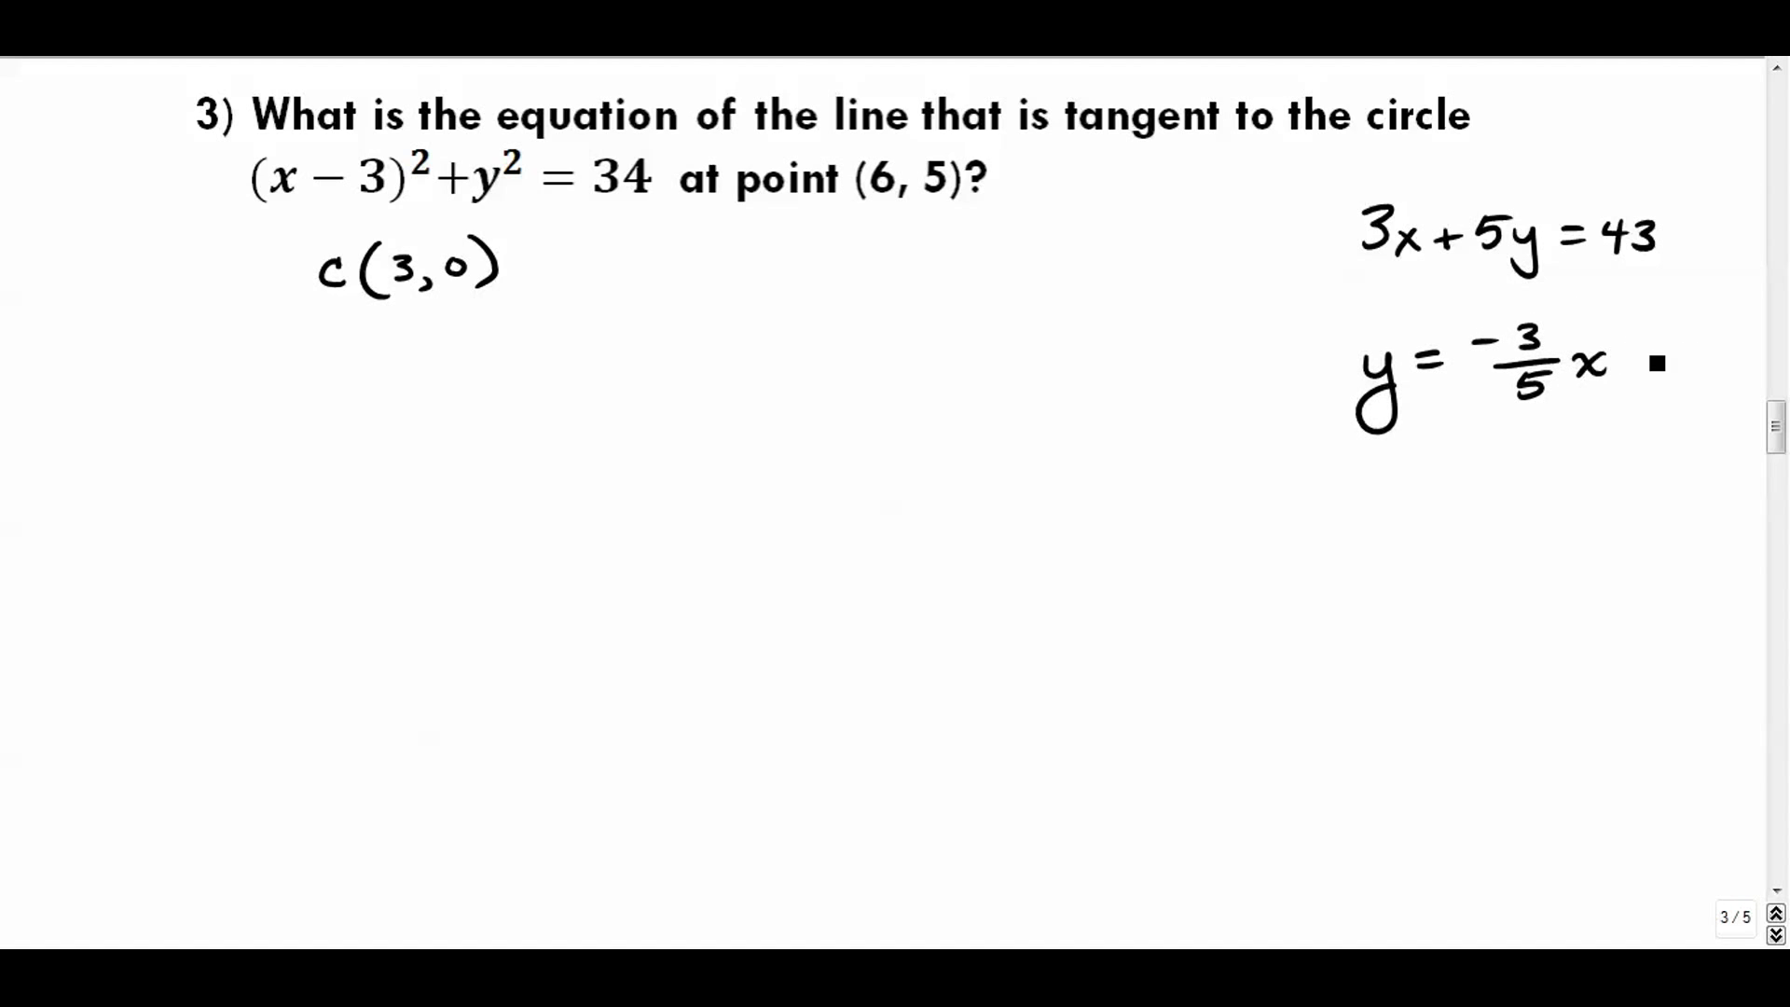
{"action": "left_click_drag", "start_coordinate": [1681, 329], "coordinate": [1694, 347]}
{"action": "left_click_drag", "start_coordinate": [1692, 325], "coordinate": [1704, 352]}
{"action": "left_click_drag", "start_coordinate": [1673, 365], "coordinate": [1735, 359]}
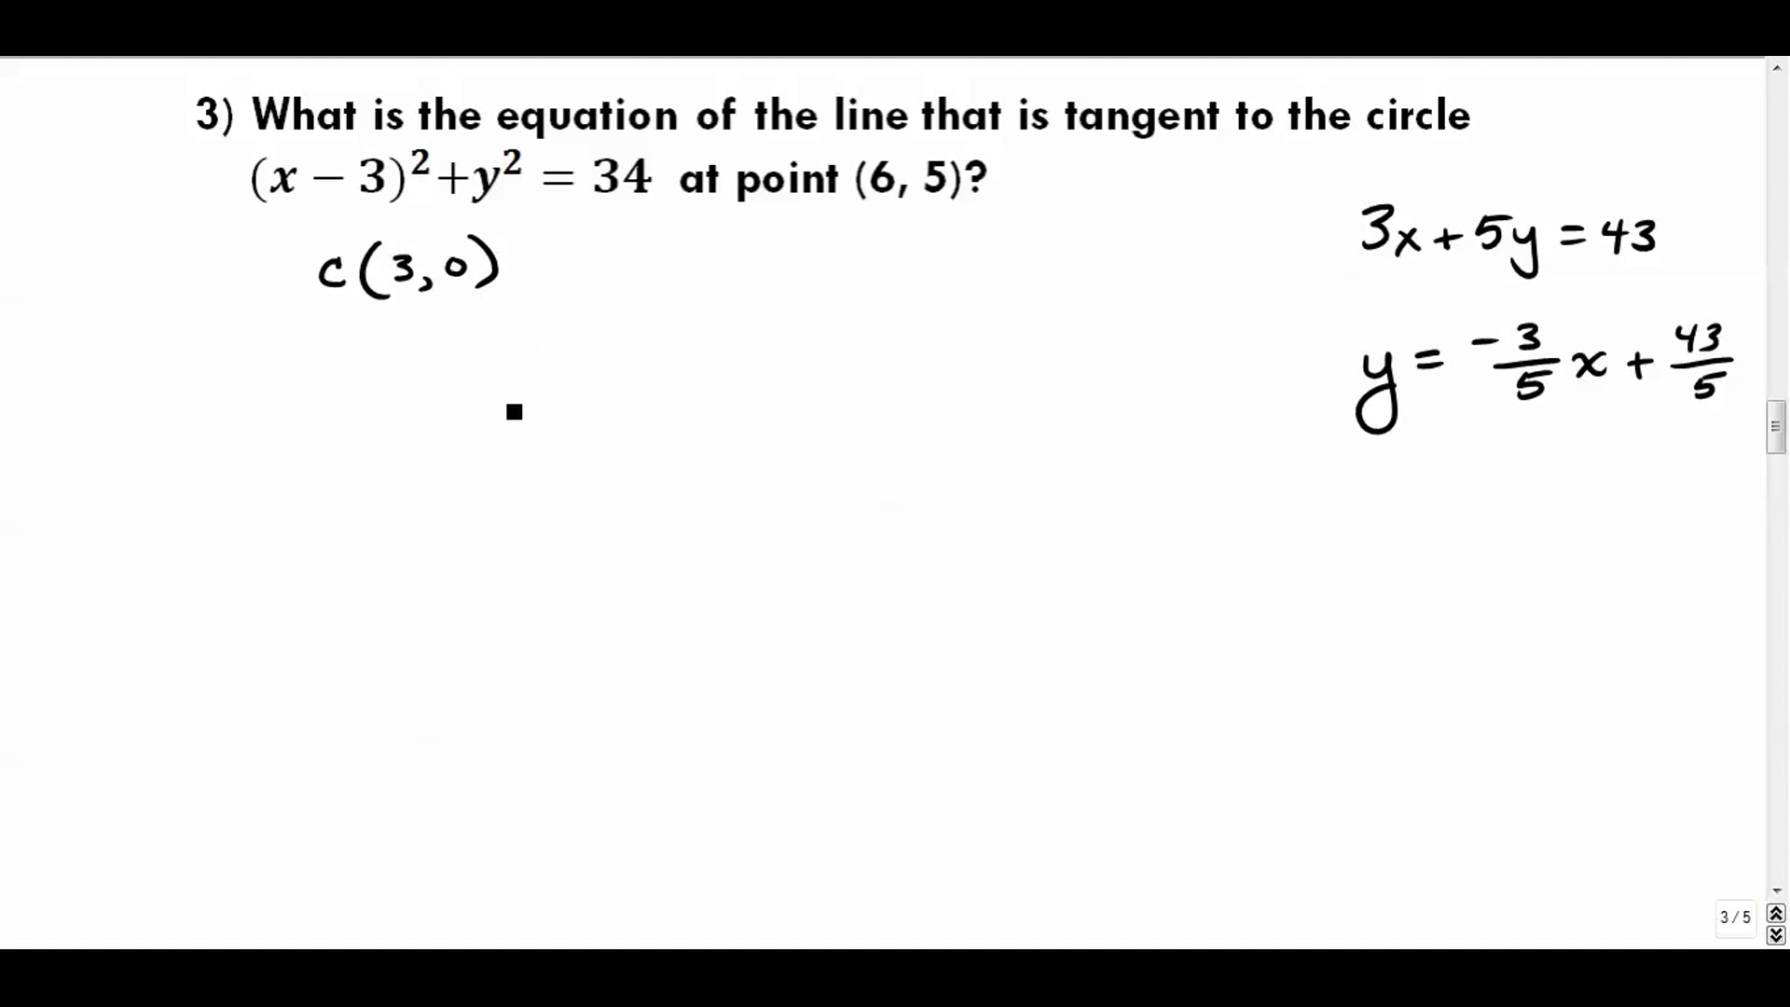
Switch to GeoGebra and try to draw the radius as a segment from point A to a new point at the origin
{"action": "key", "text": "alt+Tab"}
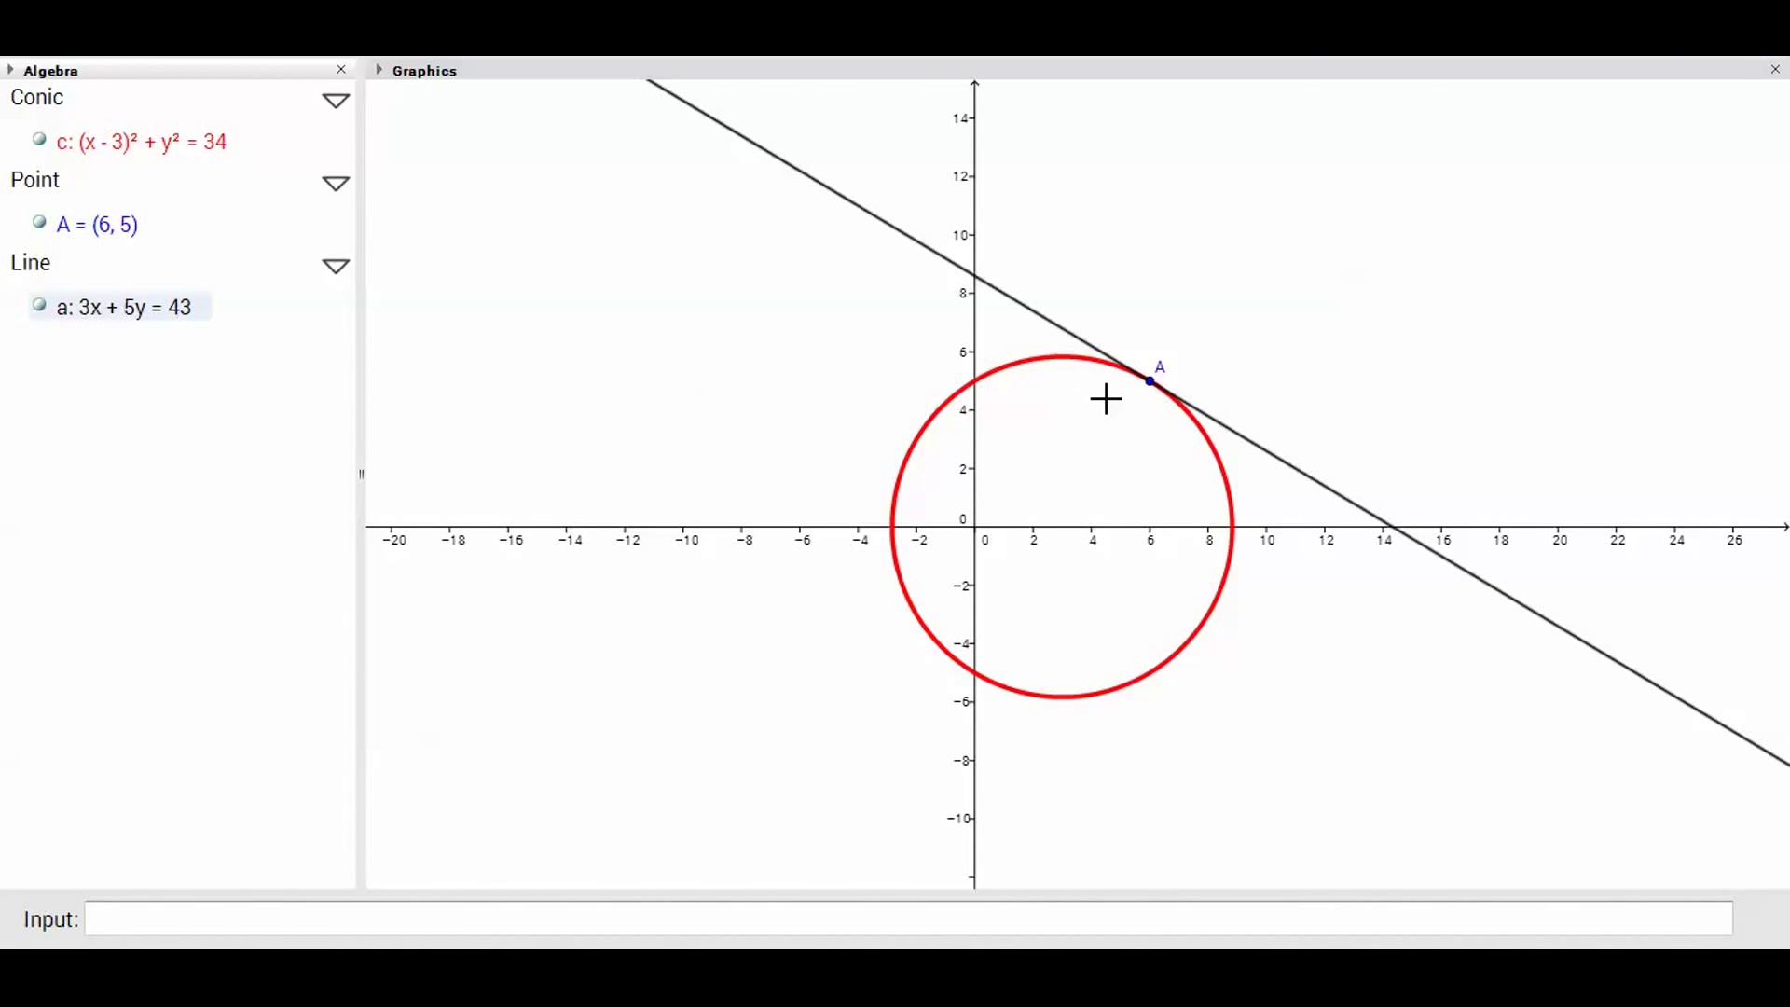
{"action": "key", "text": "Escape"}
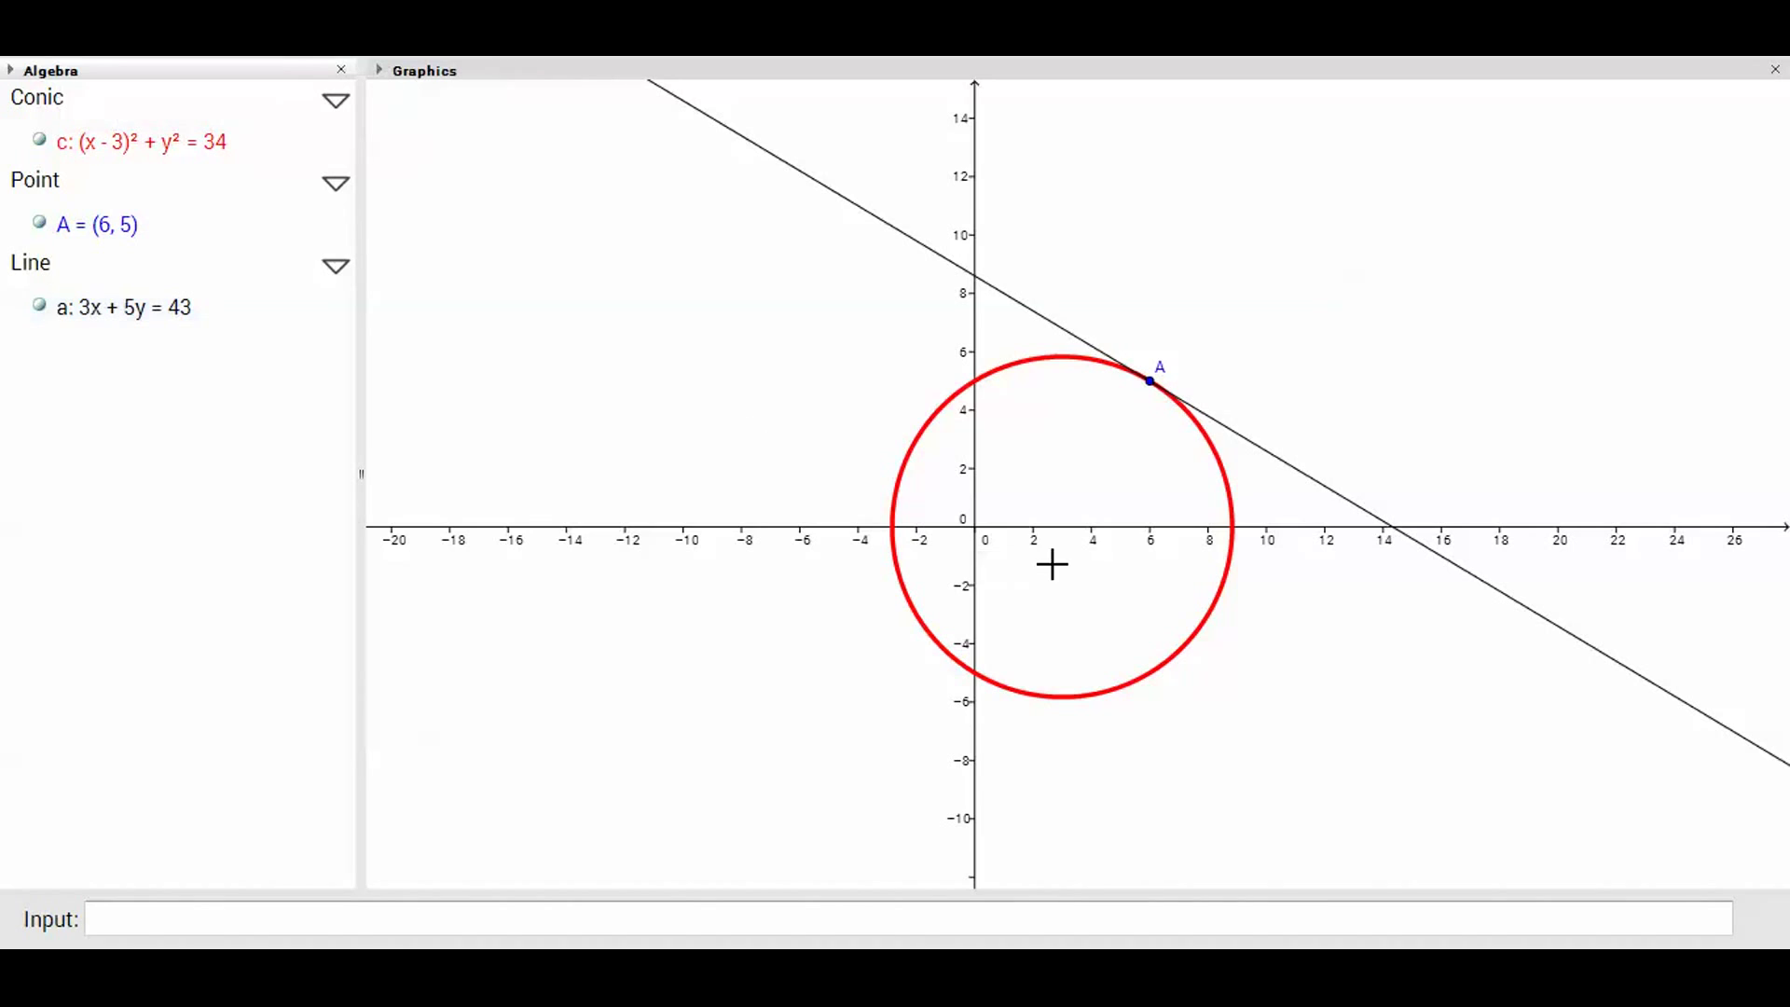
{"action": "left_click", "coordinate": [975, 528]}
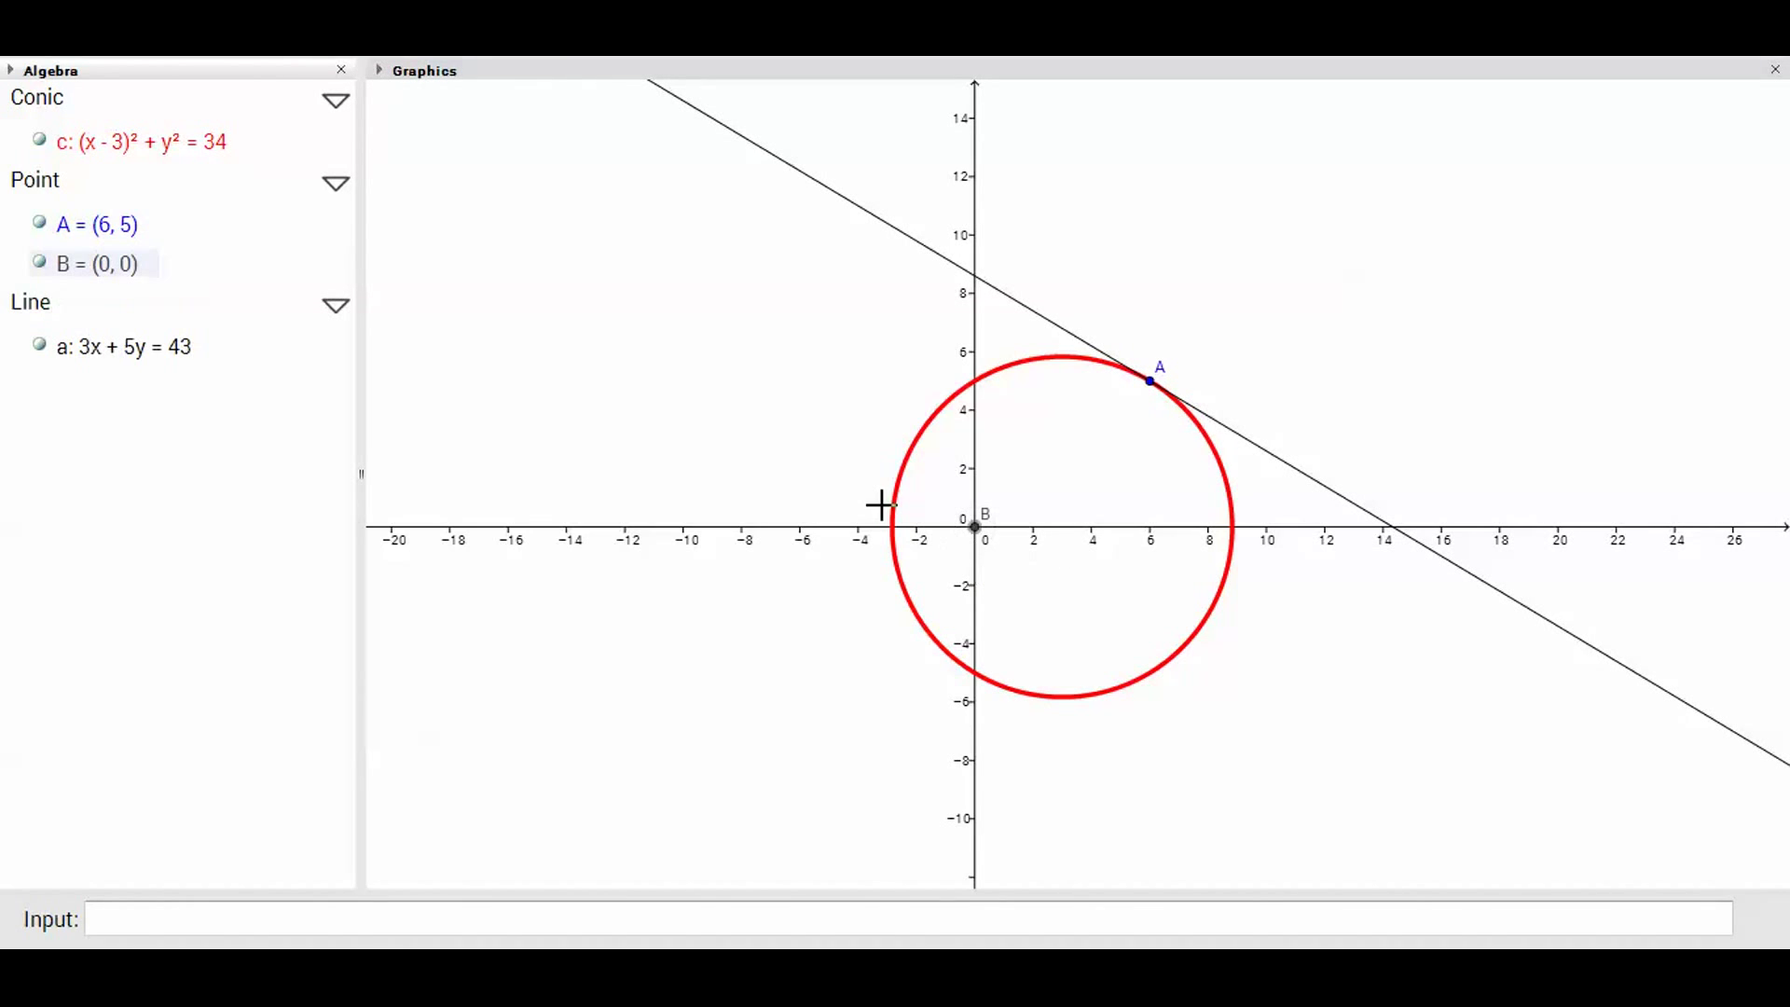
{"action": "left_click", "coordinate": [240, 79]}
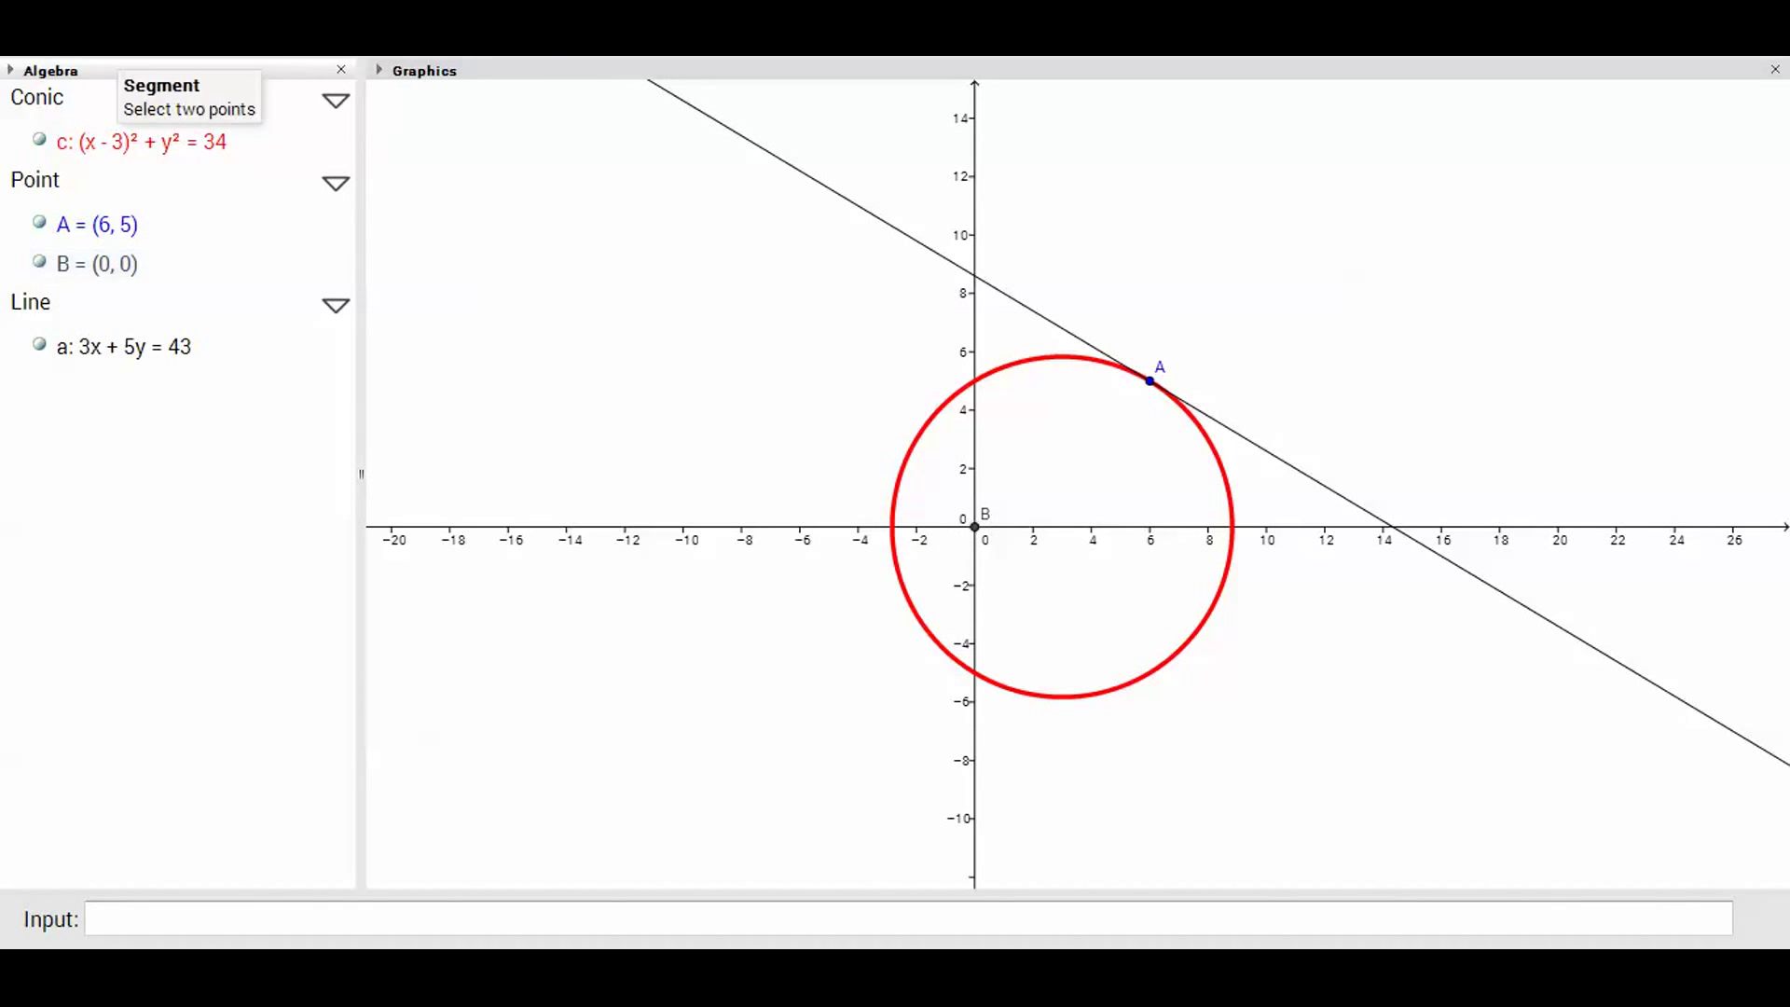
{"action": "left_click", "coordinate": [1151, 382]}
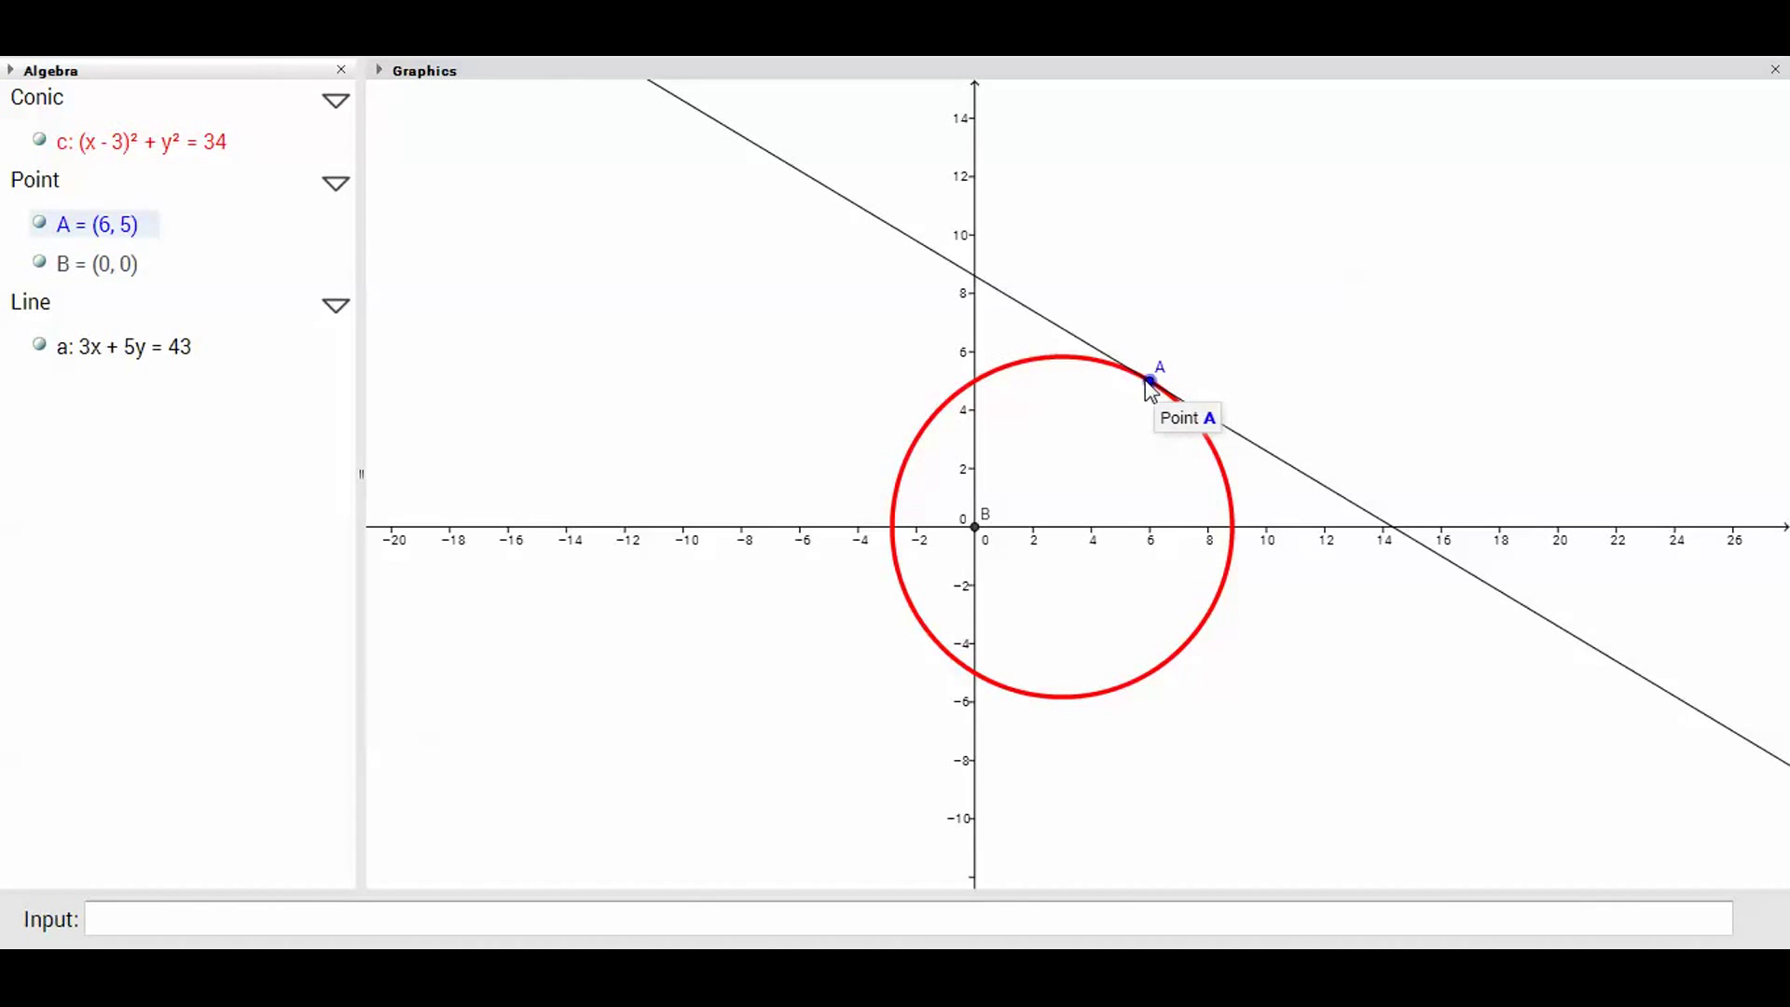
{"action": "left_click", "coordinate": [975, 528]}
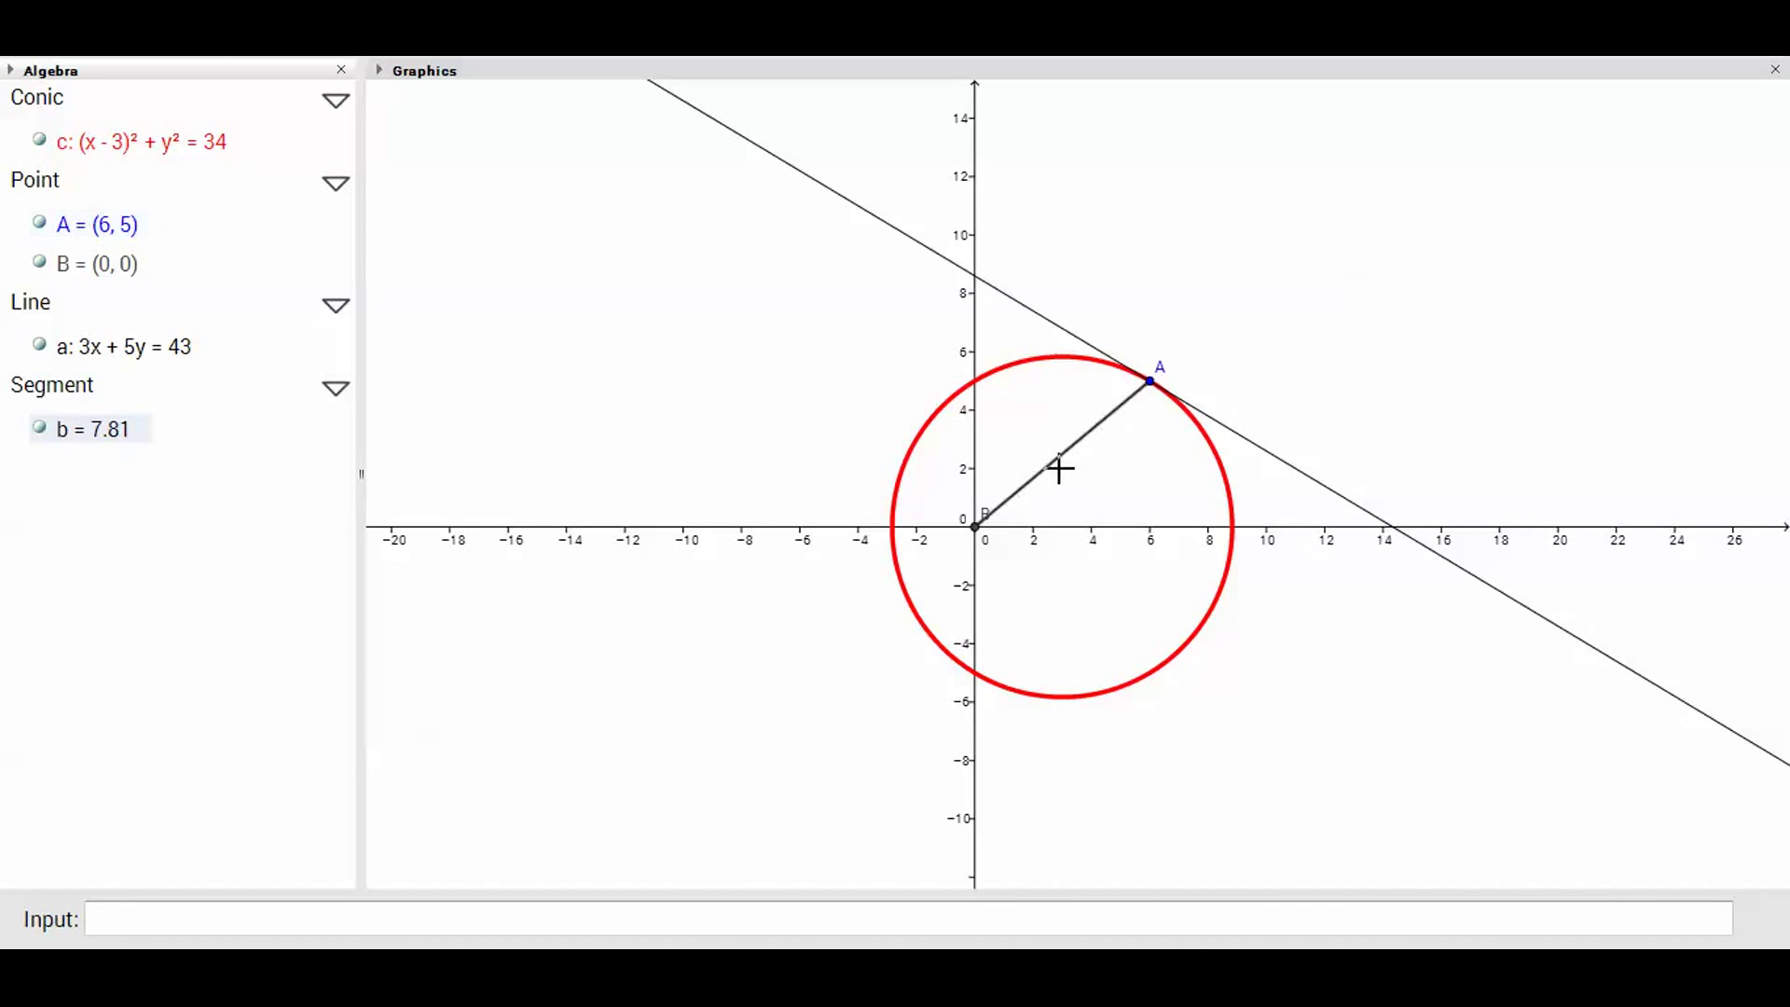
{"action": "key", "text": "alt+Tab"}
{"action": "key", "text": "alt+Tab"}
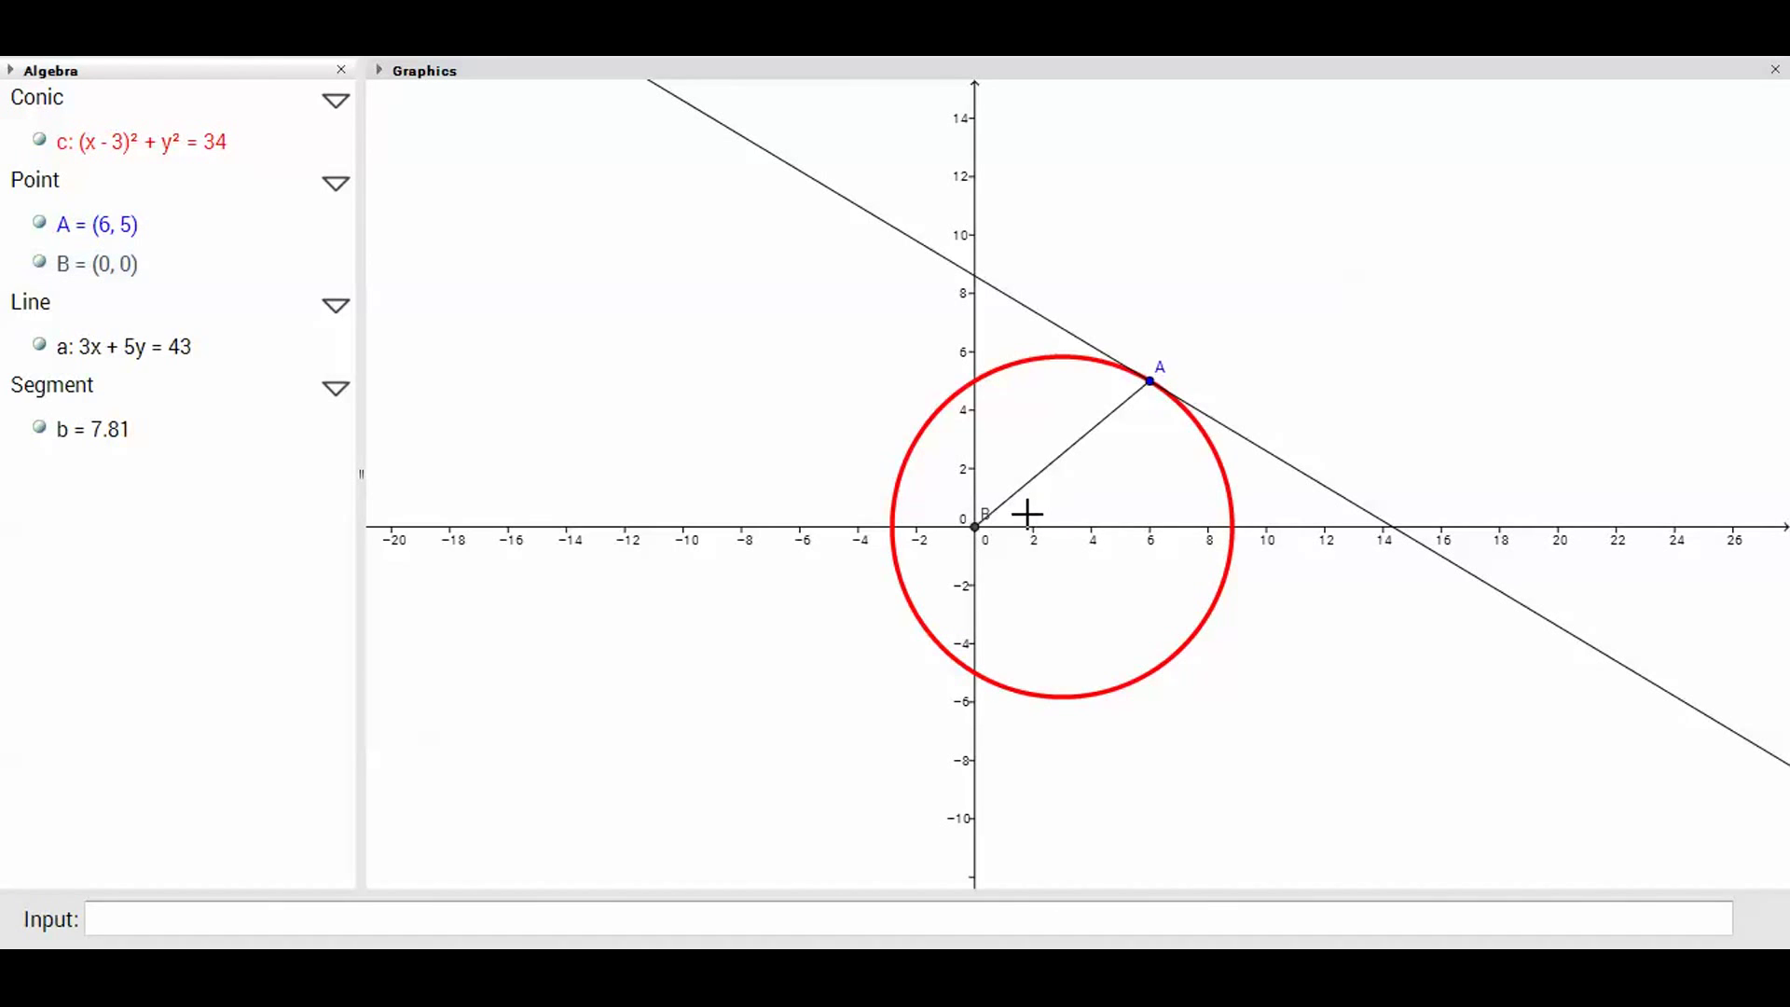
Delete the point at the origin together with the segment that depends on it
{"action": "double_click", "coordinate": [114, 268]}
{"action": "left_click", "coordinate": [1079, 507]}
{"action": "key", "text": "Delete"}
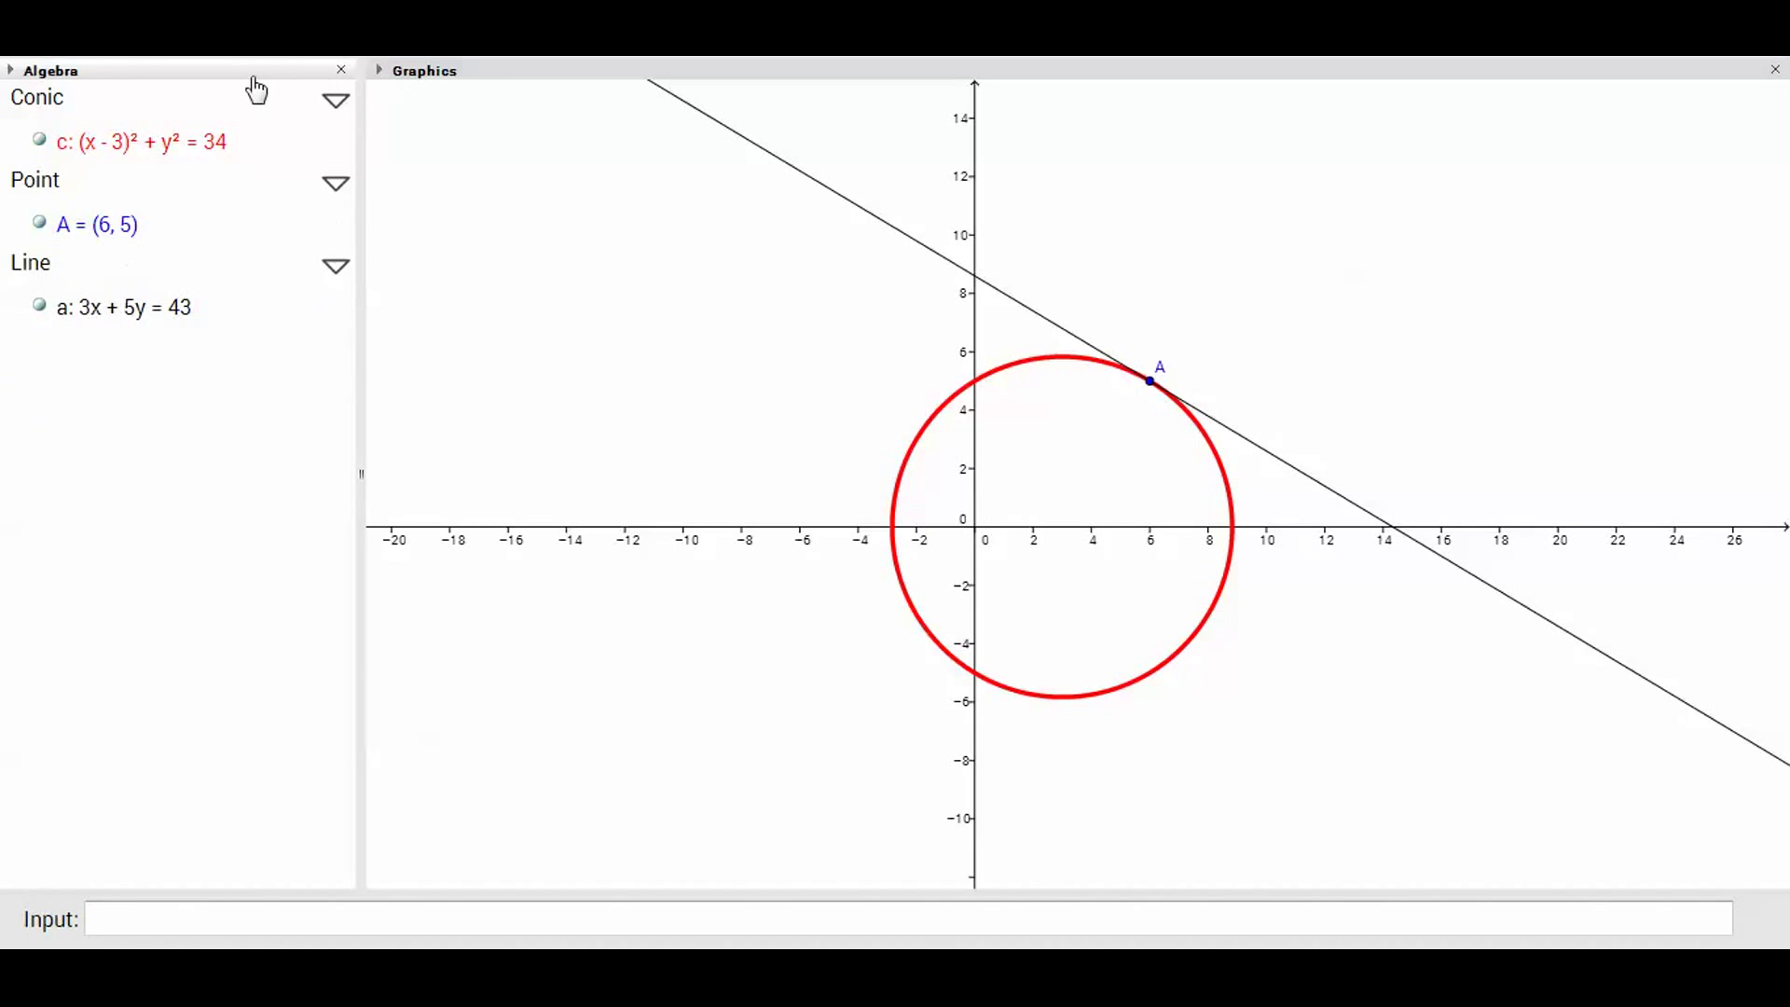
{"action": "left_click", "coordinate": [1062, 528]}
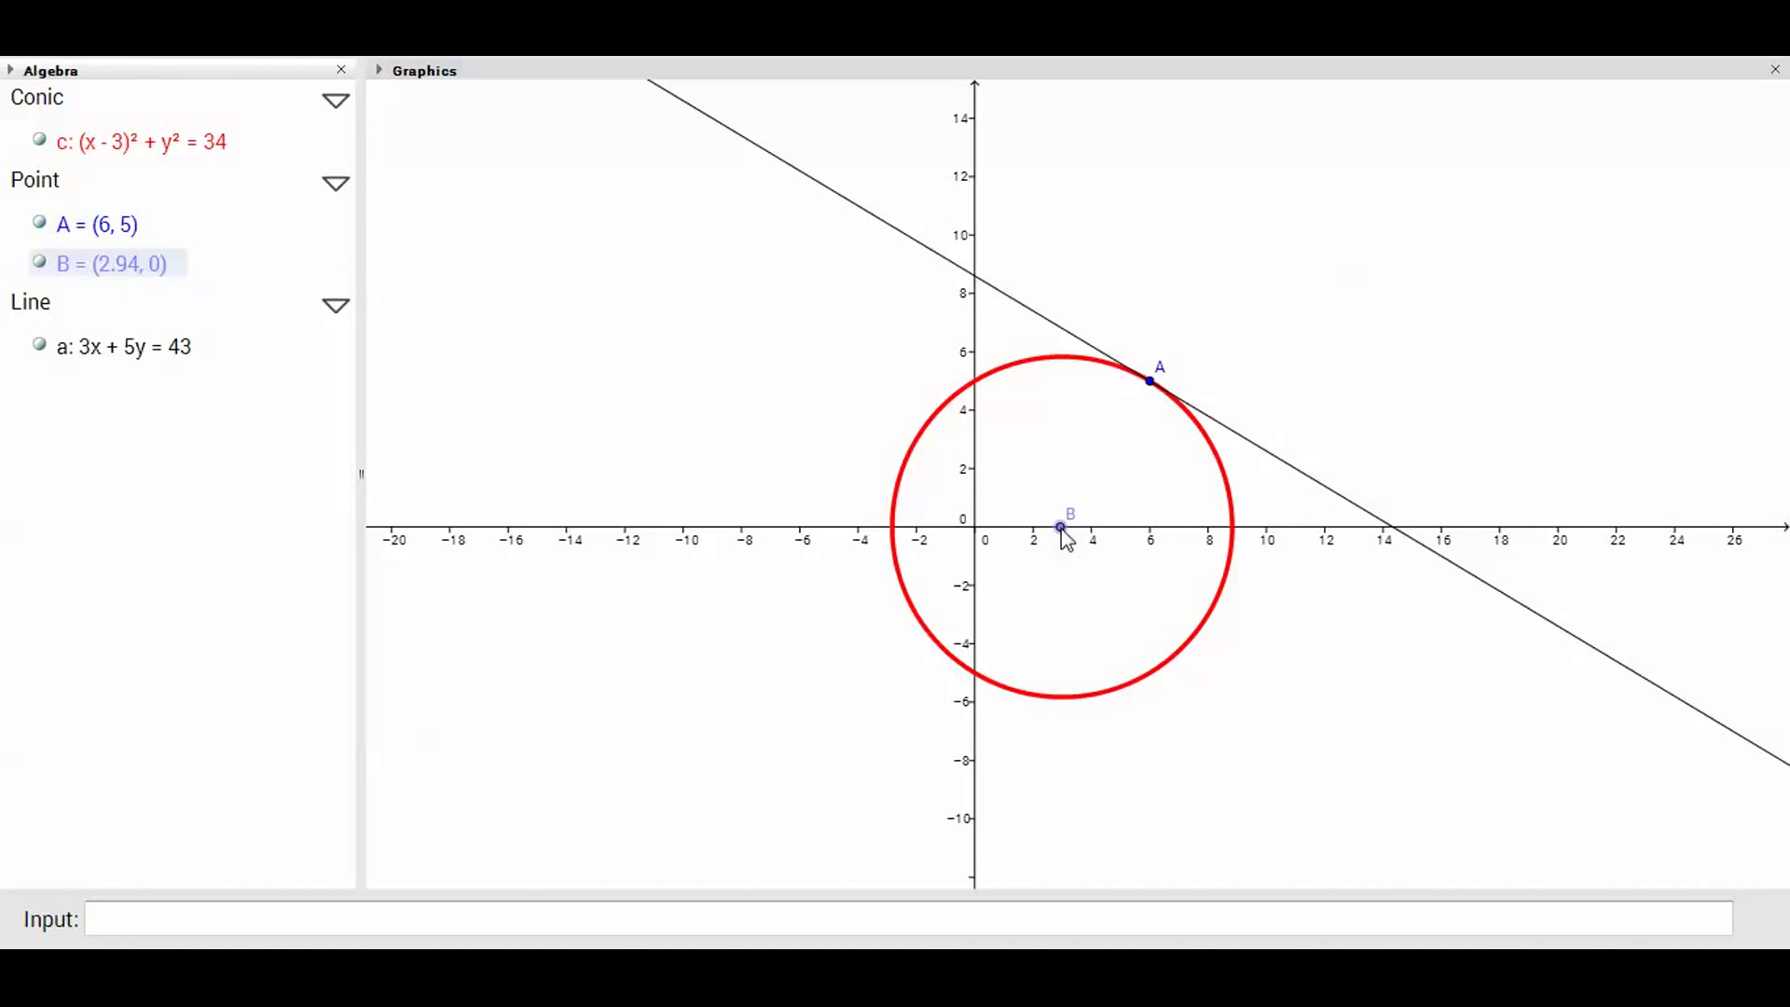
{"action": "double_click", "coordinate": [129, 261]}
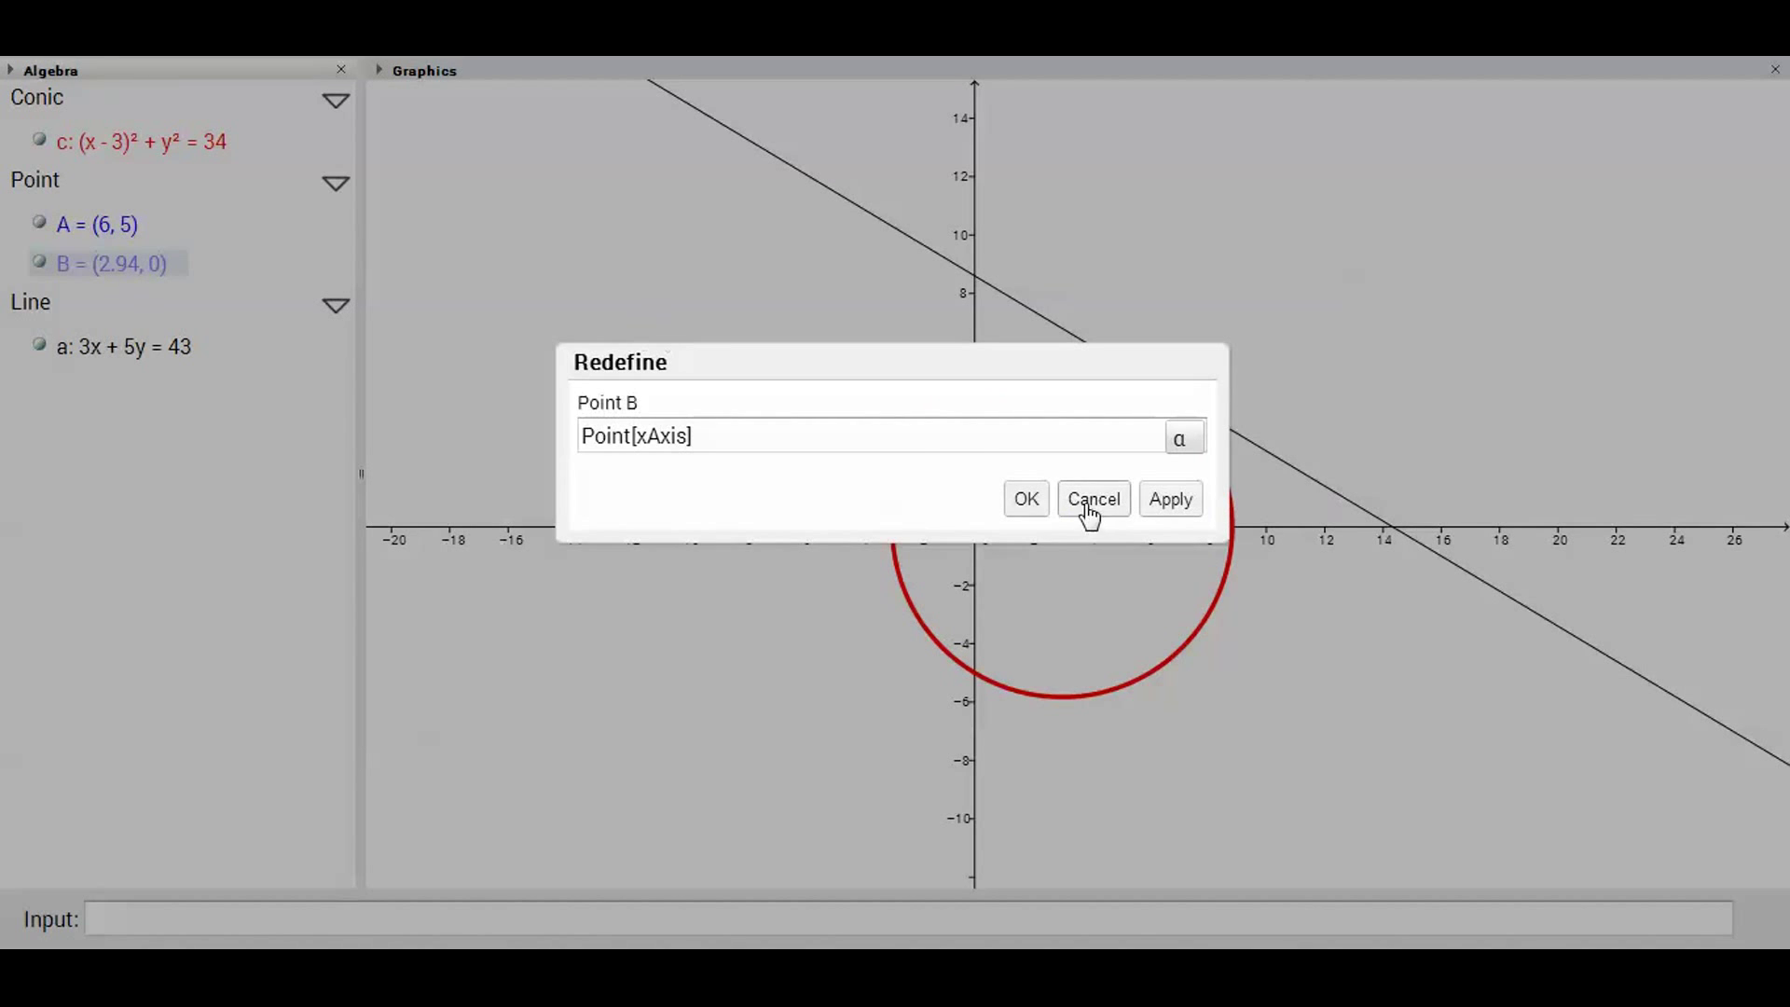
{"action": "left_click", "coordinate": [1089, 513]}
{"action": "double_click", "coordinate": [128, 269]}
{"action": "left_click", "coordinate": [1080, 497]}
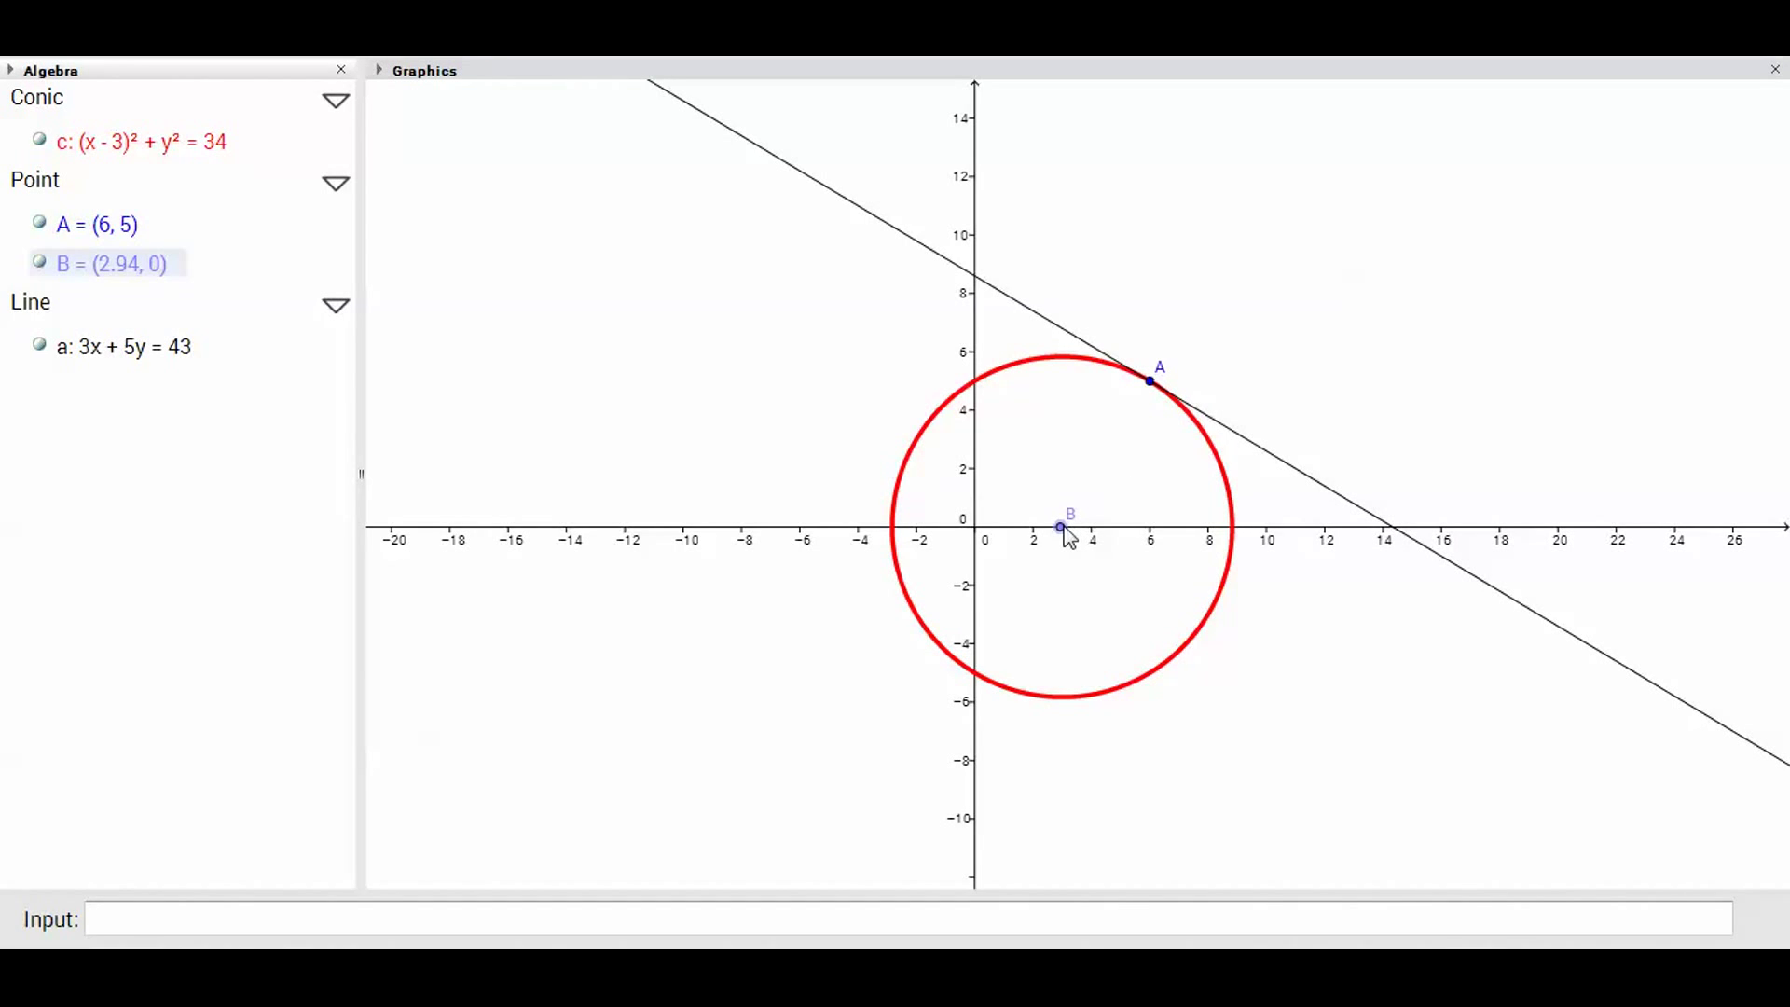
{"action": "key", "text": "Delete"}
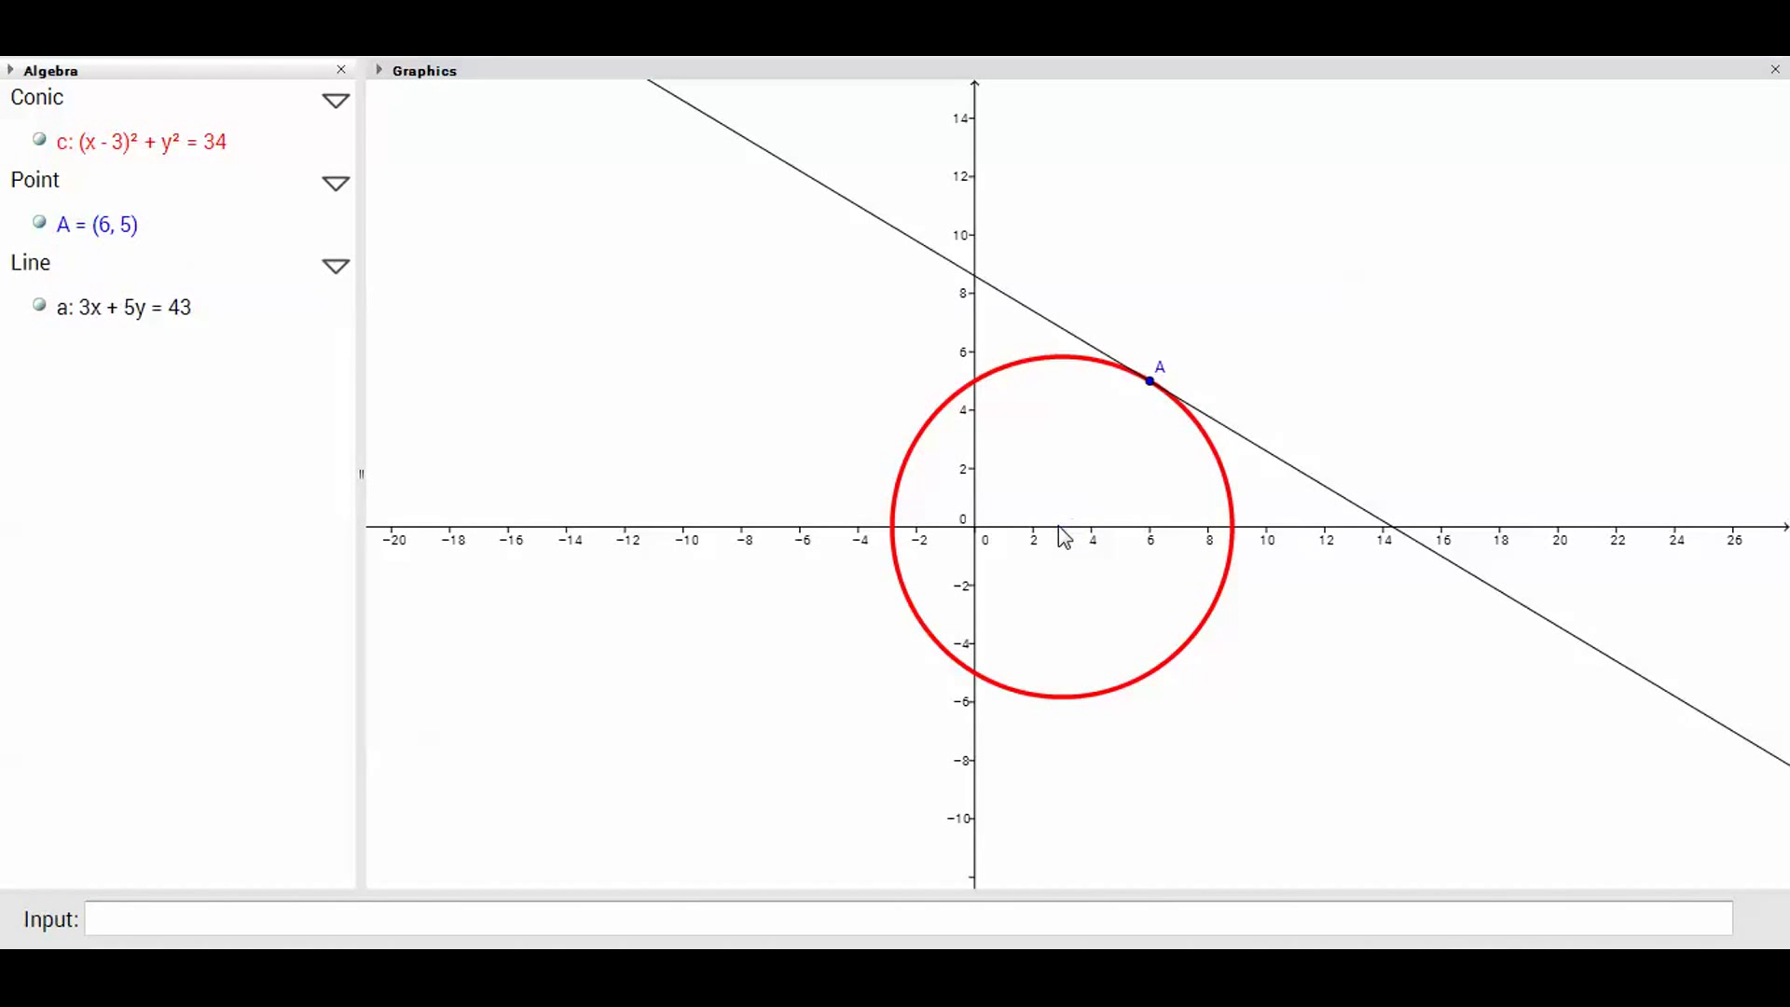
Place a free point B inside the circle, off the axes, and change its coordinates to (3, 0)
{"action": "left_click", "coordinate": [1103, 493]}
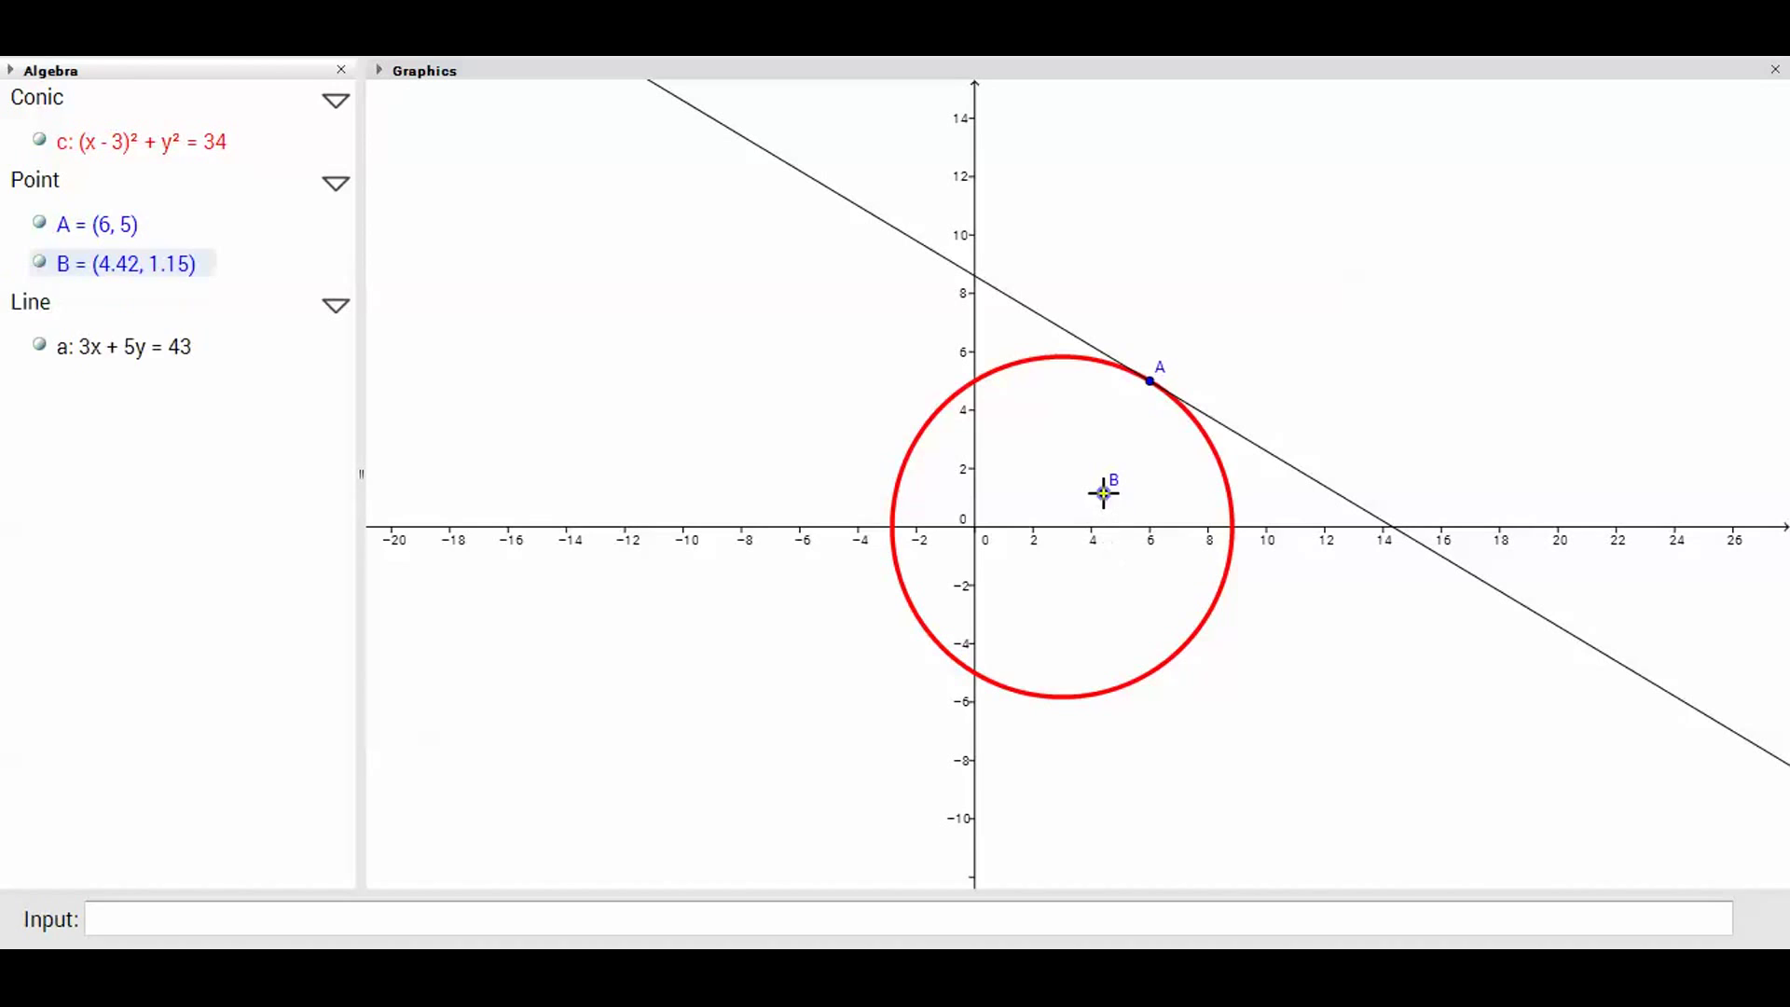
{"action": "double_click", "coordinate": [131, 269]}
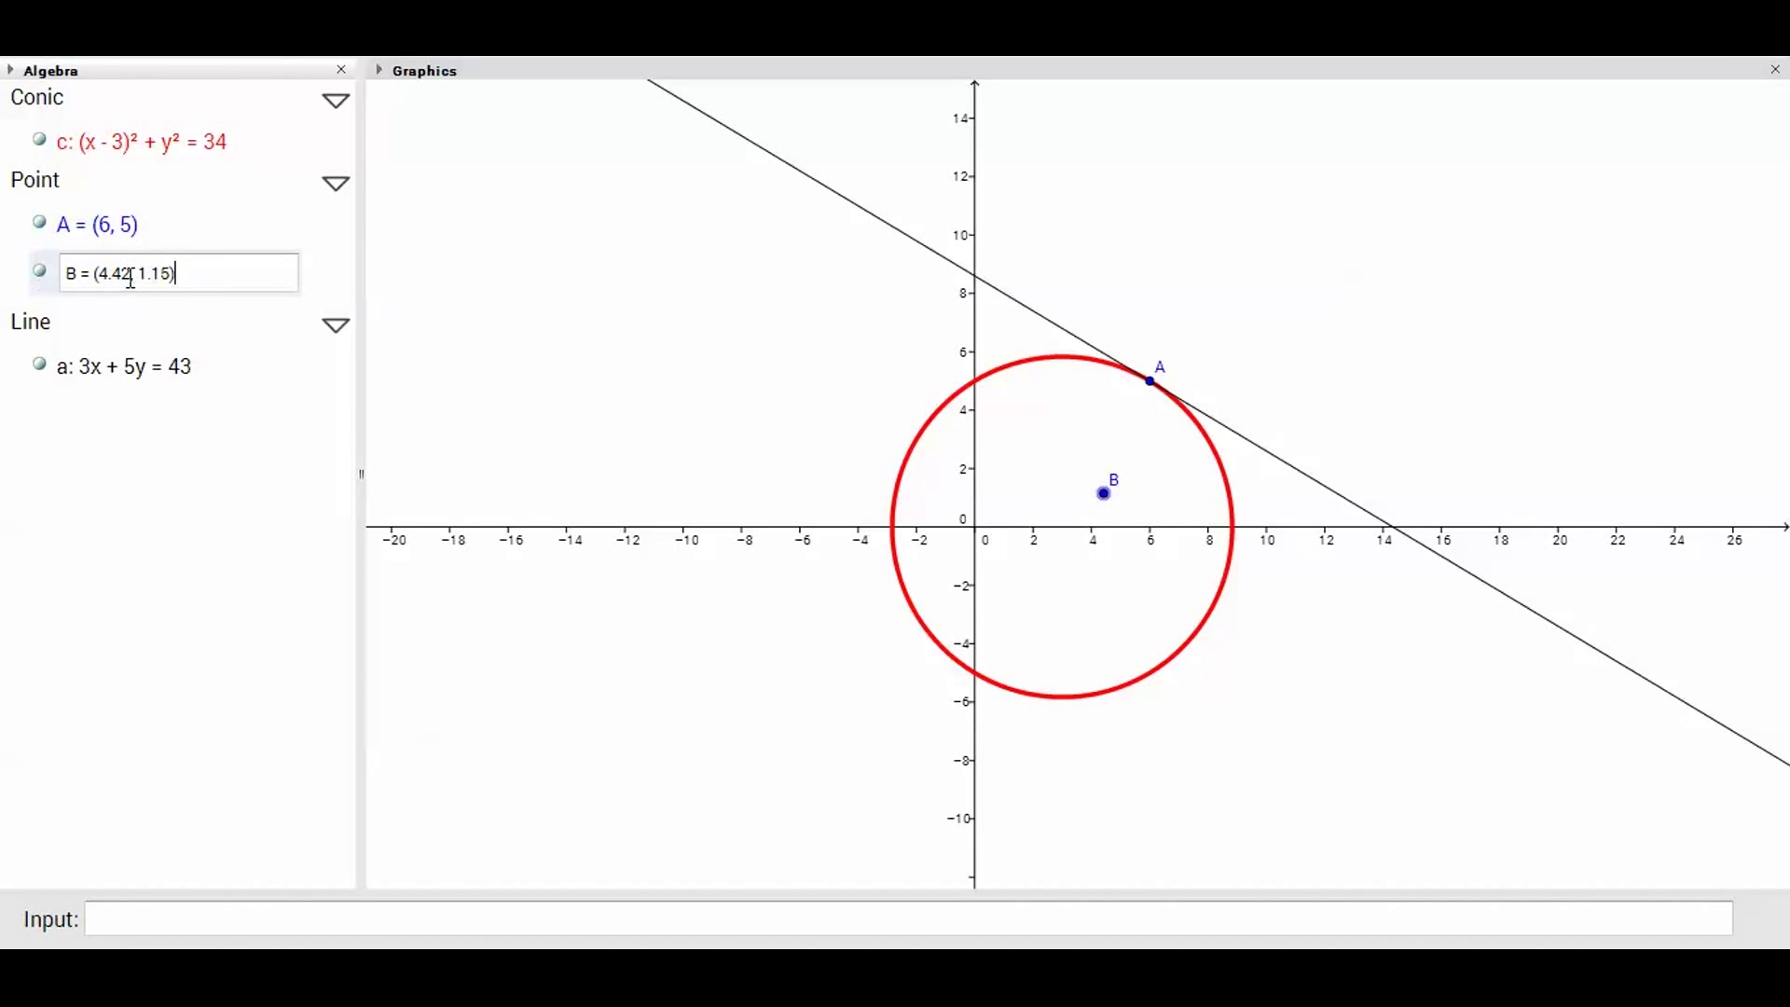
{"action": "double_click", "coordinate": [125, 273]}
{"action": "type", "text": "3,0"}
{"action": "key", "text": "Return"}
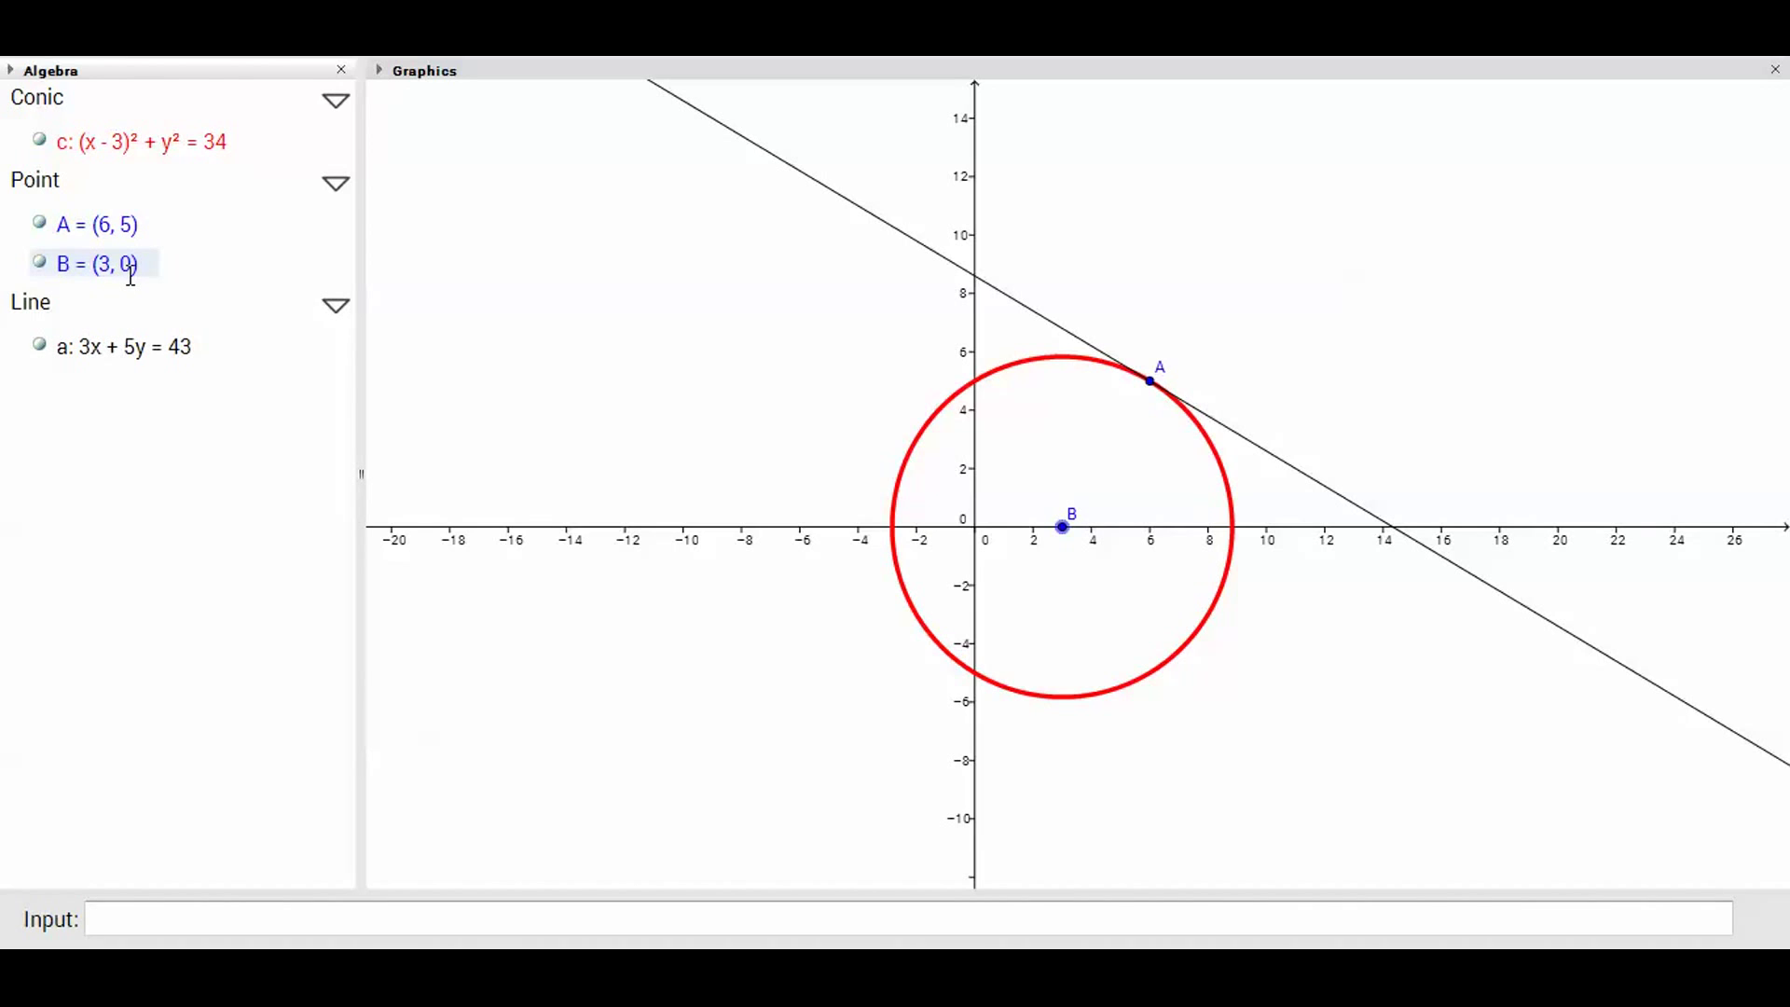
Draw the radius as a segment from centre point B to point A
{"action": "left_click", "coordinate": [139, 28]}
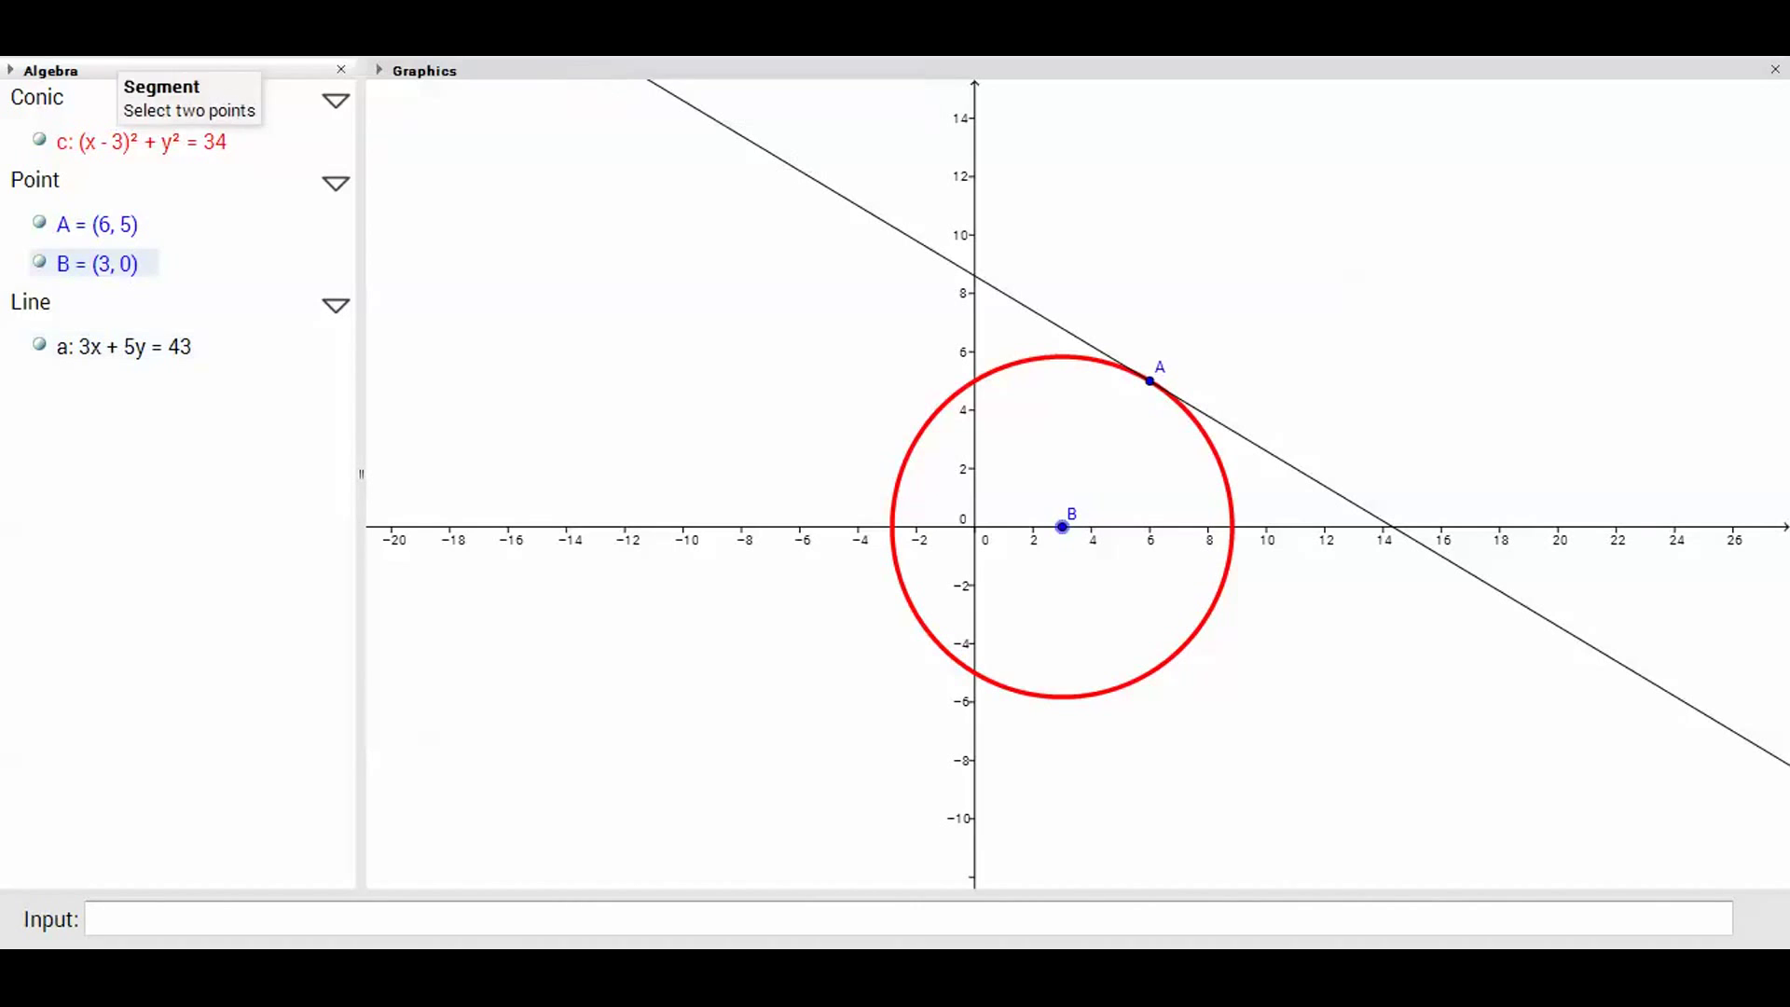
{"action": "left_click", "coordinate": [1062, 527]}
{"action": "left_click", "coordinate": [1153, 387]}
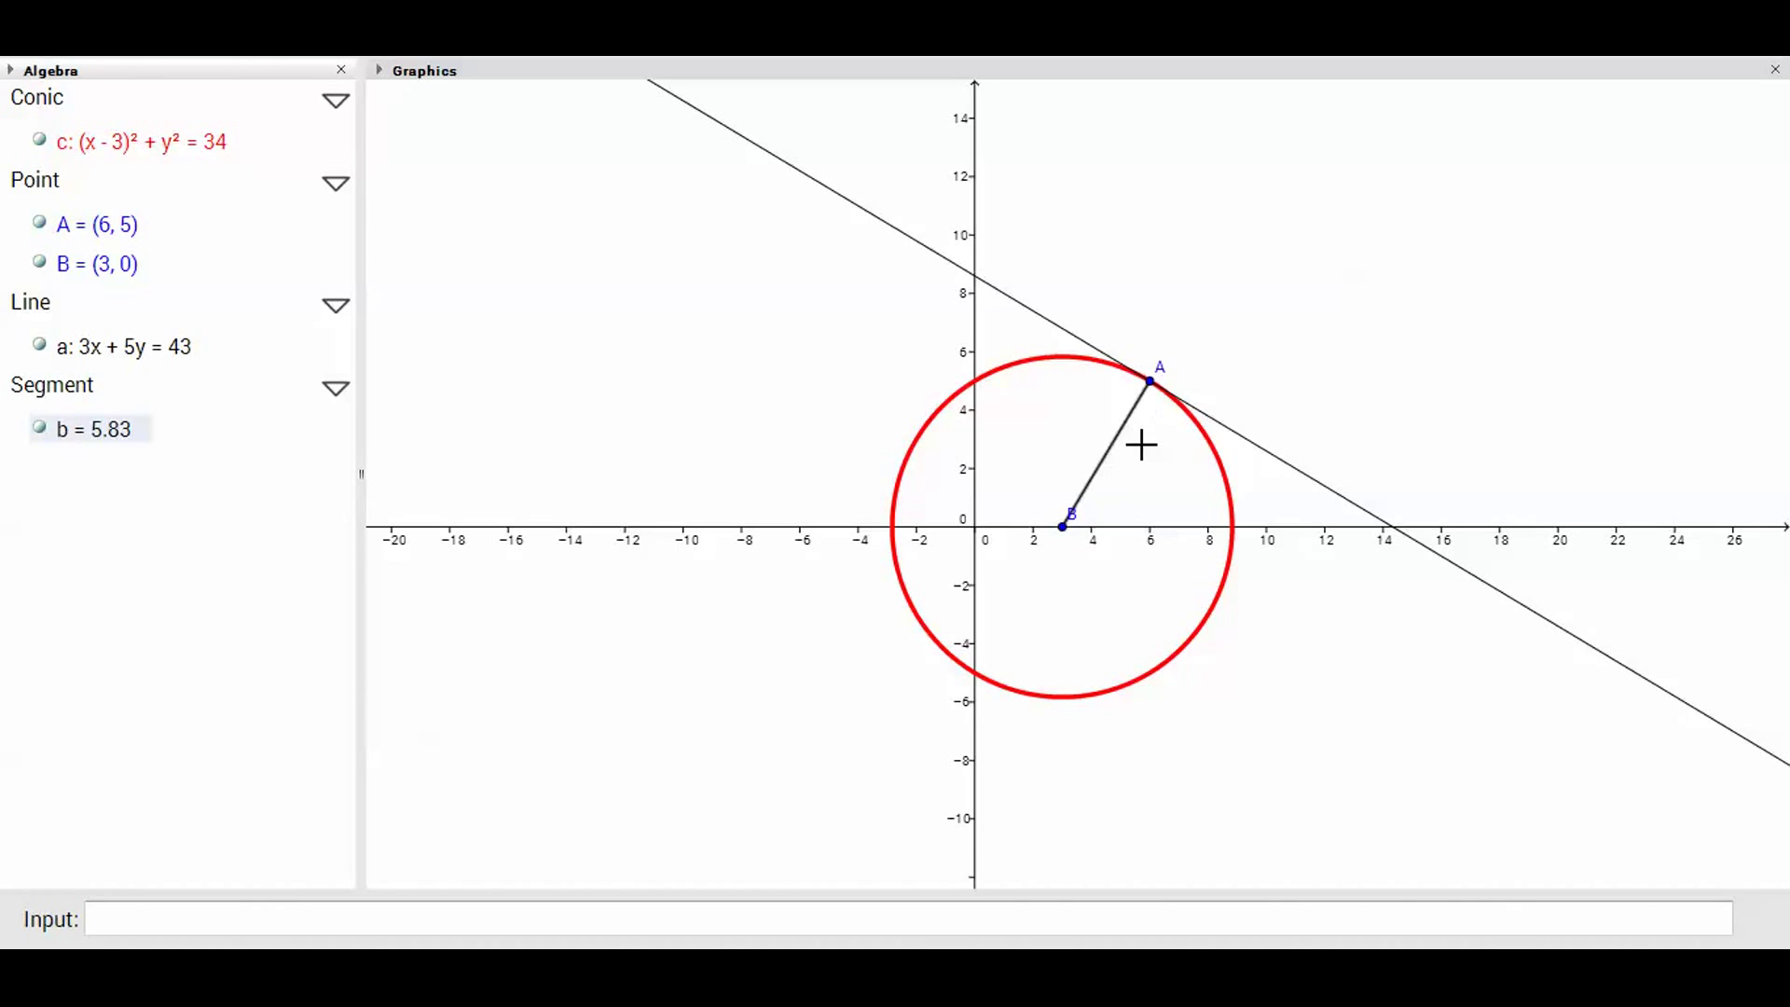
Switch to the notes and write the slope formula m = (y₂ - y₁)/(x₂ - x₁) followed by an equals sign
{"action": "key", "text": "alt+Tab"}
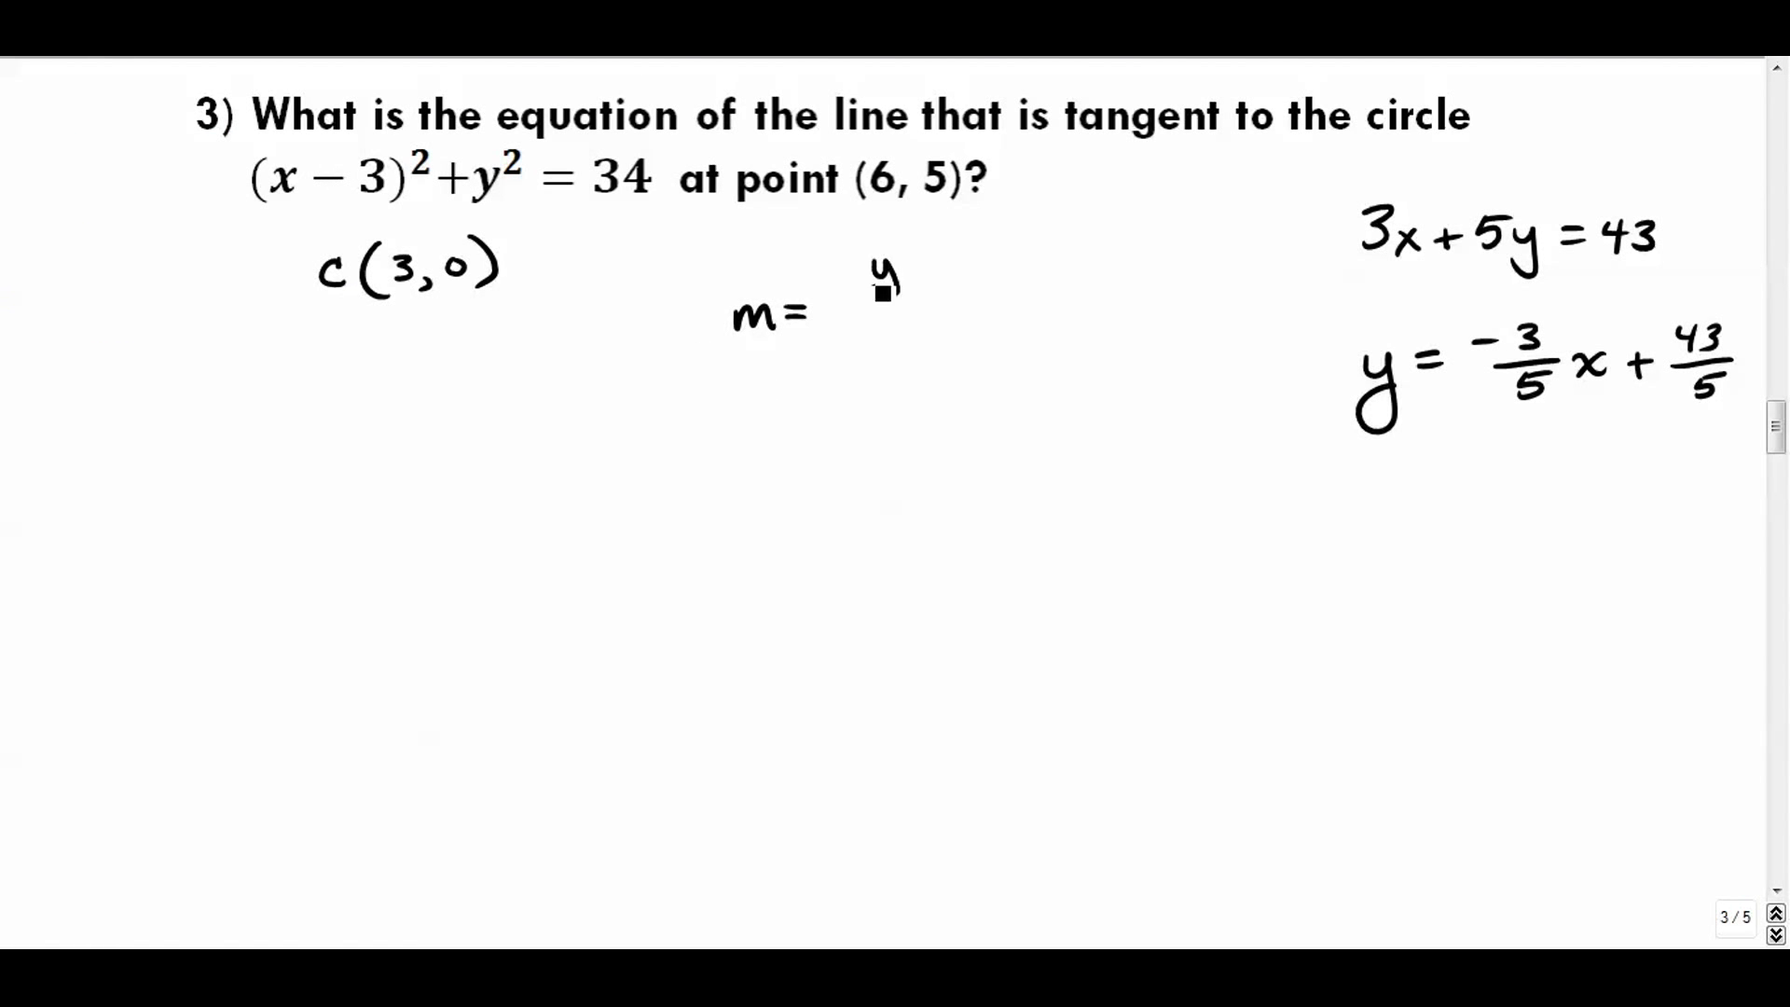
{"action": "mouse_move", "coordinate": [952, 275]}
{"action": "left_mouse_down"}
{"action": "mouse_move", "coordinate": [986, 289]}
{"action": "mouse_move", "coordinate": [930, 310]}
{"action": "mouse_move", "coordinate": [912, 361]}
{"action": "mouse_move", "coordinate": [1009, 351]}
{"action": "left_mouse_up"}
{"action": "key", "text": "alt+Tab"}
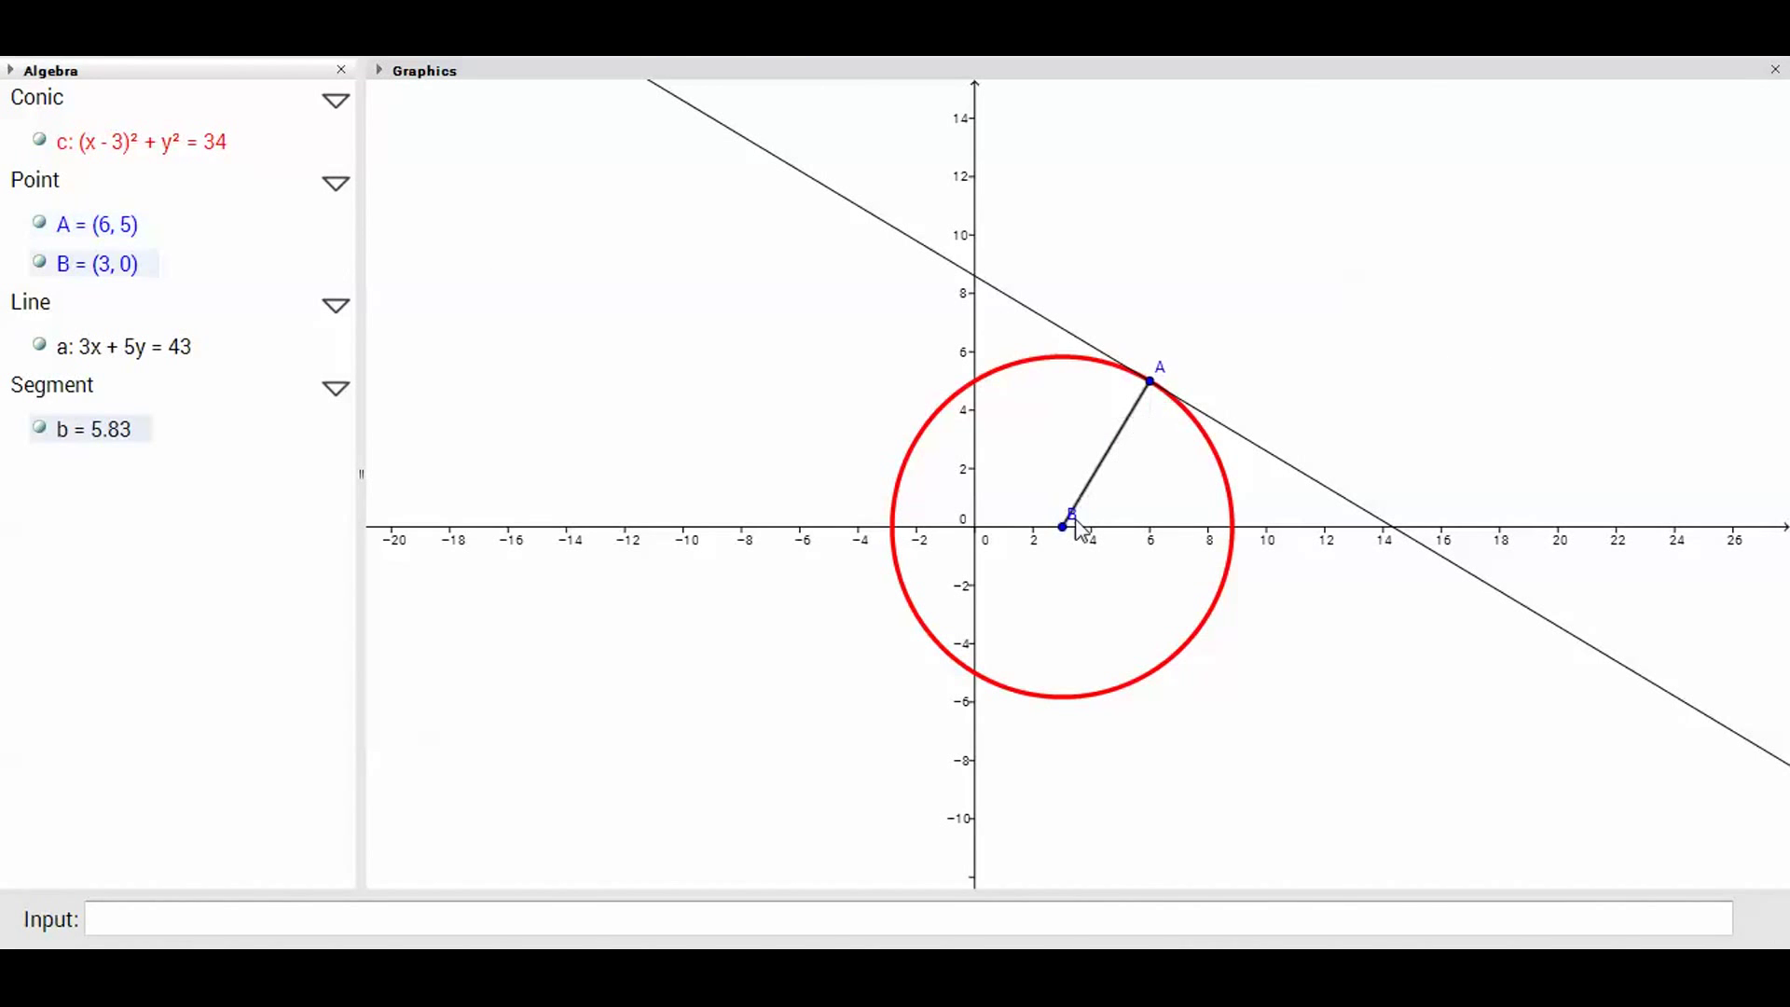
{"action": "key", "text": "alt+Tab"}
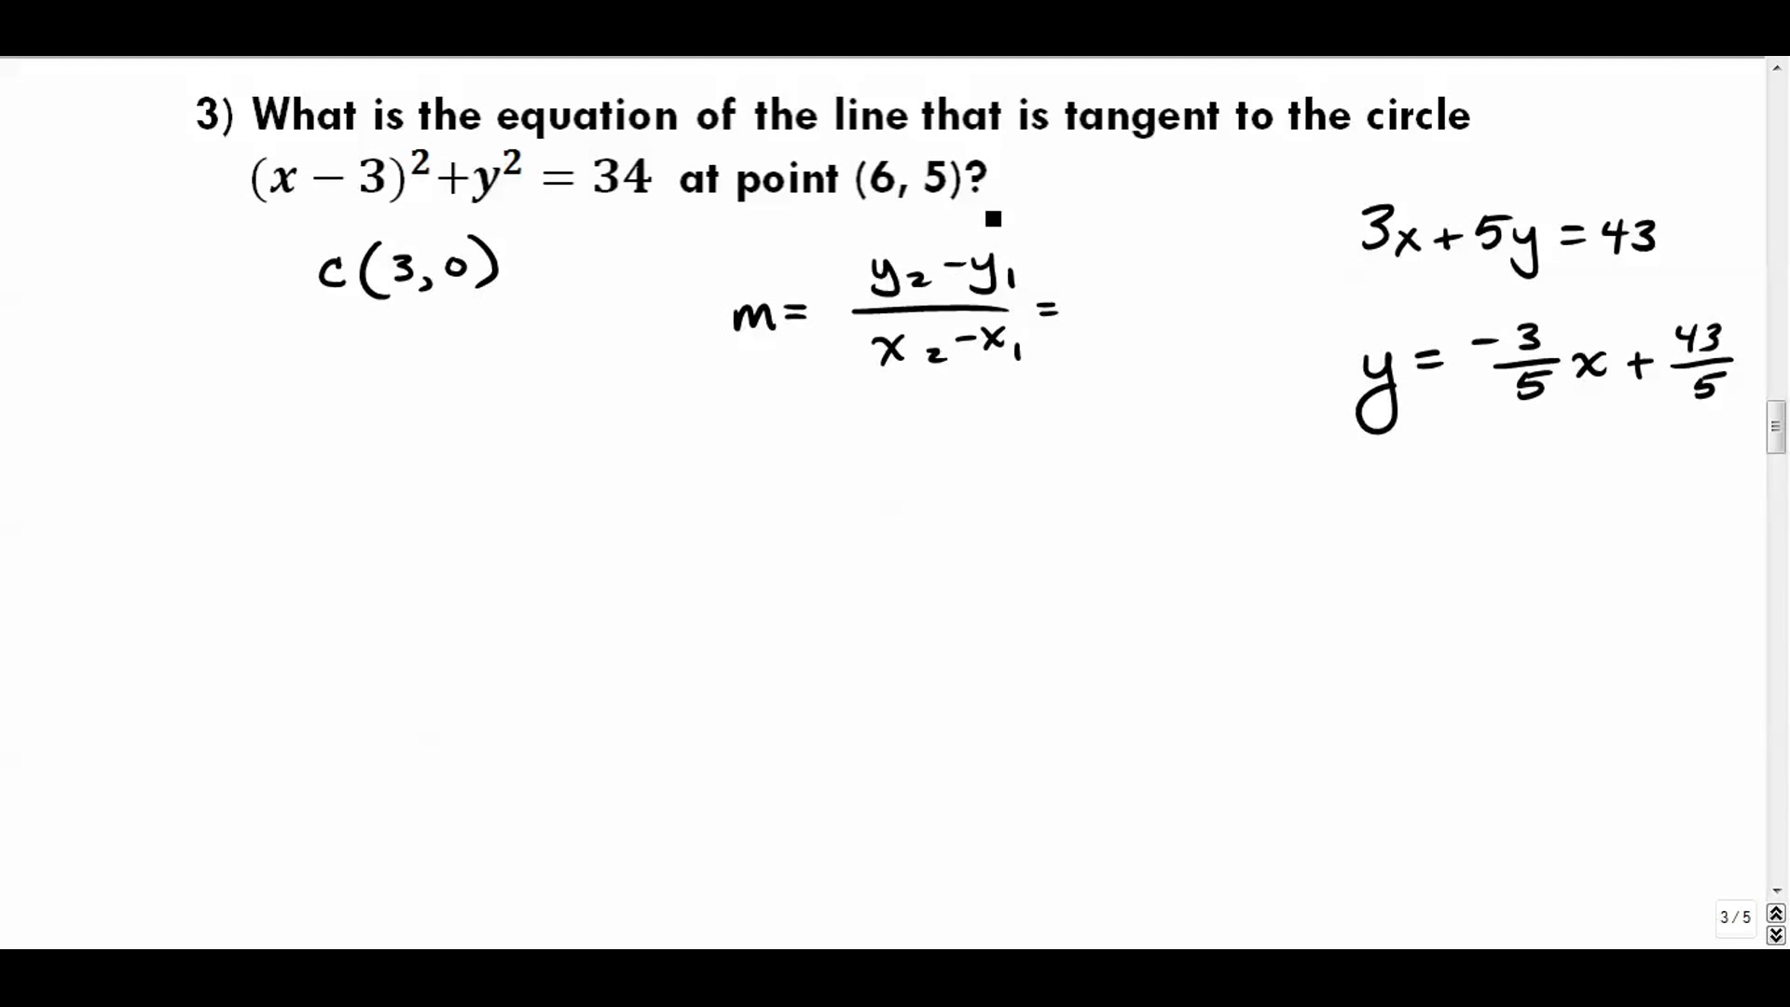
Circle the y-coordinates 5 and 0 in cyan and write 5 - 0 above a fraction bar after the slope formula
{"action": "mouse_move", "coordinate": [942, 151]}
{"action": "left_mouse_down"}
{"action": "mouse_move", "coordinate": [923, 196]}
{"action": "mouse_move", "coordinate": [944, 153]}
{"action": "left_mouse_up"}
{"action": "mouse_move", "coordinate": [470, 238]}
{"action": "left_mouse_down"}
{"action": "mouse_move", "coordinate": [463, 290]}
{"action": "mouse_move", "coordinate": [455, 240]}
{"action": "left_mouse_up"}
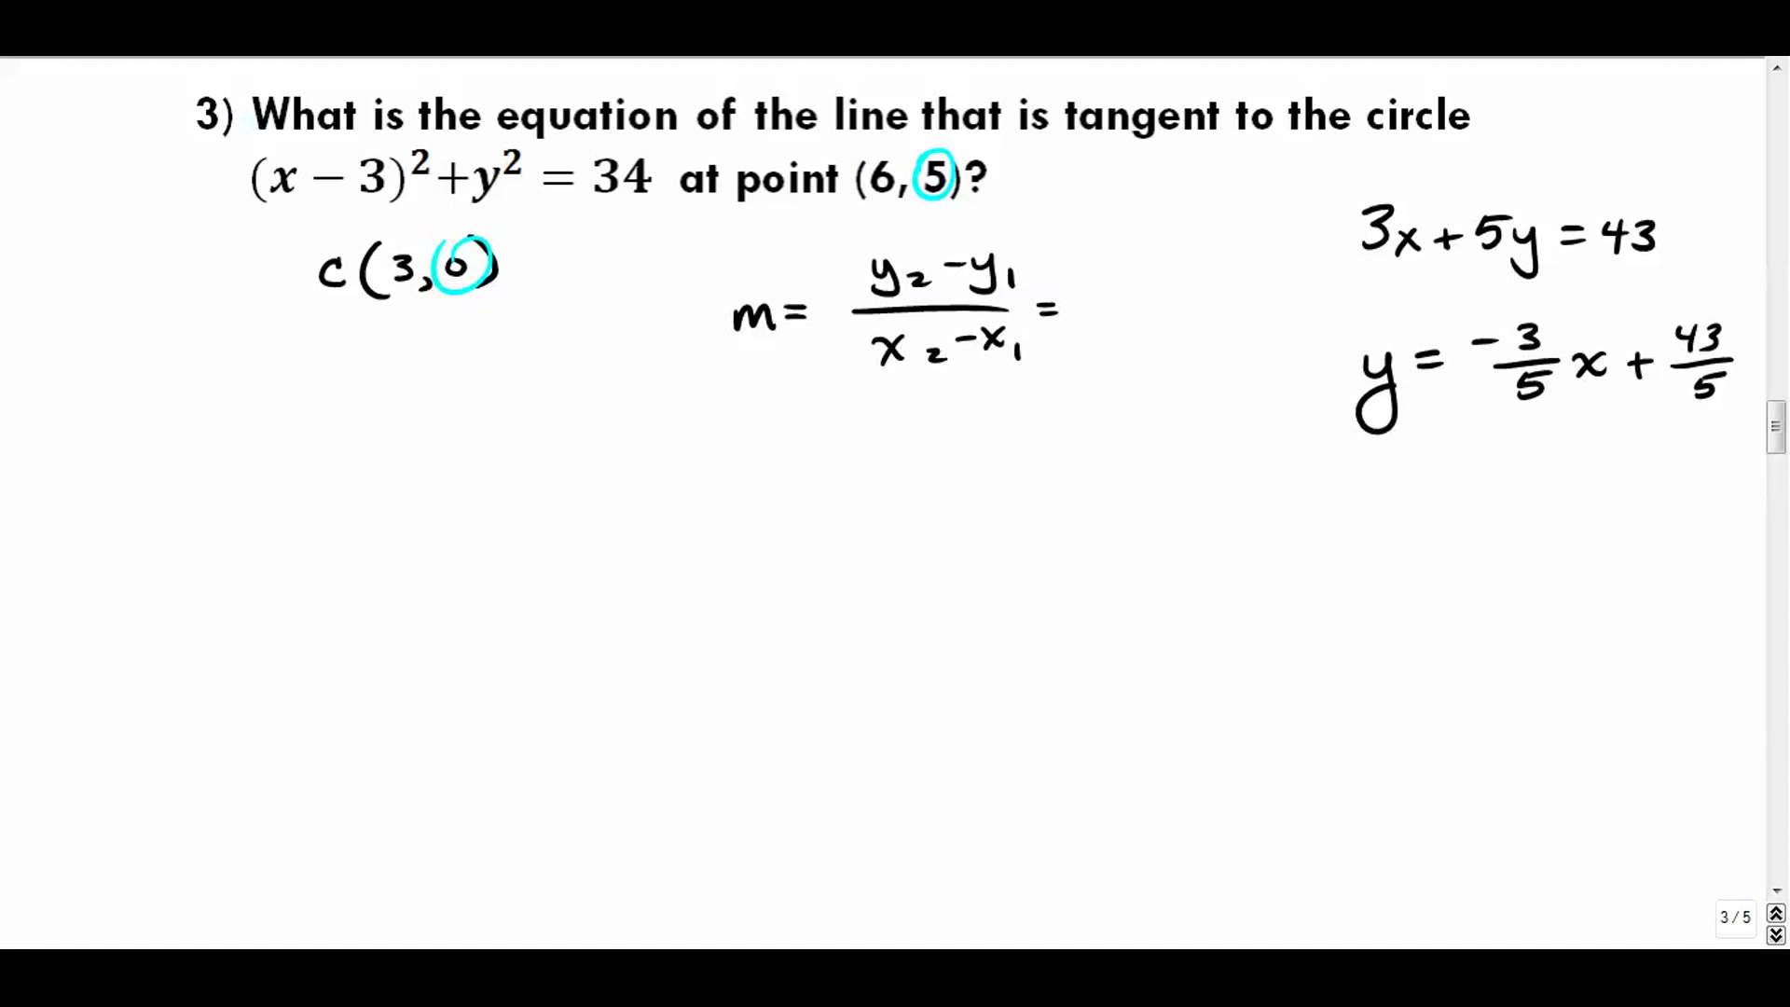
{"action": "left_click_drag", "start_coordinate": [1095, 260], "coordinate": [1116, 258]}
{"action": "left_click_drag", "start_coordinate": [1129, 273], "coordinate": [1173, 263]}
{"action": "left_click_drag", "start_coordinate": [1079, 303], "coordinate": [1196, 300]}
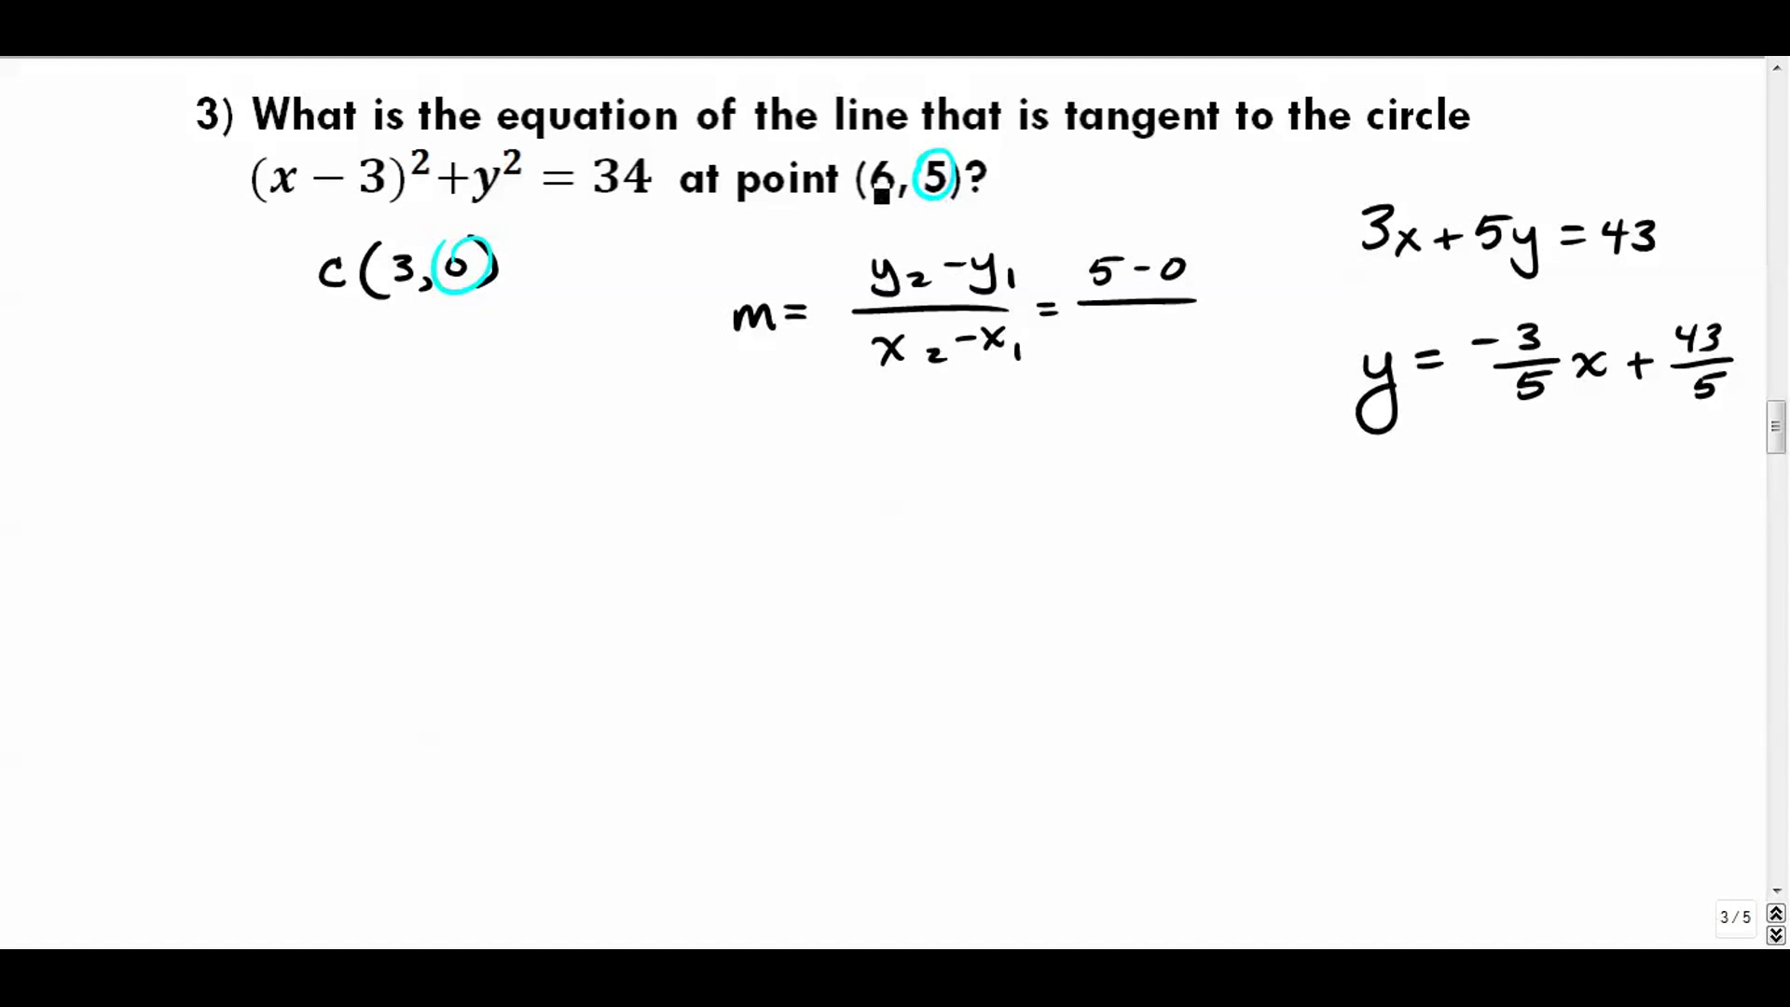
Circle the x-coordinates 6 and 3 in magenta and write 6 - 3 as the fraction's denominator
{"action": "mouse_move", "coordinate": [886, 154]}
{"action": "left_mouse_down"}
{"action": "mouse_move", "coordinate": [871, 187]}
{"action": "mouse_move", "coordinate": [900, 159]}
{"action": "left_mouse_up"}
{"action": "mouse_move", "coordinate": [401, 250]}
{"action": "left_mouse_down"}
{"action": "mouse_move", "coordinate": [377, 279]}
{"action": "mouse_move", "coordinate": [411, 252]}
{"action": "left_mouse_up"}
{"action": "left_click_drag", "start_coordinate": [1119, 317], "coordinate": [1106, 341]}
{"action": "left_click_drag", "start_coordinate": [1128, 333], "coordinate": [1172, 349]}
Write the simplified slope = 5/3 below the fraction and label it Radius m, with the word Radius underlined
{"action": "left_click_drag", "start_coordinate": [1033, 454], "coordinate": [1053, 452]}
{"action": "left_click_drag", "start_coordinate": [1033, 468], "coordinate": [1125, 428]}
{"action": "mouse_move", "coordinate": [1103, 431]}
{"action": "left_mouse_down"}
{"action": "mouse_move", "coordinate": [1098, 451]}
{"action": "mouse_move", "coordinate": [1142, 455]}
{"action": "mouse_move", "coordinate": [1098, 497]}
{"action": "left_mouse_up"}
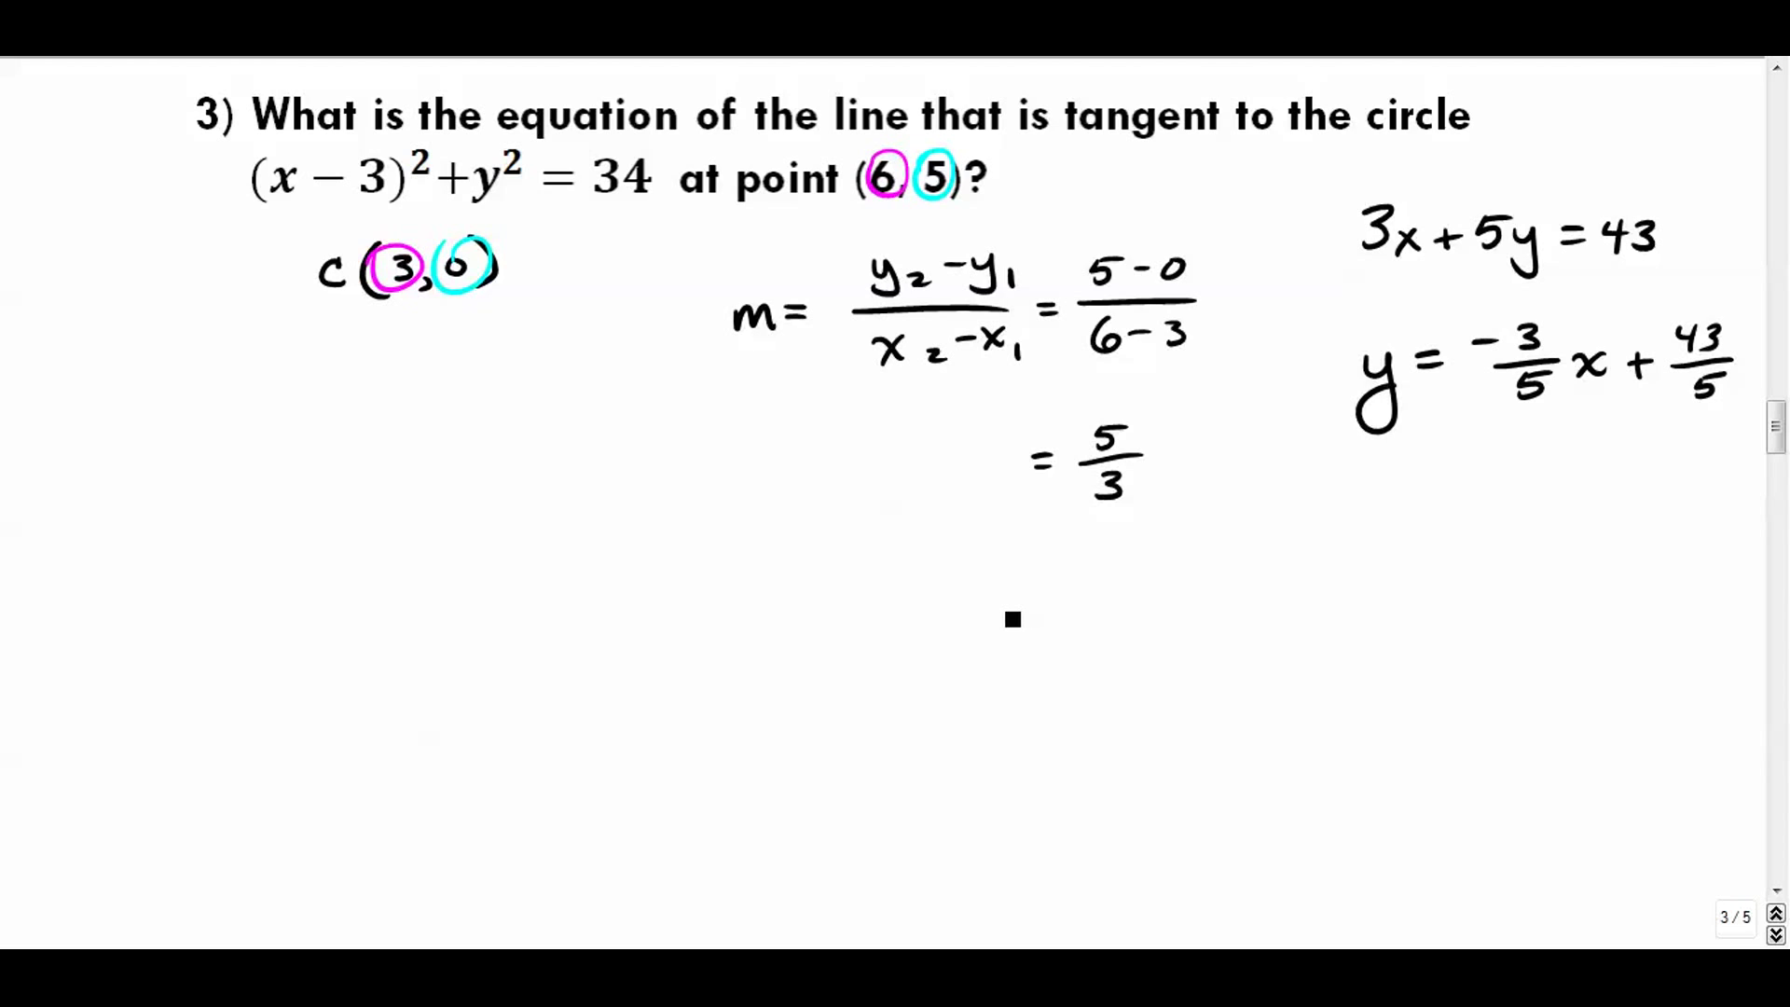
{"action": "left_click_drag", "start_coordinate": [998, 469], "coordinate": [1016, 471]}
{"action": "mouse_move", "coordinate": [859, 472]}
{"action": "left_mouse_down"}
{"action": "mouse_move", "coordinate": [901, 448]}
{"action": "mouse_move", "coordinate": [932, 459]}
{"action": "left_mouse_up"}
{"action": "left_click_drag", "start_coordinate": [939, 444], "coordinate": [955, 446]}
{"action": "key", "text": "alt+Tab"}
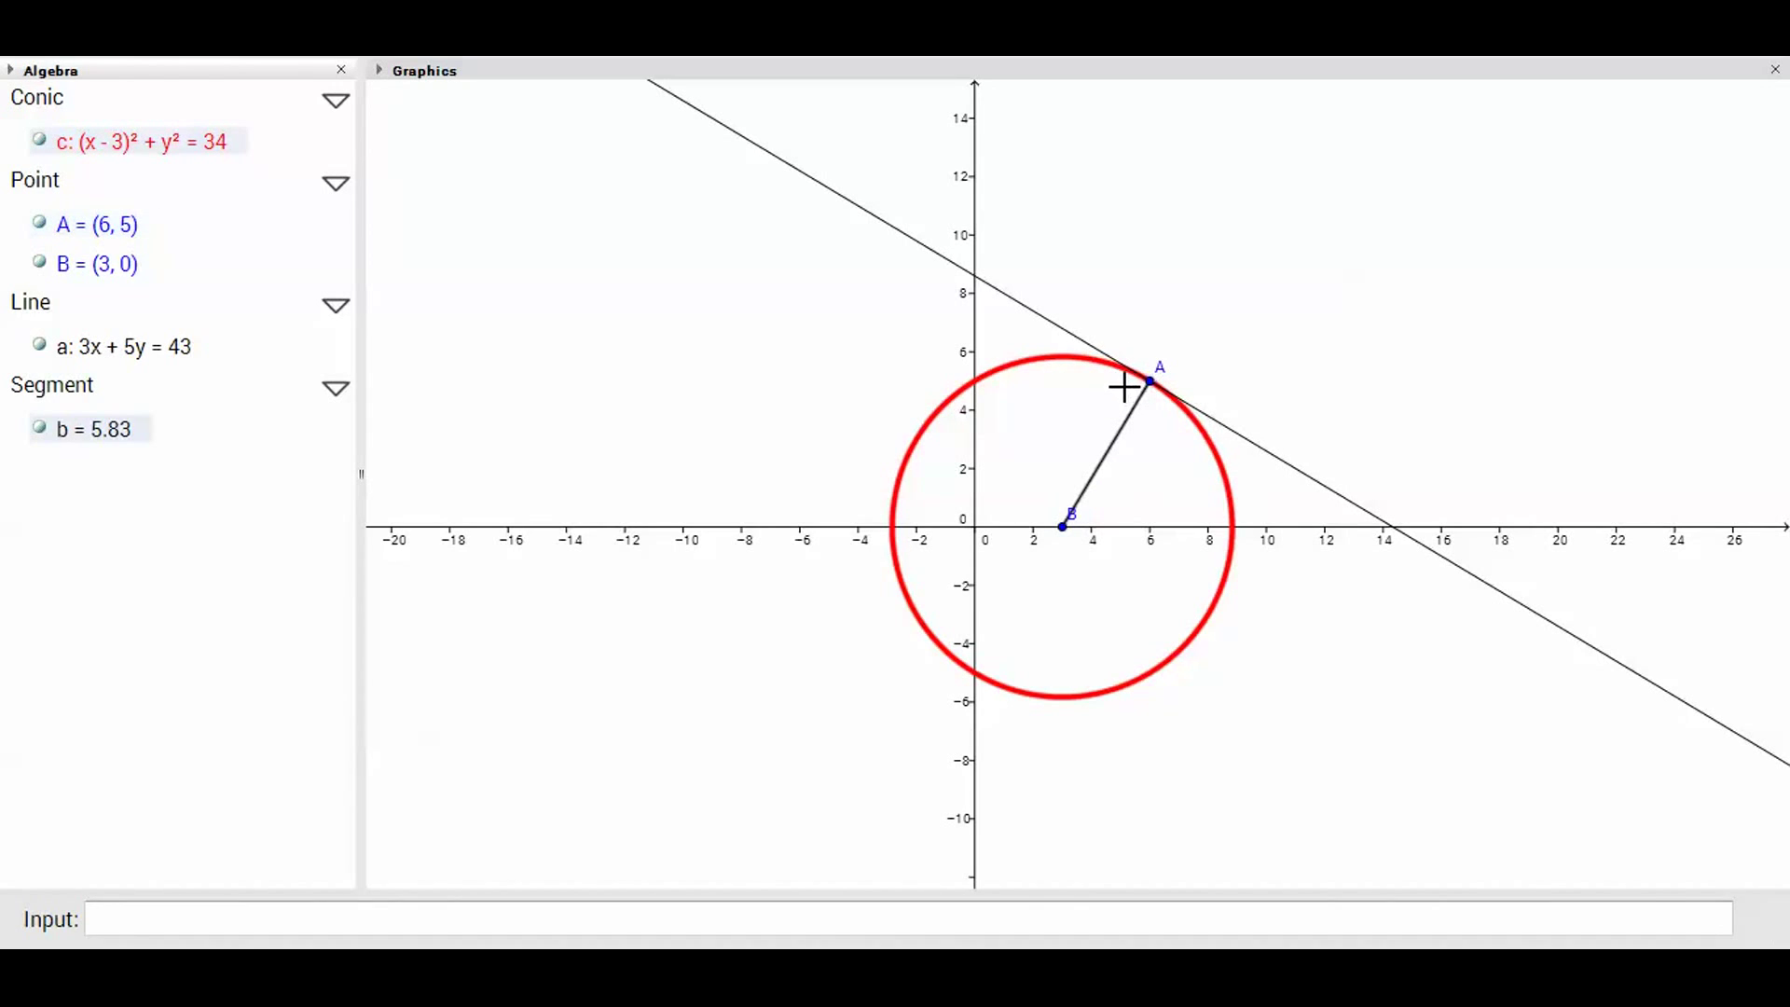
{"action": "key", "text": "alt+Tab"}
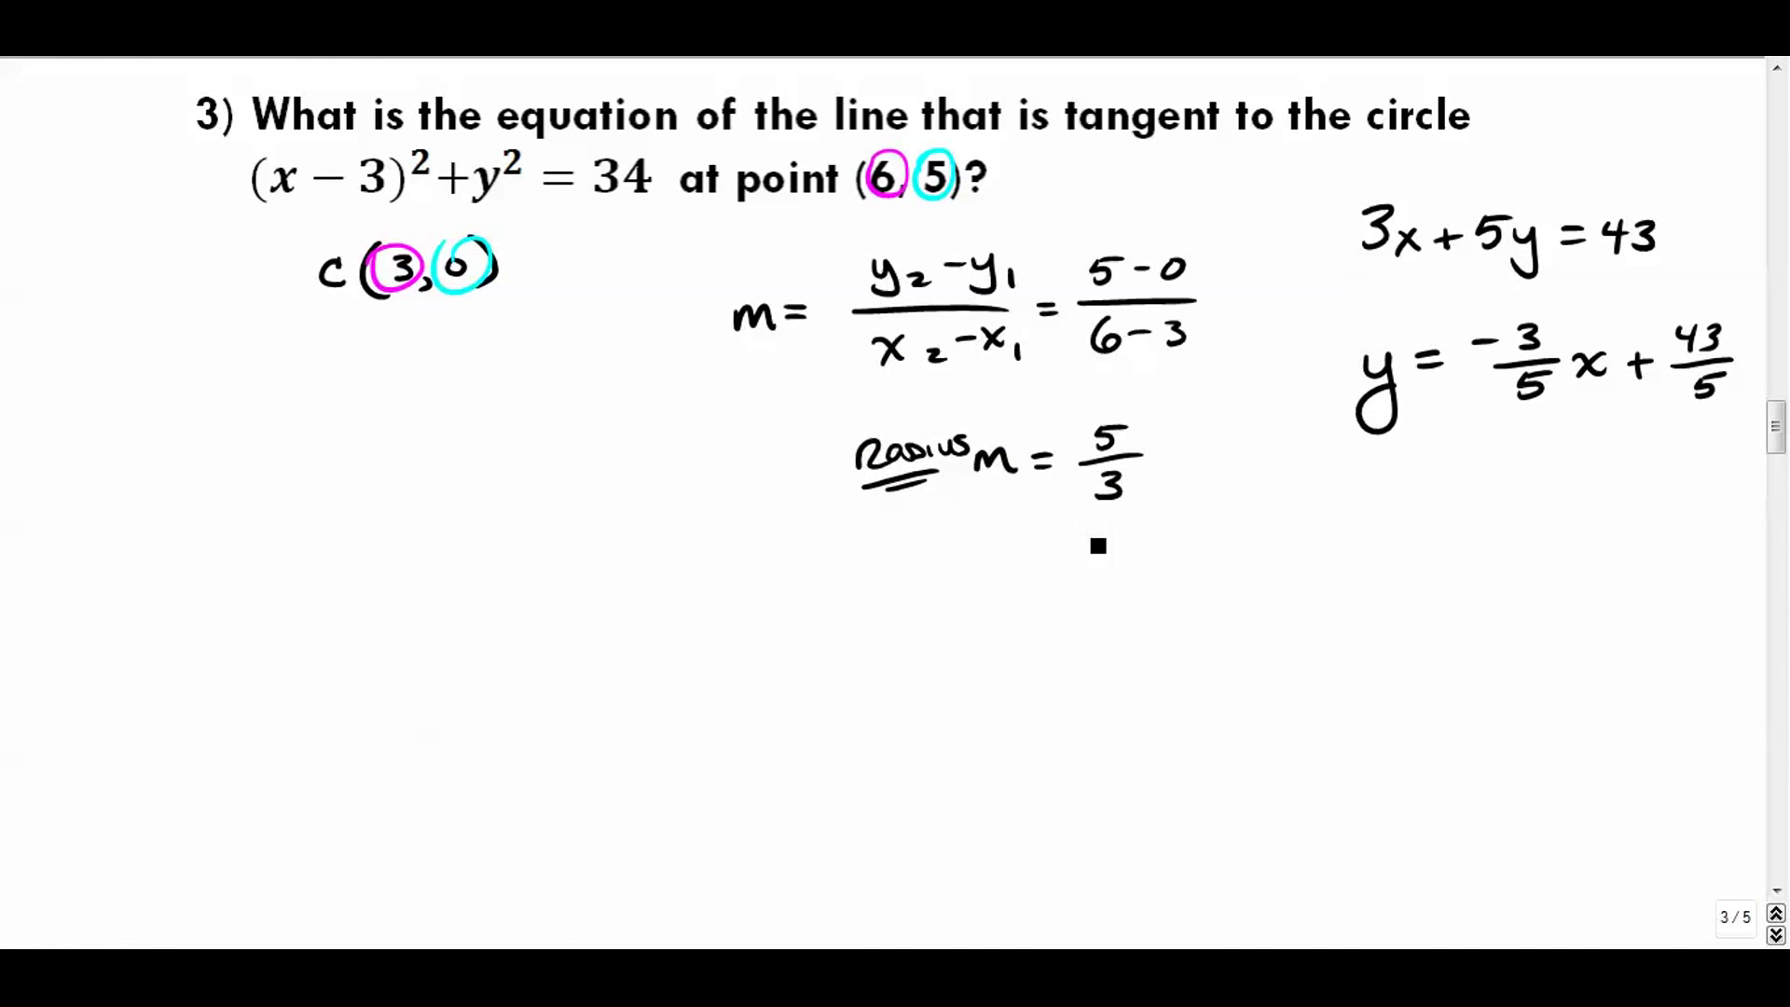
Write the tangent slope as tangent m = -3/5 below the radius slope
{"action": "mouse_move", "coordinate": [986, 604]}
{"action": "left_mouse_down"}
{"action": "mouse_move", "coordinate": [1035, 611]}
{"action": "mouse_move", "coordinate": [1050, 584]}
{"action": "left_mouse_up"}
{"action": "left_click_drag", "start_coordinate": [1044, 594], "coordinate": [1066, 590]}
{"action": "left_click_drag", "start_coordinate": [1071, 652], "coordinate": [1108, 645]}
{"action": "left_click_drag", "start_coordinate": [1197, 605], "coordinate": [1241, 617]}
{"action": "mouse_move", "coordinate": [1212, 629]}
{"action": "left_mouse_down"}
{"action": "mouse_move", "coordinate": [1272, 626]}
{"action": "mouse_move", "coordinate": [1224, 664]}
{"action": "left_mouse_up"}
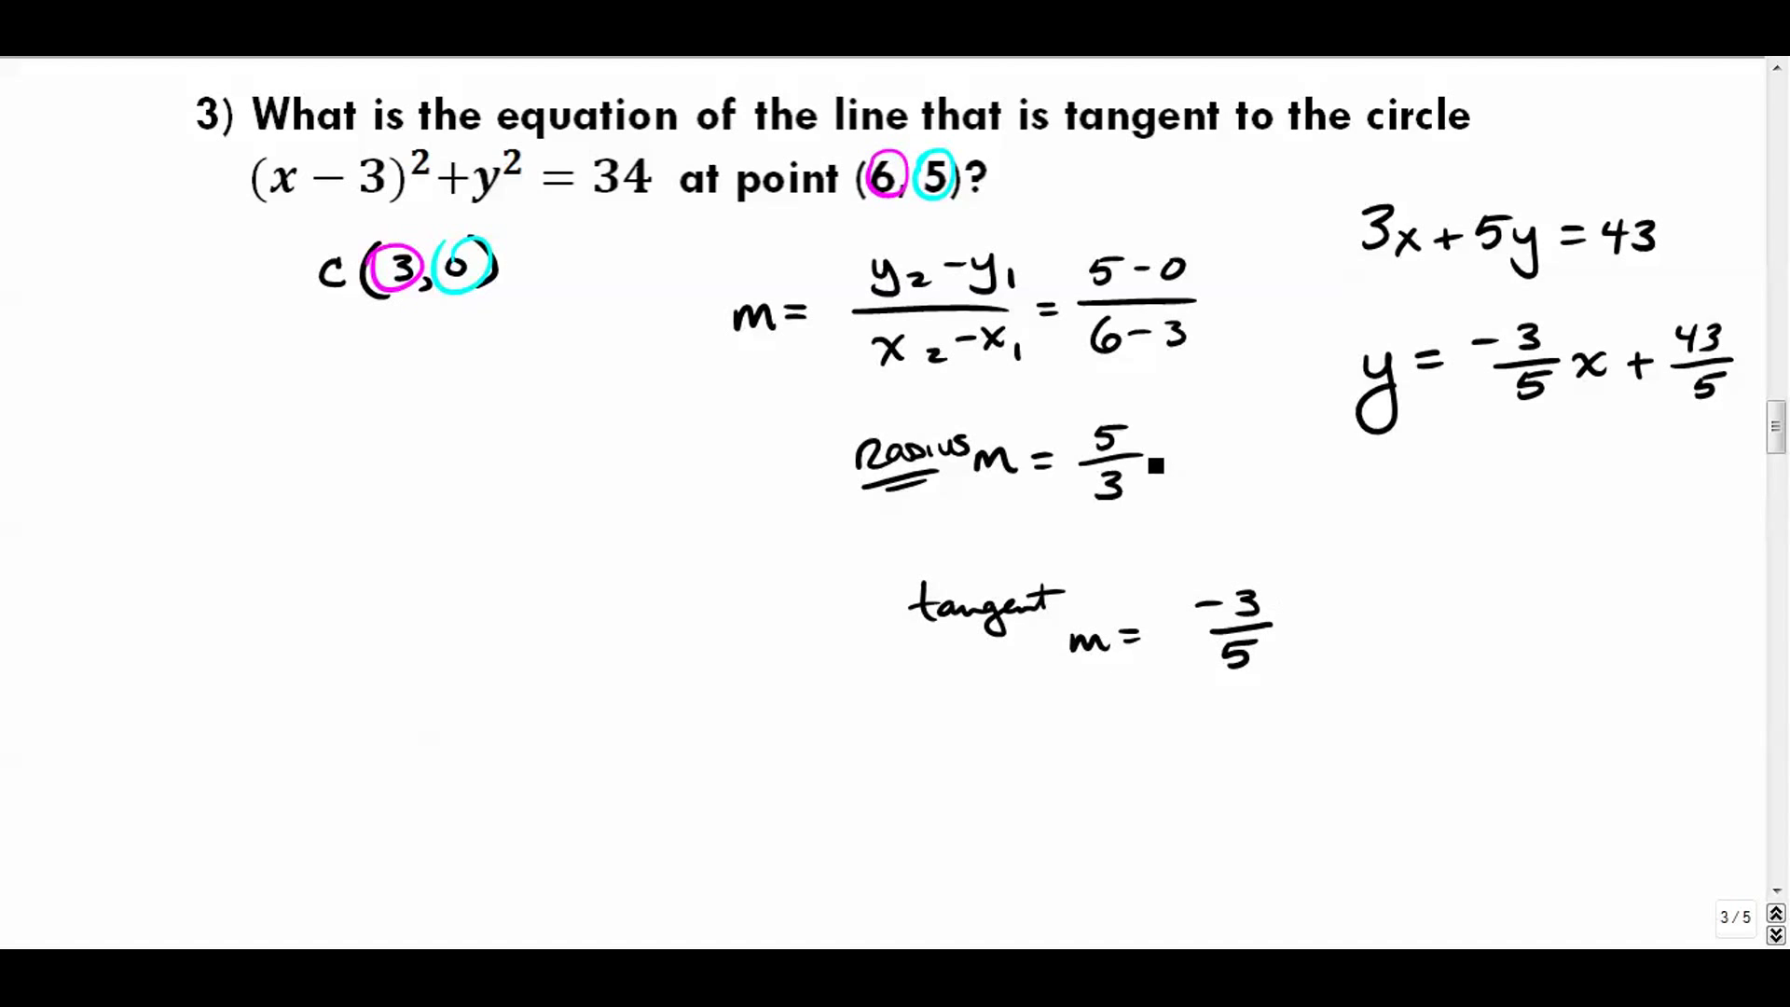
{"action": "left_click_drag", "start_coordinate": [1202, 464], "coordinate": [1202, 489]}
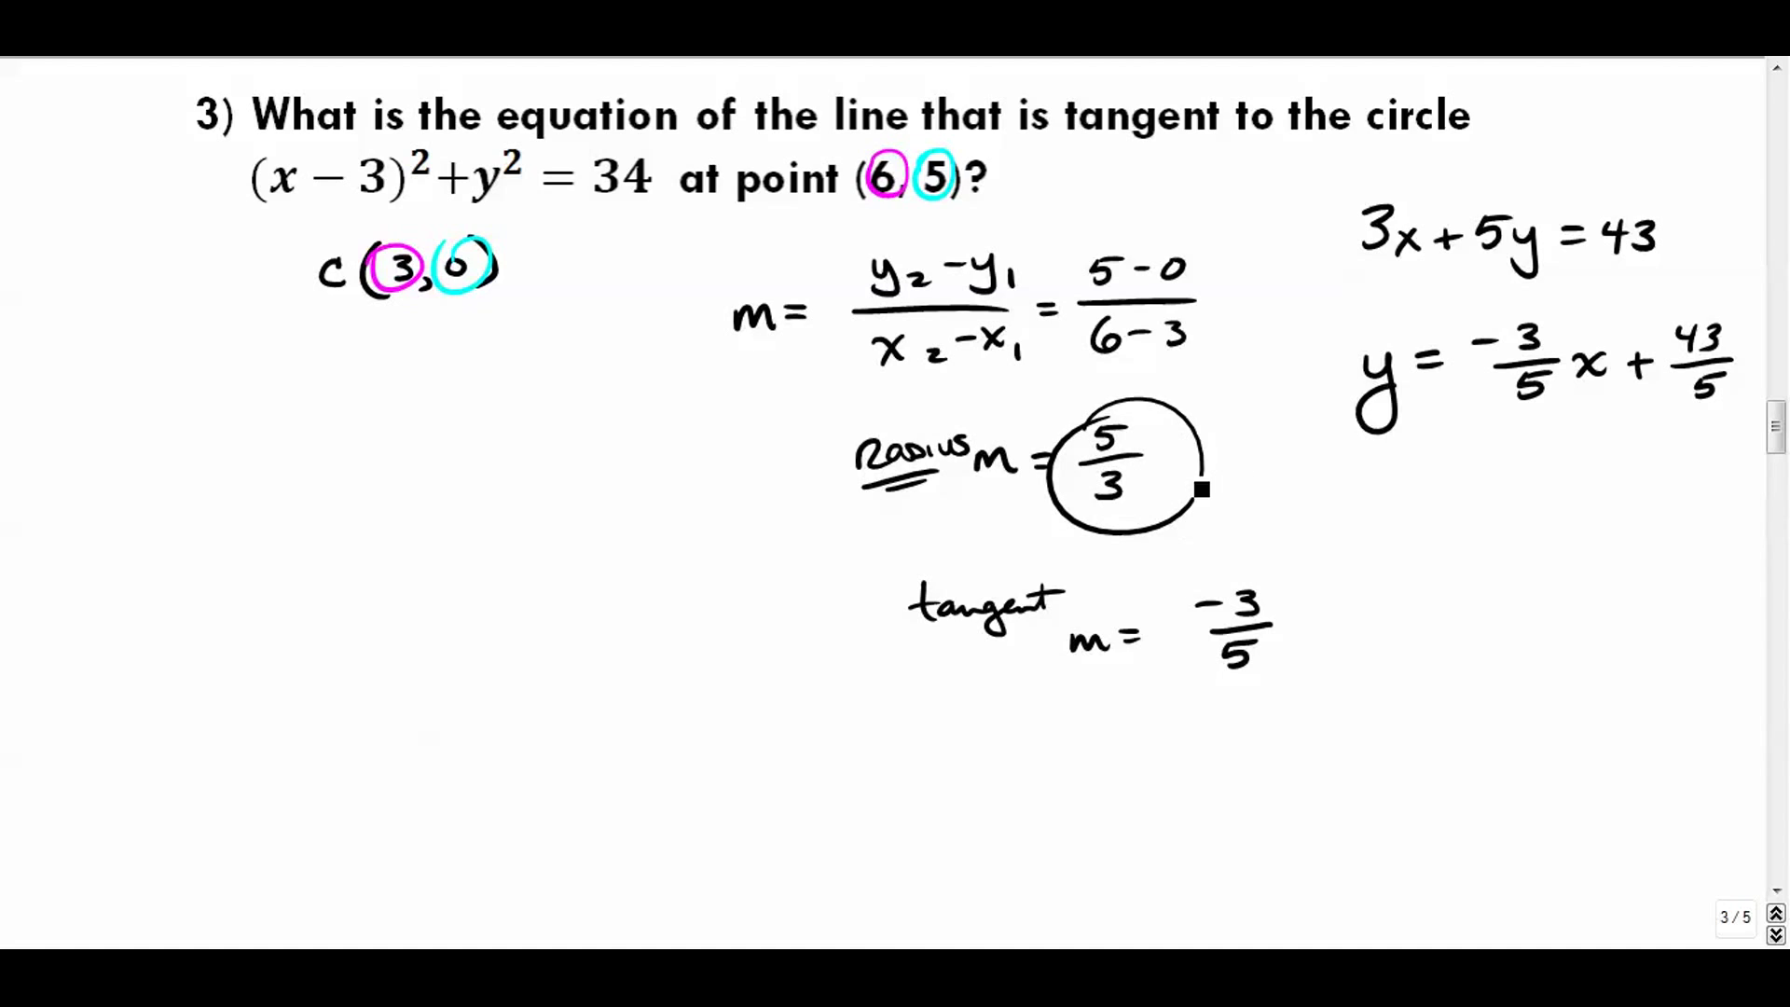
{"action": "key", "text": "ctrl+z"}
{"action": "left_click_drag", "start_coordinate": [1554, 433], "coordinate": [1551, 493]}
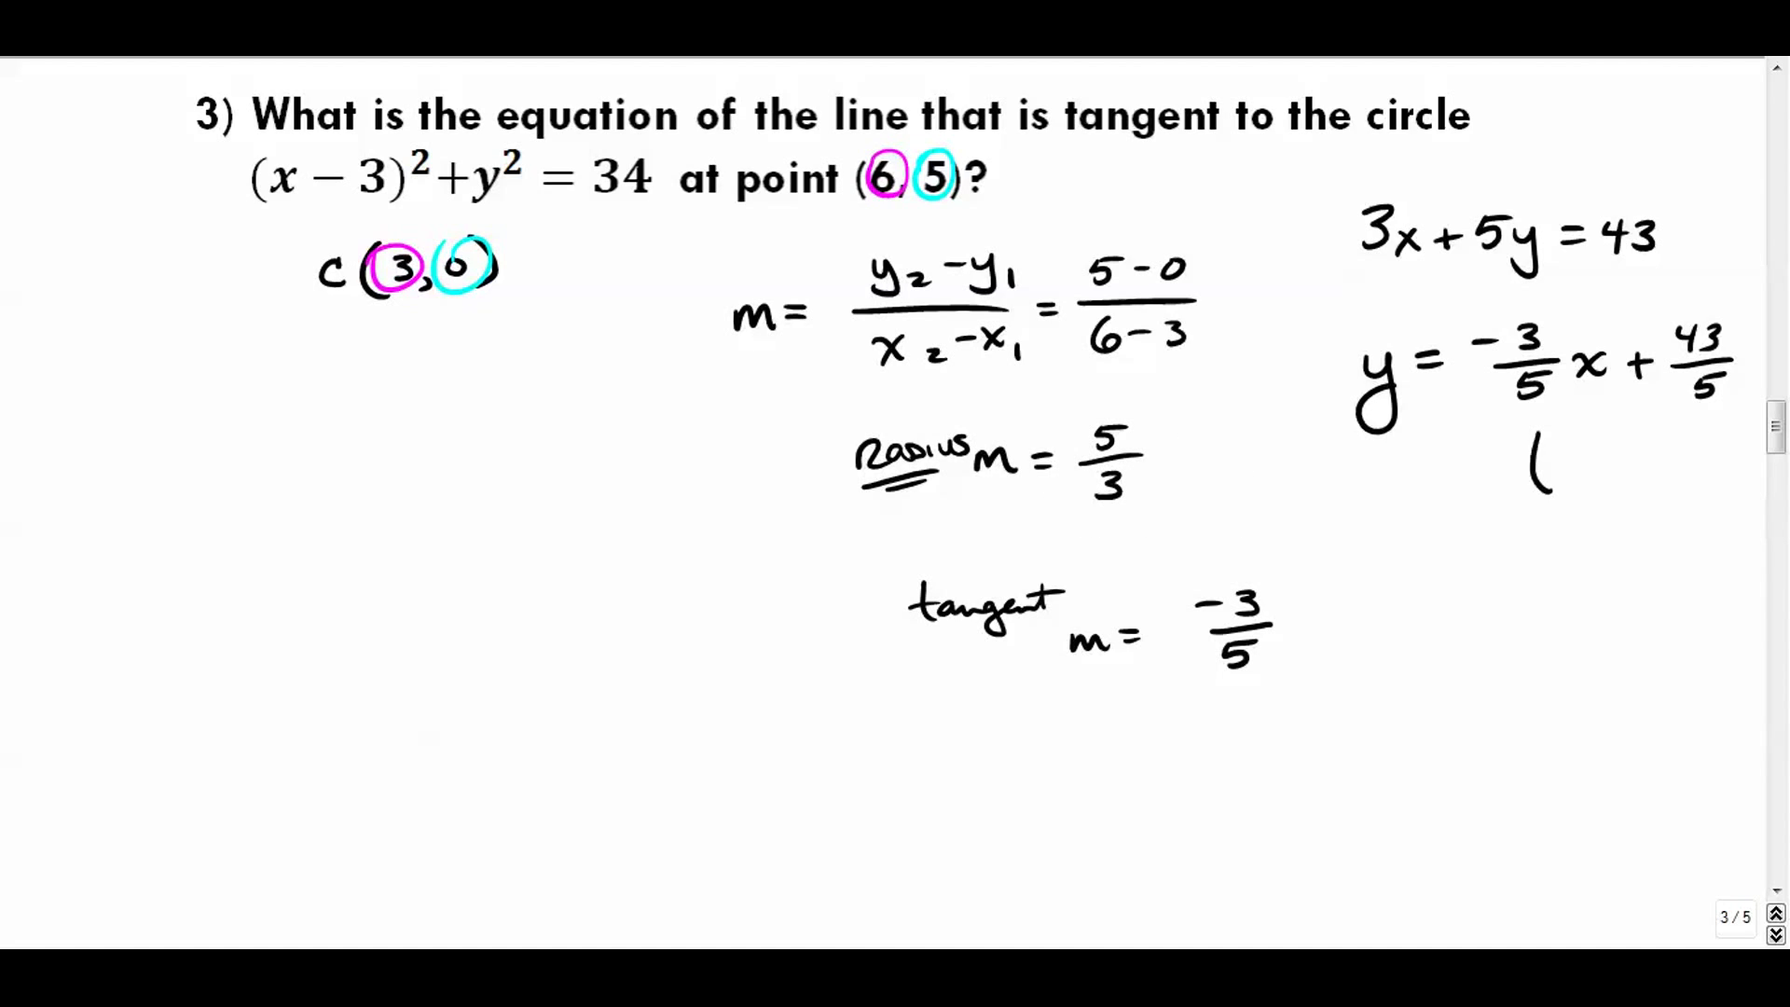
{"action": "key", "text": "ctrl+z"}
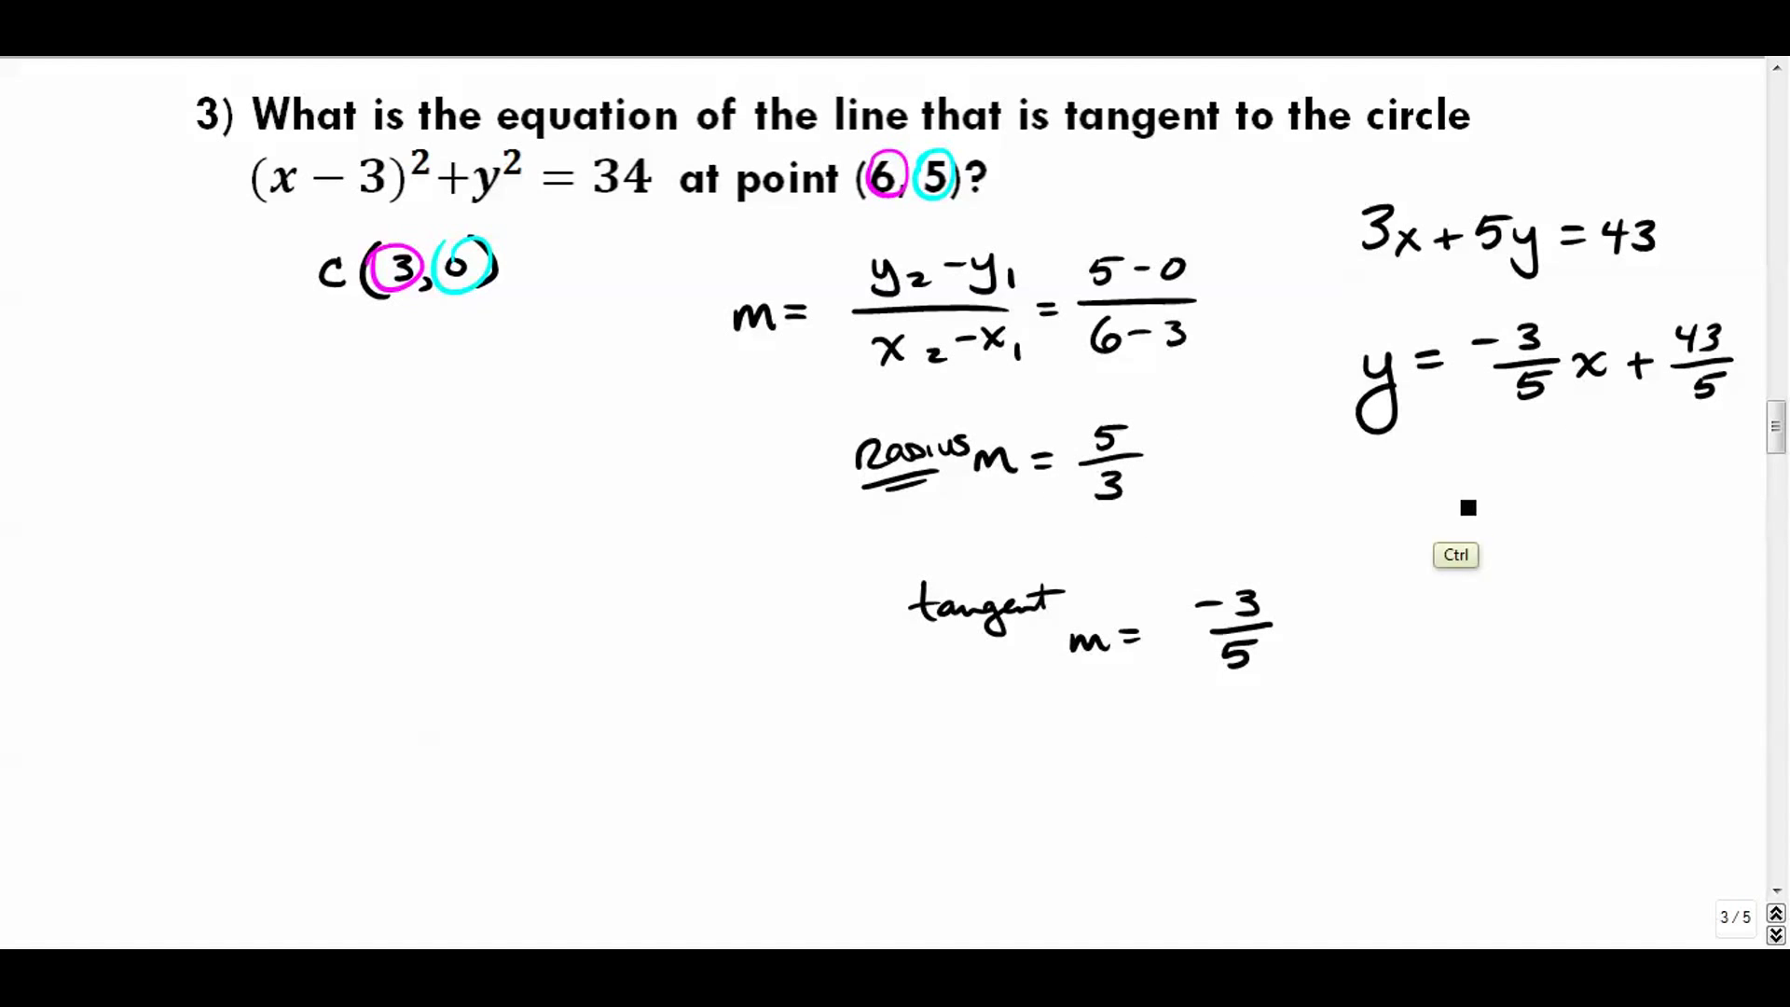
Write the tangent line equation y = -3/5 x + b in black below the circle's center point
{"action": "mouse_move", "coordinate": [255, 440]}
{"action": "left_mouse_down"}
{"action": "mouse_move", "coordinate": [291, 480]}
{"action": "mouse_move", "coordinate": [250, 505]}
{"action": "left_mouse_up"}
{"action": "left_click_drag", "start_coordinate": [307, 449], "coordinate": [329, 446]}
{"action": "left_click_drag", "start_coordinate": [310, 464], "coordinate": [403, 430]}
{"action": "mouse_move", "coordinate": [427, 411]}
{"action": "left_mouse_down"}
{"action": "mouse_move", "coordinate": [446, 419]}
{"action": "mouse_move", "coordinate": [432, 440]}
{"action": "left_mouse_up"}
{"action": "mouse_move", "coordinate": [414, 452]}
{"action": "left_mouse_down"}
{"action": "mouse_move", "coordinate": [470, 449]}
{"action": "mouse_move", "coordinate": [419, 489]}
{"action": "left_mouse_up"}
{"action": "left_click_drag", "start_coordinate": [497, 440], "coordinate": [559, 466]}
{"action": "left_click_drag", "start_coordinate": [547, 449], "coordinate": [619, 448]}
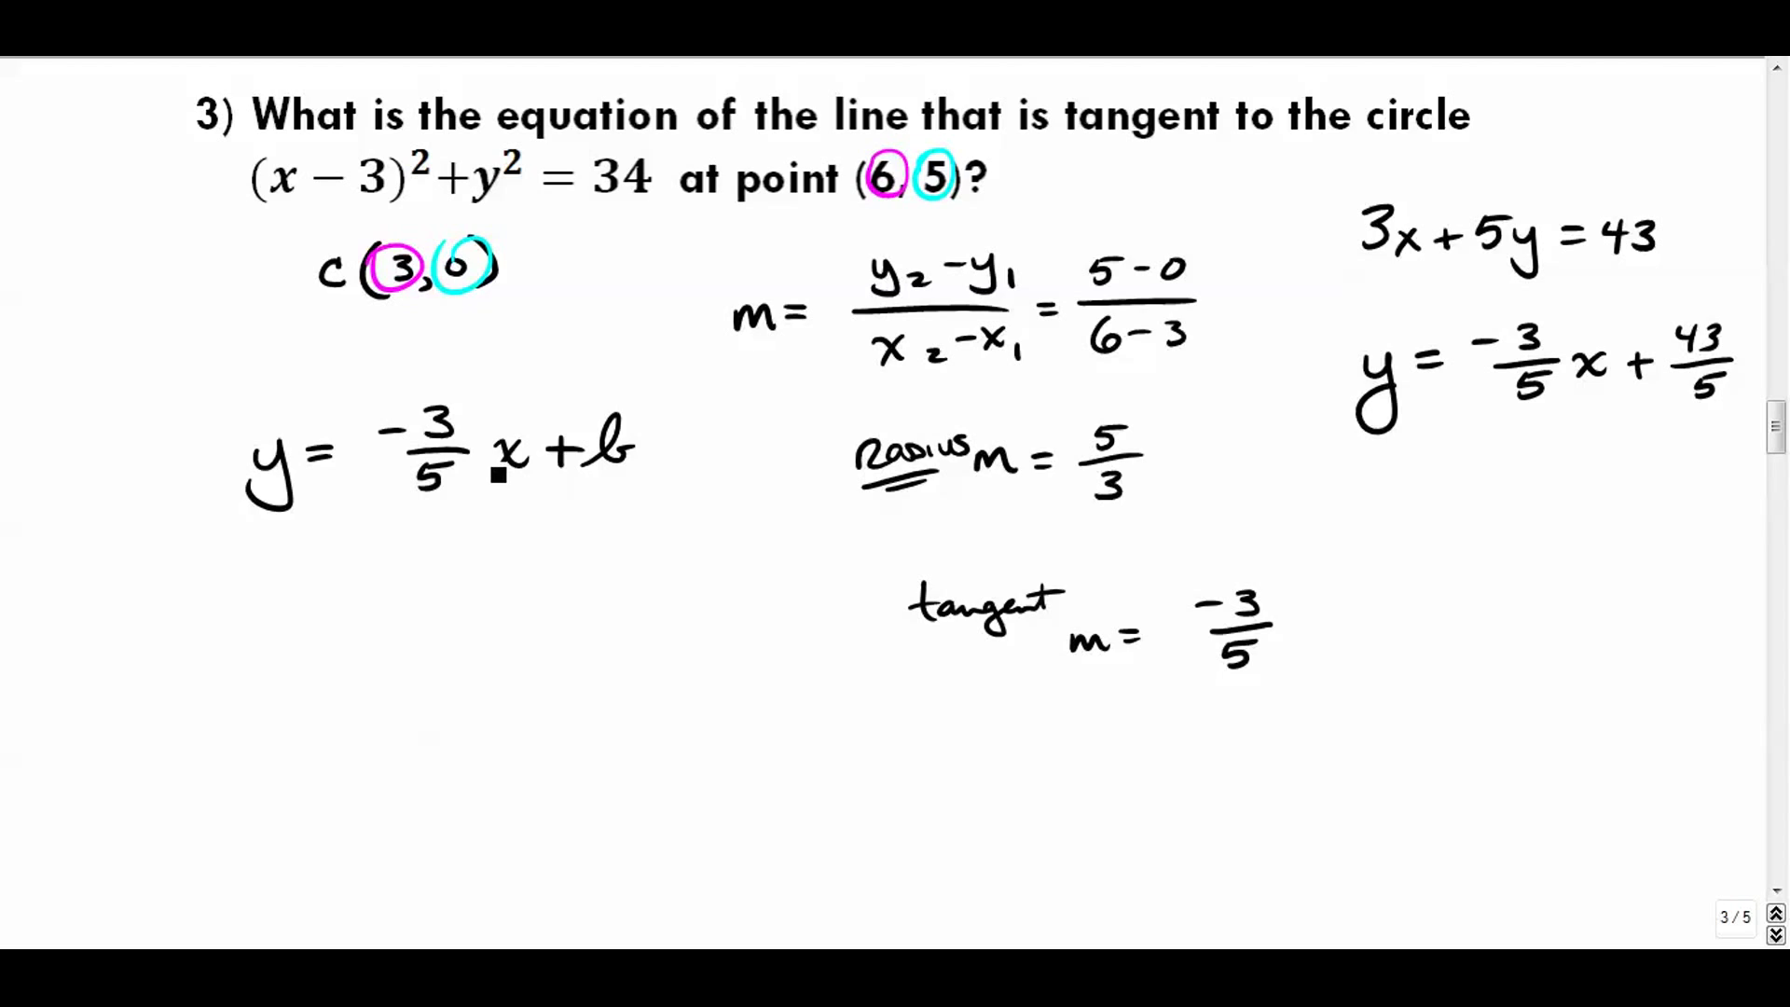
Circle the given point (6, 5) in black and write the substituted equation 5 = -3/5(6) + b below the line equation
{"action": "mouse_move", "coordinate": [918, 147]}
{"action": "left_mouse_down"}
{"action": "mouse_move", "coordinate": [979, 215]}
{"action": "mouse_move", "coordinate": [900, 132]}
{"action": "left_mouse_up"}
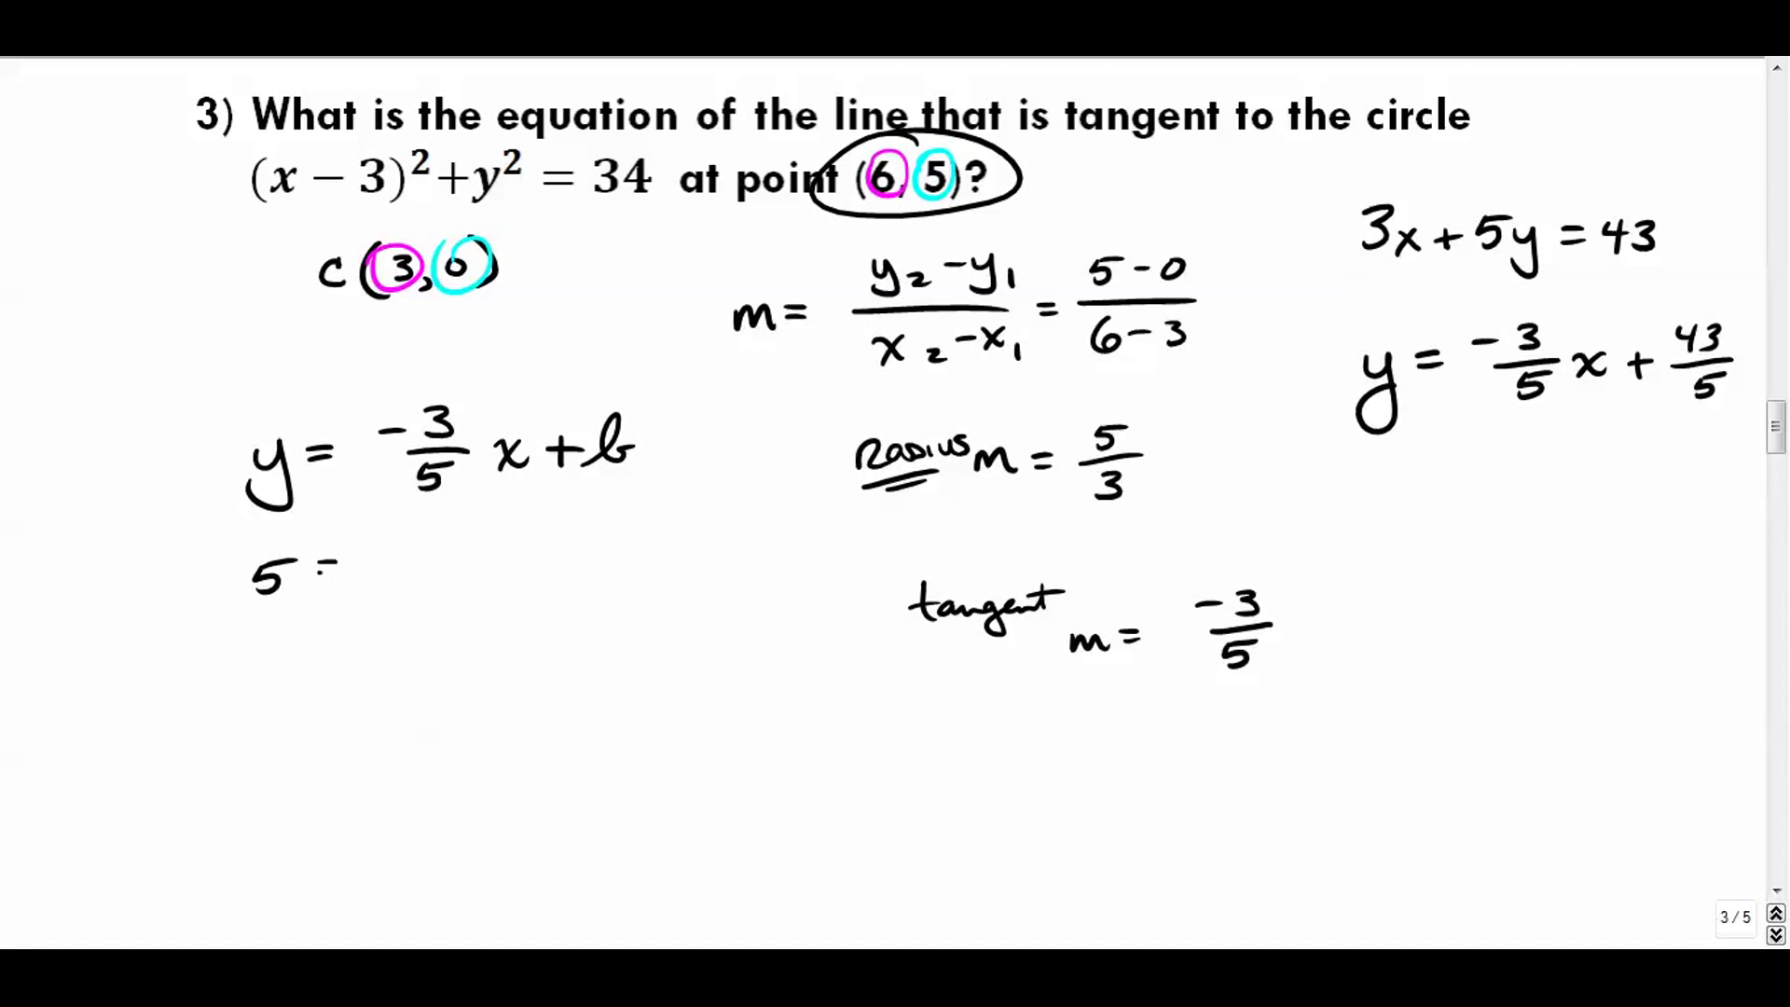
{"action": "left_click_drag", "start_coordinate": [478, 541], "coordinate": [463, 552]}
{"action": "left_click_drag", "start_coordinate": [438, 566], "coordinate": [501, 564]}
{"action": "left_click_drag", "start_coordinate": [464, 580], "coordinate": [461, 590]}
{"action": "left_click_drag", "start_coordinate": [527, 536], "coordinate": [520, 602]}
{"action": "mouse_move", "coordinate": [564, 539]}
{"action": "left_mouse_down"}
{"action": "mouse_move", "coordinate": [543, 570]}
{"action": "mouse_move", "coordinate": [583, 595]}
{"action": "mouse_move", "coordinate": [660, 571]}
{"action": "left_mouse_up"}
{"action": "left_click_drag", "start_coordinate": [647, 556], "coordinate": [648, 586]}
{"action": "left_click_drag", "start_coordinate": [664, 566], "coordinate": [713, 568]}
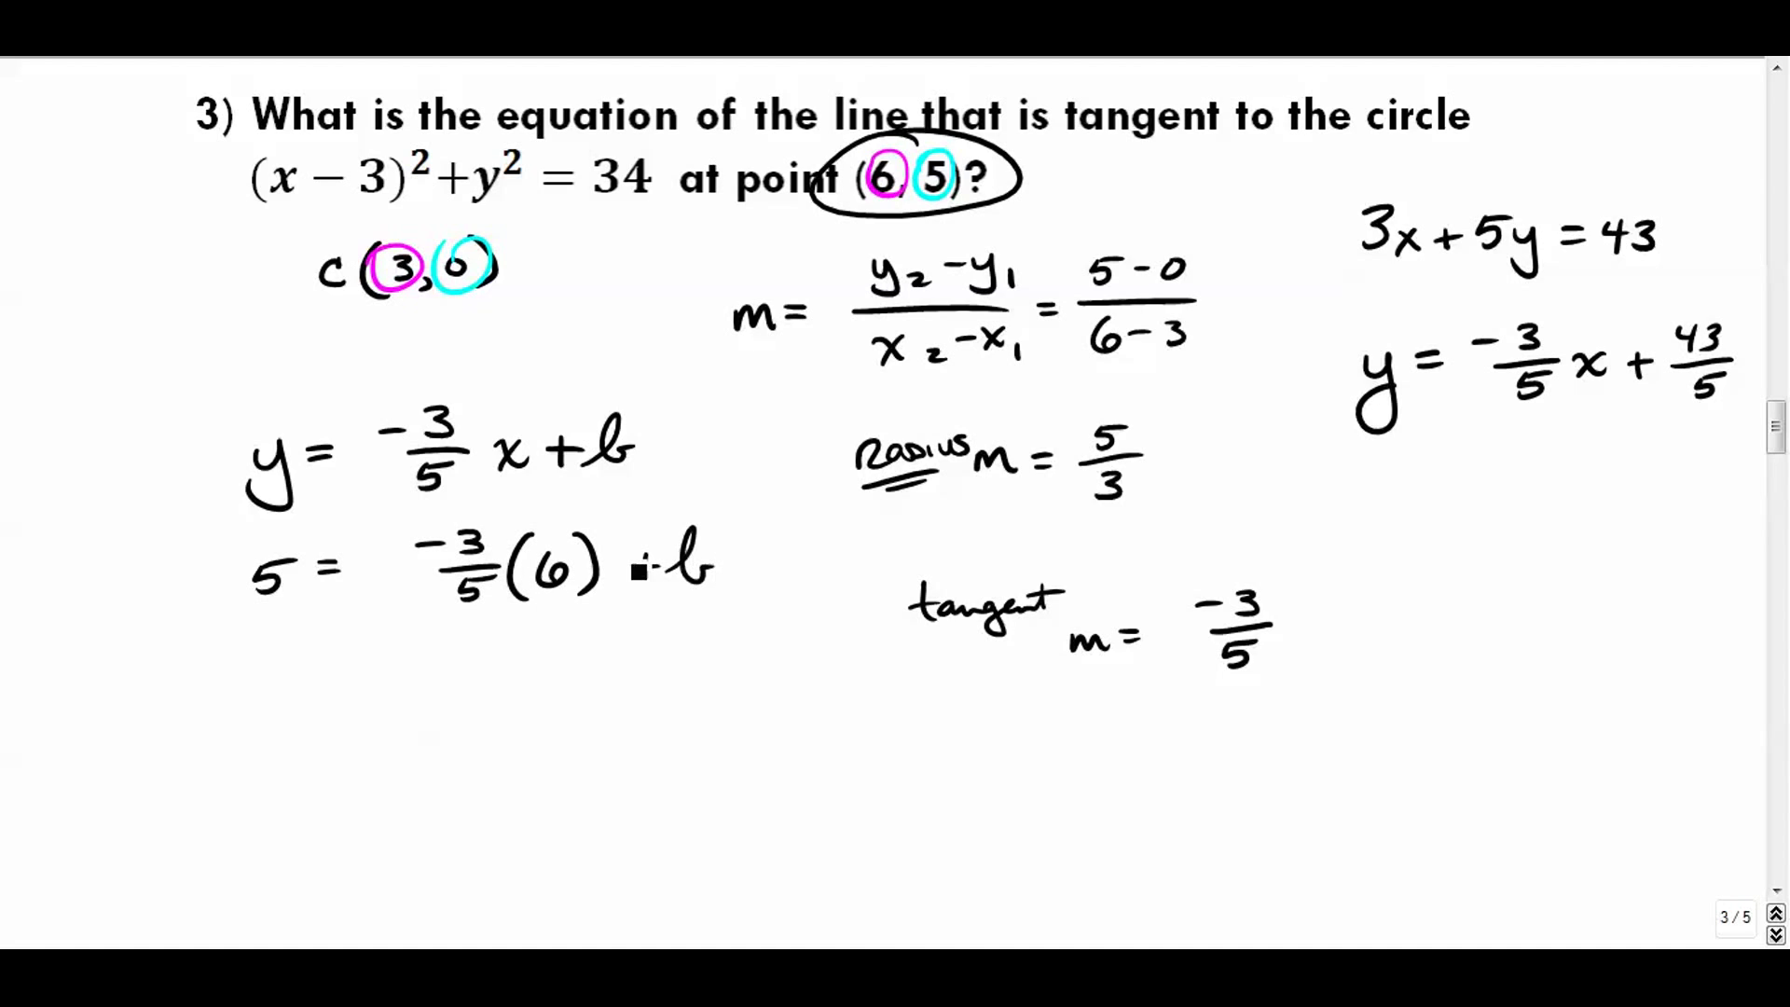
Write the multiplied-out equation 5 = -18/5 + b below the substituted equation
{"action": "left_click_drag", "start_coordinate": [274, 699], "coordinate": [334, 700]}
{"action": "left_click_drag", "start_coordinate": [314, 718], "coordinate": [336, 716]}
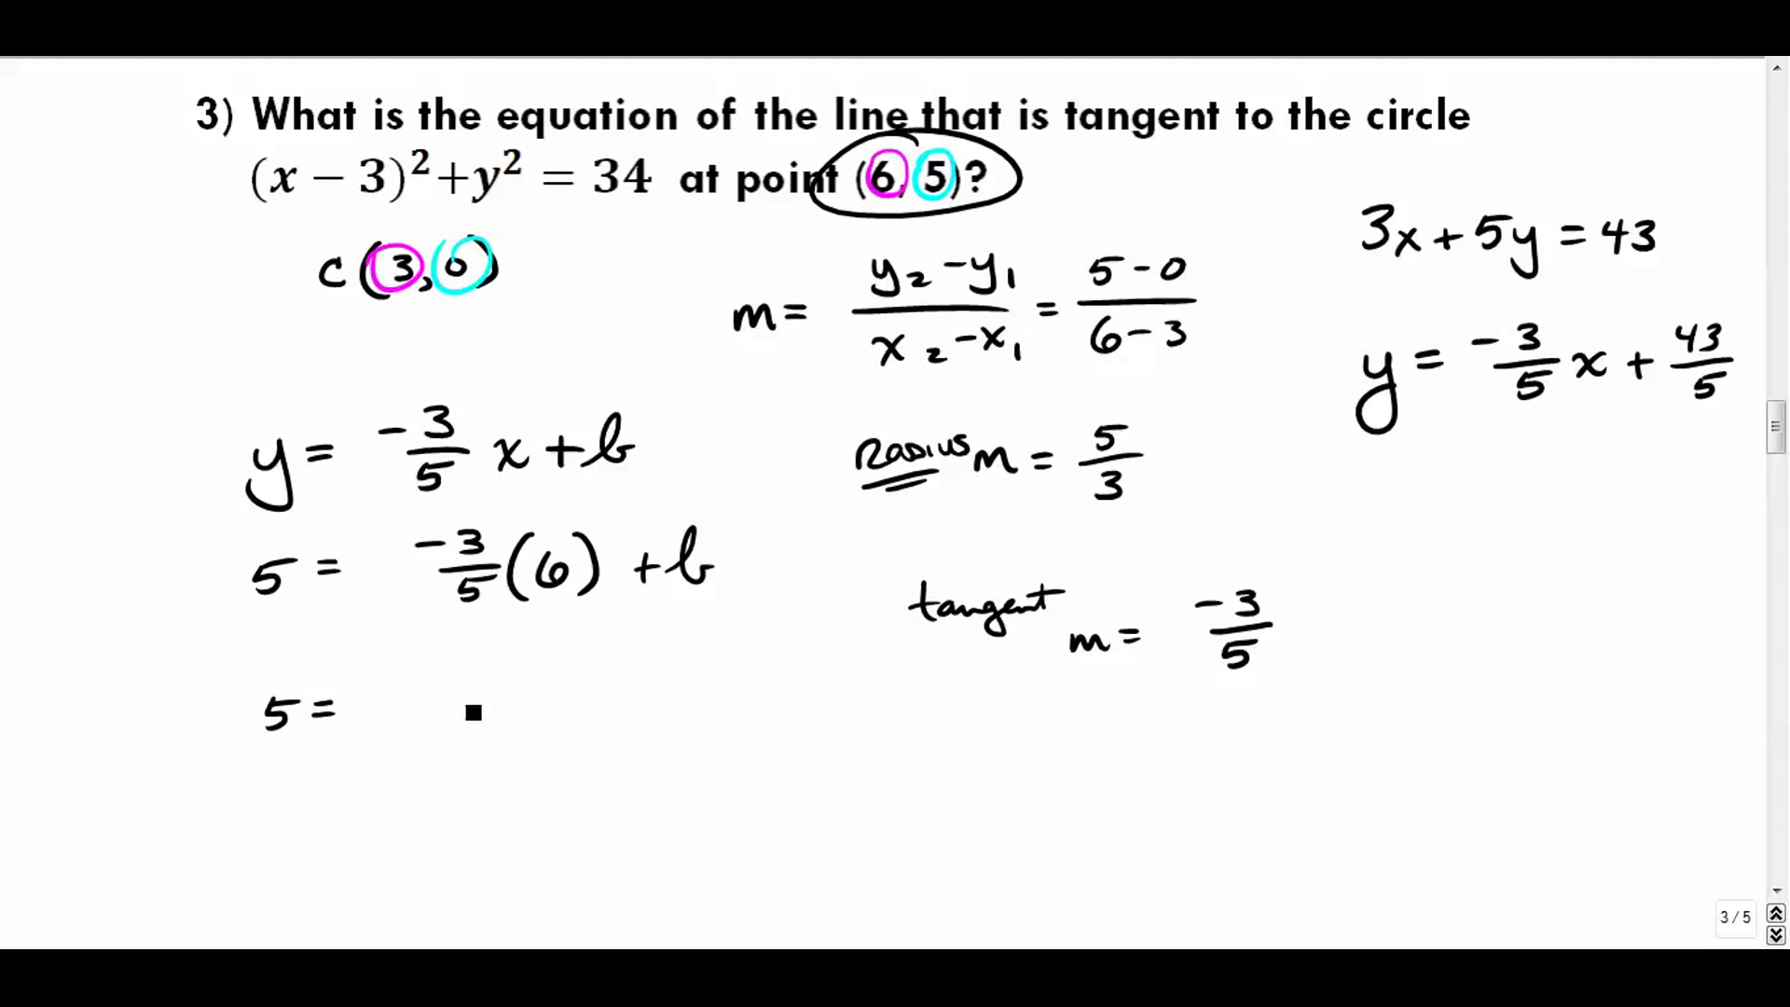
{"action": "left_click_drag", "start_coordinate": [523, 661], "coordinate": [511, 673]}
{"action": "mouse_move", "coordinate": [461, 716]}
{"action": "left_mouse_down"}
{"action": "mouse_move", "coordinate": [544, 709]}
{"action": "mouse_move", "coordinate": [491, 750]}
{"action": "left_mouse_up"}
{"action": "left_click_drag", "start_coordinate": [497, 722], "coordinate": [529, 720]}
{"action": "left_click_drag", "start_coordinate": [640, 669], "coordinate": [647, 694]}
Write + 18/5 beneath both sides of the equation 5 = -18/5 + b
{"action": "left_click_drag", "start_coordinate": [445, 826], "coordinate": [475, 821]}
{"action": "left_click_drag", "start_coordinate": [458, 812], "coordinate": [457, 837]}
{"action": "mouse_move", "coordinate": [498, 788]}
{"action": "left_mouse_down"}
{"action": "mouse_move", "coordinate": [502, 810]}
{"action": "mouse_move", "coordinate": [537, 813]}
{"action": "left_mouse_up"}
{"action": "left_click_drag", "start_coordinate": [519, 825], "coordinate": [511, 849]}
{"action": "left_click_drag", "start_coordinate": [231, 824], "coordinate": [260, 821]}
{"action": "left_click_drag", "start_coordinate": [244, 811], "coordinate": [244, 836]}
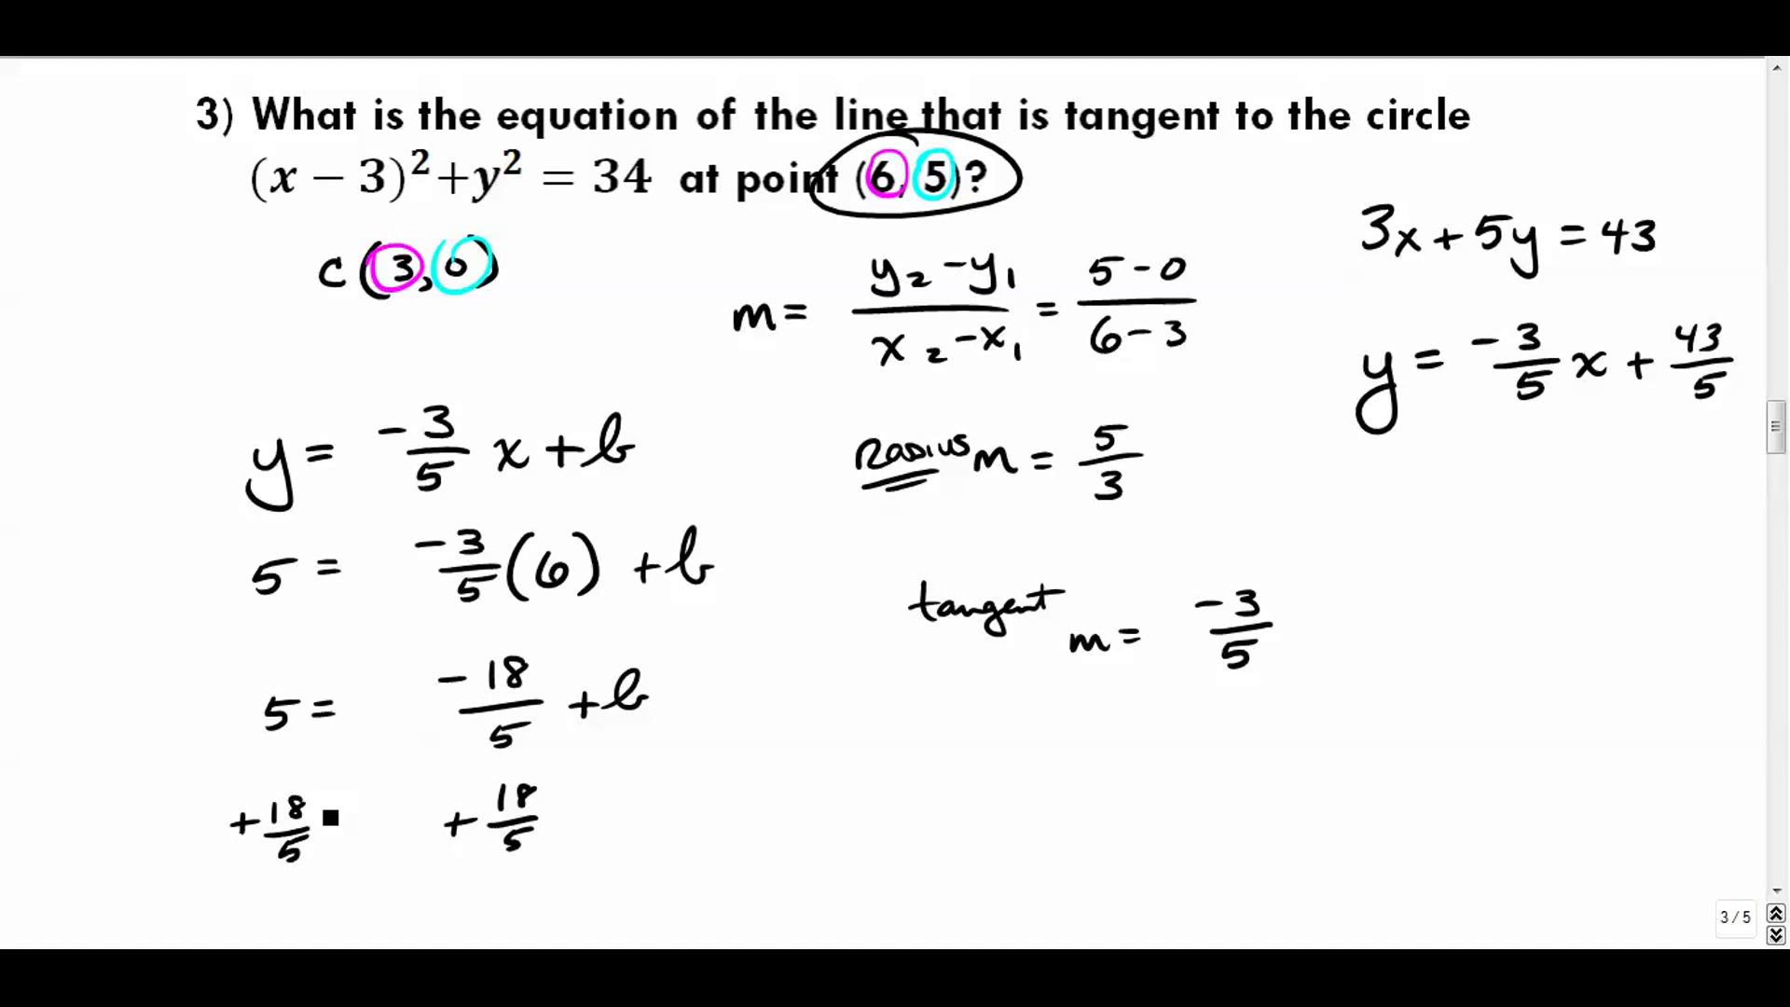
Write the common-denominator sum 25/5 + 18/5 below the equation's left side
{"action": "scroll", "coordinate": [1757, 427], "scroll_direction": "down", "scroll_amount": 4}
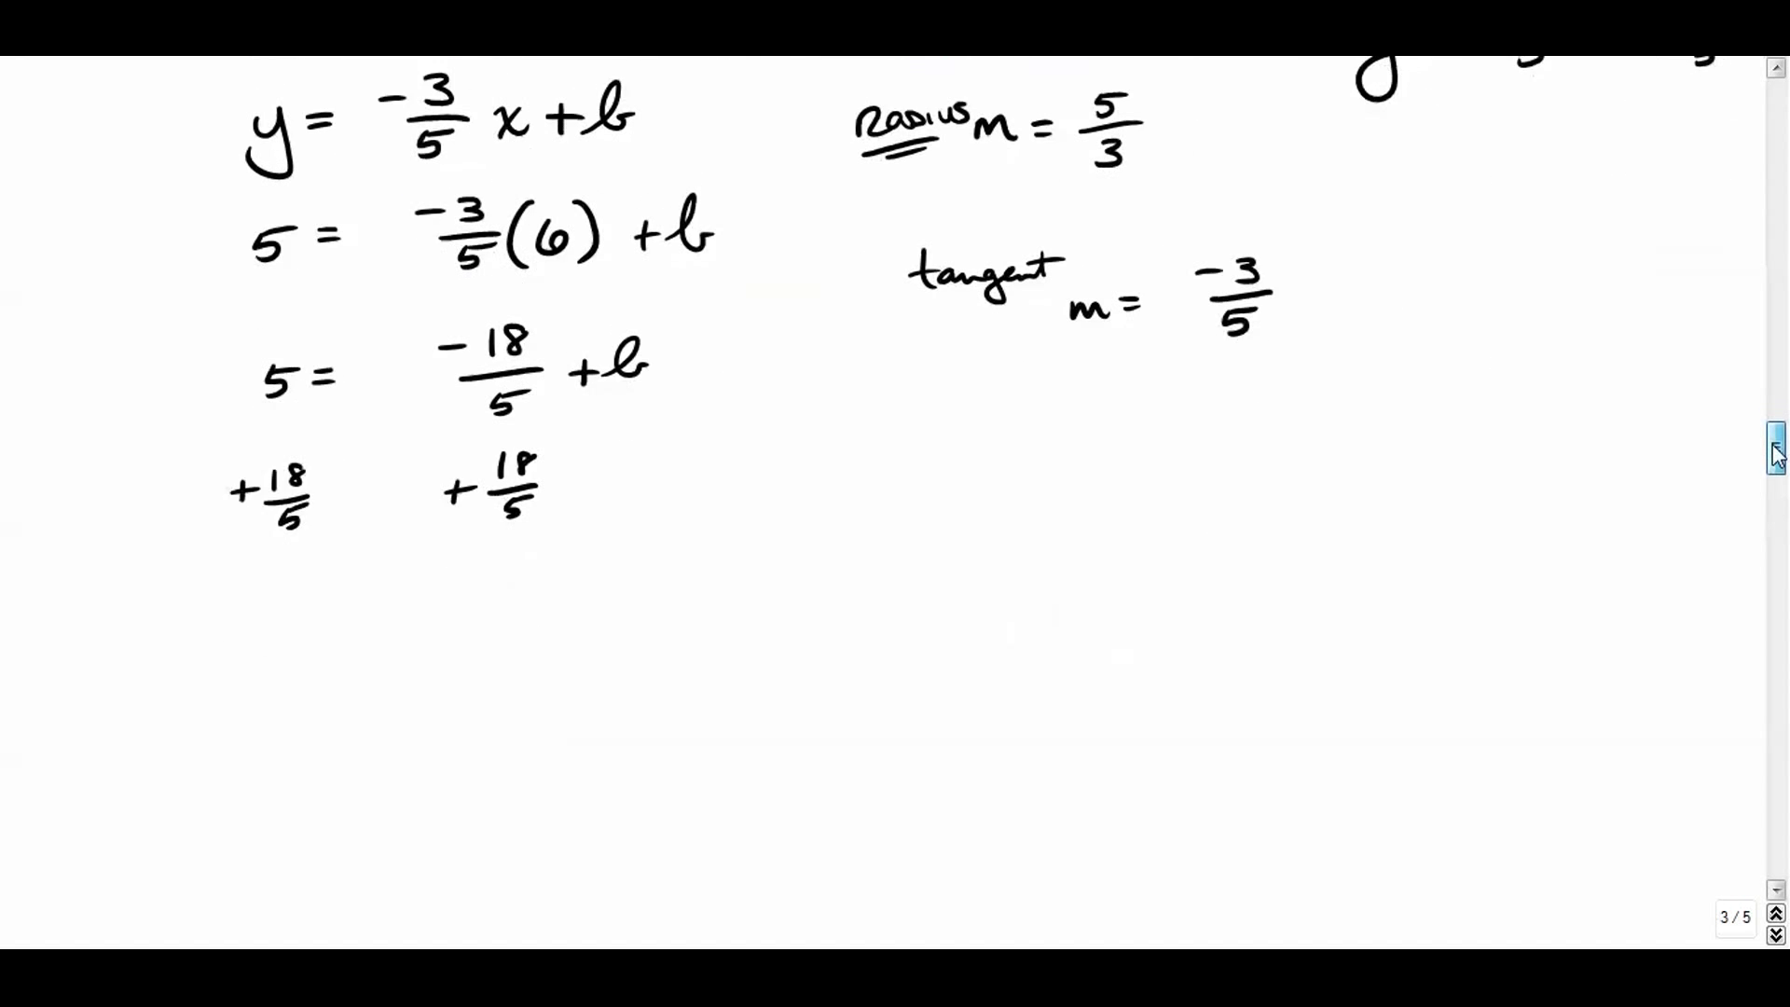
{"action": "left_click_drag", "start_coordinate": [285, 367], "coordinate": [216, 312]}
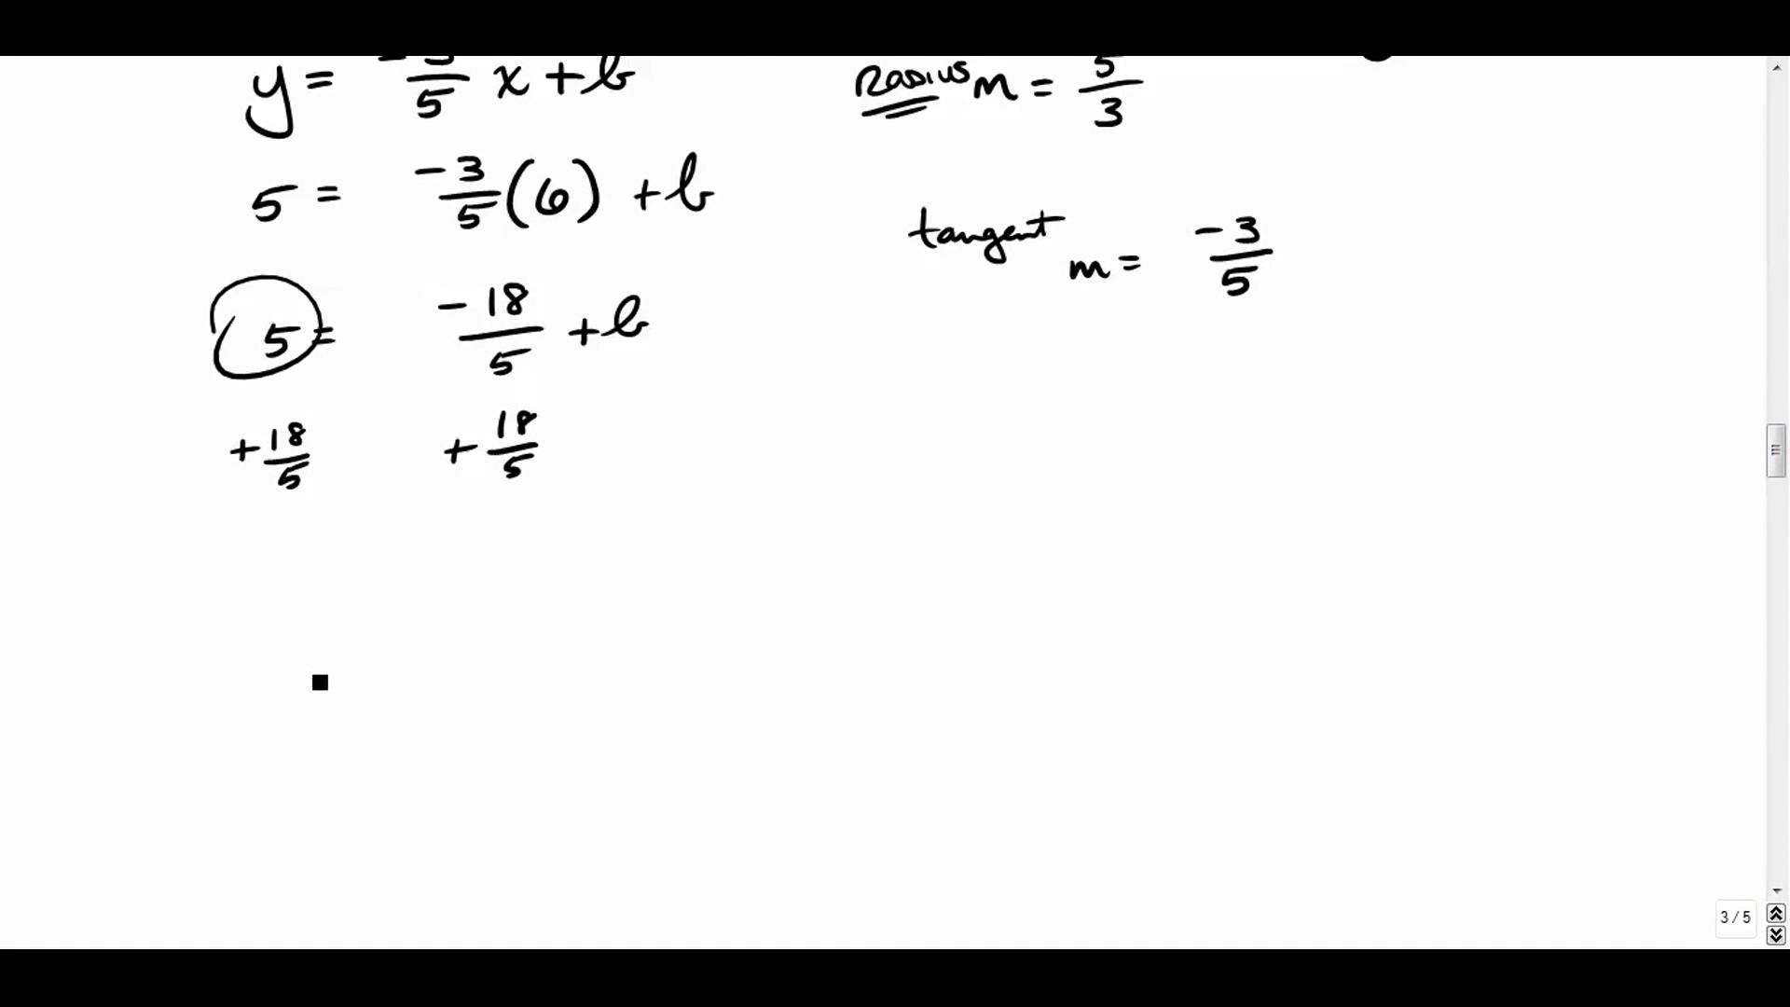
{"action": "key", "text": "ctrl+z"}
{"action": "mouse_move", "coordinate": [200, 630]}
{"action": "left_mouse_down"}
{"action": "mouse_move", "coordinate": [220, 627]}
{"action": "mouse_move", "coordinate": [232, 655]}
{"action": "left_mouse_up"}
{"action": "left_click_drag", "start_coordinate": [236, 626], "coordinate": [256, 625]}
{"action": "mouse_move", "coordinate": [196, 662]}
{"action": "left_mouse_down"}
{"action": "mouse_move", "coordinate": [228, 660]}
{"action": "mouse_move", "coordinate": [222, 692]}
{"action": "left_mouse_up"}
{"action": "left_click_drag", "start_coordinate": [276, 662], "coordinate": [304, 662]}
{"action": "left_click_drag", "start_coordinate": [290, 650], "coordinate": [290, 674]}
{"action": "left_click_drag", "start_coordinate": [359, 625], "coordinate": [362, 664]}
{"action": "left_click_drag", "start_coordinate": [387, 625], "coordinate": [377, 654]}
Write the y-intercept result 43/5 = b below the sum of fractions
{"action": "mouse_move", "coordinate": [342, 666]}
{"action": "left_mouse_down"}
{"action": "mouse_move", "coordinate": [396, 660]}
{"action": "mouse_move", "coordinate": [362, 688]}
{"action": "mouse_move", "coordinate": [395, 765]}
{"action": "left_mouse_up"}
{"action": "mouse_move", "coordinate": [387, 743]}
{"action": "left_mouse_down"}
{"action": "mouse_move", "coordinate": [386, 779]}
{"action": "mouse_move", "coordinate": [401, 776]}
{"action": "left_mouse_up"}
{"action": "left_click_drag", "start_coordinate": [352, 800], "coordinate": [515, 778]}
{"action": "left_click_drag", "start_coordinate": [490, 794], "coordinate": [518, 793]}
{"action": "mouse_move", "coordinate": [554, 755]}
{"action": "left_mouse_down"}
{"action": "mouse_move", "coordinate": [538, 802]}
{"action": "mouse_move", "coordinate": [582, 788]}
{"action": "left_mouse_up"}
Write the final equation y = -3/5 x + 43/5 below the tangent slope and circle the tangent slope in black
{"action": "left_click_drag", "start_coordinate": [973, 501], "coordinate": [1007, 528]}
{"action": "mouse_move", "coordinate": [1017, 500]}
{"action": "left_mouse_down"}
{"action": "mouse_move", "coordinate": [1035, 564]}
{"action": "mouse_move", "coordinate": [1073, 500]}
{"action": "left_mouse_up"}
{"action": "left_click_drag", "start_coordinate": [1046, 513], "coordinate": [1141, 485]}
{"action": "mouse_move", "coordinate": [1161, 469]}
{"action": "left_mouse_down"}
{"action": "mouse_move", "coordinate": [1162, 497]}
{"action": "mouse_move", "coordinate": [1265, 534]}
{"action": "left_mouse_up"}
{"action": "left_click_drag", "start_coordinate": [1266, 501], "coordinate": [1237, 536]}
{"action": "mouse_move", "coordinate": [1318, 493]}
{"action": "left_mouse_down"}
{"action": "mouse_move", "coordinate": [1317, 522]}
{"action": "mouse_move", "coordinate": [1458, 498]}
{"action": "left_mouse_up"}
{"action": "mouse_move", "coordinate": [936, 184]}
{"action": "left_mouse_down"}
{"action": "mouse_move", "coordinate": [1208, 179]}
{"action": "mouse_move", "coordinate": [1075, 190]}
{"action": "left_mouse_up"}
{"action": "left_click_drag", "start_coordinate": [1401, 520], "coordinate": [1432, 518]}
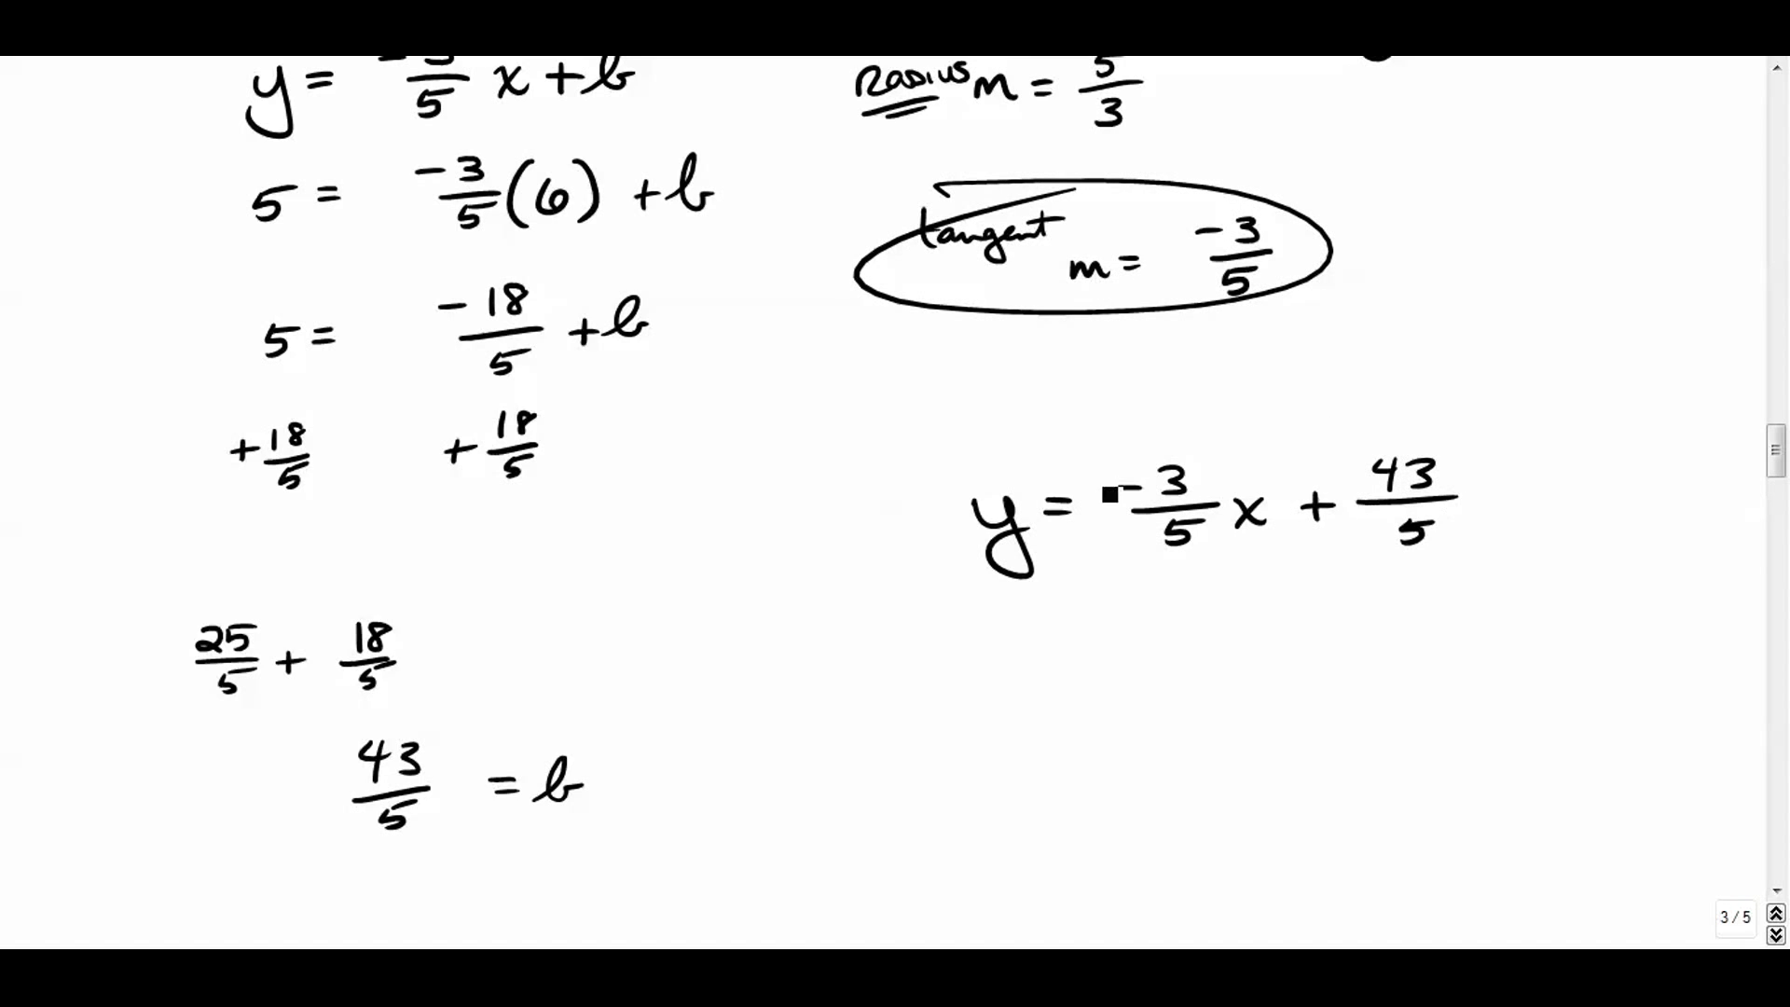
Highlight the final equation and the matching y = -3/5 x + 43/5 noted near the problem statement in yellow
{"action": "mouse_move", "coordinate": [1049, 462]}
{"action": "left_mouse_down"}
{"action": "mouse_move", "coordinate": [965, 531]}
{"action": "mouse_move", "coordinate": [1552, 459]}
{"action": "left_mouse_up"}
{"action": "left_click_drag", "start_coordinate": [1776, 450], "coordinate": [1776, 439]}
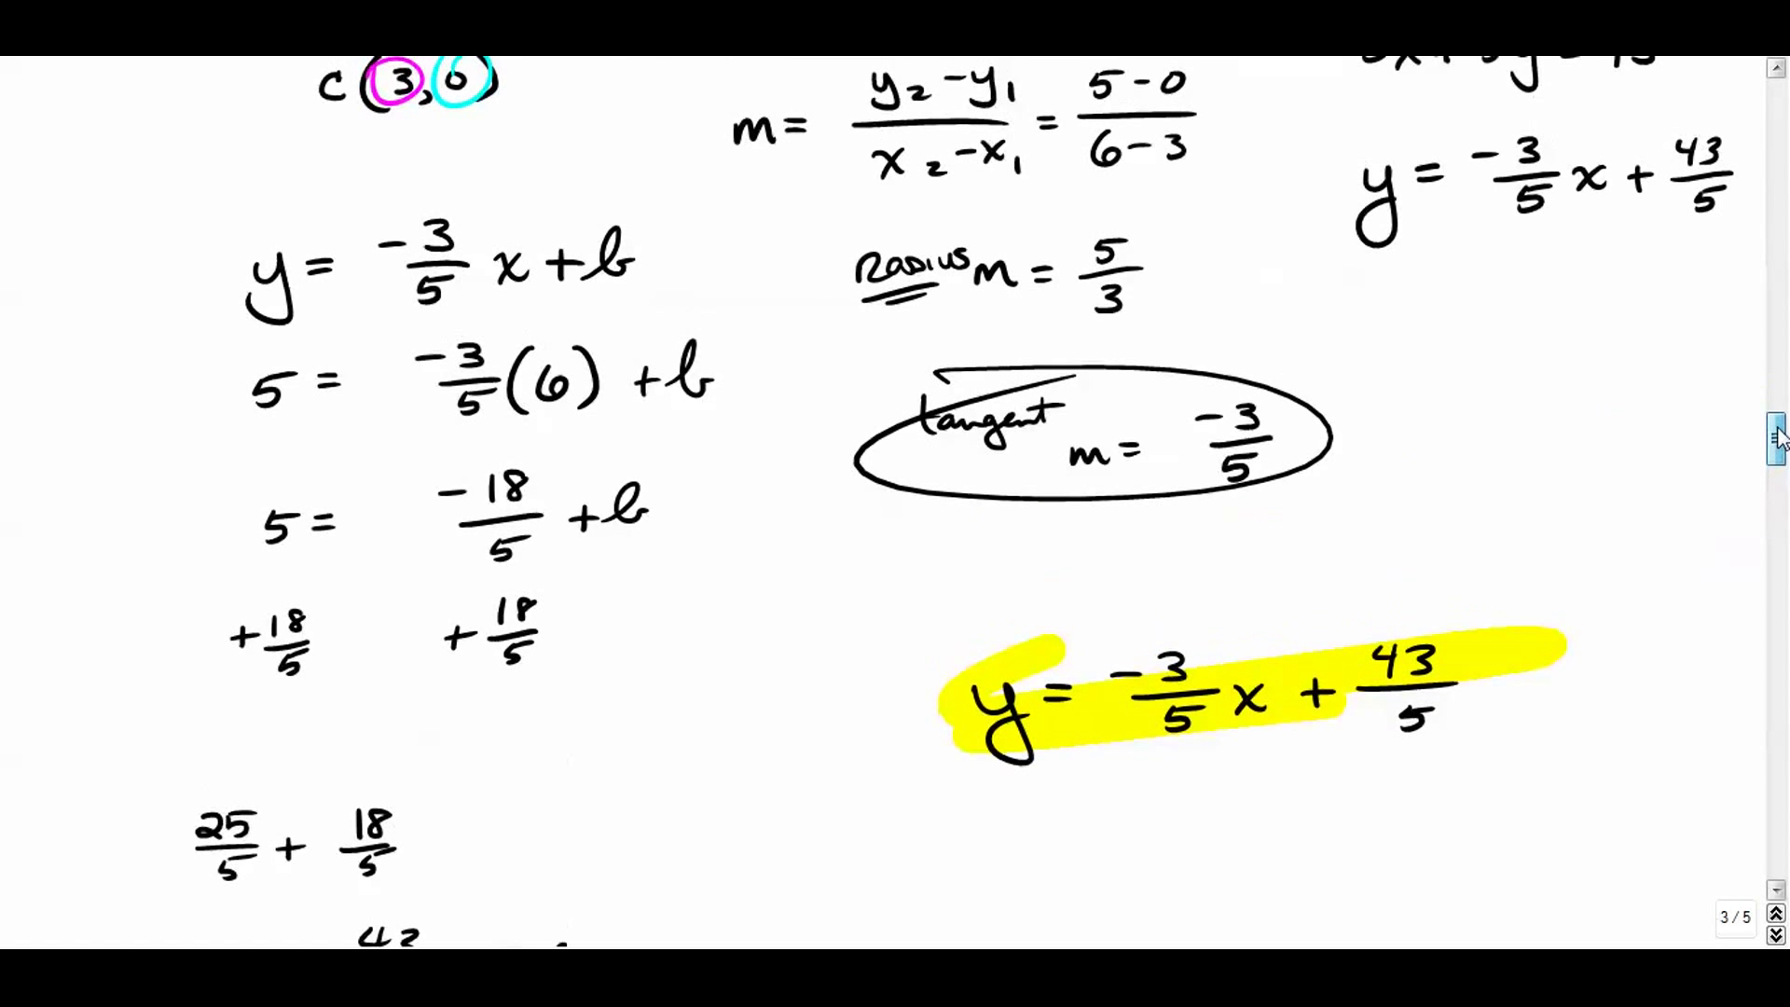
{"action": "left_click_drag", "start_coordinate": [1319, 173], "coordinate": [1464, 198]}
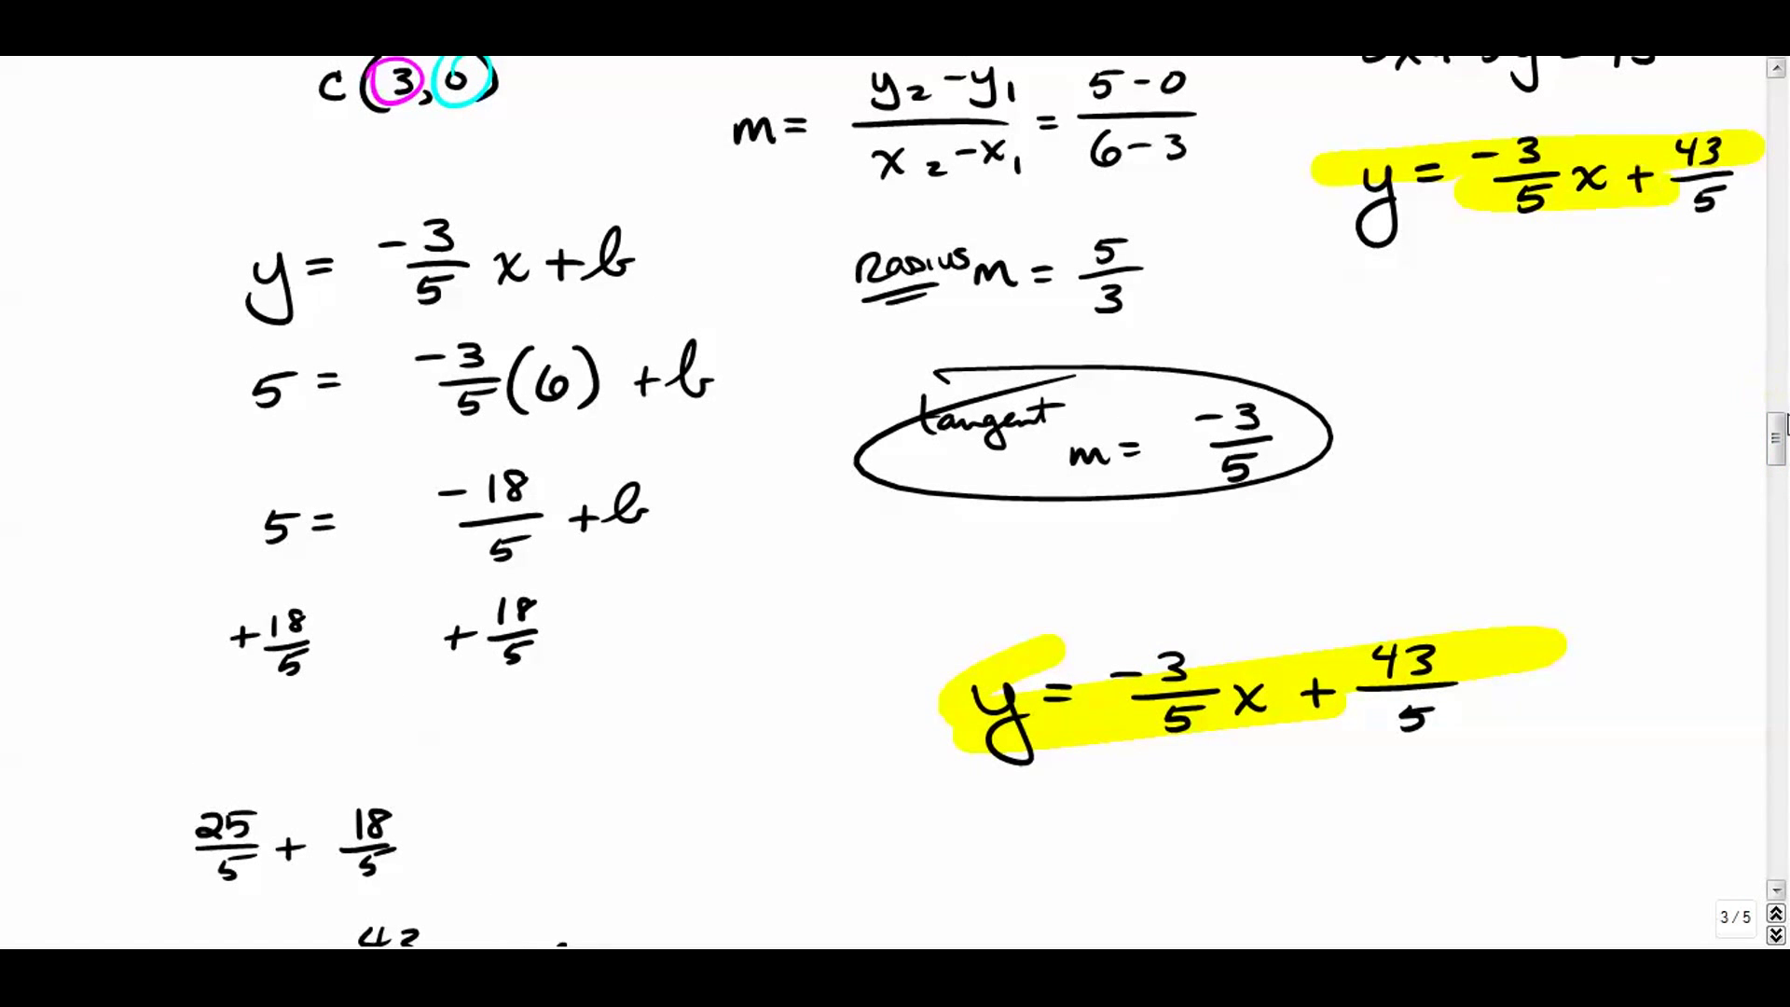
Go to problem 4 and write the circle's center as C(9, -7) in black below its equation
{"action": "left_click_drag", "start_coordinate": [1776, 438], "coordinate": [1780, 587]}
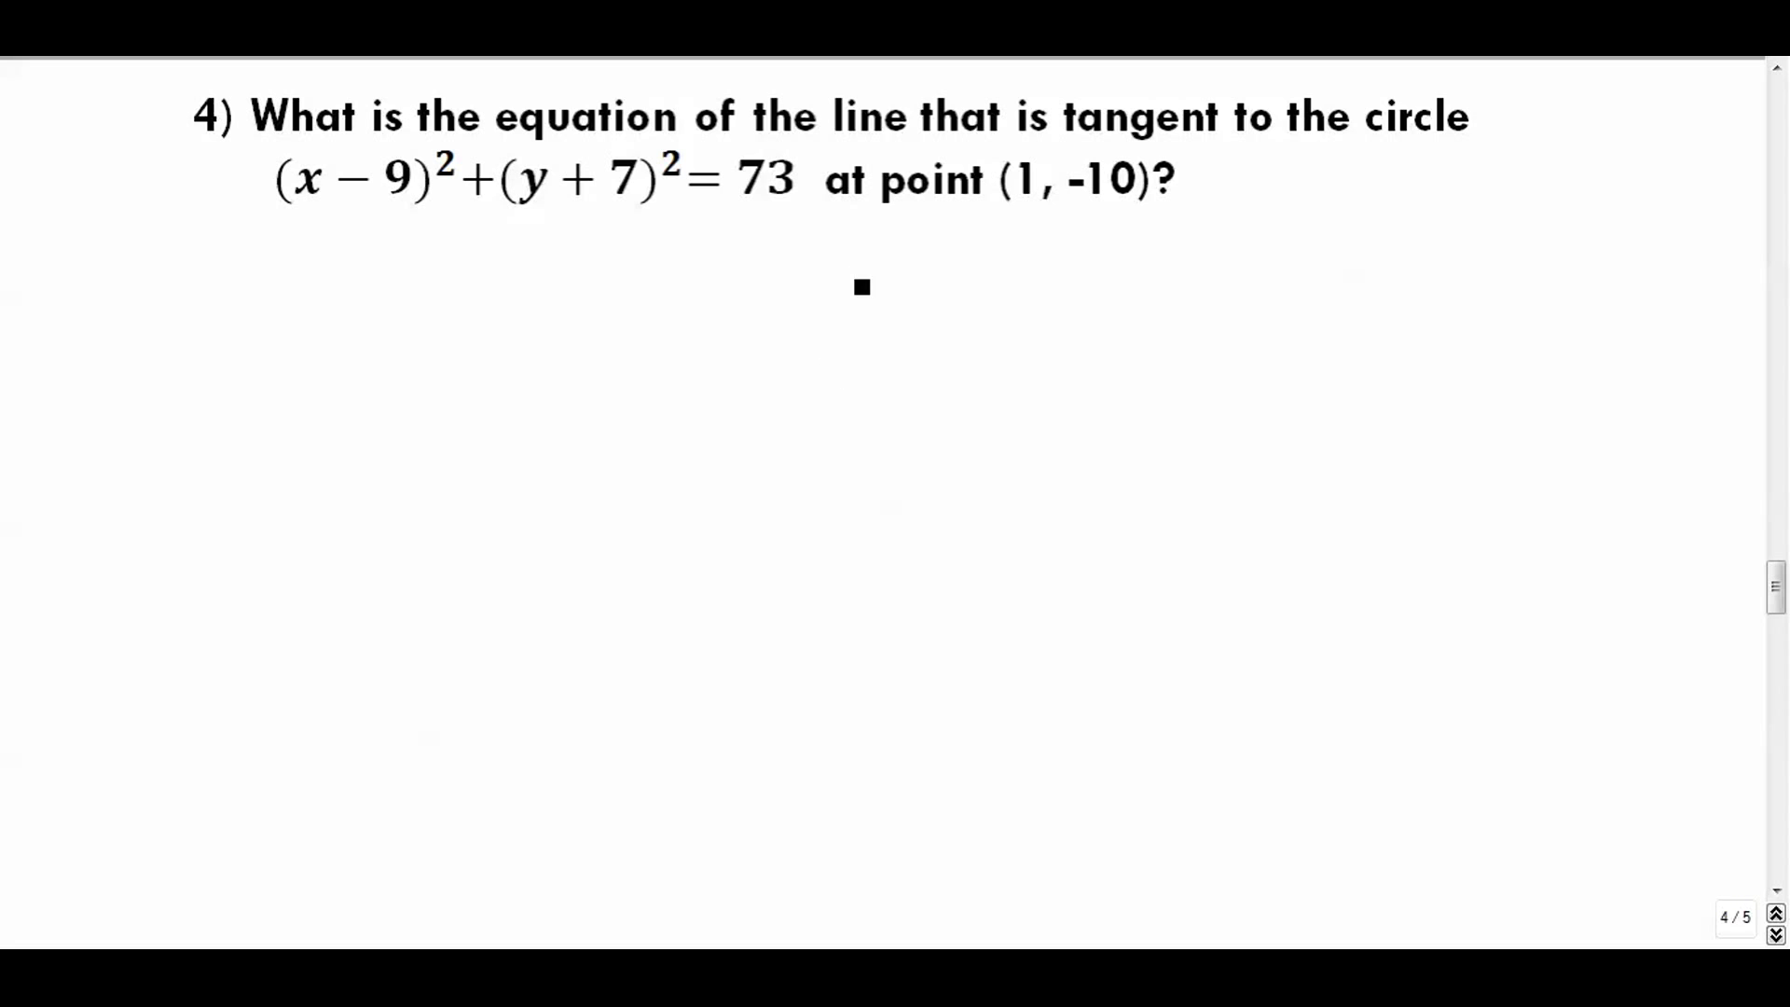
{"action": "left_click_drag", "start_coordinate": [365, 249], "coordinate": [383, 291]}
{"action": "left_click_drag", "start_coordinate": [417, 233], "coordinate": [410, 306]}
{"action": "left_click_drag", "start_coordinate": [448, 252], "coordinate": [450, 255]}
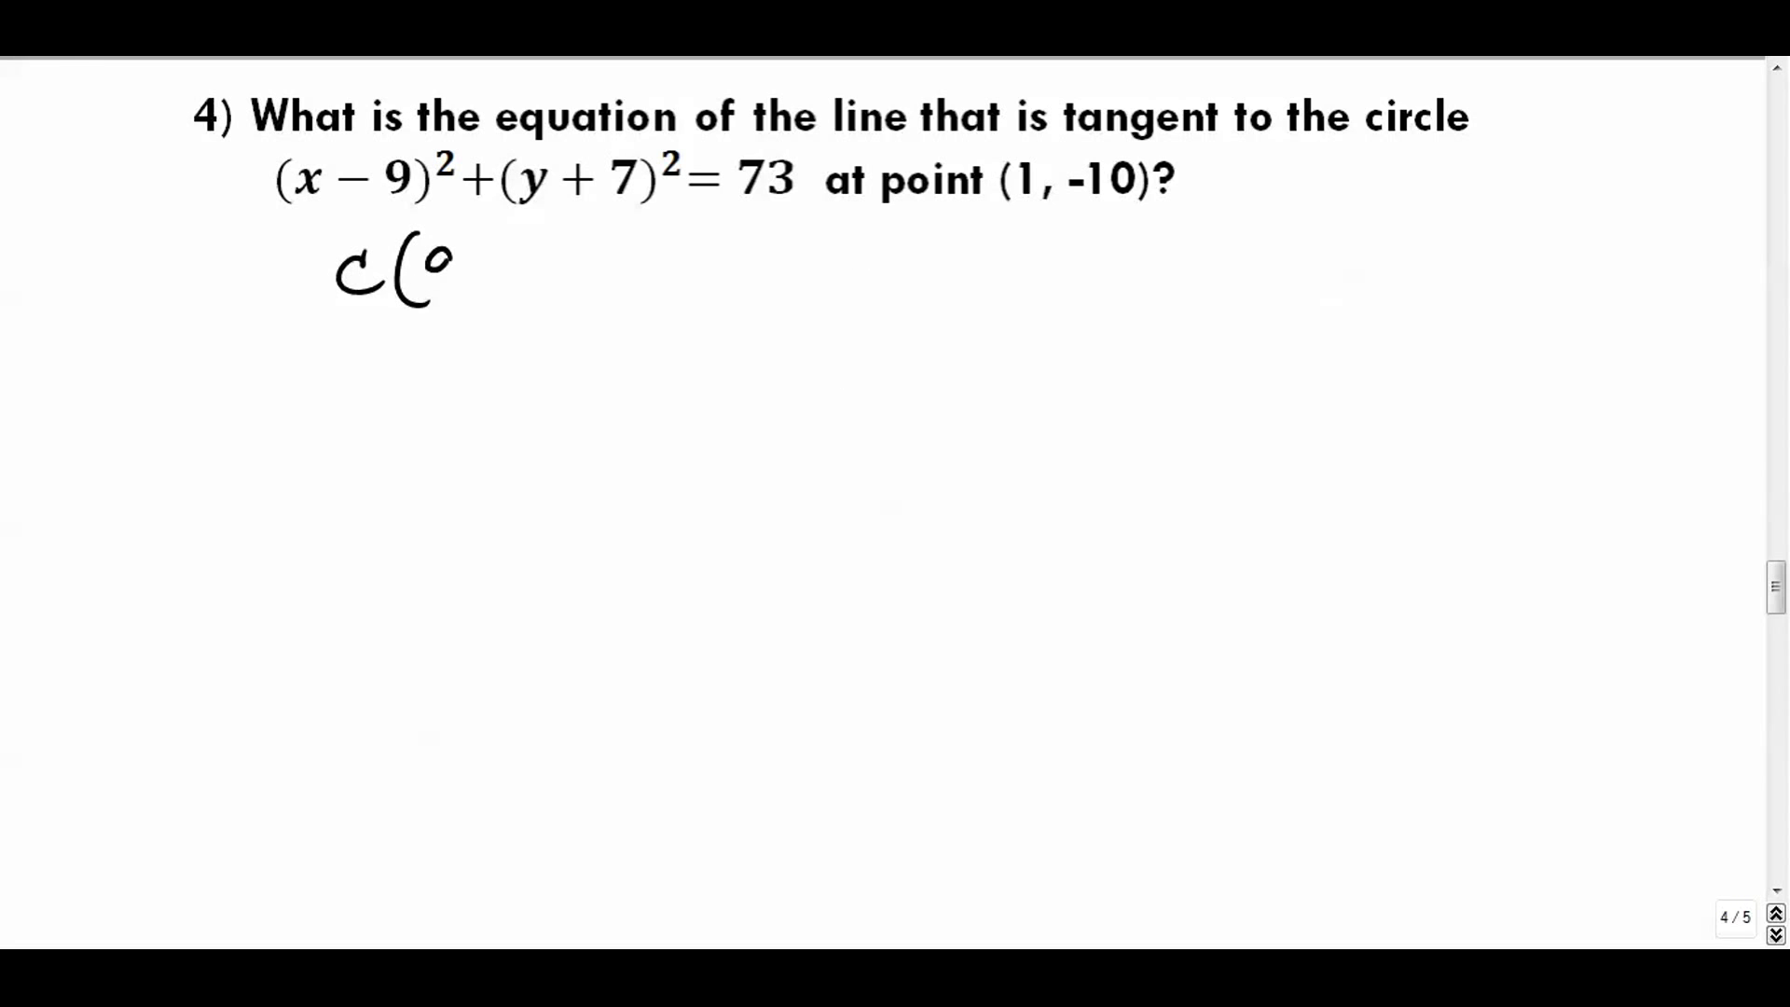
{"action": "mouse_move", "coordinate": [548, 227]}
{"action": "left_mouse_down"}
{"action": "mouse_move", "coordinate": [579, 288]}
{"action": "mouse_move", "coordinate": [560, 303]}
{"action": "left_mouse_up"}
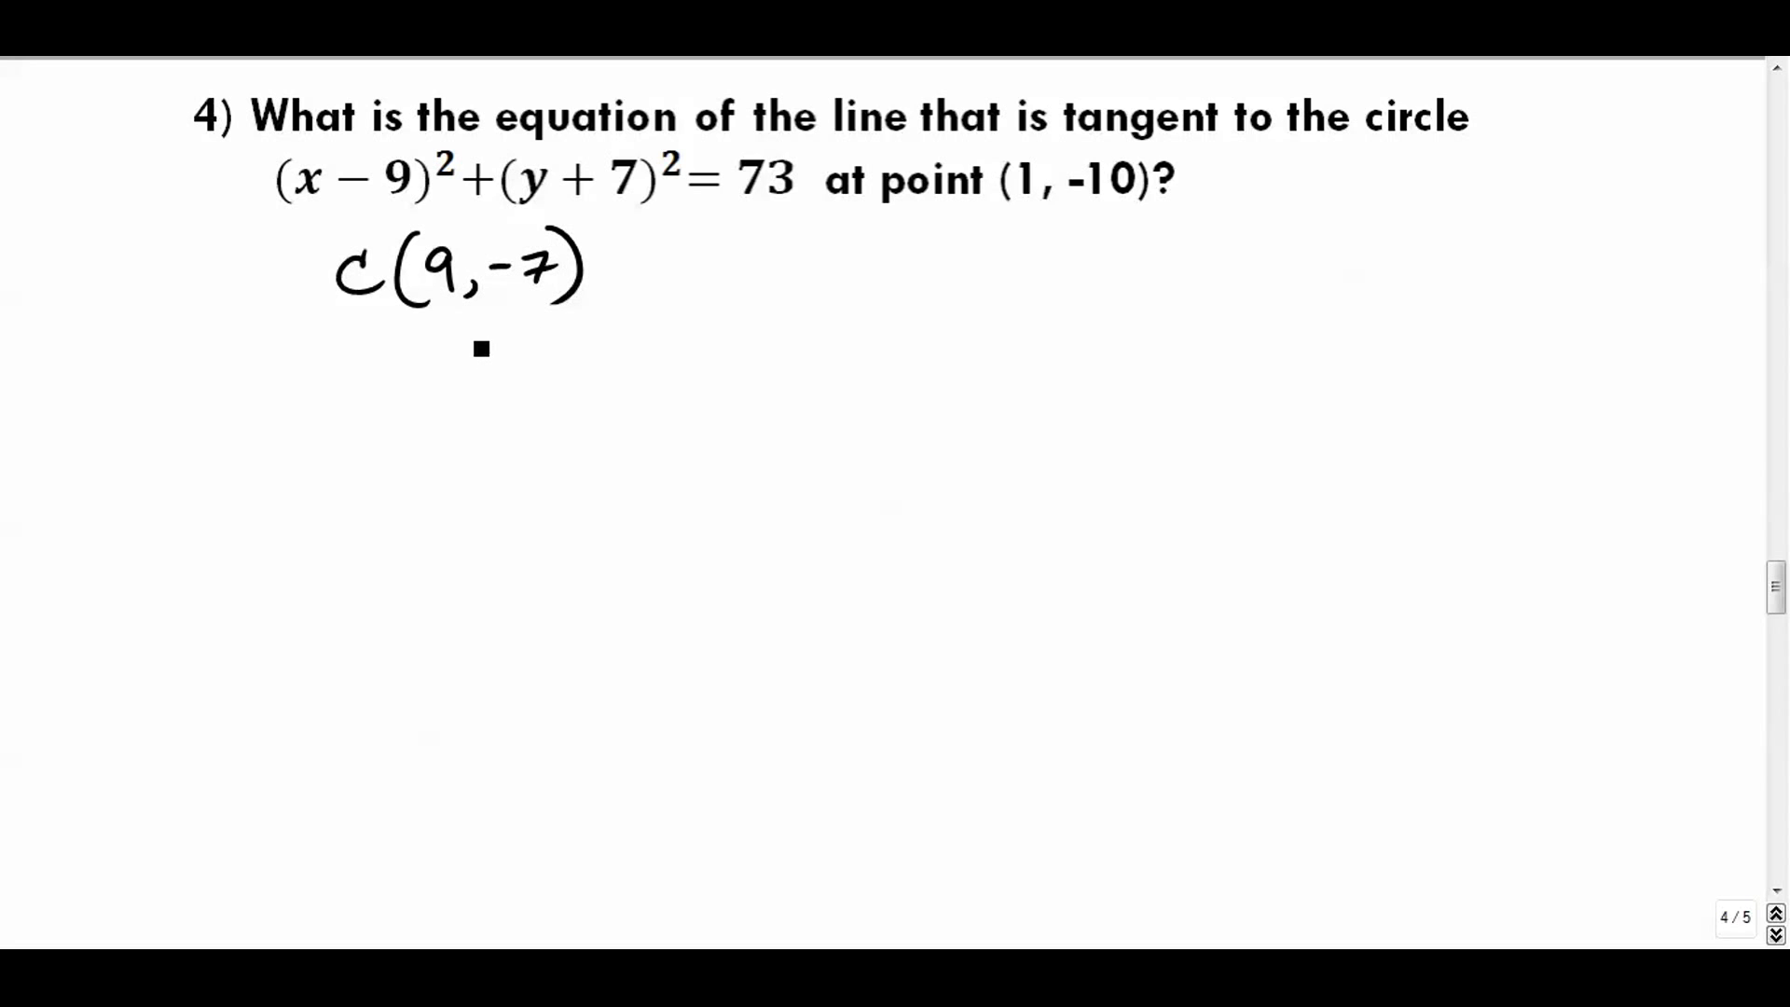